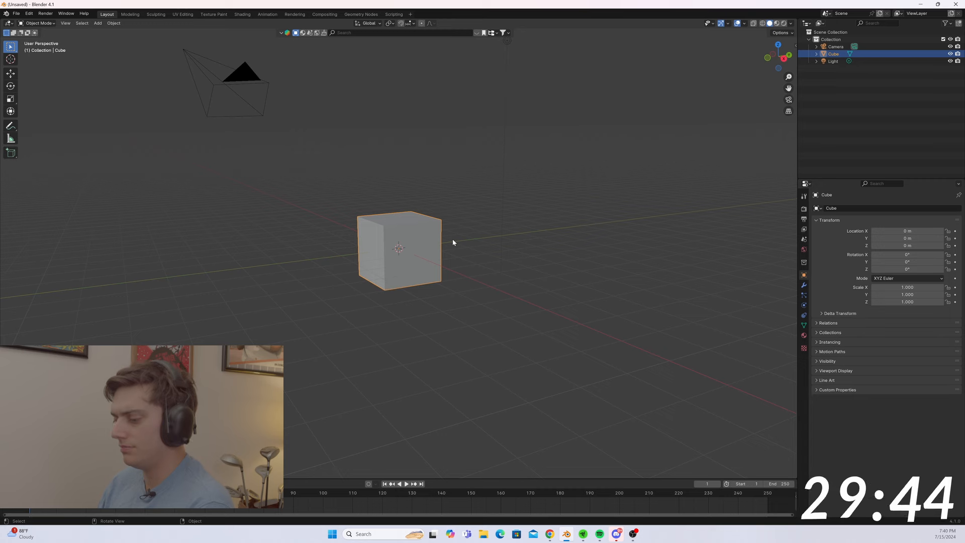
# Delete the default cube and the light from the scene.
pyautogui.moveTo(455, 245); pyautogui.dragTo(476, 241, button='middle')
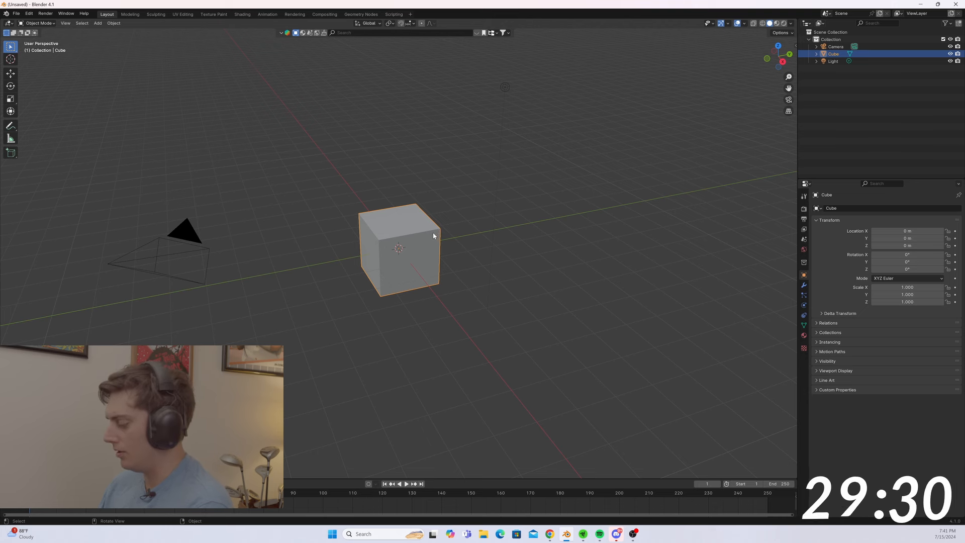
pyautogui.press('Delete')
pyautogui.click(506, 88)
pyautogui.press('Delete')
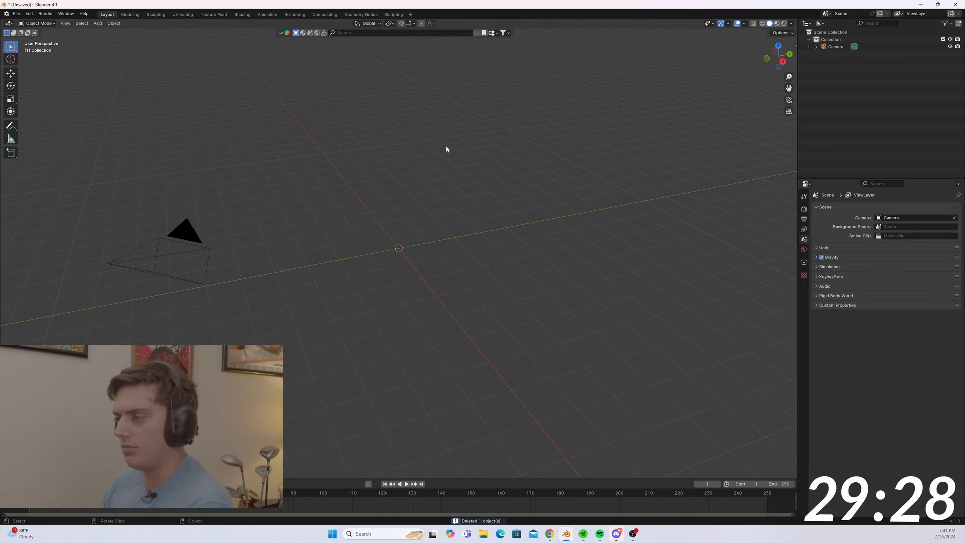
# Set the camera's Y and Z locations to 0 m.
pyautogui.click(197, 235)
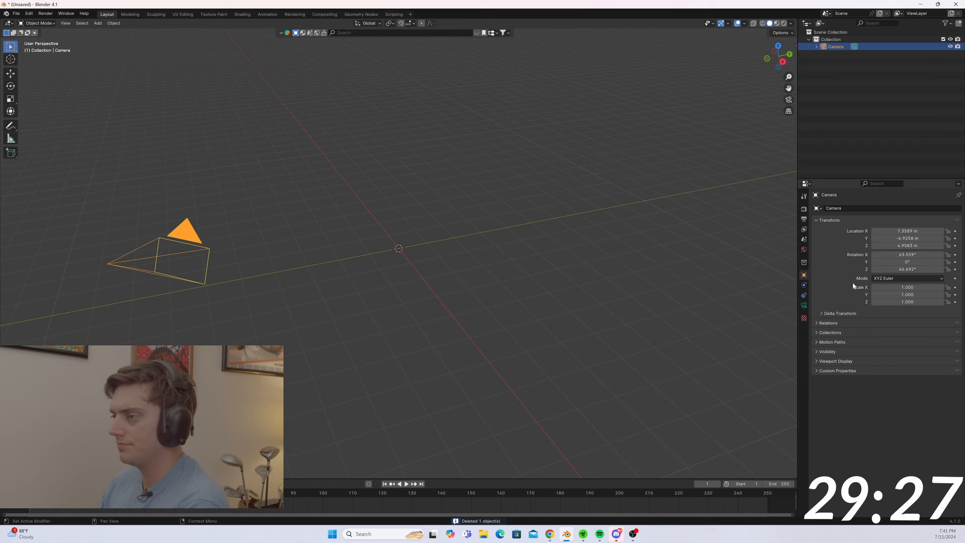
pyautogui.doubleClick(893, 239)
pyautogui.write('0')
pyautogui.press('Return')
pyautogui.doubleClick(902, 245)
pyautogui.write('0')
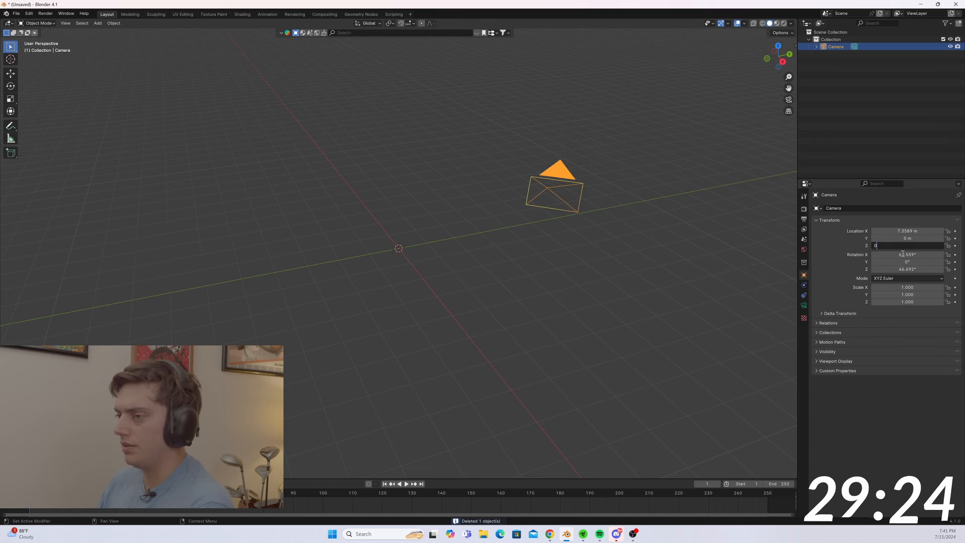
# Set the camera's rotation to 90° on X and 90° on Z.
pyautogui.press('Tab')
pyautogui.write('90')
pyautogui.press('Return')
pyautogui.doubleClick(905, 269)
pyautogui.write('0')
pyautogui.press('Return')
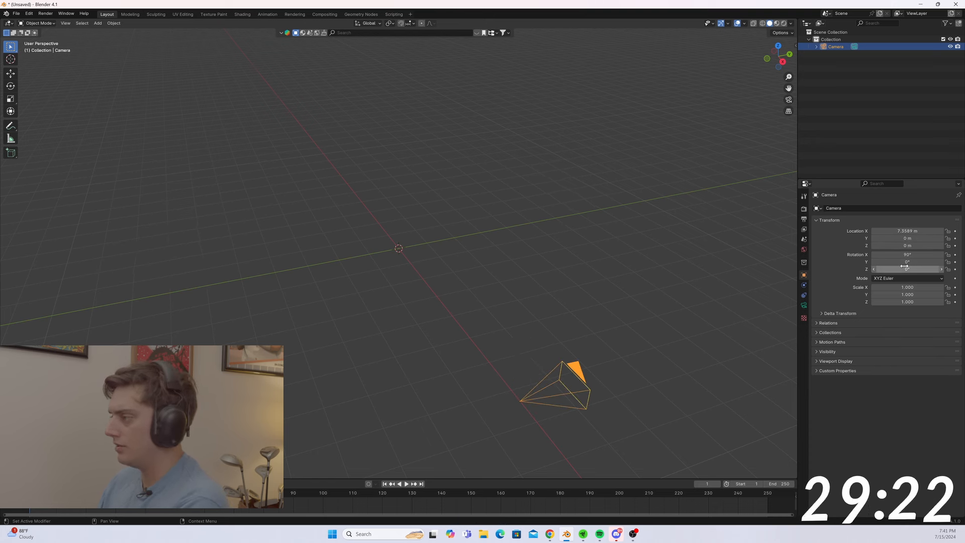
pyautogui.doubleClick(906, 269)
pyautogui.press('Return')
# Raise the camera to 1.13 m on Z and tilt its X rotation to 78°, framing it through the camera view.
pyautogui.moveTo(906, 255)
pyautogui.mouseDown()
pyautogui.moveTo(894, 254)
pyautogui.moveTo(921, 246)
pyautogui.mouseUp()
pyautogui.moveTo(667, 243); pyautogui.dragTo(678, 174, button='middle')
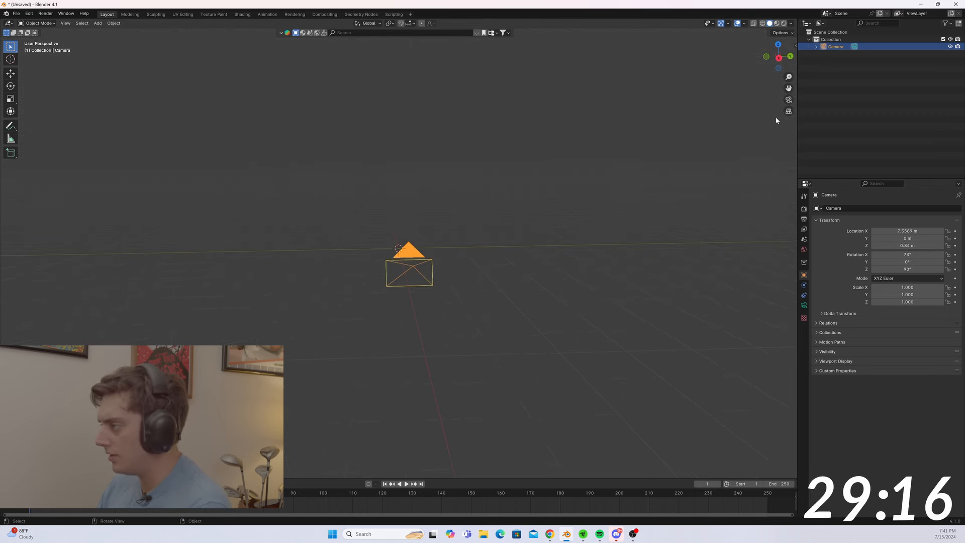
pyautogui.click(788, 99)
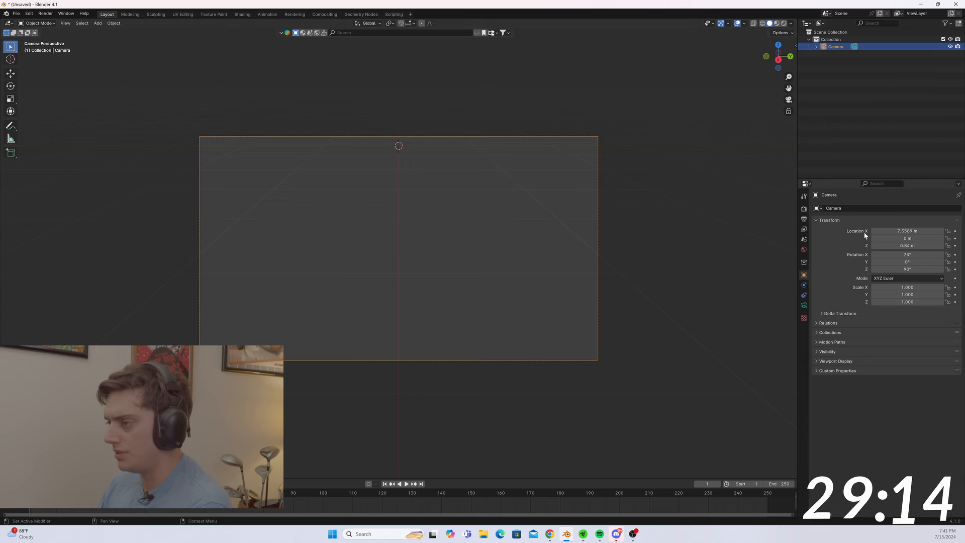
pyautogui.moveTo(908, 245)
pyautogui.mouseDown()
pyautogui.moveTo(918, 245)
pyautogui.moveTo(914, 254)
pyautogui.mouseUp()
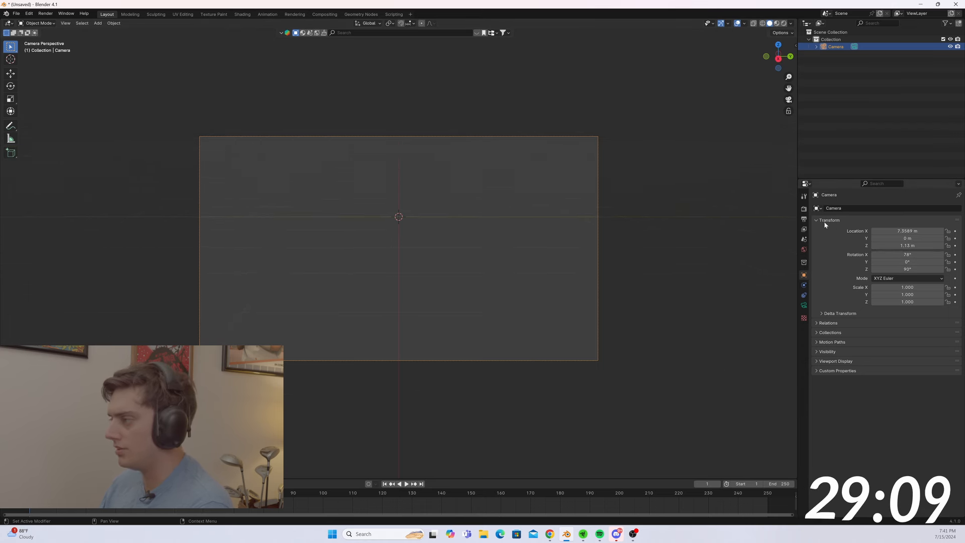
# Set the world background strength to 0.
pyautogui.click(805, 250)
pyautogui.click(899, 267)
pyautogui.write('0')
pyautogui.press('Return')
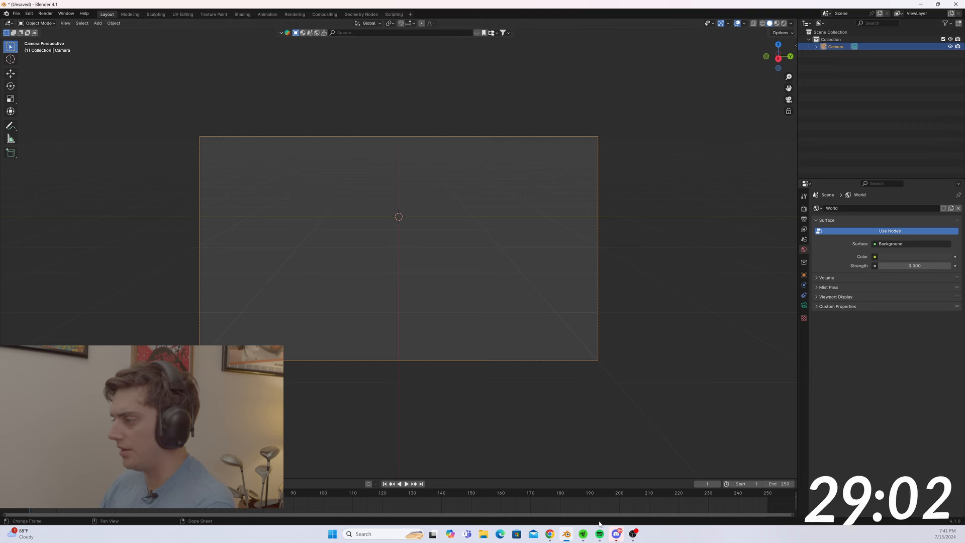
pyautogui.moveTo(598, 534)
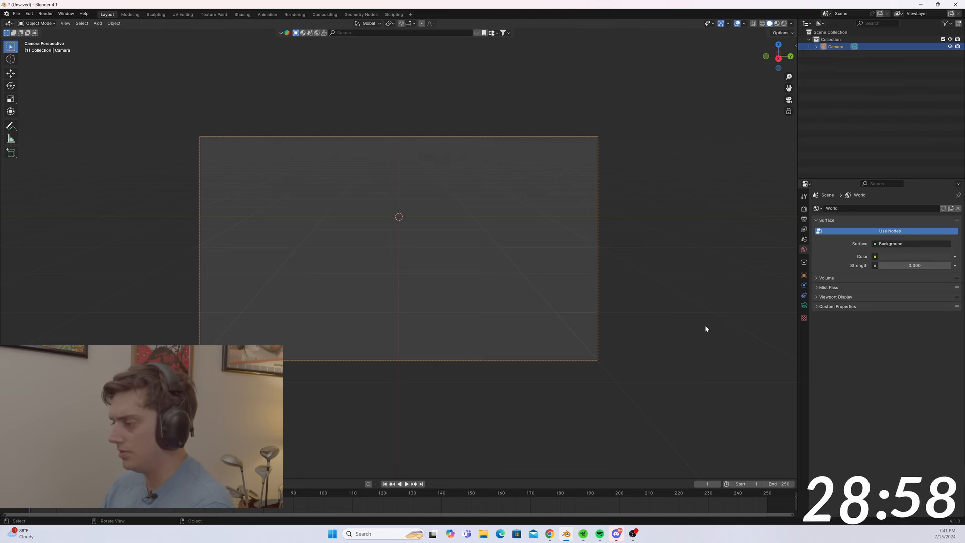
# Add a plane at the world origin and scale it up by 5, followed by another factor of 2.
pyautogui.click(95, 23)
pyautogui.moveTo(106, 35)
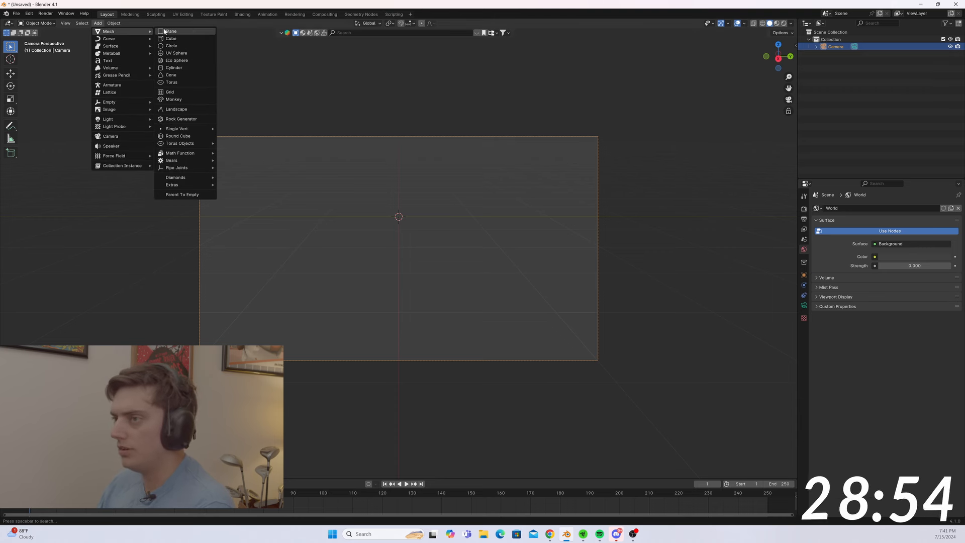
pyautogui.click(171, 32)
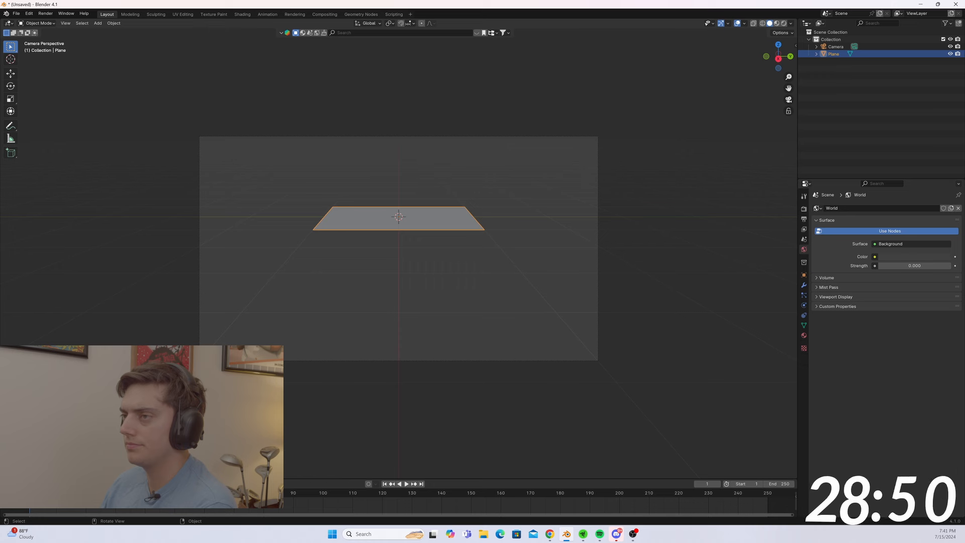
pyautogui.write('s5')
pyautogui.press('Return')
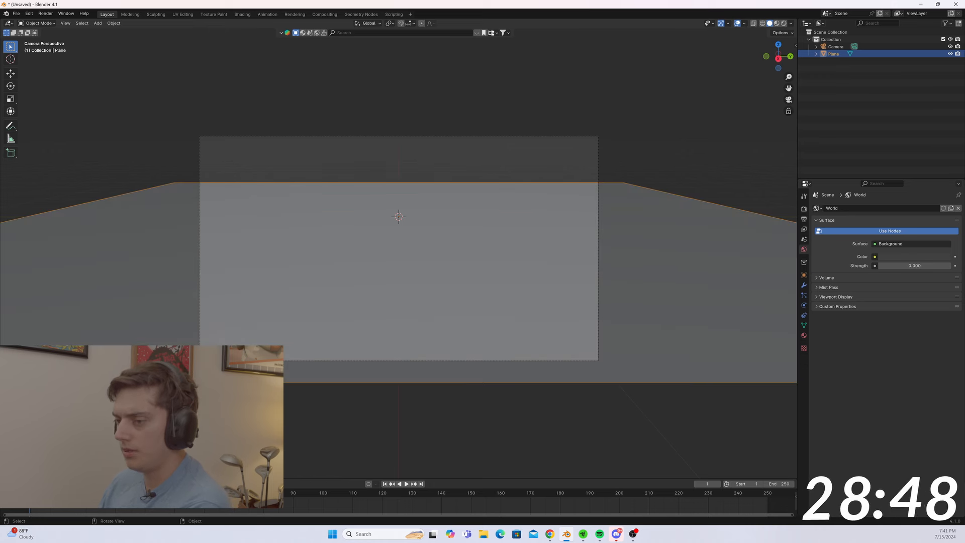
pyautogui.write('s2')
pyautogui.press('Return')
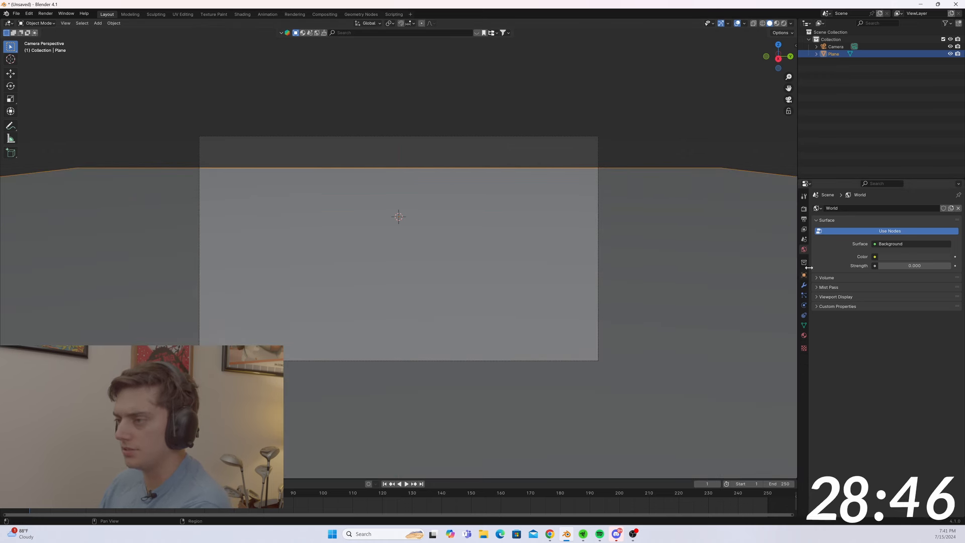
# Add a Subdivision Surface modifier to the plane with viewport and render levels of 6 and the Simple type.
pyautogui.click(804, 285)
pyautogui.click(875, 208)
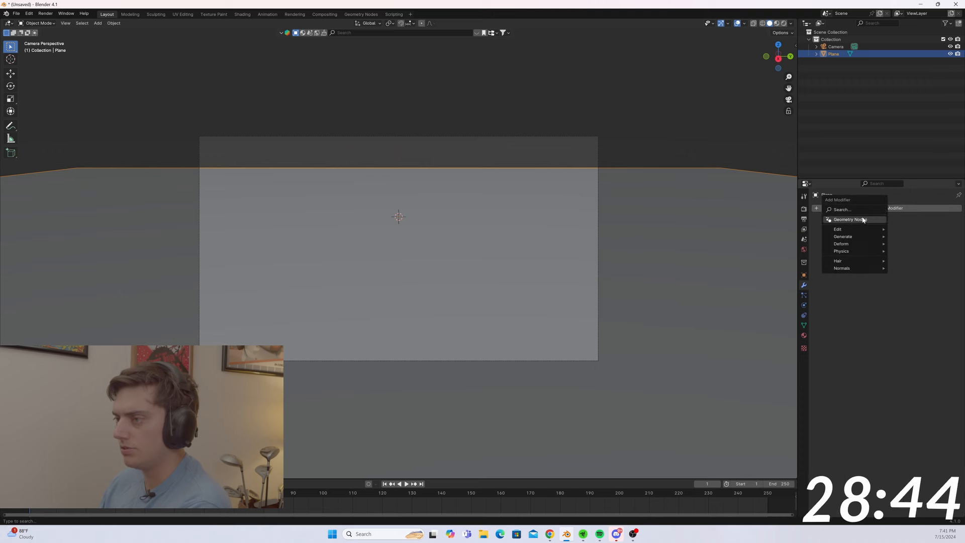
pyautogui.click(858, 208)
pyautogui.write('s')
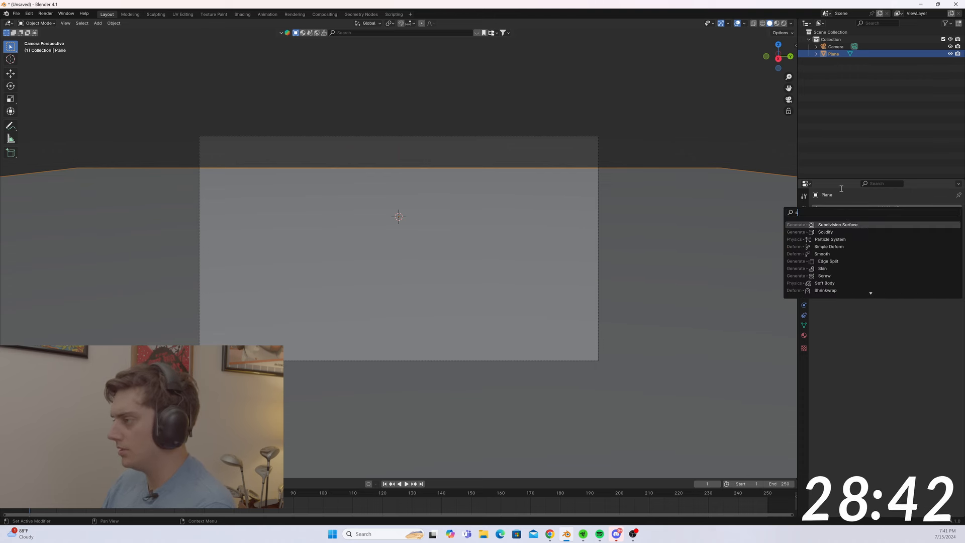
pyautogui.click(838, 224)
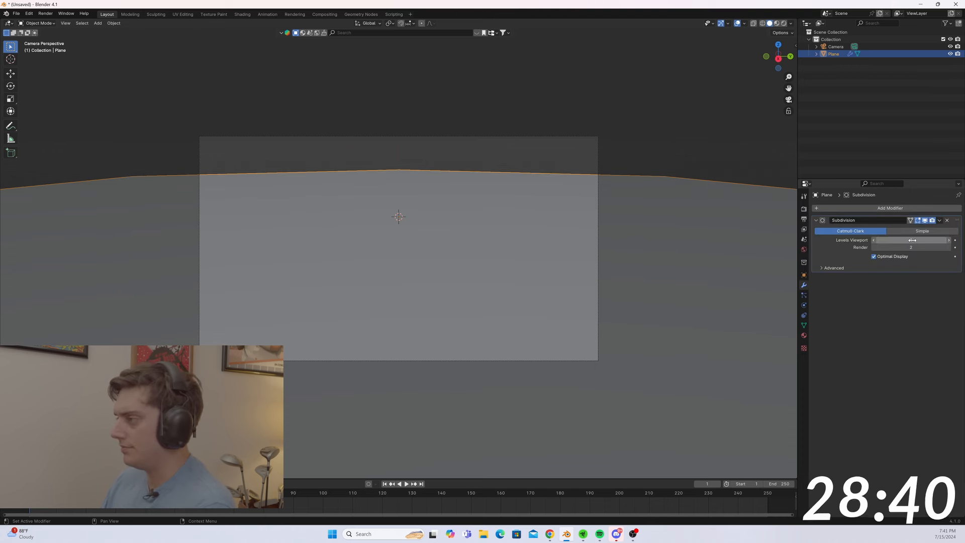
pyautogui.moveTo(913, 240); pyautogui.dragTo(912, 247)
pyautogui.write('6')
pyautogui.press('Return')
pyautogui.click(921, 233)
# Add a Displace modifier to the plane with a new texture of type Clouds.
pyautogui.click(890, 206)
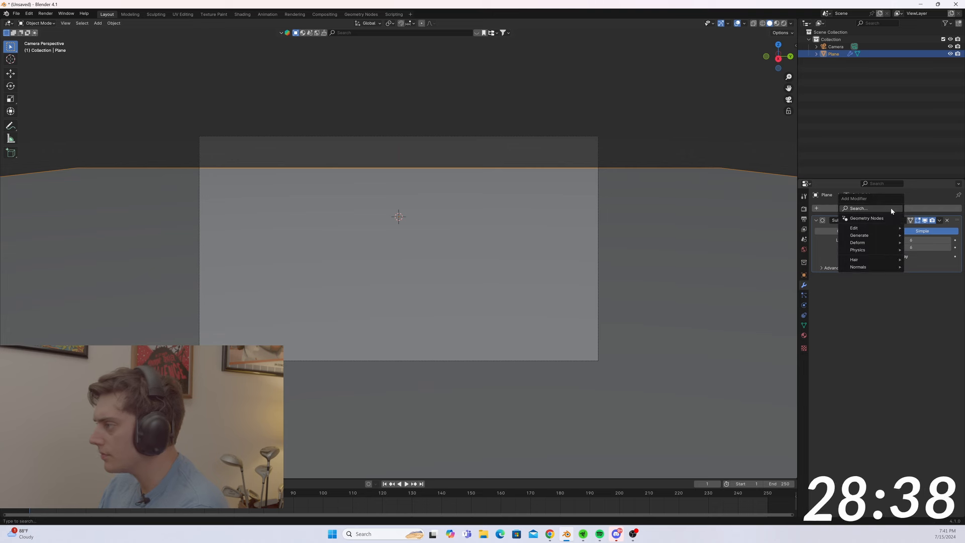
pyautogui.click(884, 208)
pyautogui.write('dis')
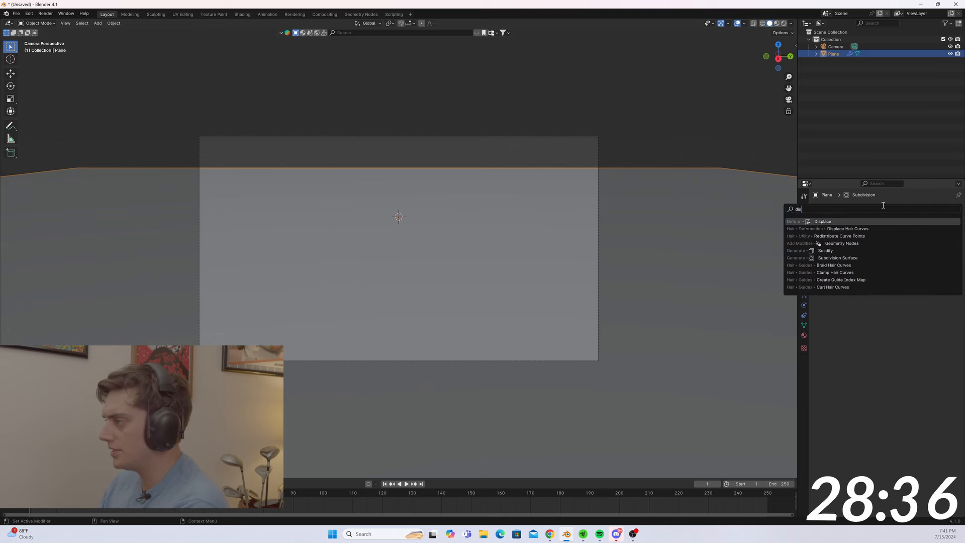
pyautogui.press('Return')
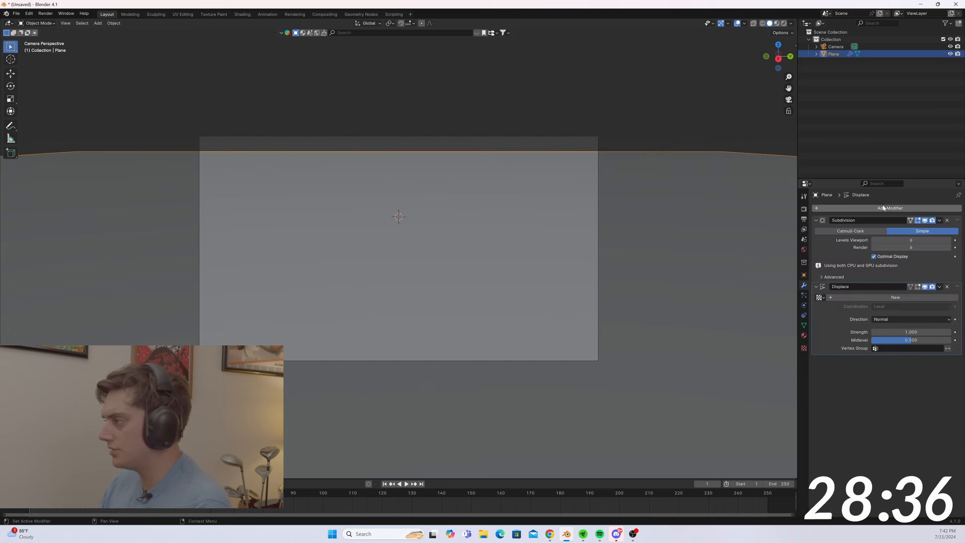
pyautogui.click(898, 298)
pyautogui.click(897, 297)
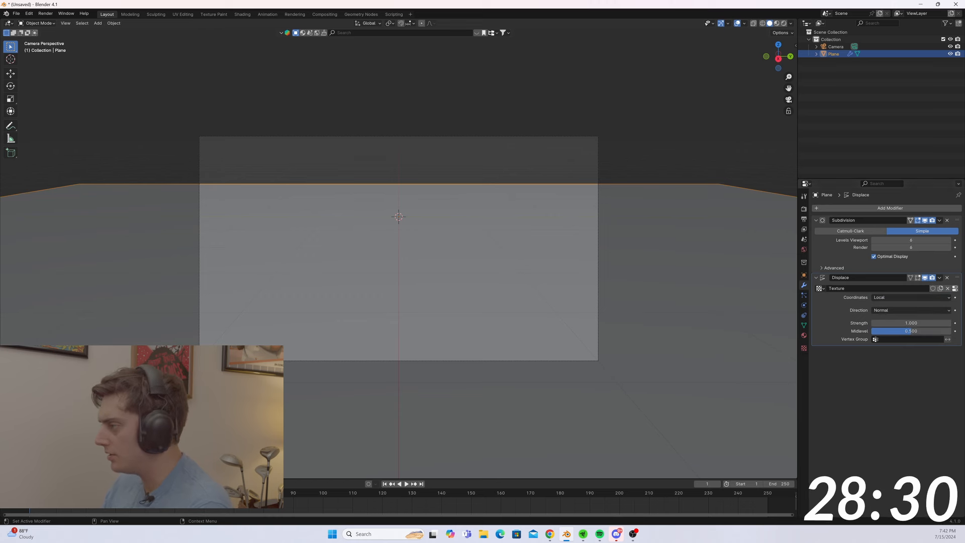
pyautogui.click(955, 289)
pyautogui.click(870, 230)
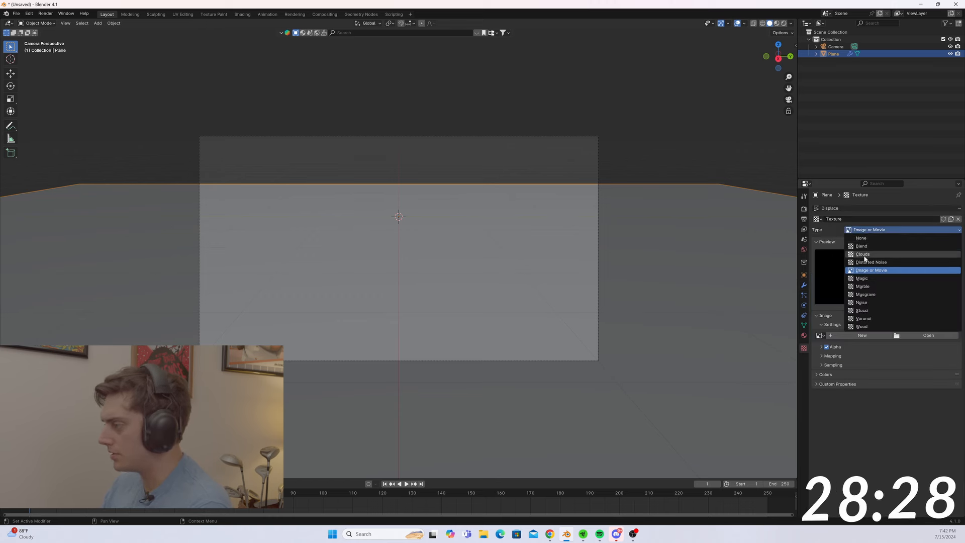
pyautogui.click(865, 254)
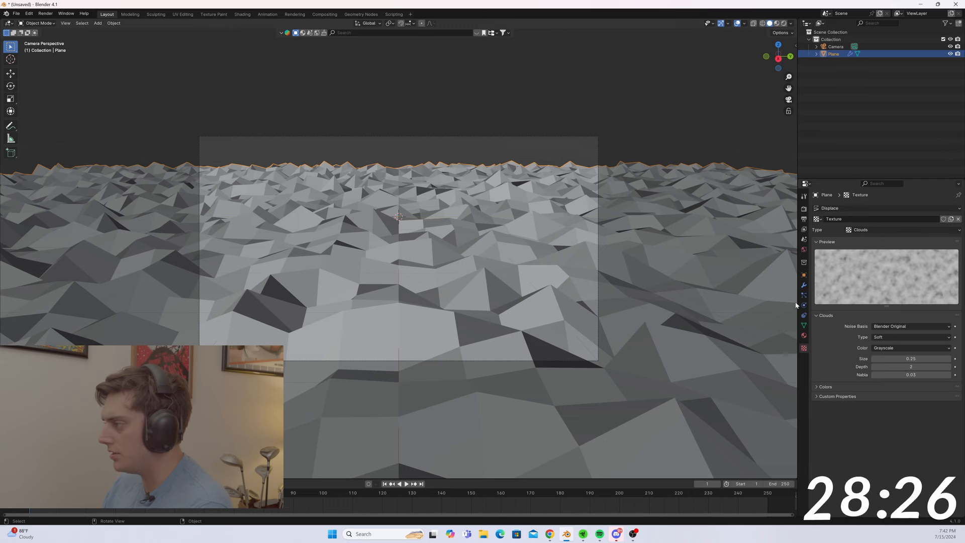
# Add a second Subdivision Surface modifier with viewport level 2 after the Displace modifier and shade the plane smooth.
pyautogui.click(804, 285)
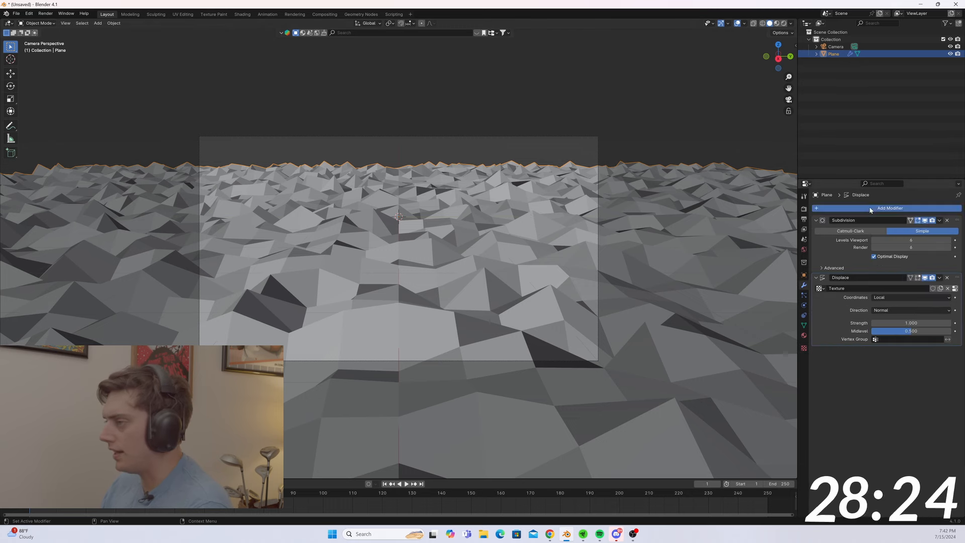
pyautogui.click(871, 210)
pyautogui.moveTo(872, 230)
pyautogui.click(819, 281)
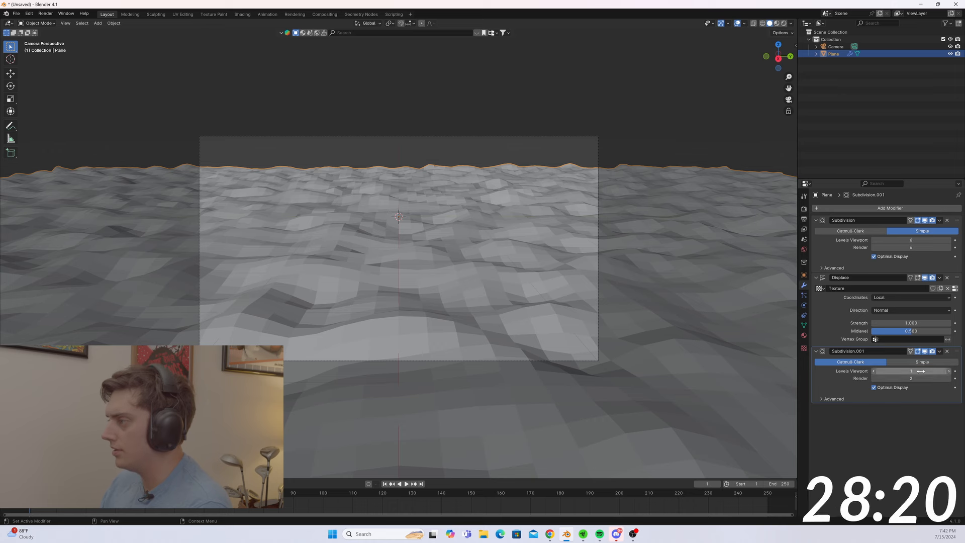
pyautogui.click(948, 371)
pyautogui.rightClick(508, 246)
pyautogui.click(509, 246)
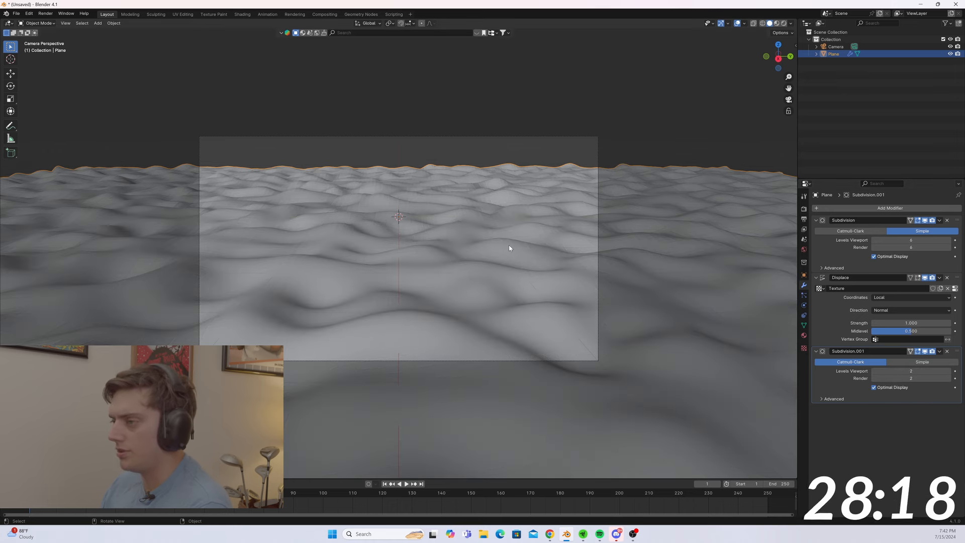
# Try negative strengths on the Displace modifier and set the strength back to 1.
pyautogui.click(913, 323)
pyautogui.press('Return')
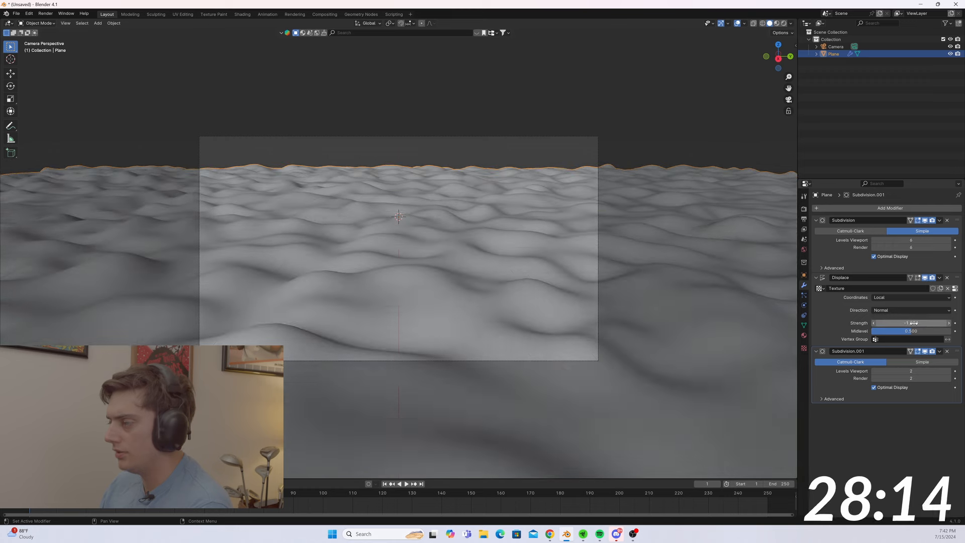
pyautogui.moveTo(913, 323); pyautogui.dragTo(881, 323)
pyautogui.click(915, 323)
pyautogui.write('1')
pyautogui.press('Return')
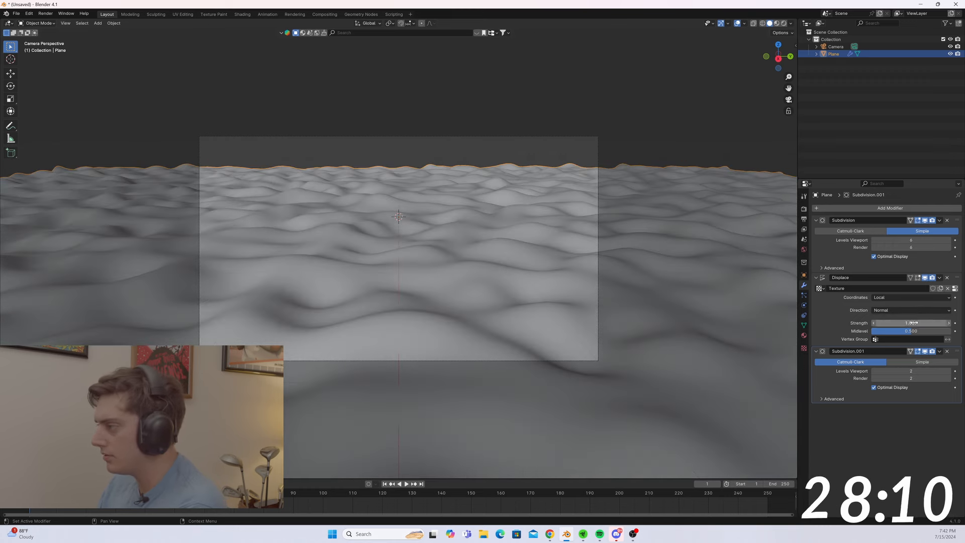
# Try the Voronoi type for the displacement texture and experiment with its size.
pyautogui.click(955, 289)
pyautogui.click(885, 230)
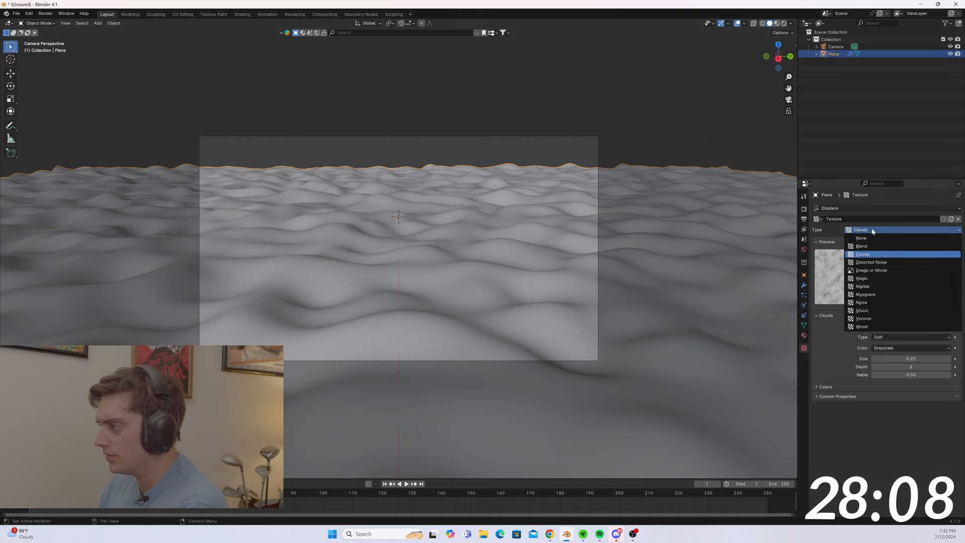
pyautogui.click(855, 319)
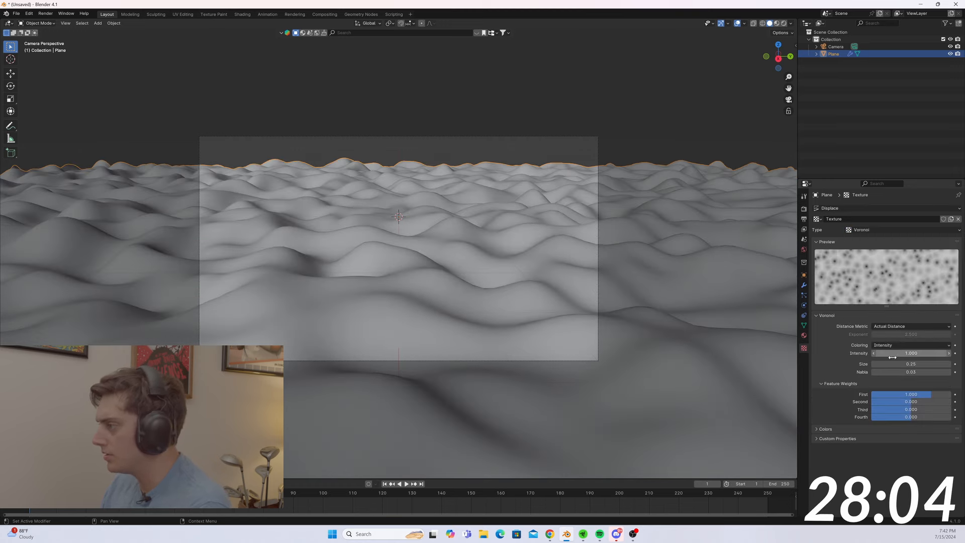
pyautogui.moveTo(892, 364)
pyautogui.mouseDown()
pyautogui.moveTo(873, 364)
pyautogui.moveTo(887, 363)
pyautogui.mouseUp()
pyautogui.press('Return')
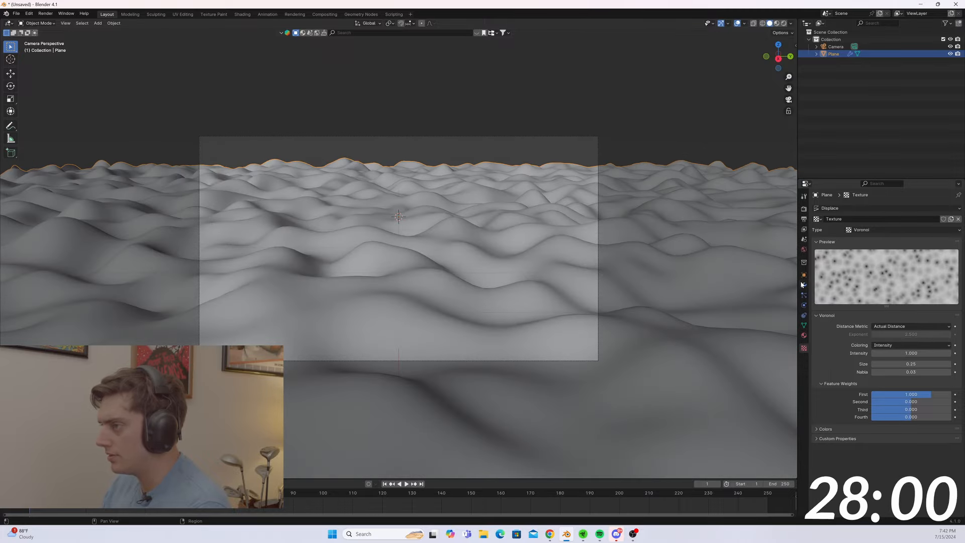
# Try a Displace strength of -1 with the Voronoi texture and return the strength to 1.
pyautogui.click(803, 285)
pyautogui.moveTo(904, 323); pyautogui.dragTo(877, 323)
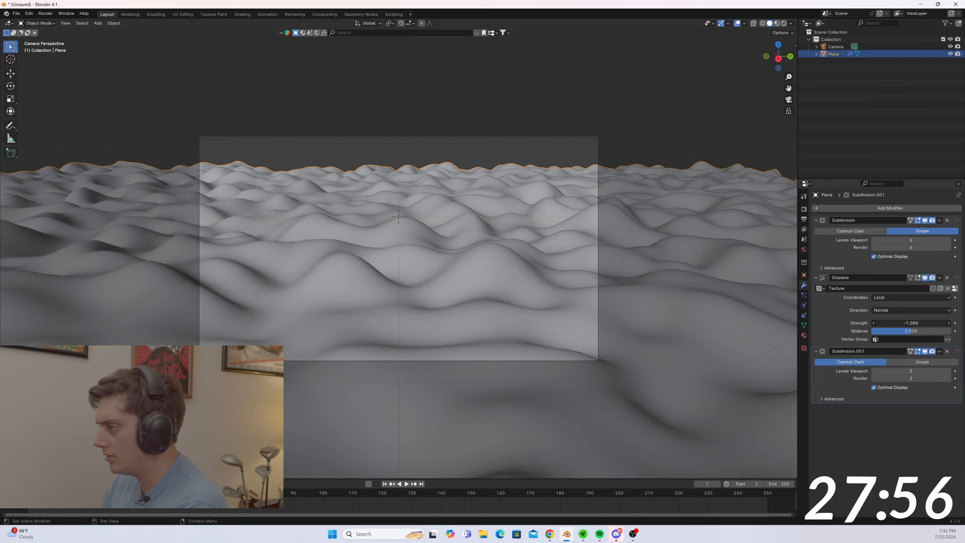
pyautogui.click(914, 322)
pyautogui.press('Return')
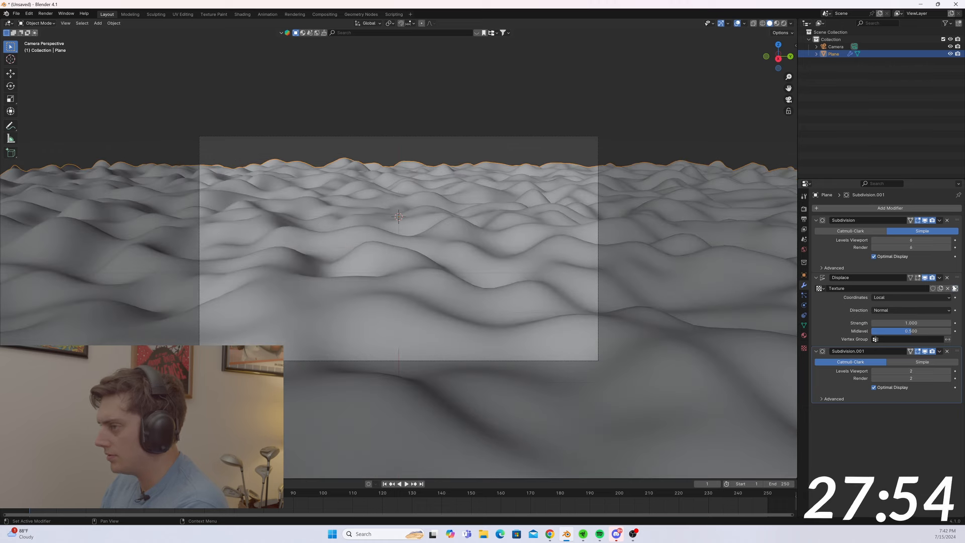
# Switch the displacement texture's type back to Clouds.
pyautogui.click(954, 288)
pyautogui.click(862, 230)
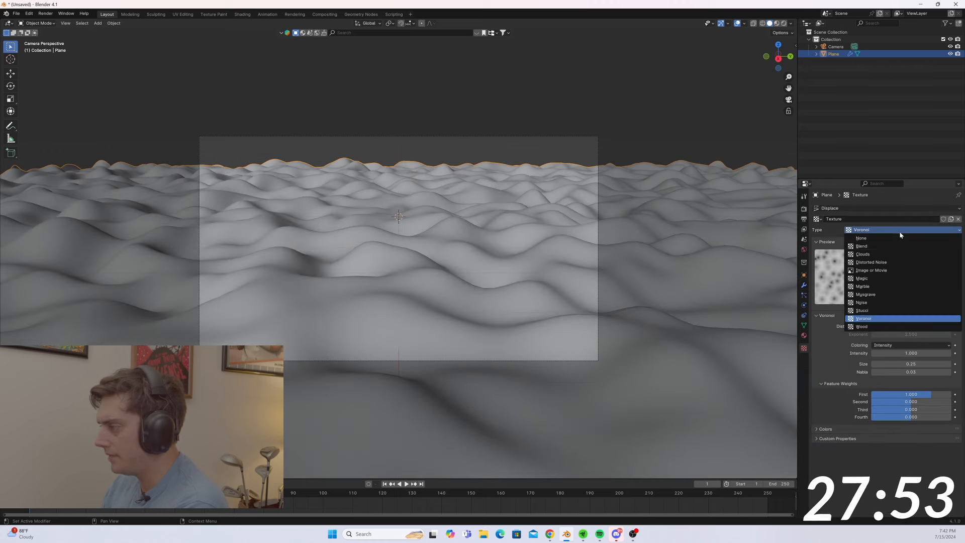
pyautogui.click(883, 255)
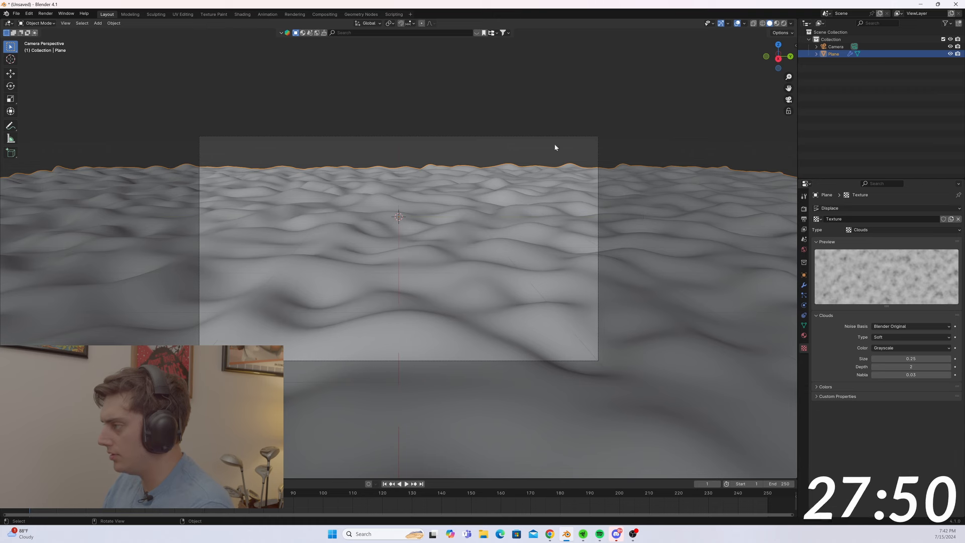
# Give the plane a new material named Ocean with a Glossy BSDF surface and a roughness of 0.
pyautogui.click(804, 335)
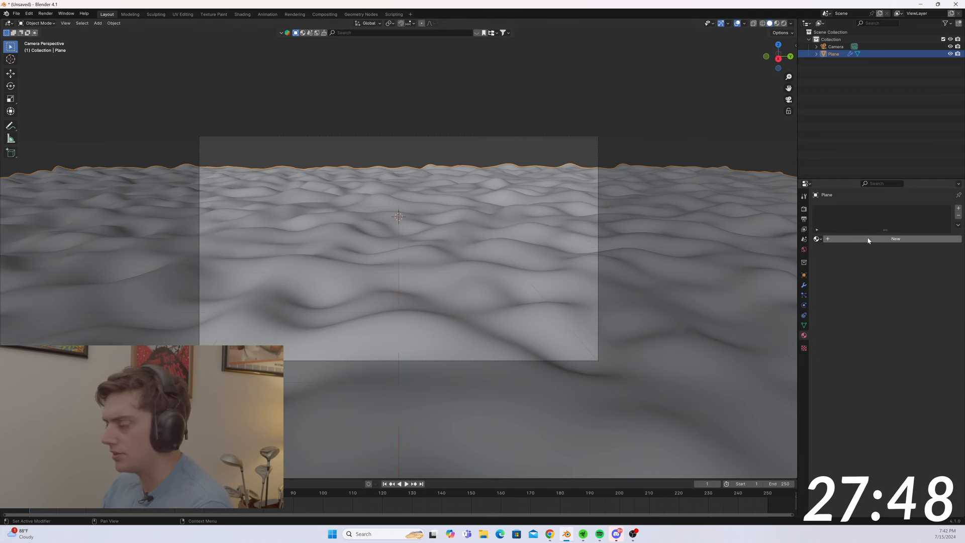
pyautogui.click(865, 239)
pyautogui.click(875, 240)
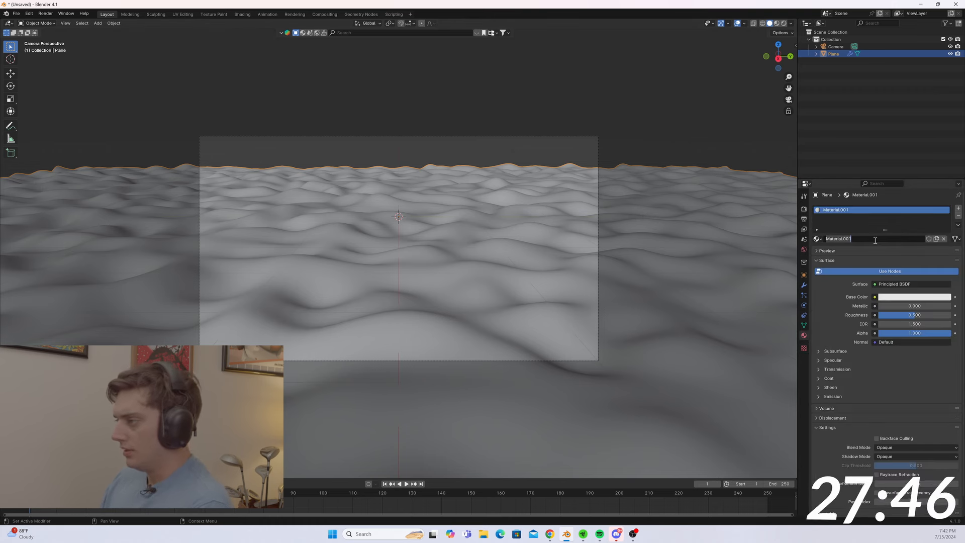
pyautogui.write('Ocean')
pyautogui.press('Return')
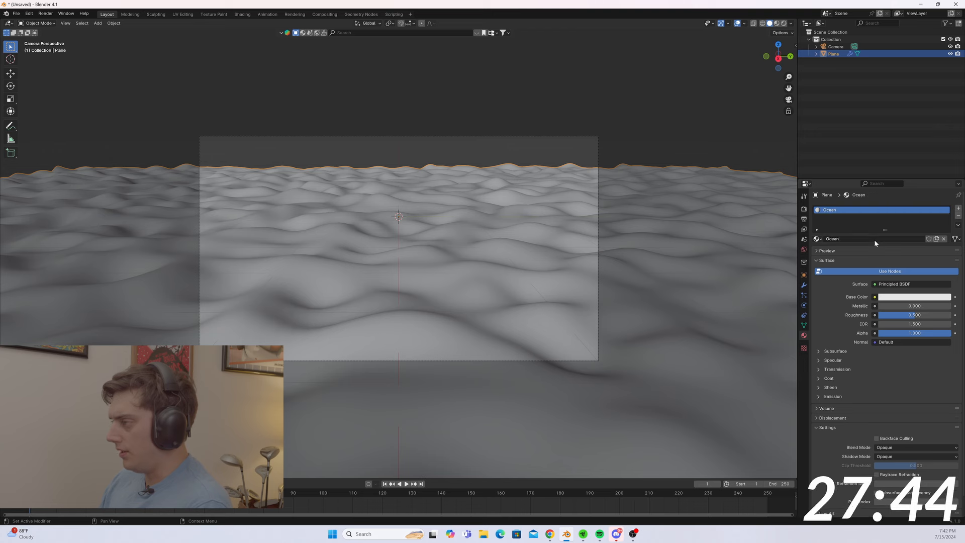
pyautogui.click(893, 284)
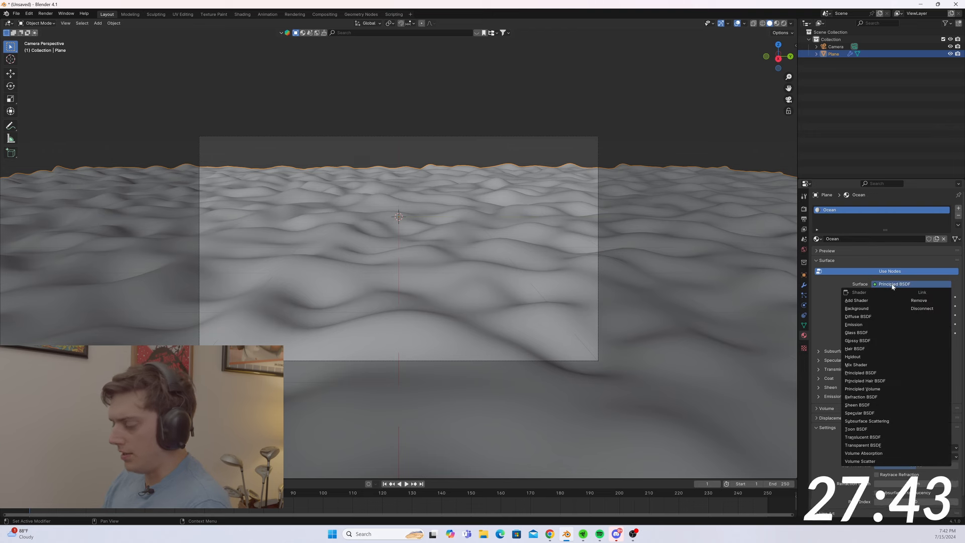
pyautogui.click(862, 340)
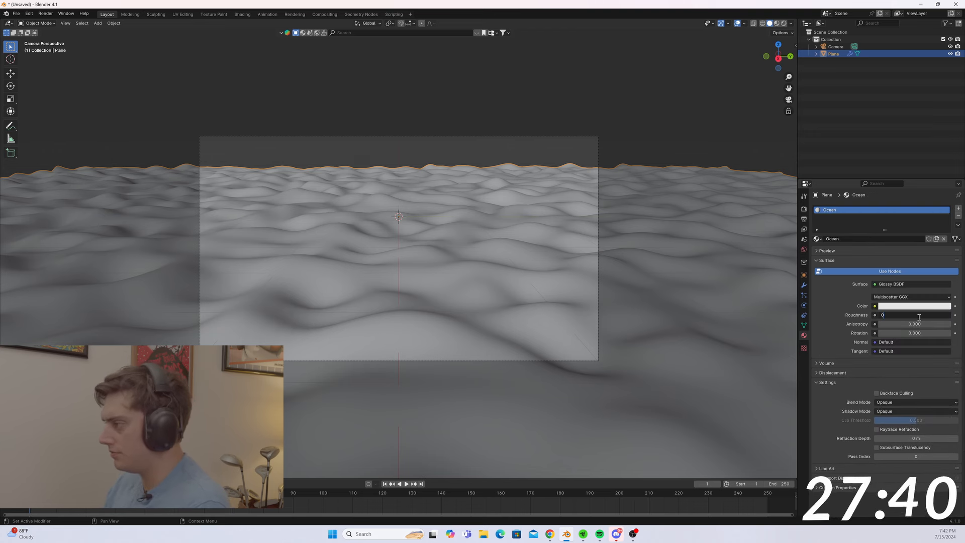
# Set the render engine to Cycles on GPU Compute and check the scene briefly in rendered shading.
pyautogui.click(803, 209)
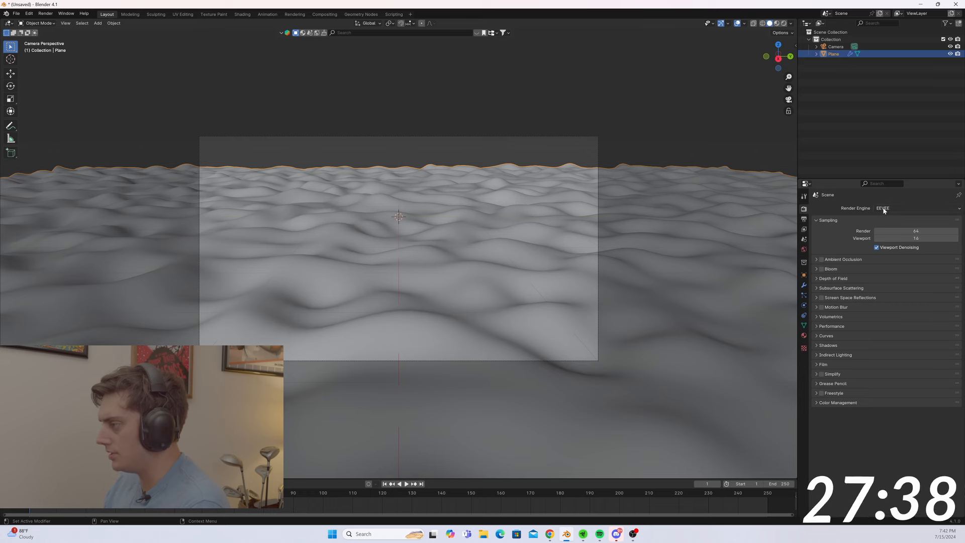
pyautogui.click(880, 207)
pyautogui.click(886, 233)
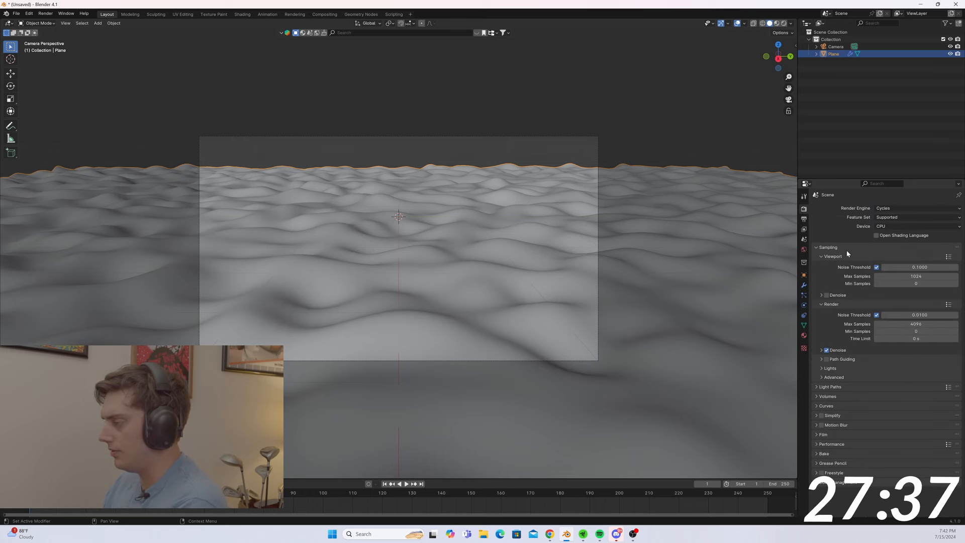
pyautogui.click(897, 227)
pyautogui.click(894, 243)
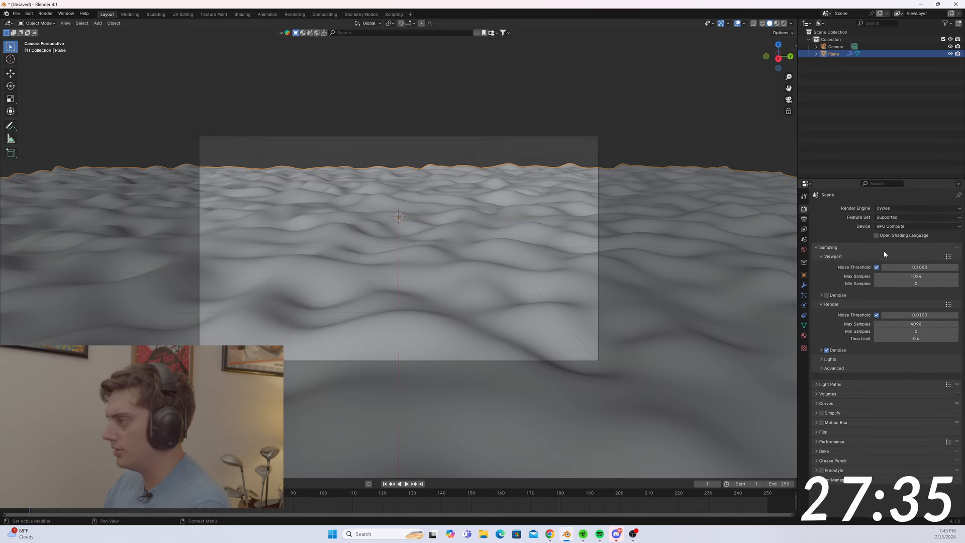
pyautogui.click(784, 23)
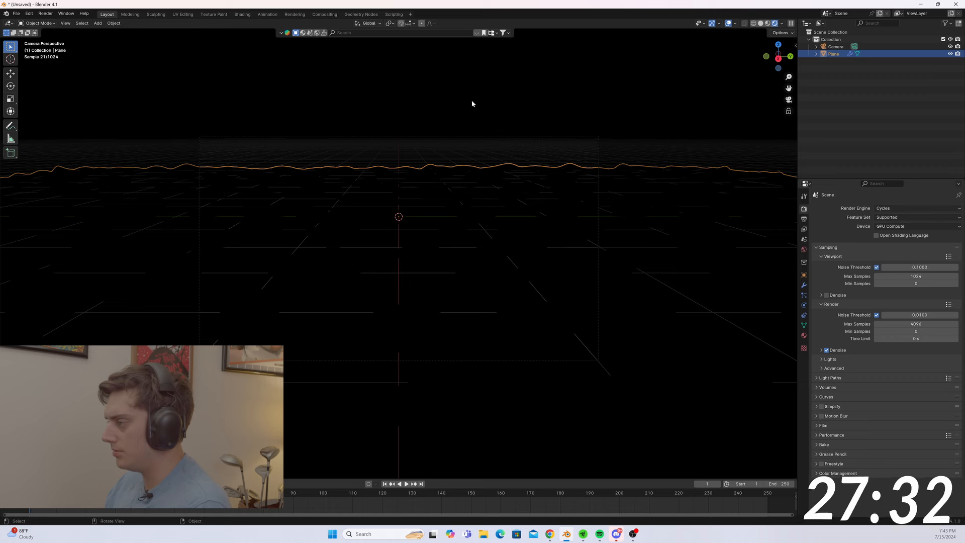
pyautogui.click(761, 23)
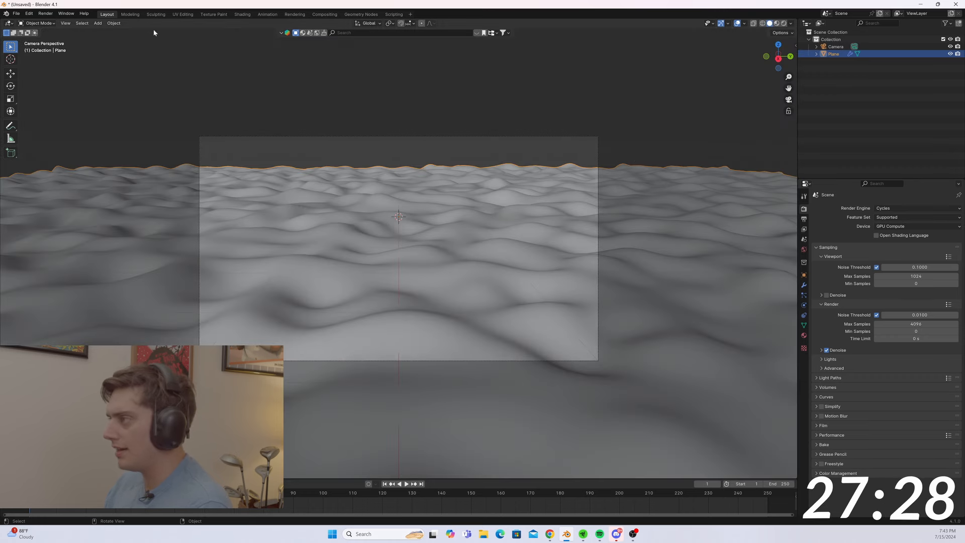
# Add a UV sphere at the origin of the scene.
pyautogui.click(97, 23)
pyautogui.moveTo(116, 31)
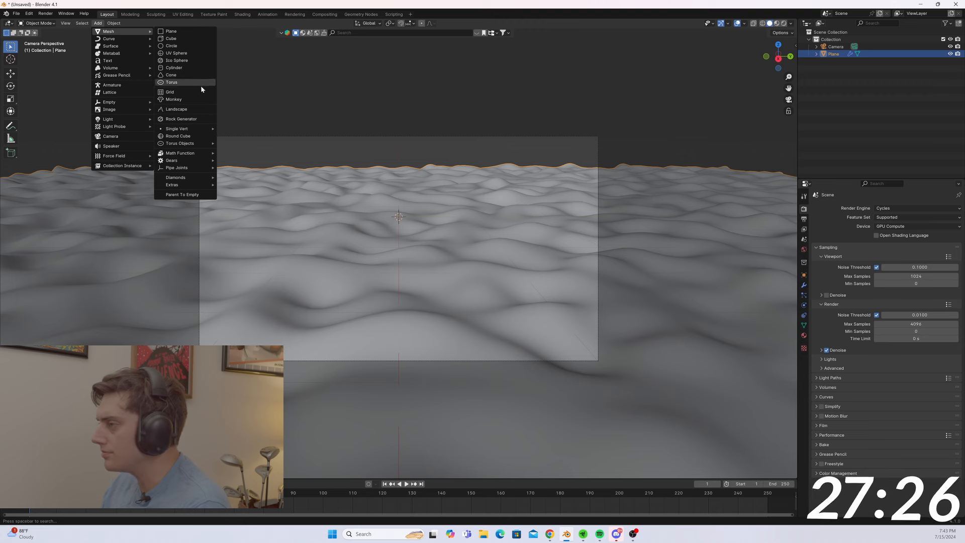
pyautogui.click(182, 53)
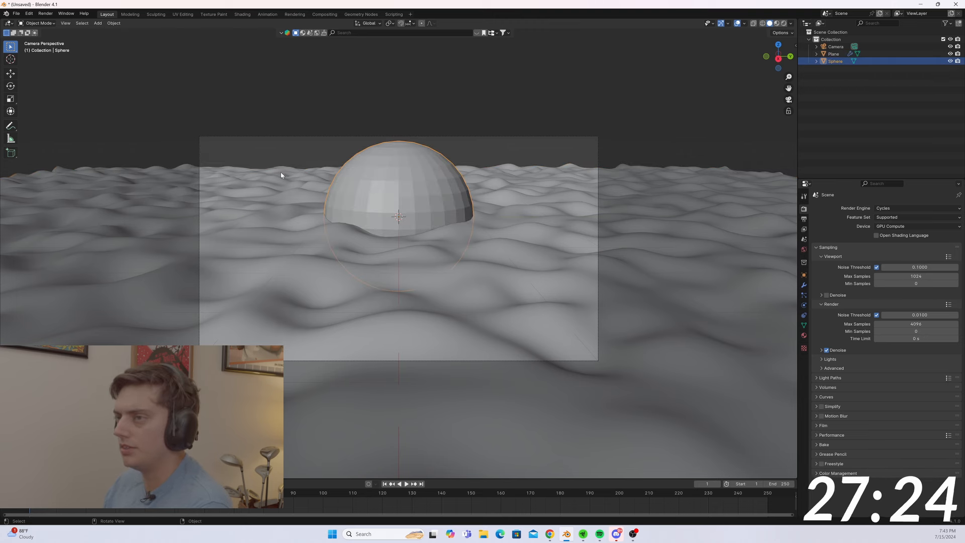
# Give the sphere a new material with an Emission surface and an orange color.
pyautogui.click(803, 336)
pyautogui.click(849, 240)
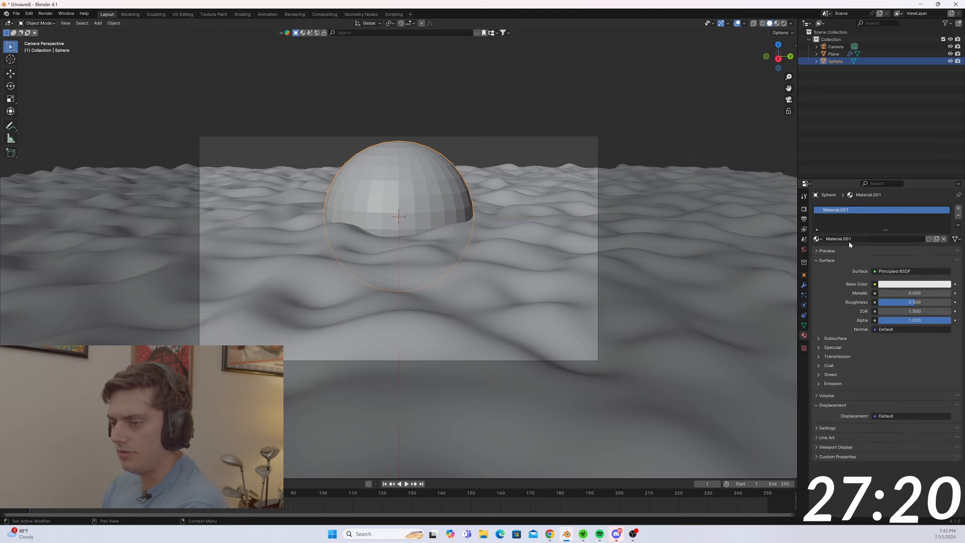
pyautogui.click(902, 272)
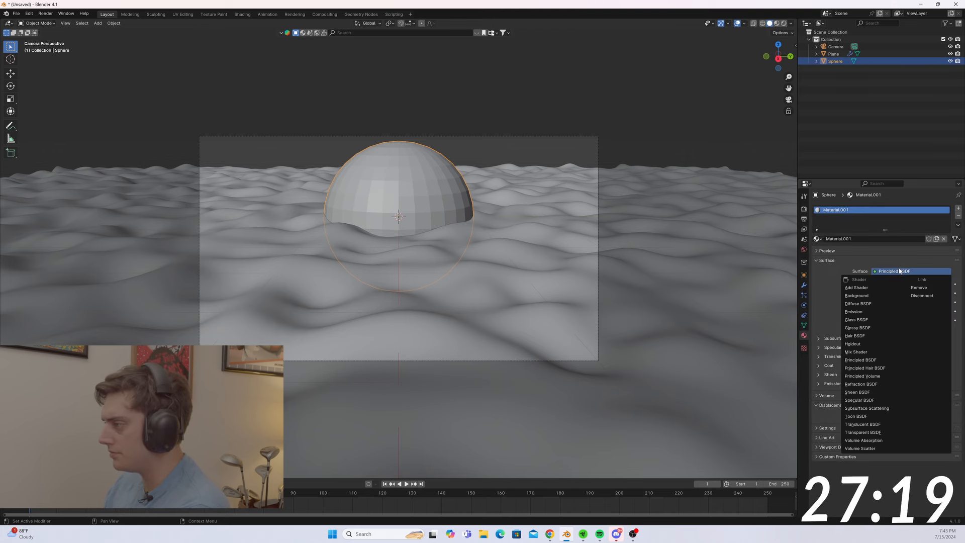
pyautogui.click(853, 312)
pyautogui.click(916, 285)
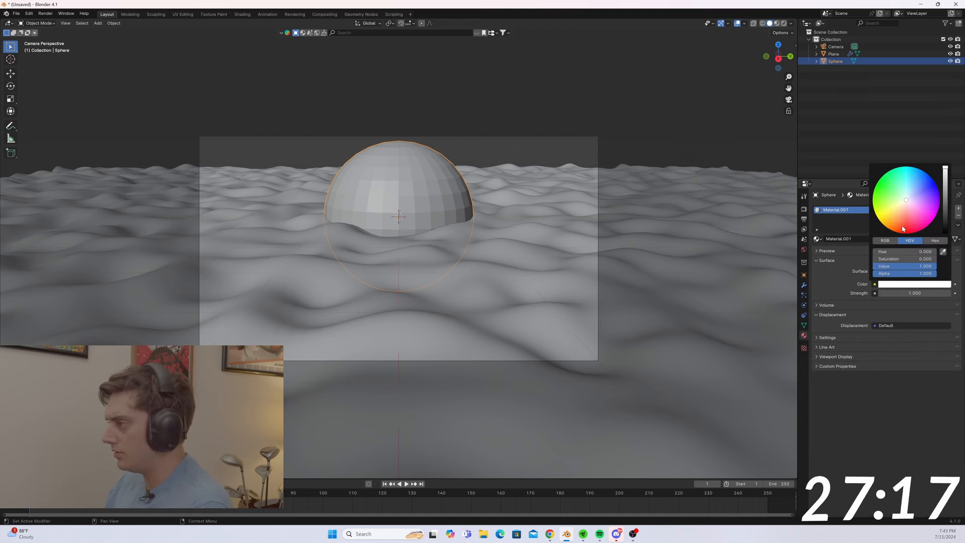
pyautogui.moveTo(903, 229); pyautogui.dragTo(899, 223)
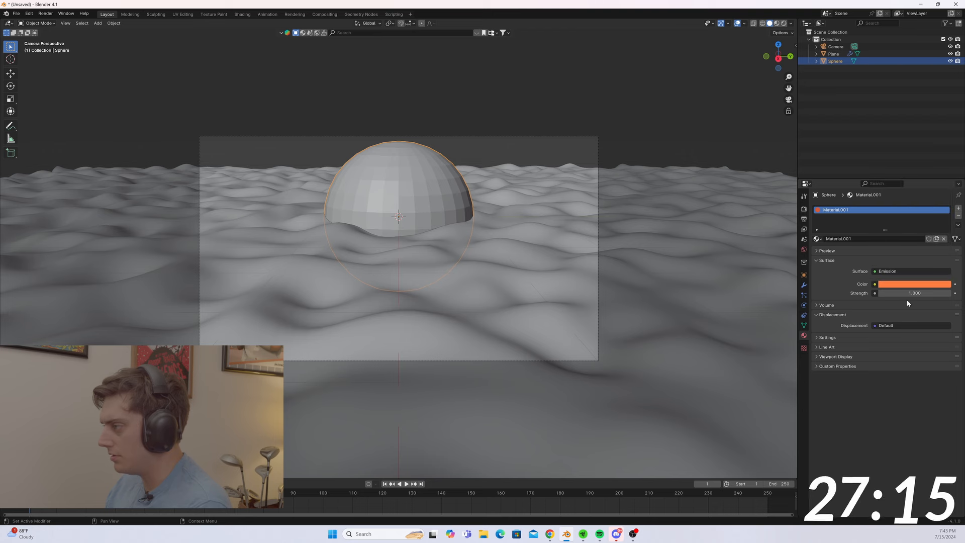
# Shade the sphere smooth and add a Subdivision Surface modifier to it.
pyautogui.rightClick(400, 161)
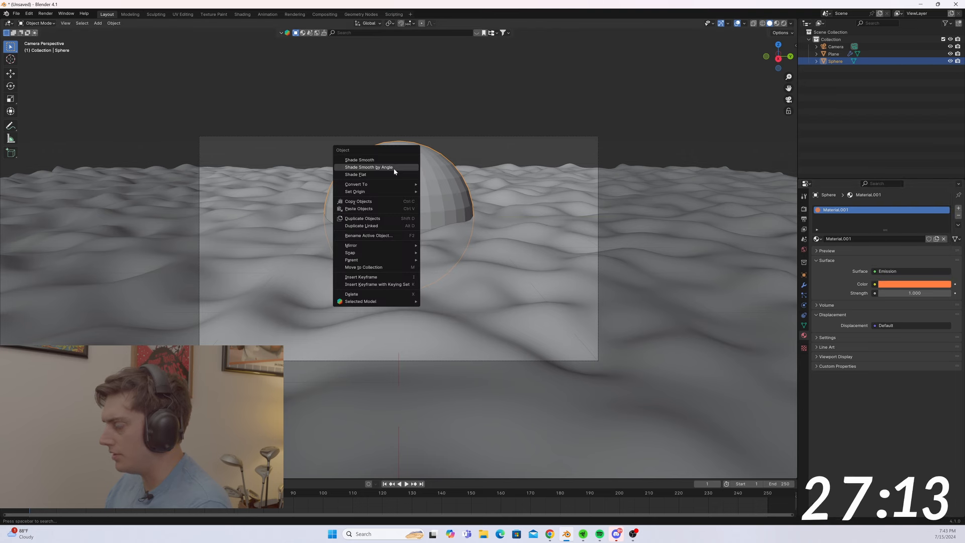
pyautogui.click(389, 160)
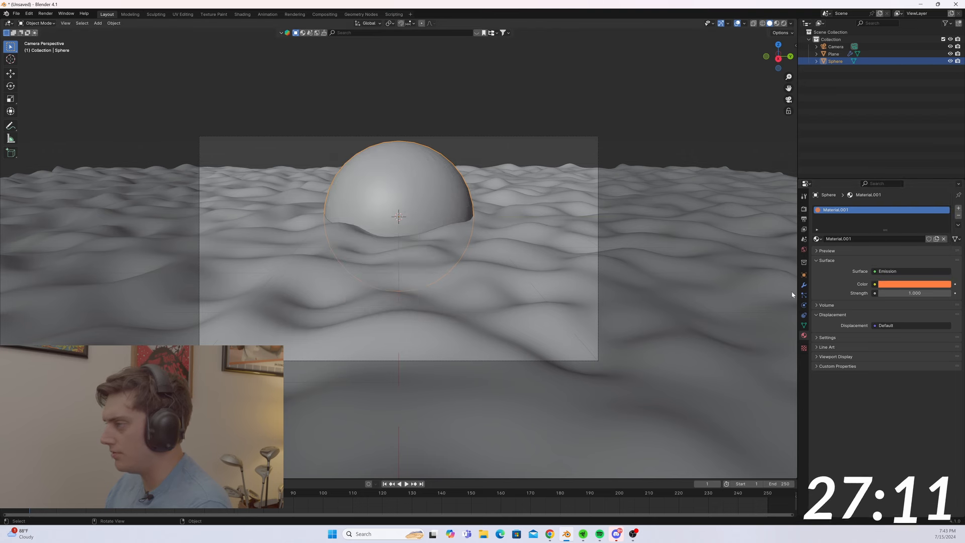
pyautogui.click(804, 288)
pyautogui.click(854, 208)
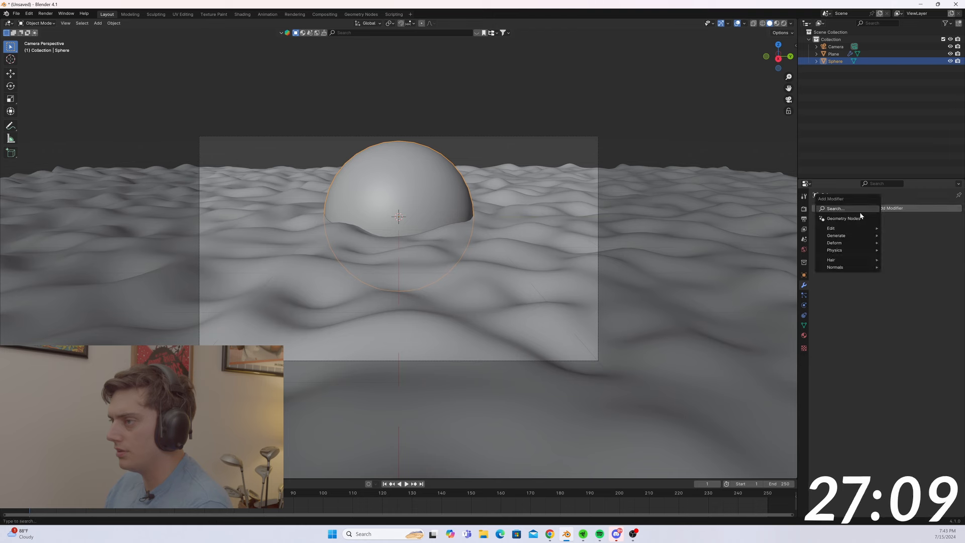
pyautogui.write('s')
pyautogui.click(844, 226)
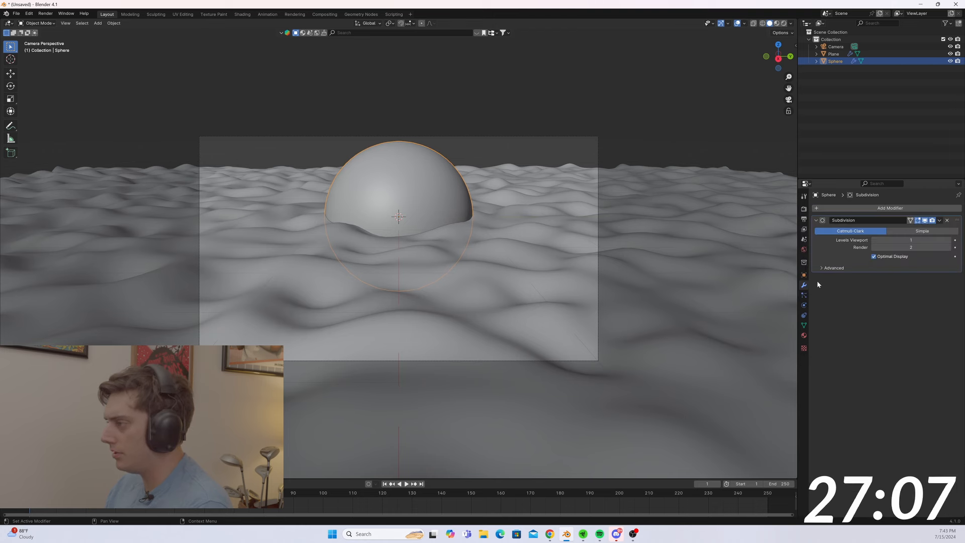
# Move the sphere away from the camera to about -13.03 m on X, with its Y location at 0 m.
pyautogui.click(804, 275)
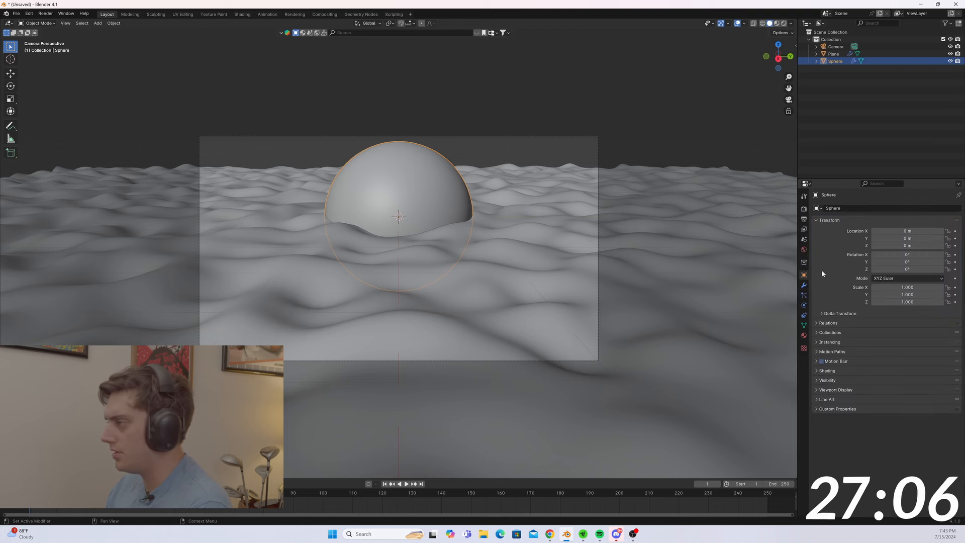
pyautogui.moveTo(902, 236); pyautogui.dragTo(835, 232)
pyautogui.click(904, 236)
pyautogui.write('0')
pyautogui.press('Return')
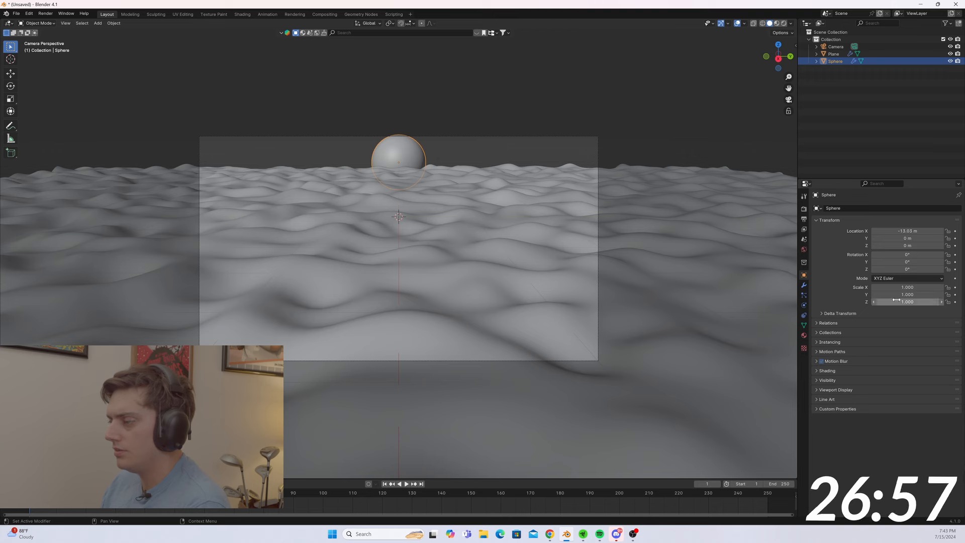
# Scale the sphere to 2 on all three axes.
pyautogui.moveTo(897, 302); pyautogui.dragTo(897, 287)
pyautogui.write('2')
pyautogui.press('Return')
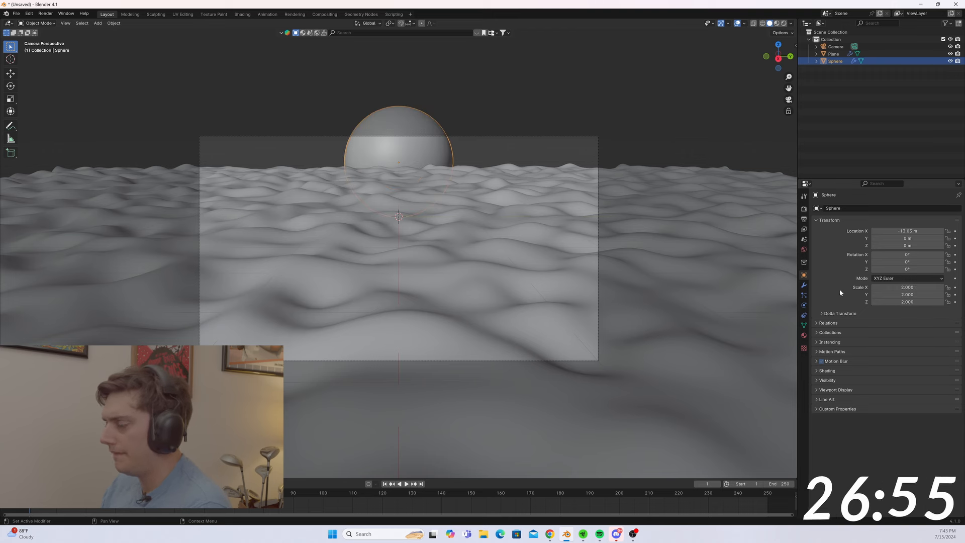
# Change the output resolution to a portrait format of 1080 px by 1920 px.
pyautogui.click(804, 209)
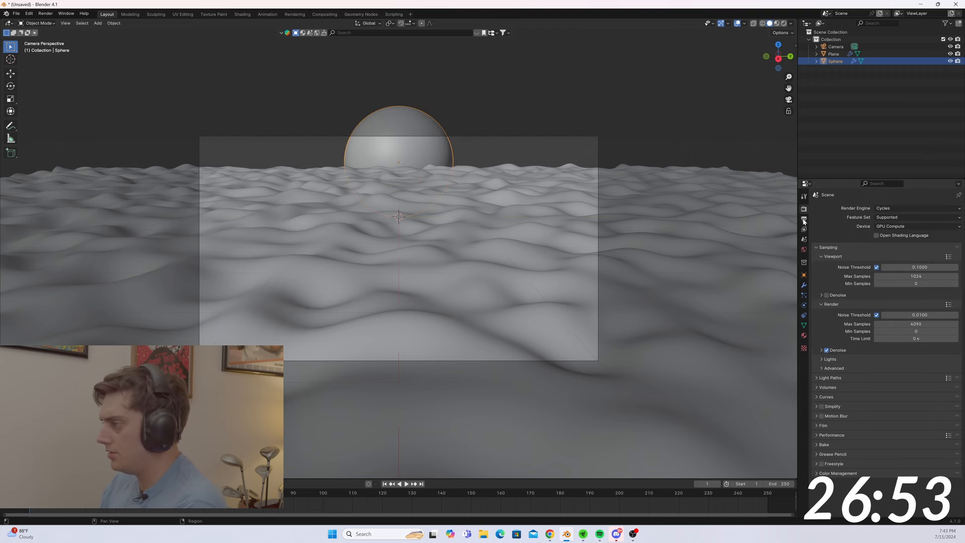
pyautogui.click(804, 219)
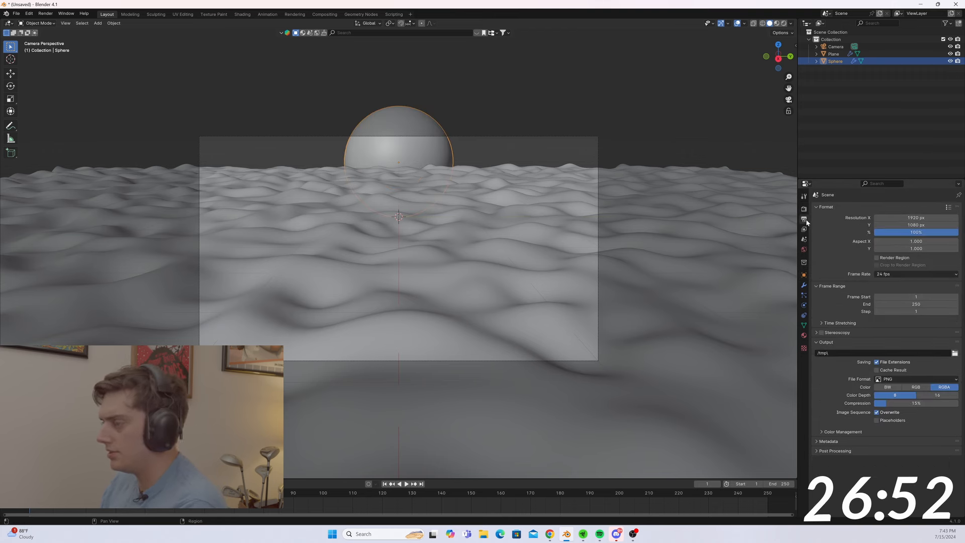
pyautogui.doubleClick(913, 225)
pyautogui.write('1')
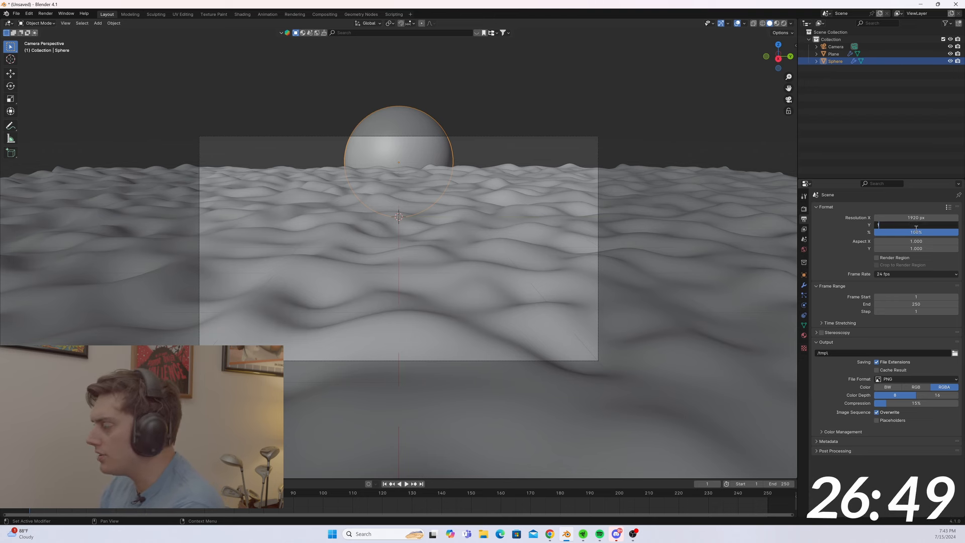
pyautogui.write('920')
pyautogui.press('Return')
pyautogui.doubleClick(911, 219)
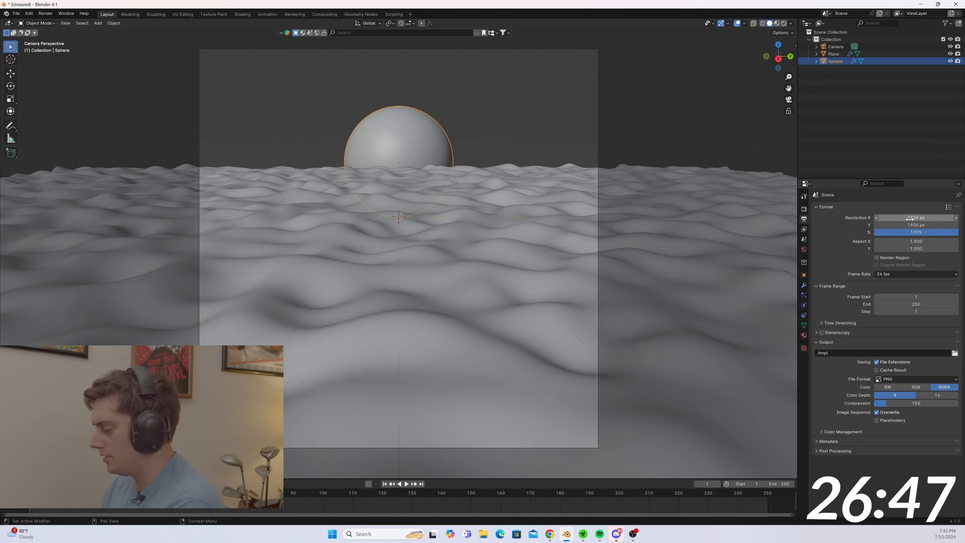
pyautogui.write('1080')
pyautogui.press('Return')
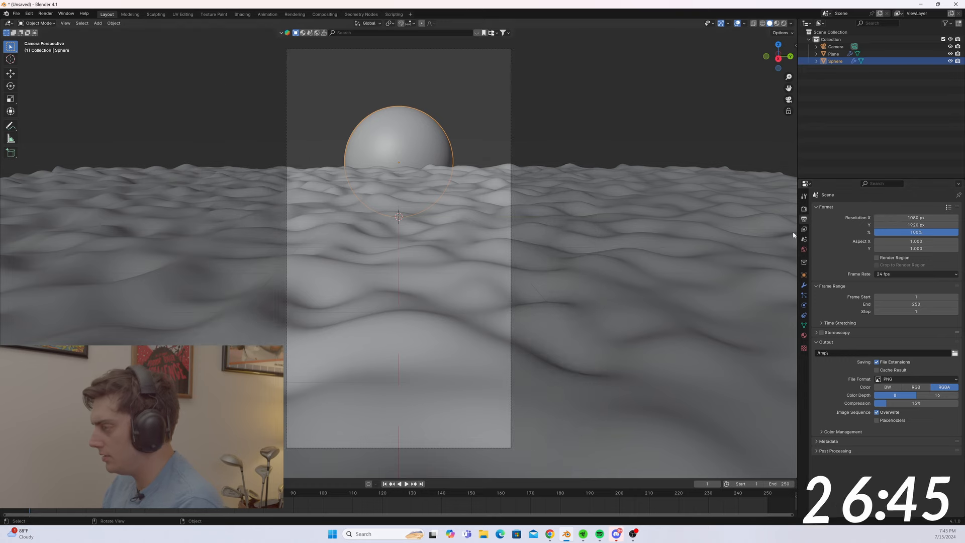
# Switch the viewport to rendered shading, inspect the sphere's reflections and apply Shade Smooth to the sphere again.
pyautogui.click(785, 23)
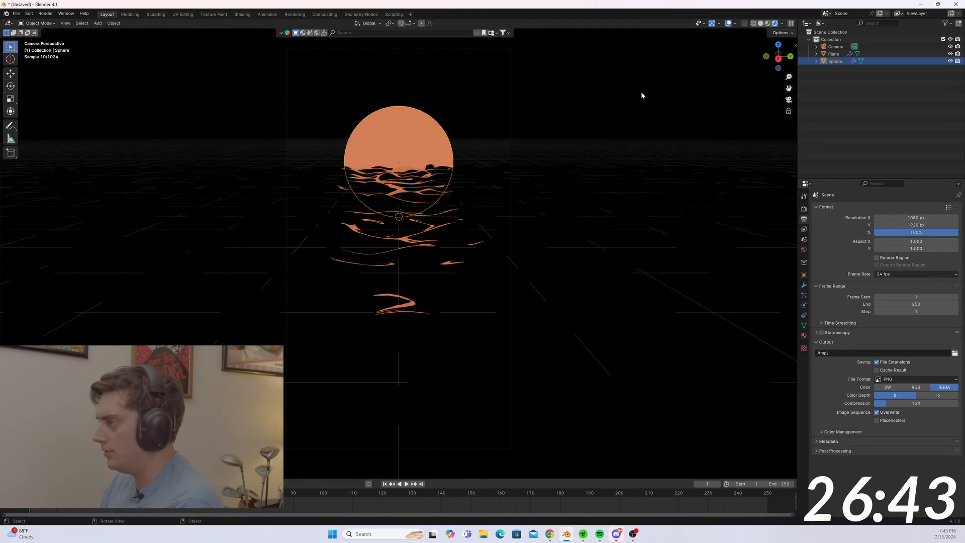
pyautogui.scroll(4, 439, 180)
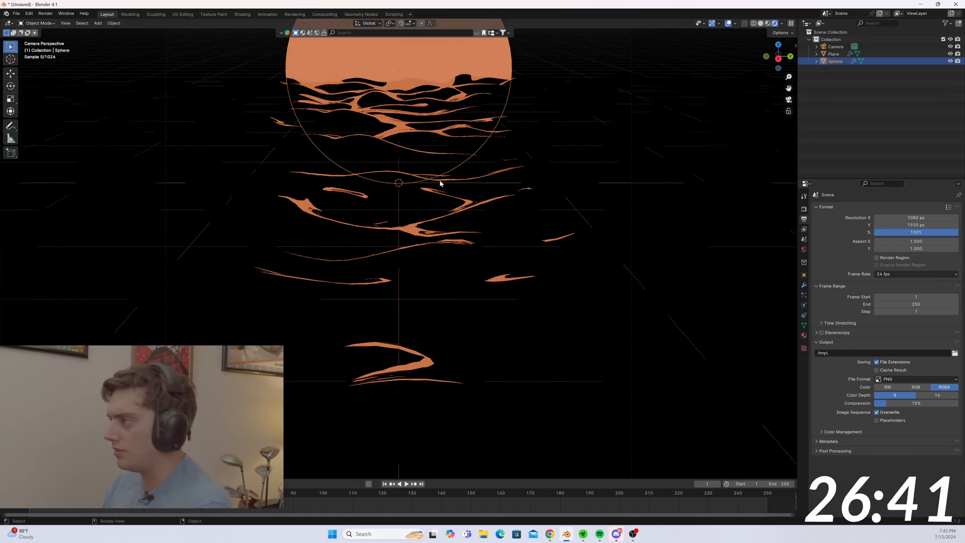
pyautogui.keyDown('shift'); pyautogui.moveTo(445, 180); pyautogui.dragTo(439, 229, button='middle'); pyautogui.keyUp('shift')
pyautogui.scroll(-1, 440, 222)
pyautogui.rightClick(436, 222)
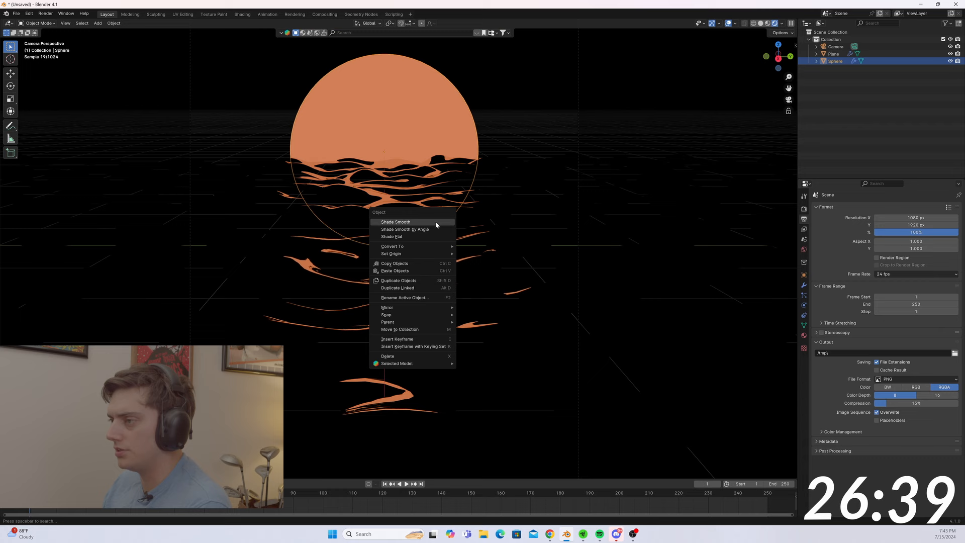
pyautogui.click(436, 222)
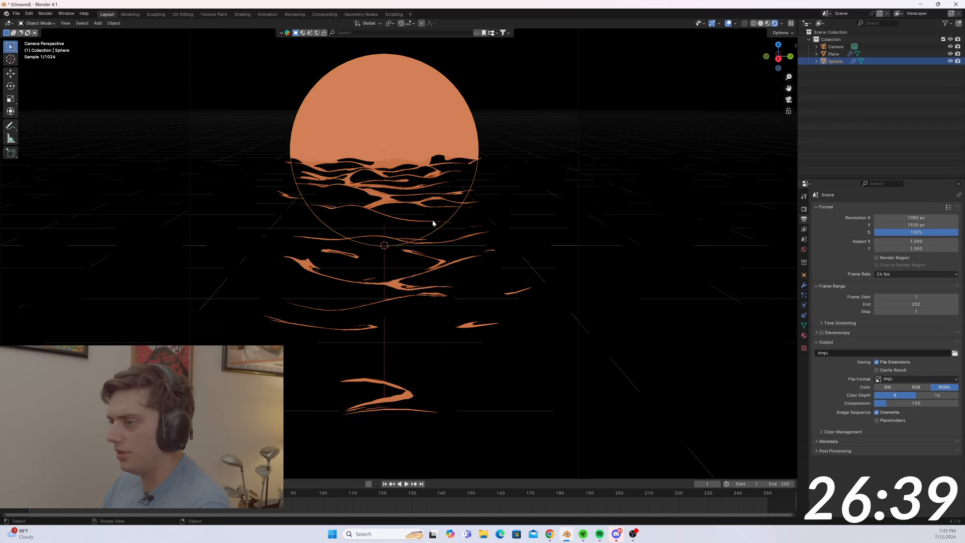
pyautogui.scroll(-3, 430, 149)
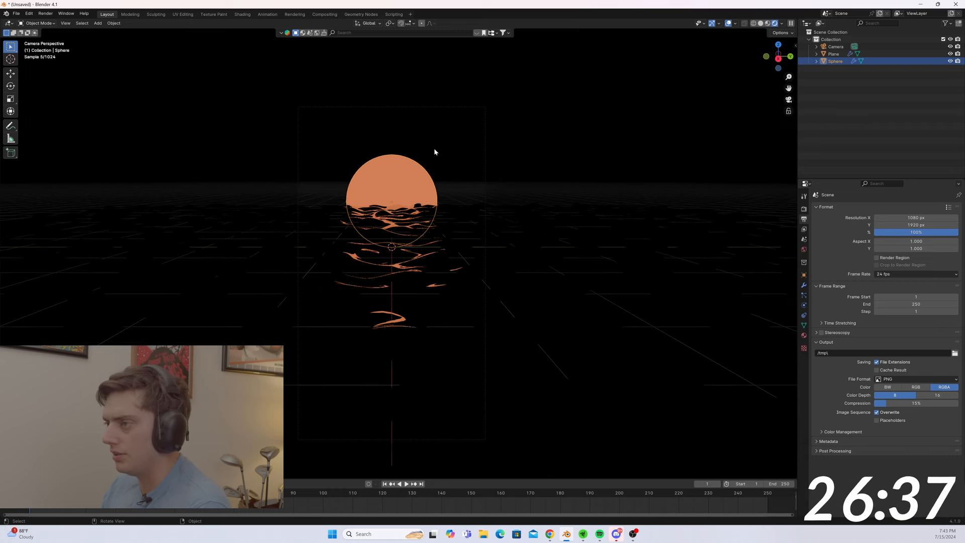
# Add an Array modifier to the ocean plane with a relative offset factor of -1 on X.
pyautogui.click(442, 240)
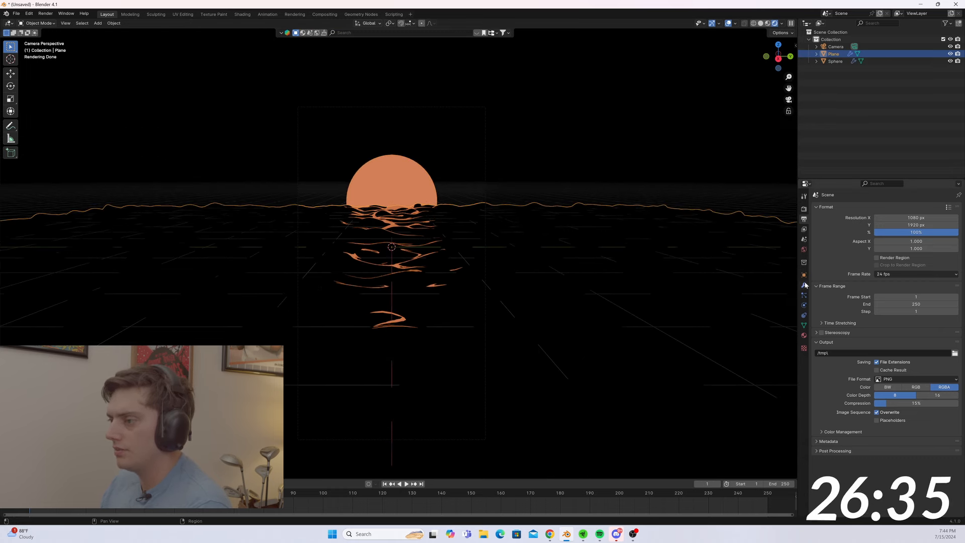
pyautogui.click(804, 285)
pyautogui.hotkey('shift', 'a')
pyautogui.write('ar')
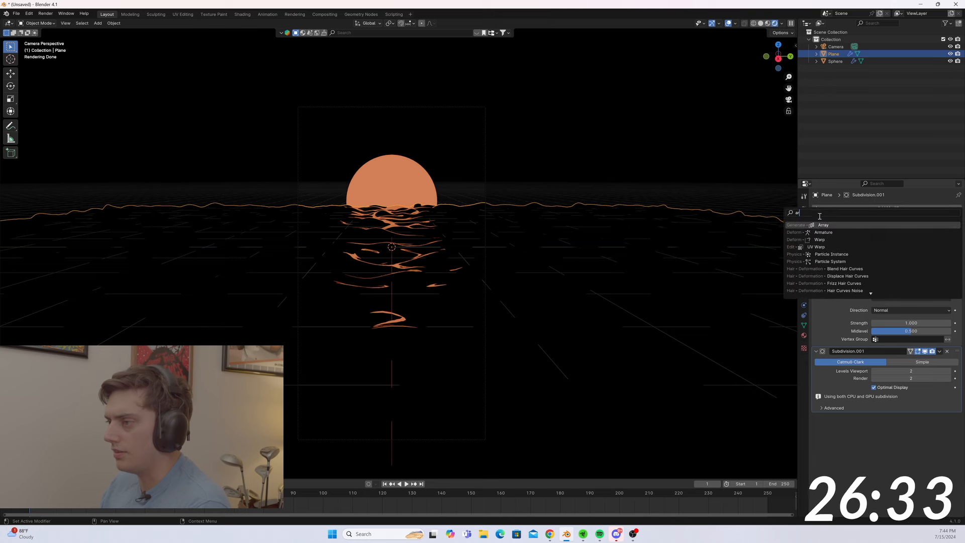
pyautogui.click(815, 226)
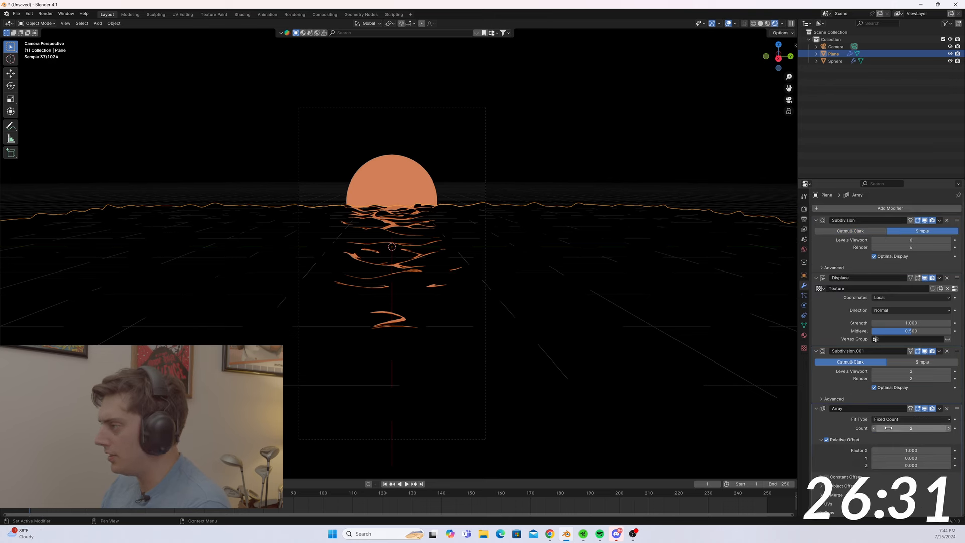
pyautogui.click(911, 450)
pyautogui.write('-1')
pyautogui.press('Return')
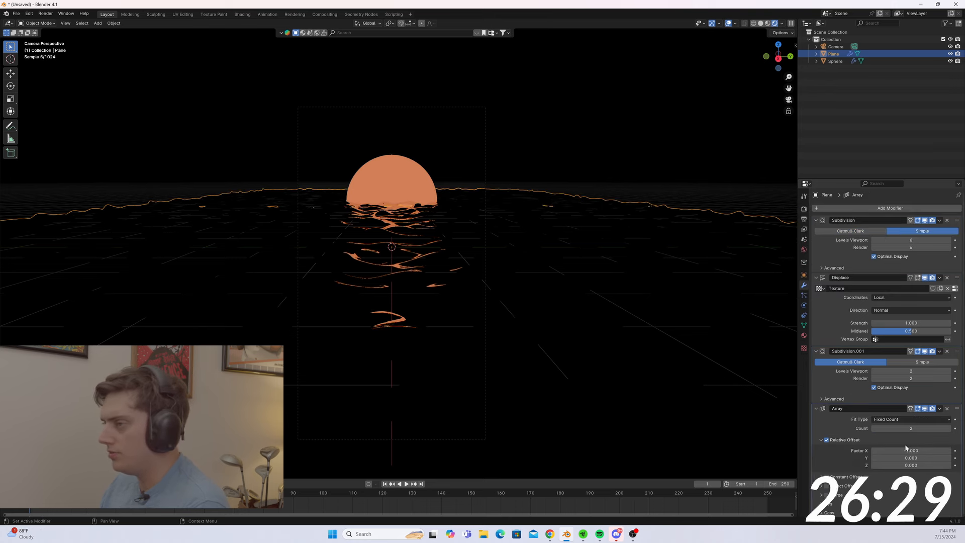
# Move the sun sphere back to about -38.34 m on X and scale it to 5 on all three axes.
pyautogui.click(388, 182)
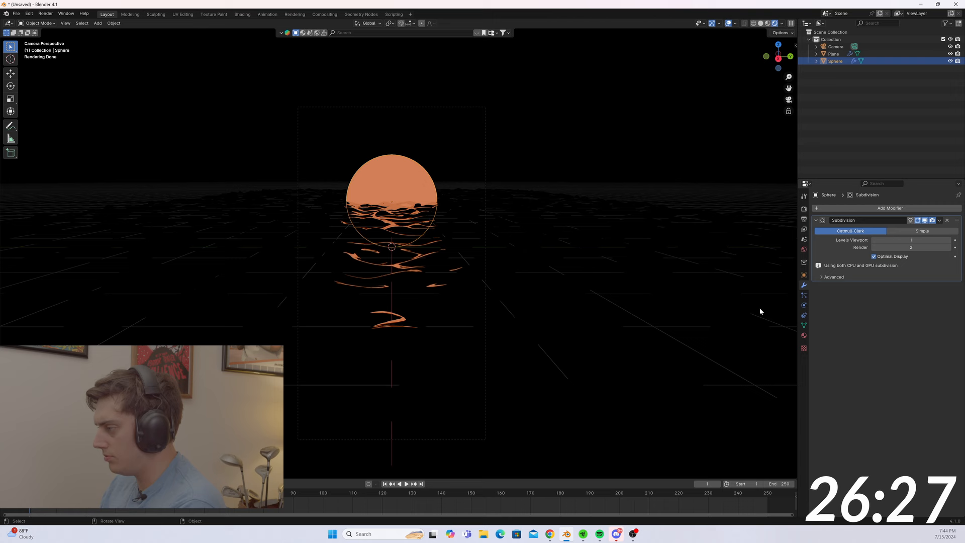
pyautogui.click(804, 275)
pyautogui.moveTo(910, 229); pyautogui.dragTo(877, 229)
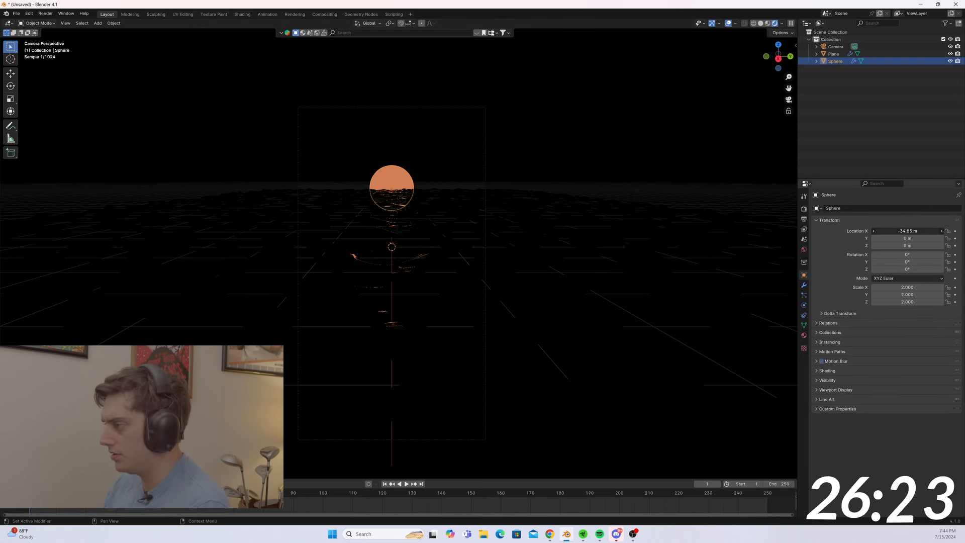
pyautogui.moveTo(900, 285); pyautogui.dragTo(900, 302)
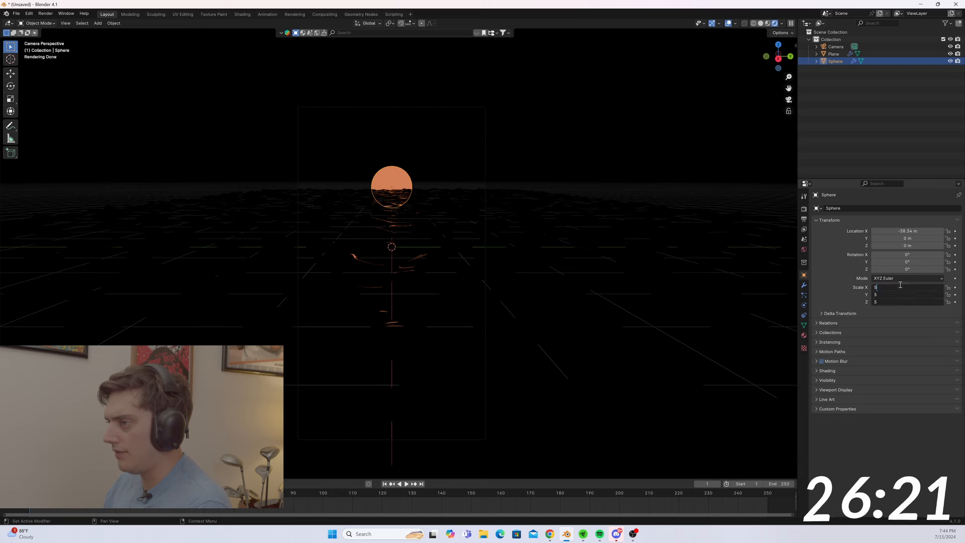
pyautogui.write('5')
pyautogui.press('Return')
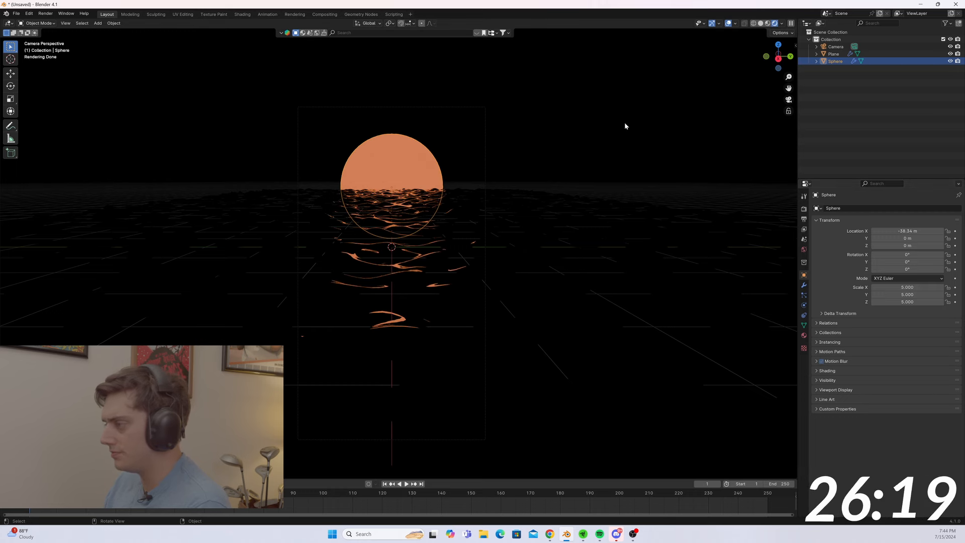
pyautogui.click(557, 132)
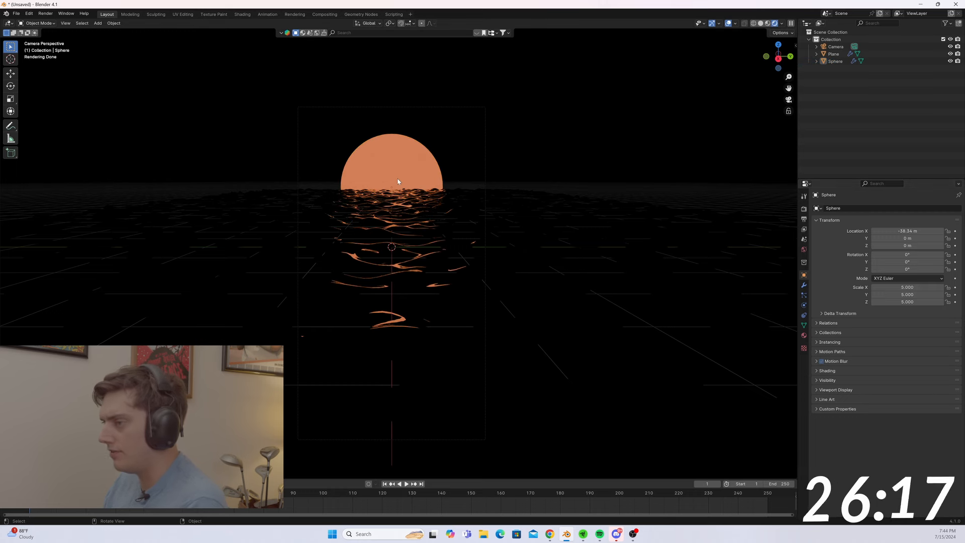
pyautogui.scroll(2, 409, 193)
pyautogui.scroll(5, 431, 234)
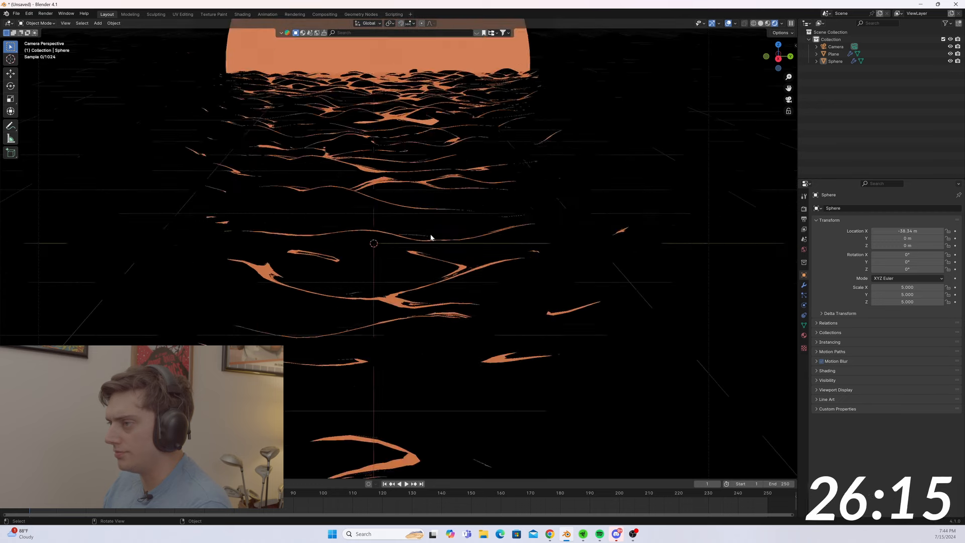
pyautogui.scroll(-5, 430, 234)
pyautogui.click(369, 128)
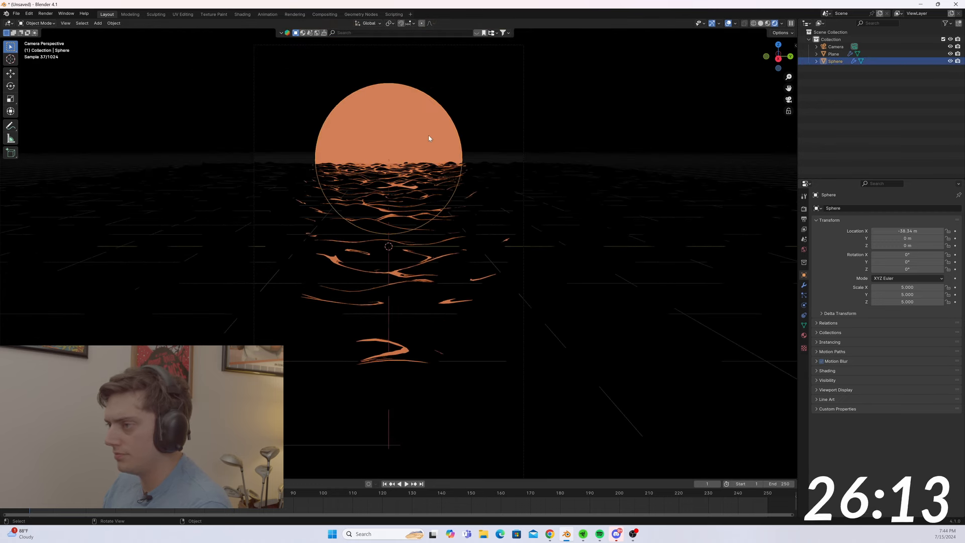
pyautogui.click(541, 249)
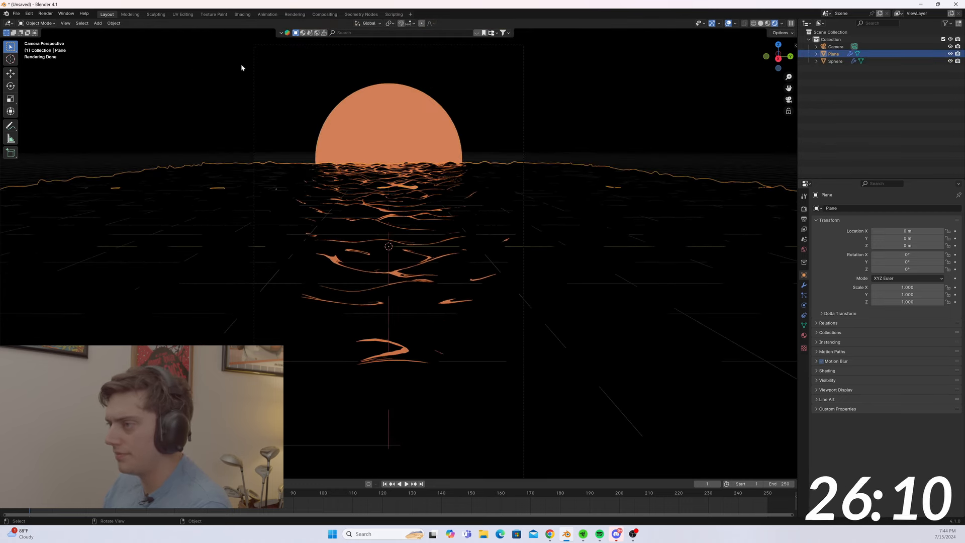
# Add a plain axes empty and set the current frame to 0 and the animation's end frame to 200.
pyautogui.click(98, 23)
pyautogui.moveTo(128, 102)
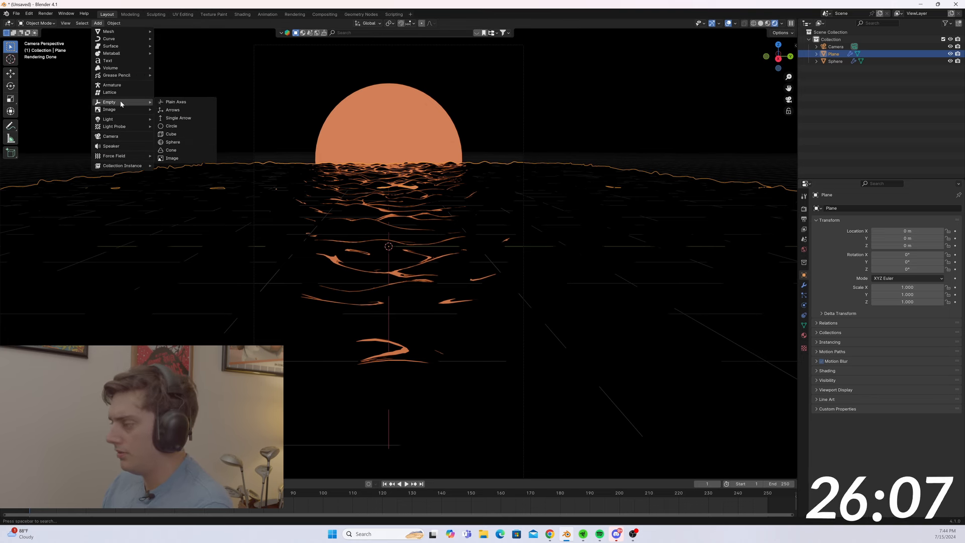
pyautogui.click(162, 103)
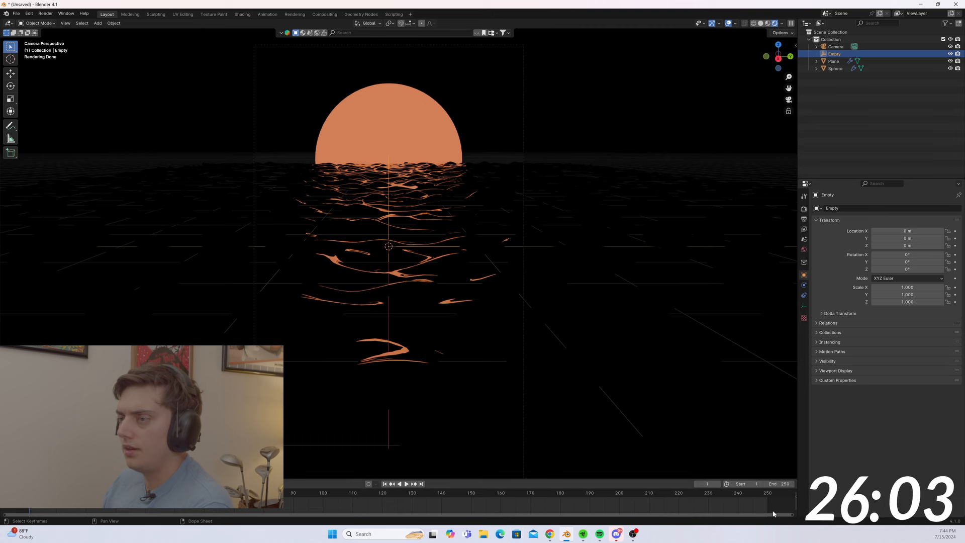
pyautogui.write('0')
pyautogui.press('Return')
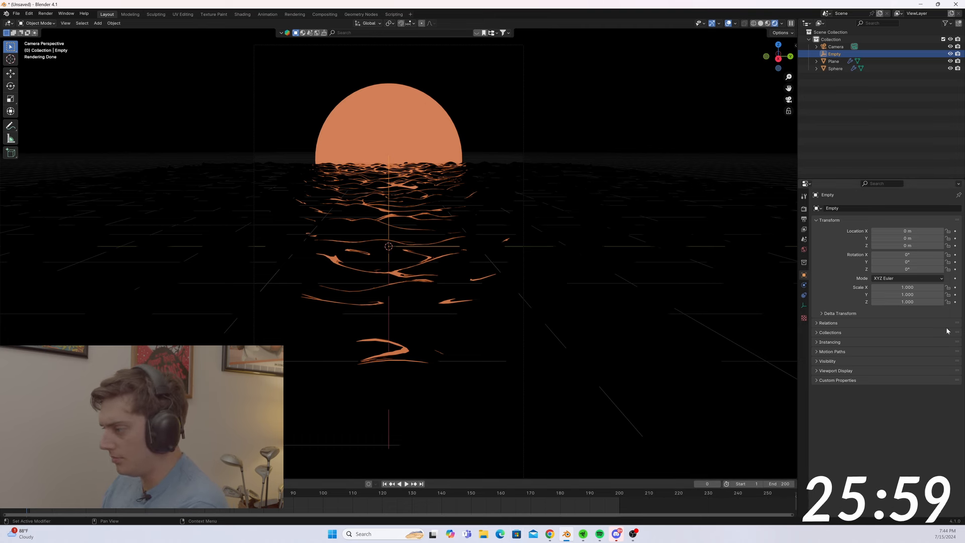
# Keyframe the empty's Z rotation from 0° at frame 0 to 360° at frame 200 with linear interpolation and play it back.
pyautogui.click(956, 270)
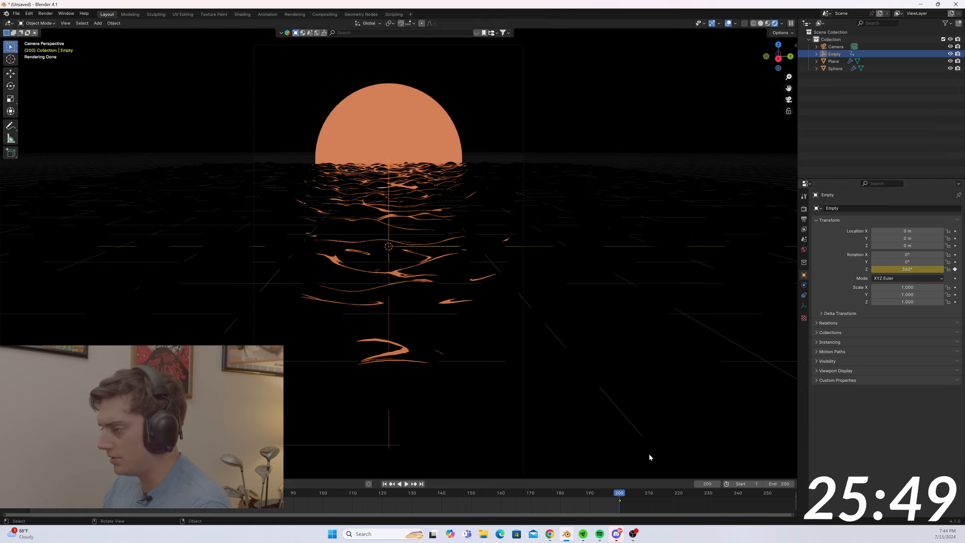
pyautogui.moveTo(625, 498); pyautogui.dragTo(281, 506)
pyautogui.rightClick(32, 502)
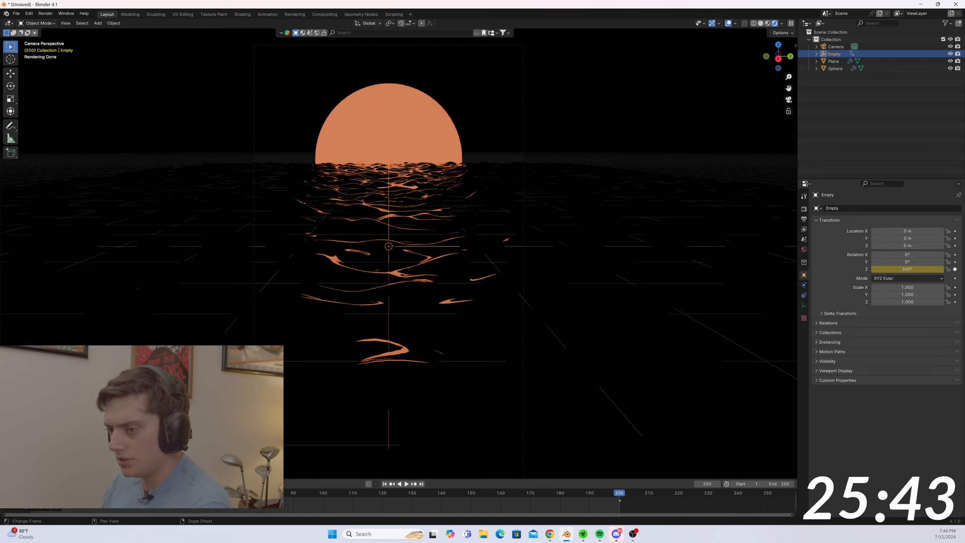
pyautogui.press('space')
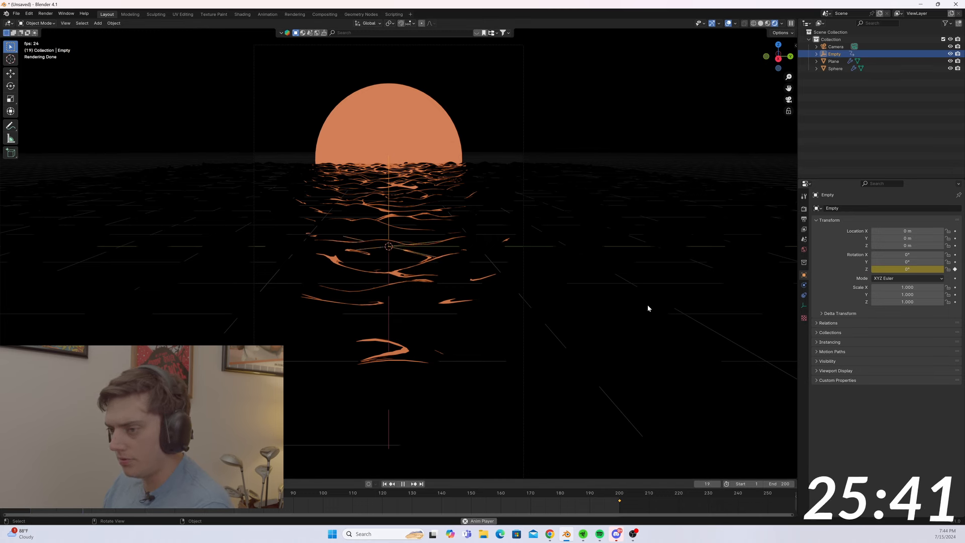
pyautogui.press('space')
# Set the ocean plane's Displace coordinates to Object with the Empty as the reference and preview the wave animation.
pyautogui.click(476, 245)
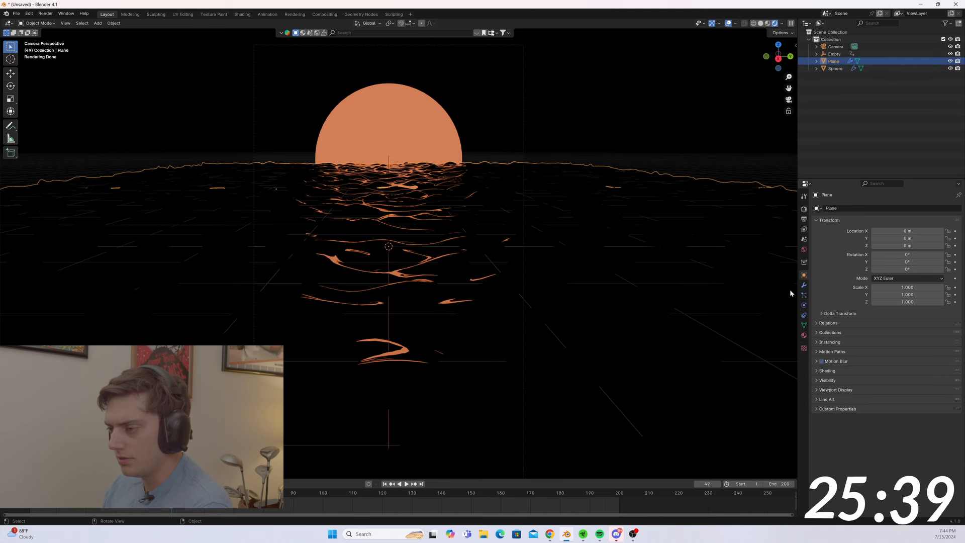
pyautogui.click(804, 285)
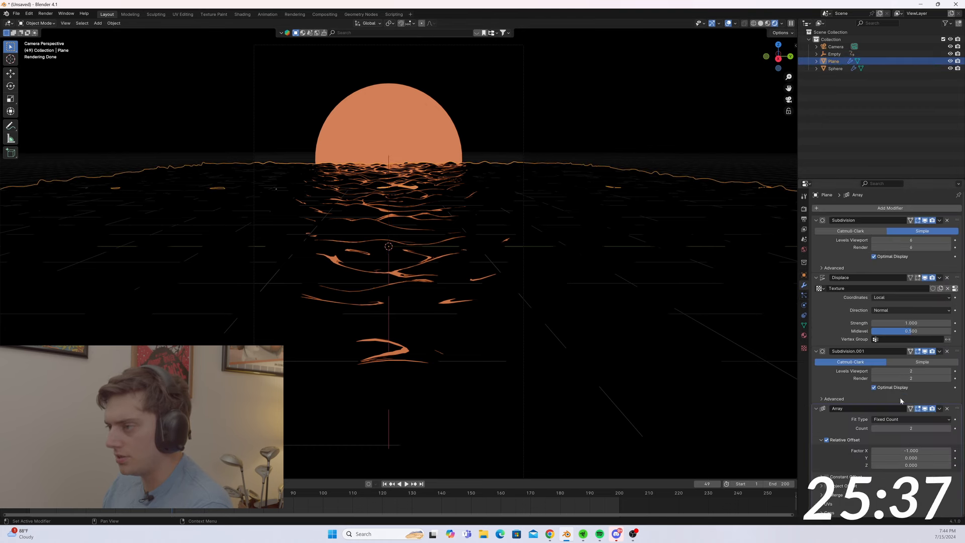
pyautogui.click(935, 297)
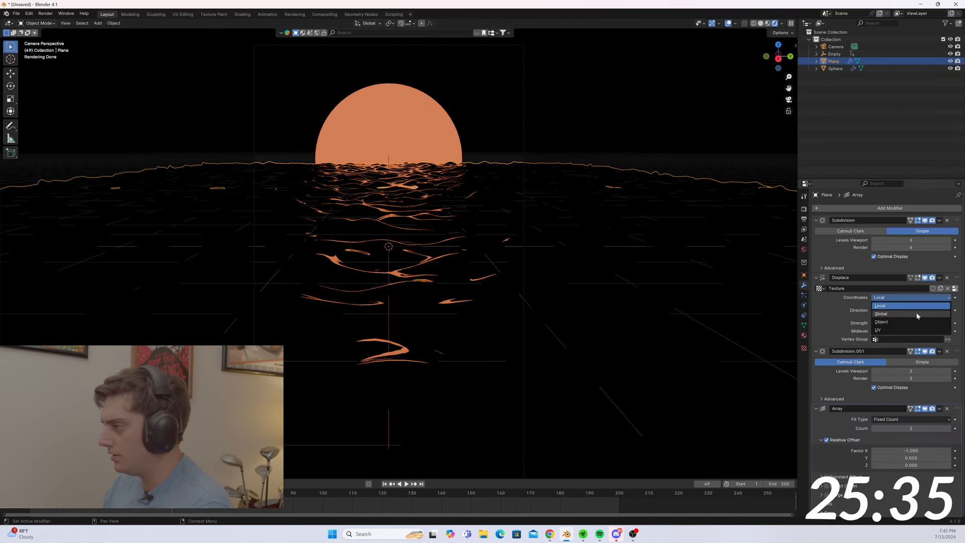
pyautogui.click(915, 322)
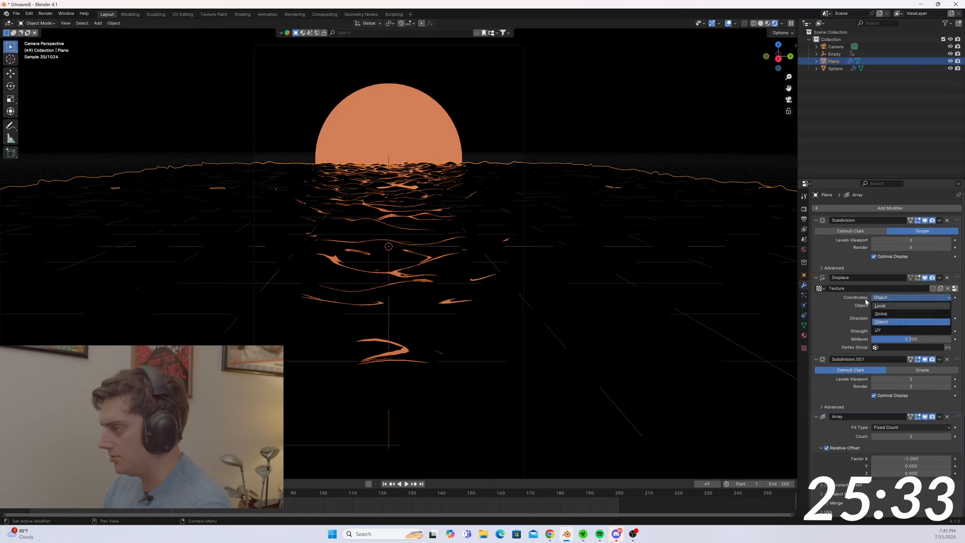
pyautogui.click(888, 306)
pyautogui.click(882, 324)
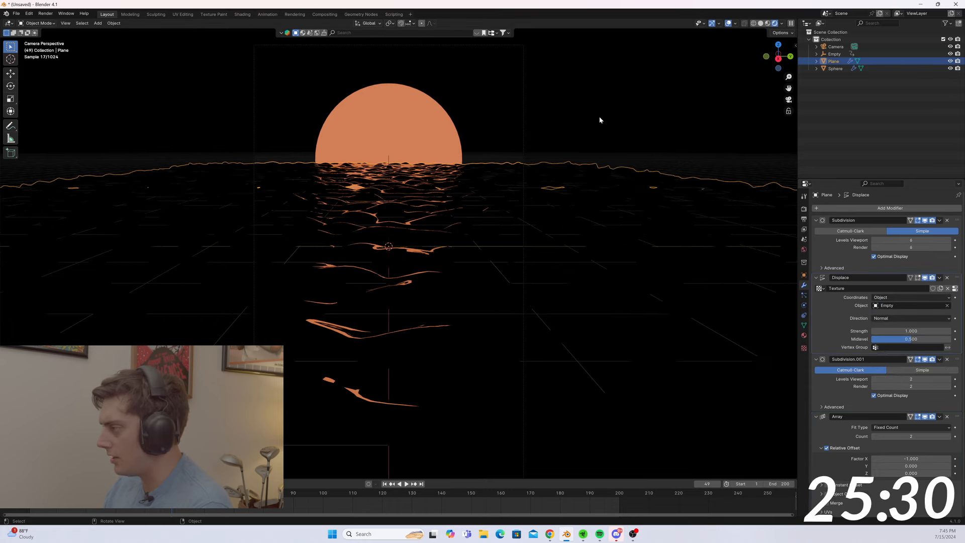
pyautogui.scroll(2, 590, 144)
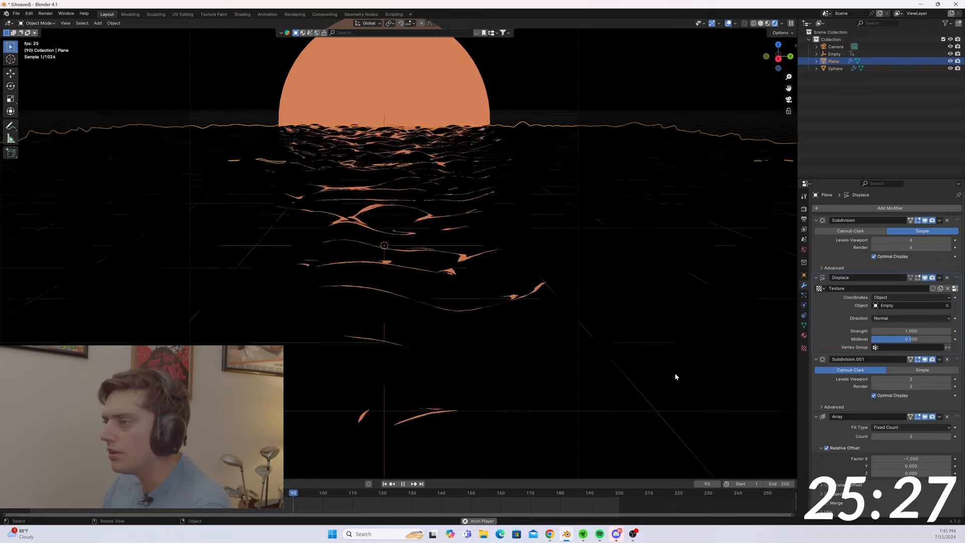
pyautogui.press('space')
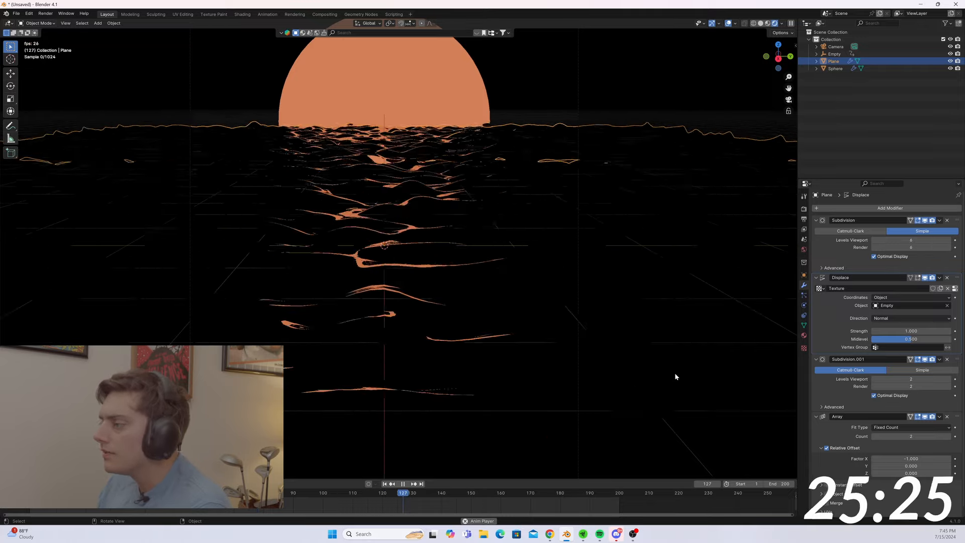
pyautogui.press('space')
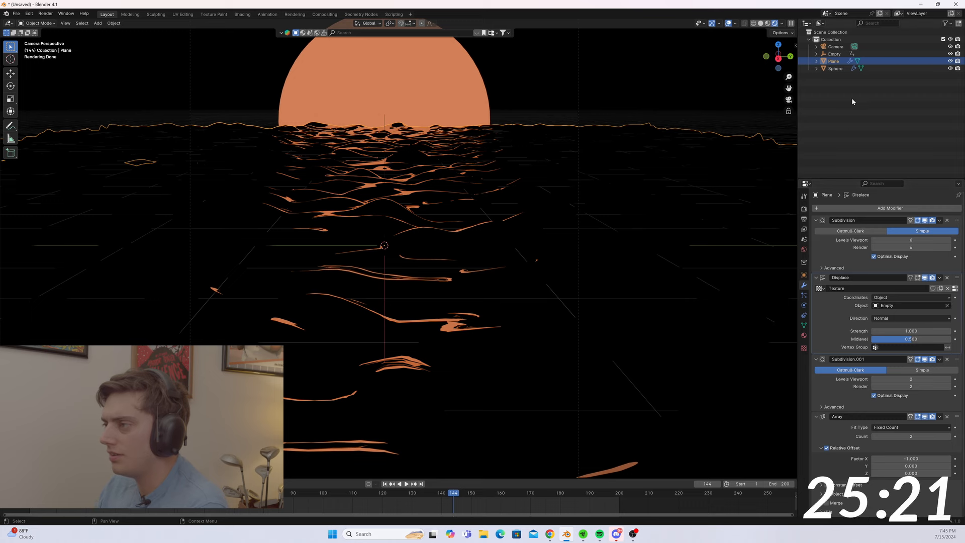
# Clear the keyframes on the empty's Z rotation and reset that rotation to 0°.
pyautogui.click(838, 54)
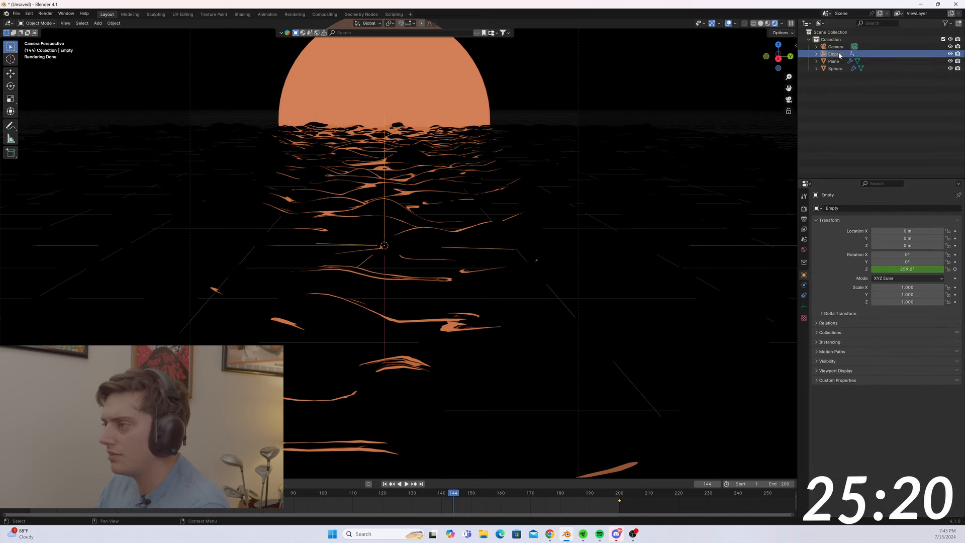
pyautogui.rightClick(889, 269)
pyautogui.click(867, 285)
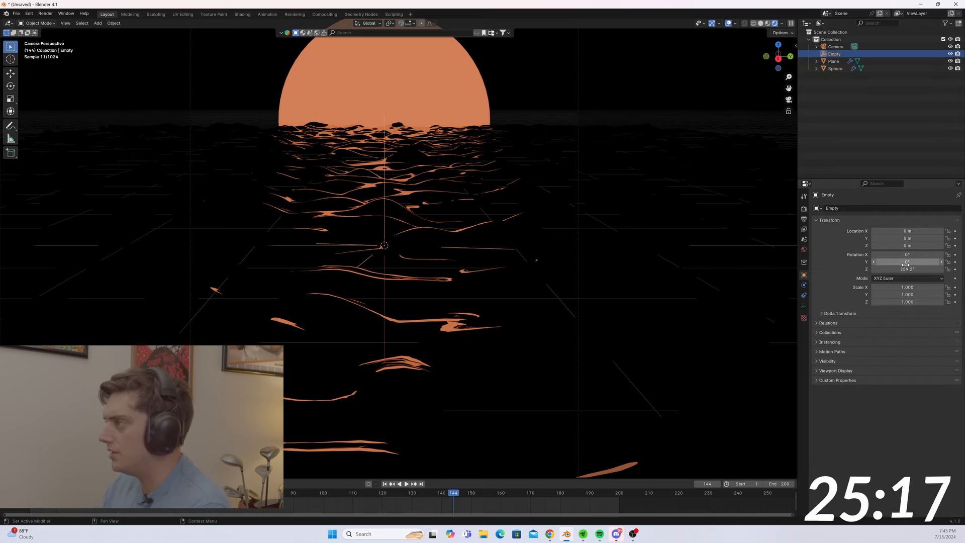
pyautogui.click(905, 269)
pyautogui.write('0')
pyautogui.press('Return')
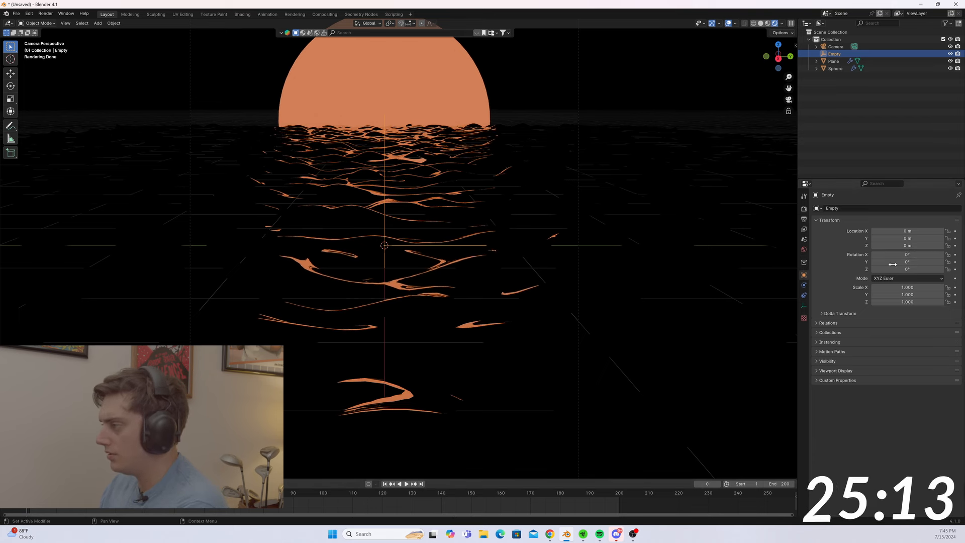
# Try shifting the empty along X and Y to test the wave motion, resetting its X location to 0 m.
pyautogui.click(914, 230)
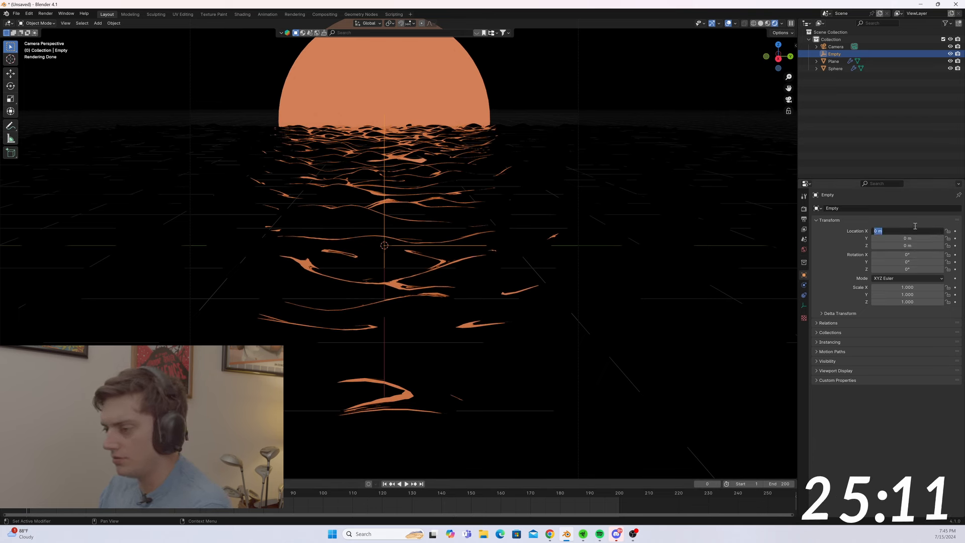
pyautogui.write('0.29')
pyautogui.press('Return')
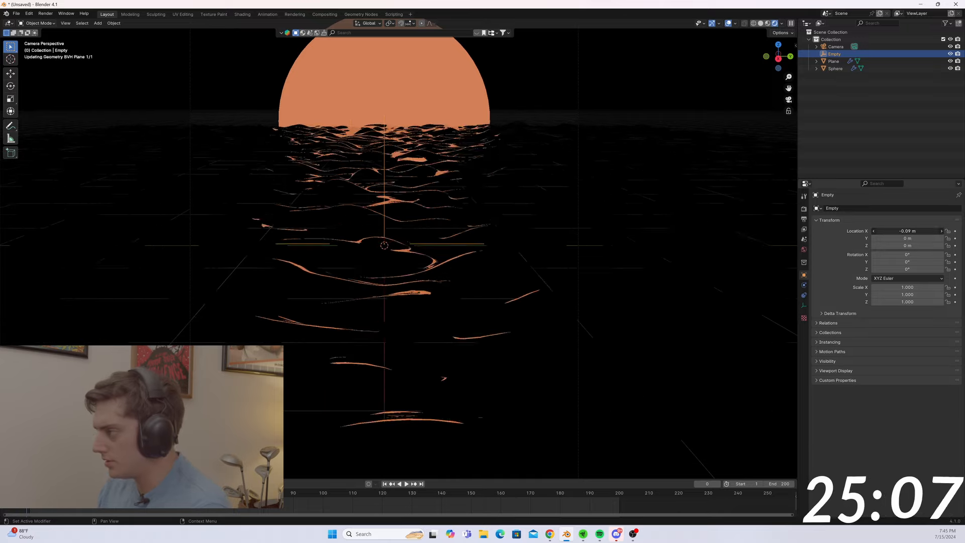
pyautogui.click(909, 232)
pyautogui.write('0')
pyautogui.press('Return')
pyautogui.moveTo(910, 238)
pyautogui.mouseDown()
pyautogui.moveTo(925, 238)
pyautogui.moveTo(905, 238)
pyautogui.mouseUp()
# Drive the empty's Y location with the expression #frame/240 and preview the wave animation.
pyautogui.click(905, 236)
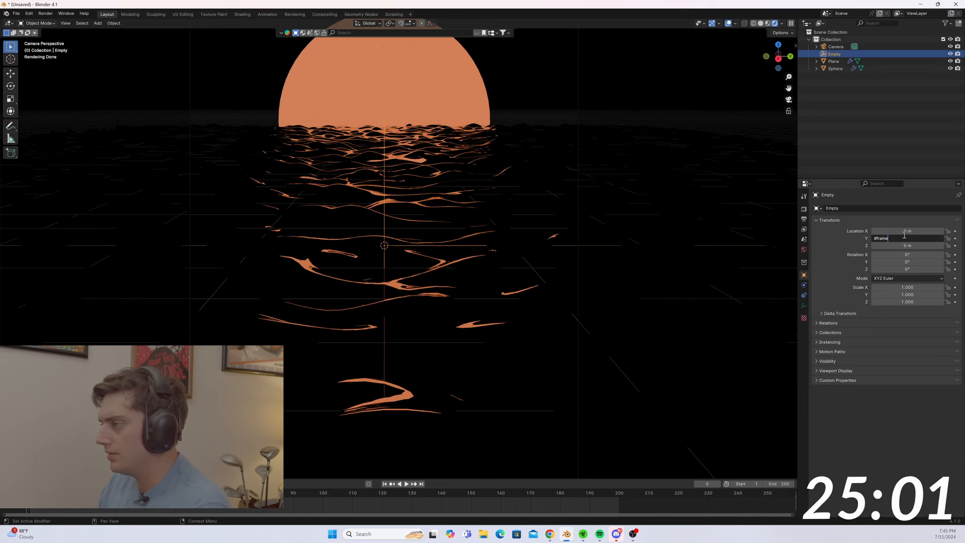
pyautogui.press('Return')
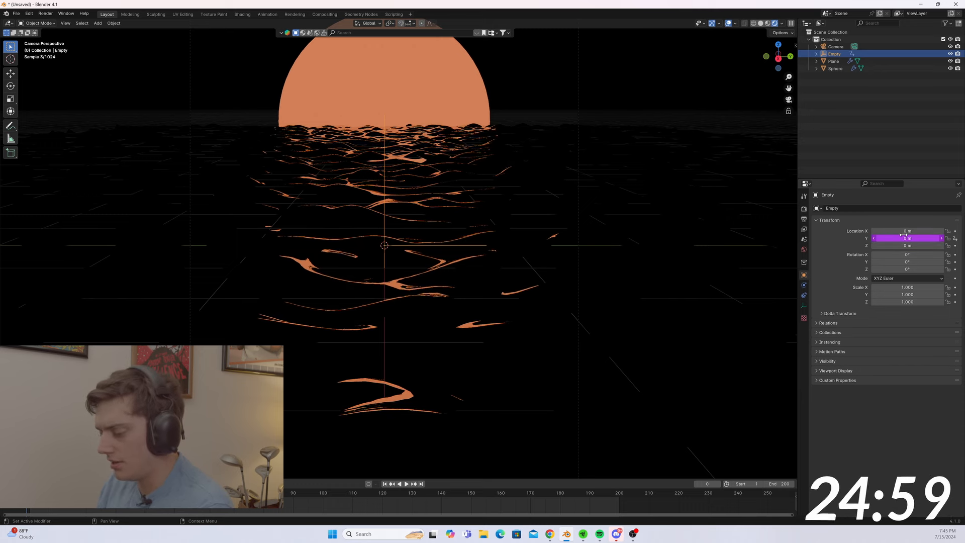
pyautogui.press('space')
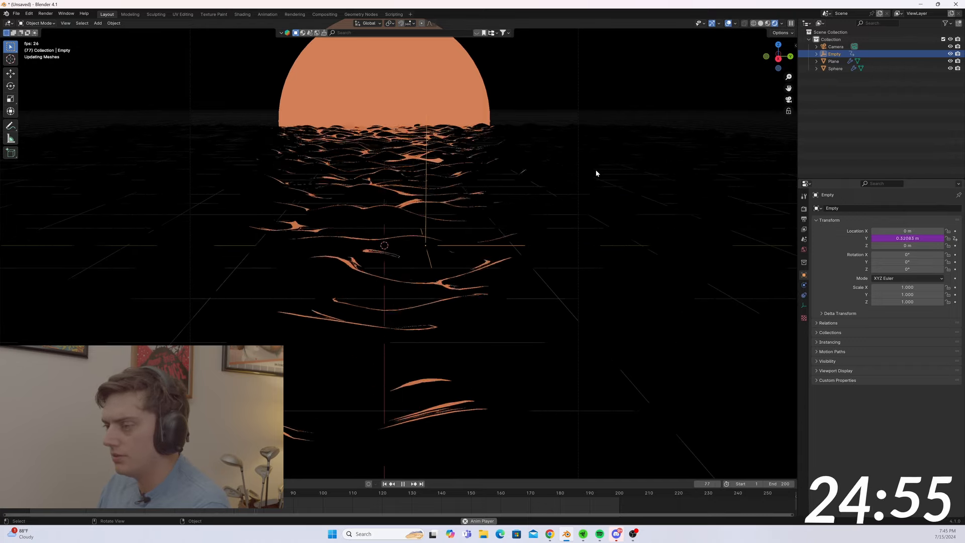
pyautogui.press('space')
# Change the driver expression on the empty's Y location to frame/120 and preview the wave animation.
pyautogui.click(924, 238)
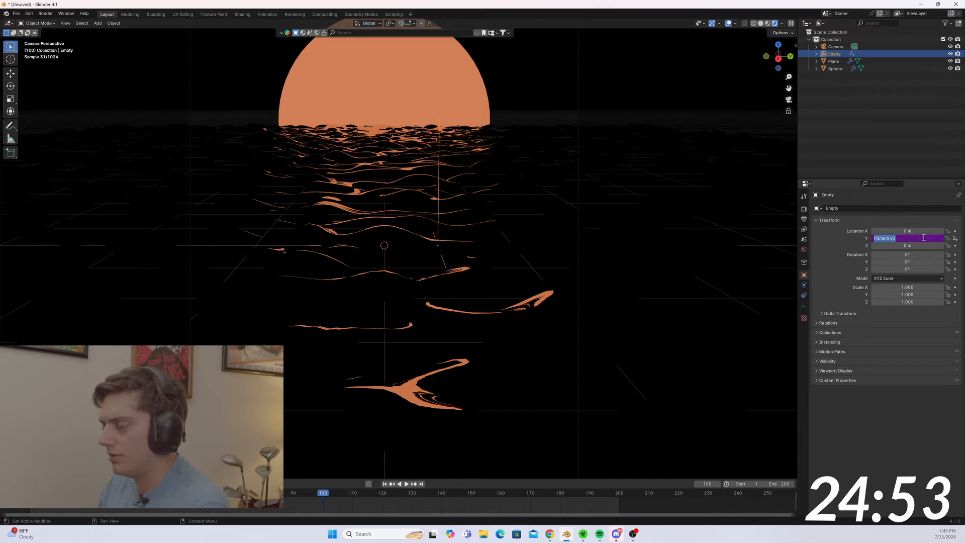
pyautogui.write('frame/120')
pyautogui.press('Return')
pyautogui.press('space')
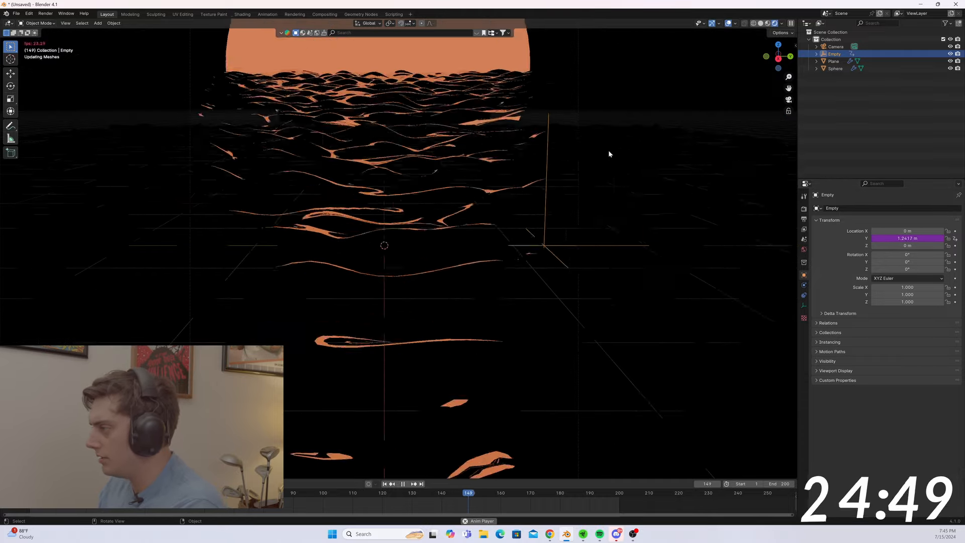
pyautogui.press('space')
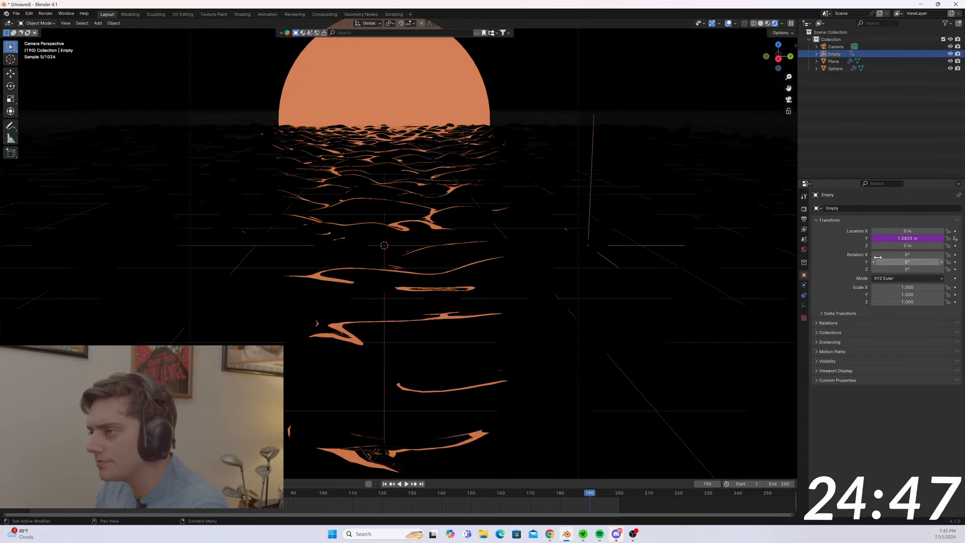
# Drive the empty's X location with the same #frame expression as Y and preview the wave motion.
pyautogui.press('Return')
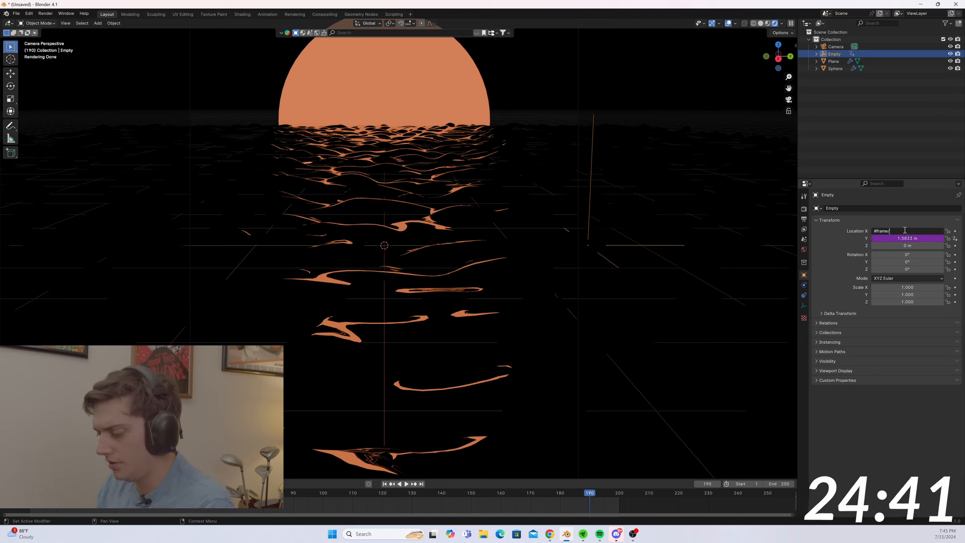
pyautogui.press('Return')
pyautogui.press('space')
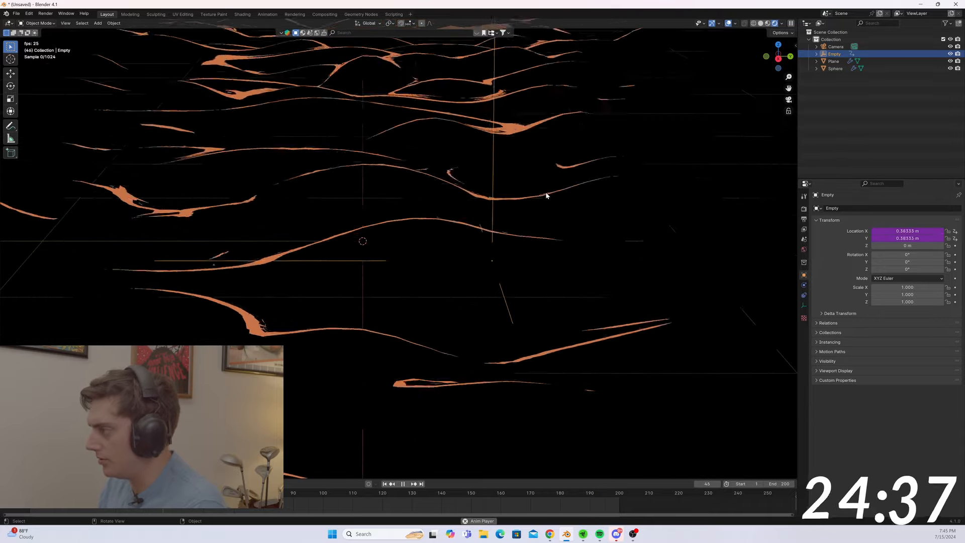
pyautogui.scroll(-5, 549, 178)
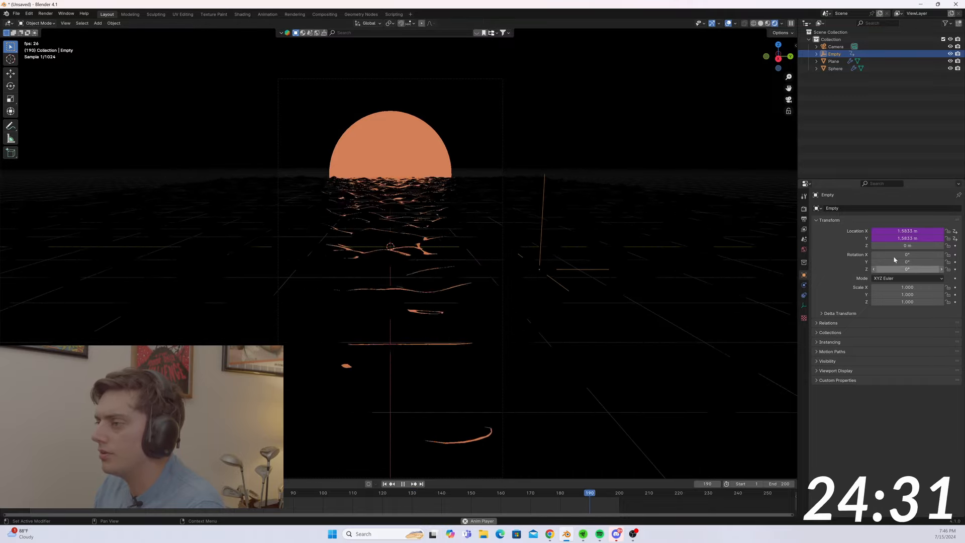
pyautogui.scroll(5, 491, 220)
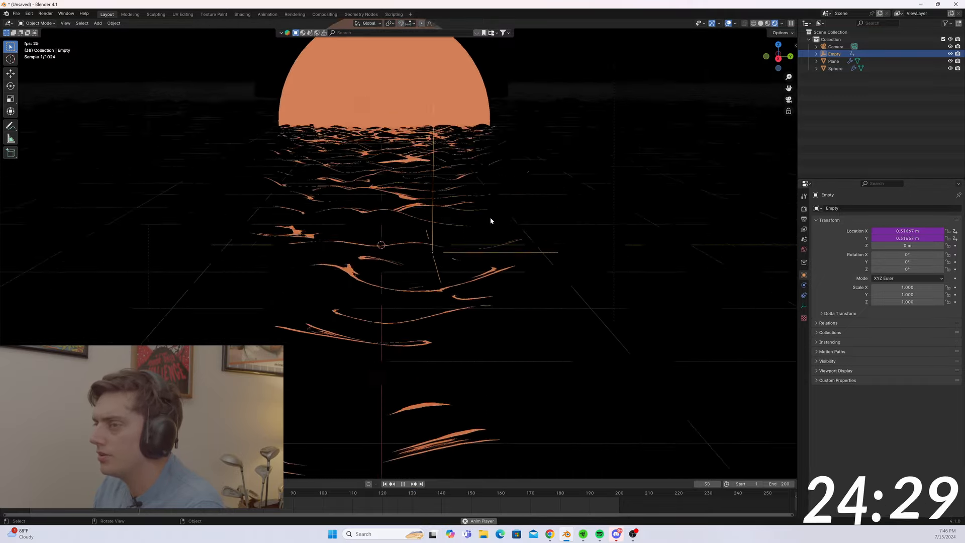
pyautogui.press('space')
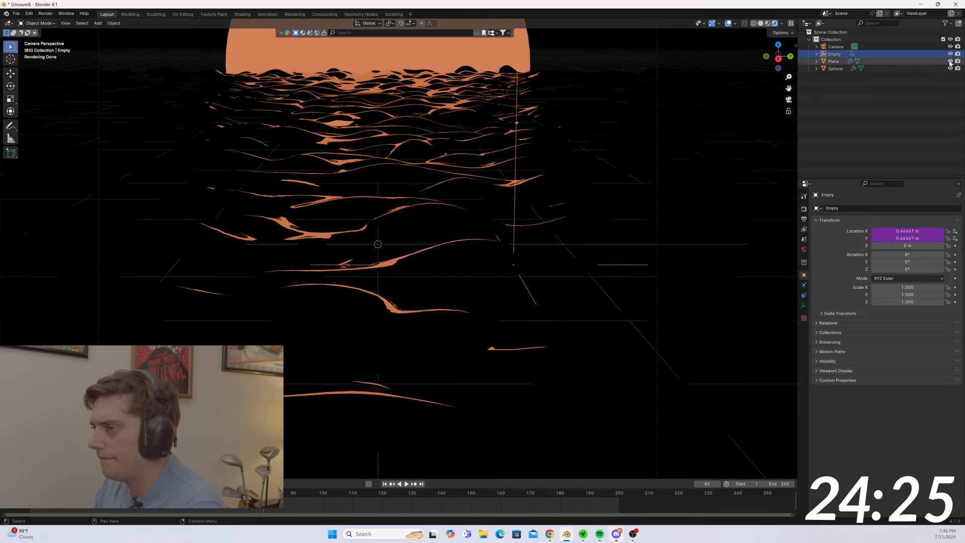
pyautogui.press('space')
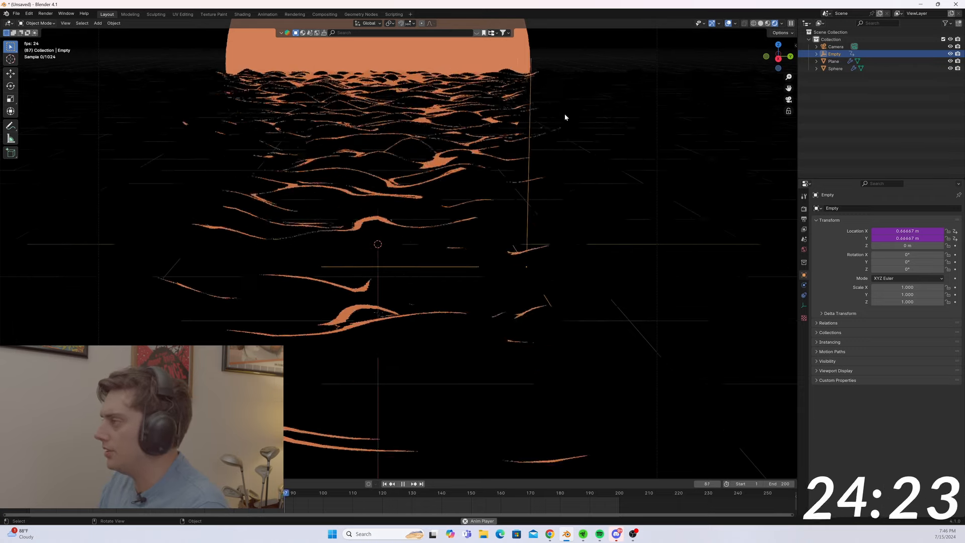
# Duplicate the ocean plane in place, hide the original plane, and stop playback.
pyautogui.click(833, 62)
pyautogui.hotkey('shift', 'd')
pyautogui.click(747, 81)
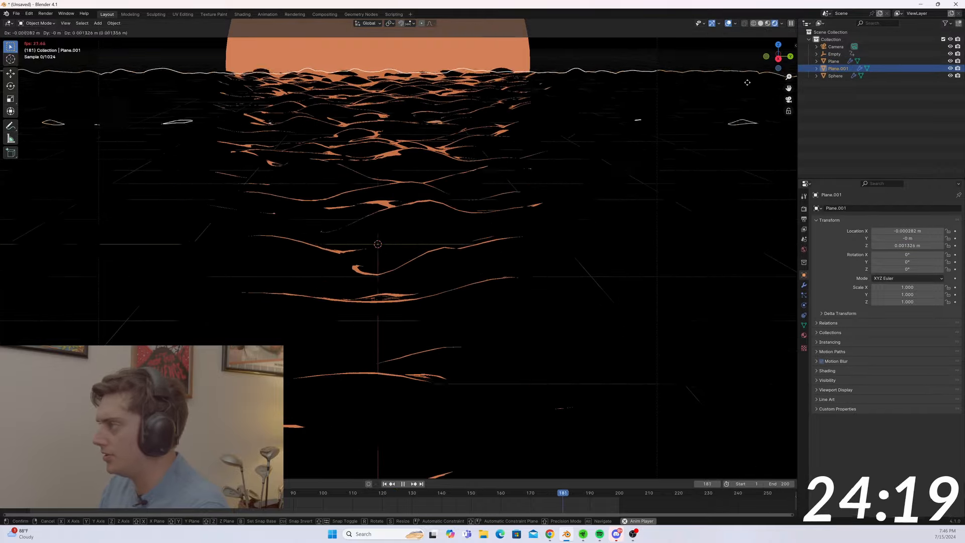
pyautogui.click(950, 62)
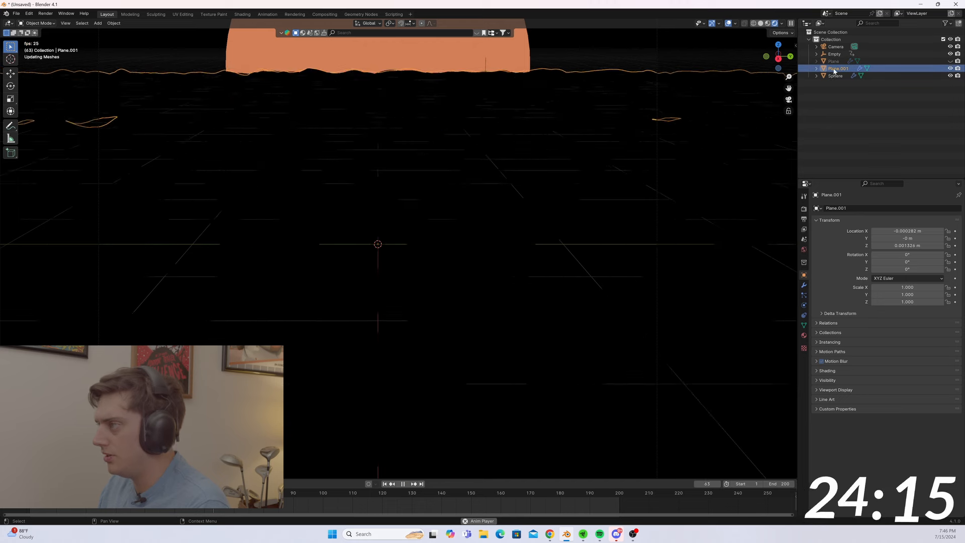
pyautogui.press('space')
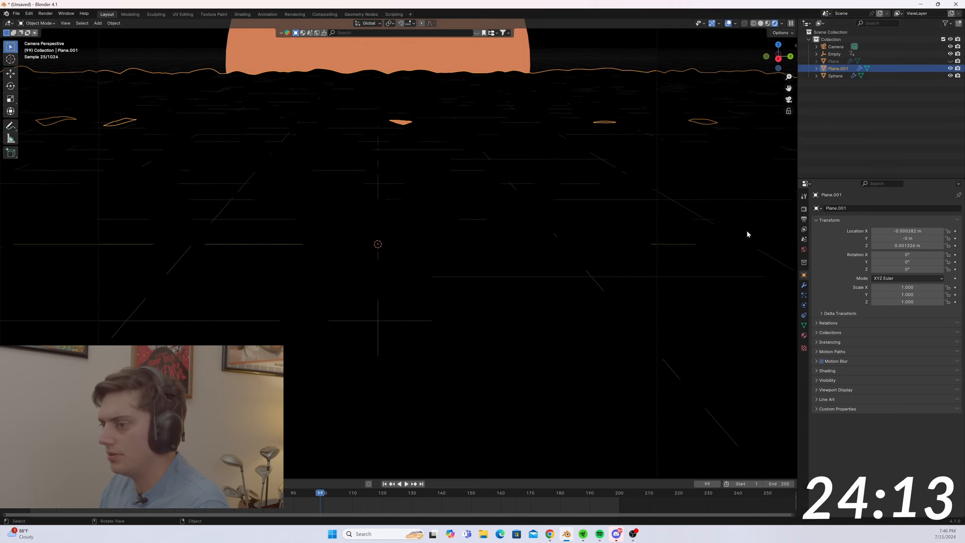
# Enable Merge on the duplicated plane's Array modifier with a distance of 1 m.
pyautogui.click(804, 285)
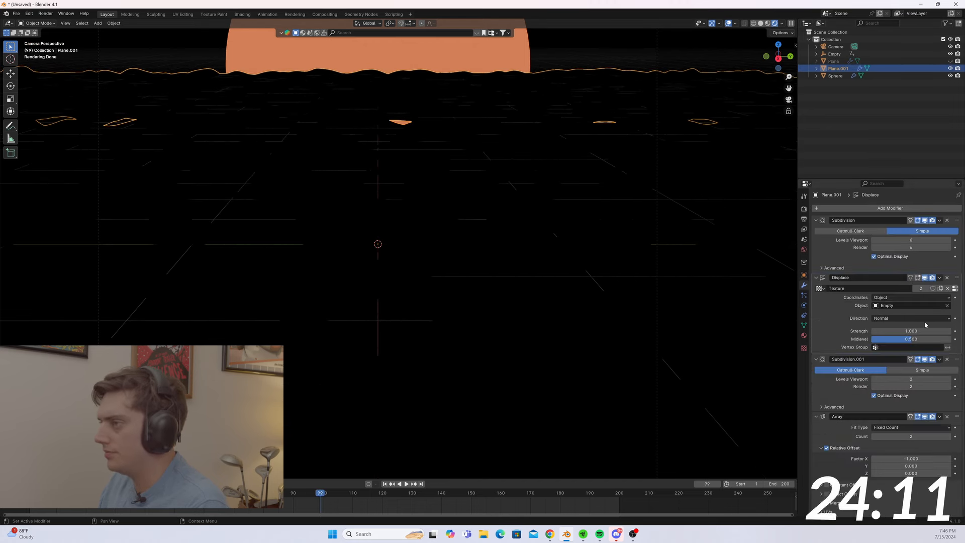
pyautogui.click(827, 502)
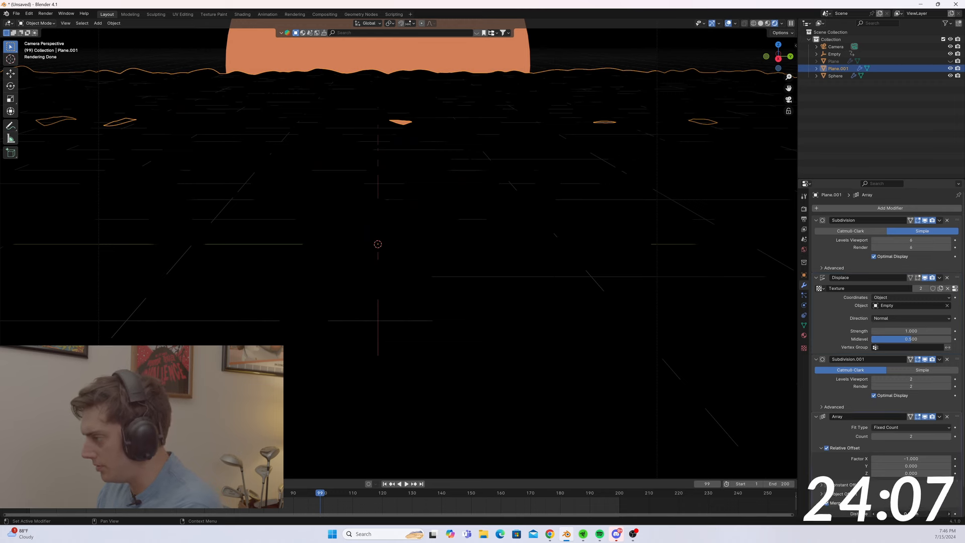
pyautogui.click(903, 512)
pyautogui.write('0.1')
pyautogui.press('Return')
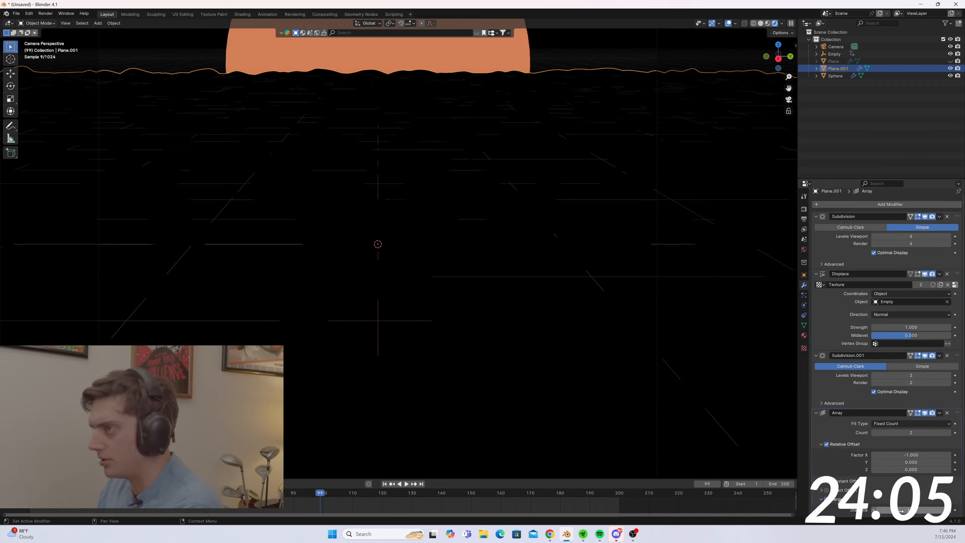
# Remove all modifiers from the duplicated plane and add an Ocean modifier to it.
pyautogui.click(948, 218)
pyautogui.click(947, 220)
pyautogui.click(948, 220)
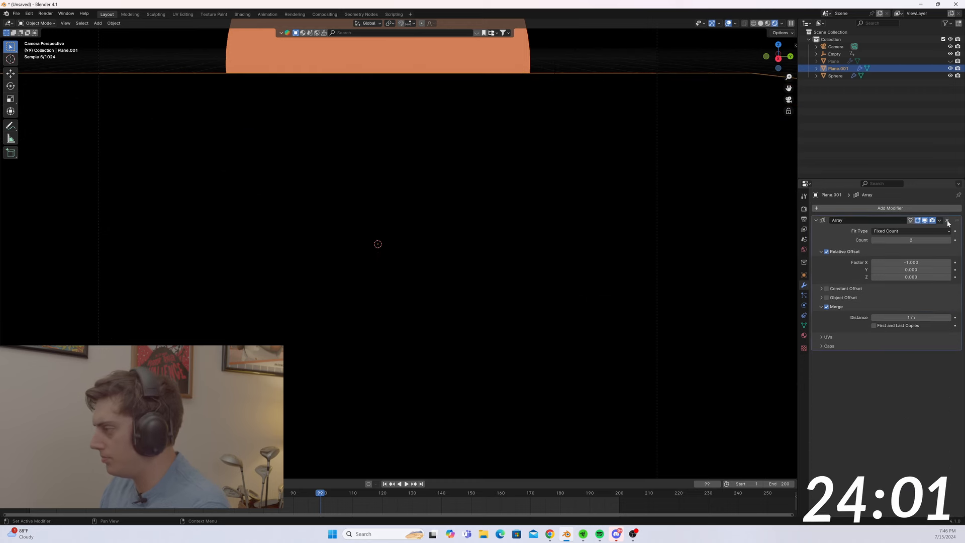
pyautogui.click(947, 220)
pyautogui.click(922, 208)
pyautogui.click(923, 209)
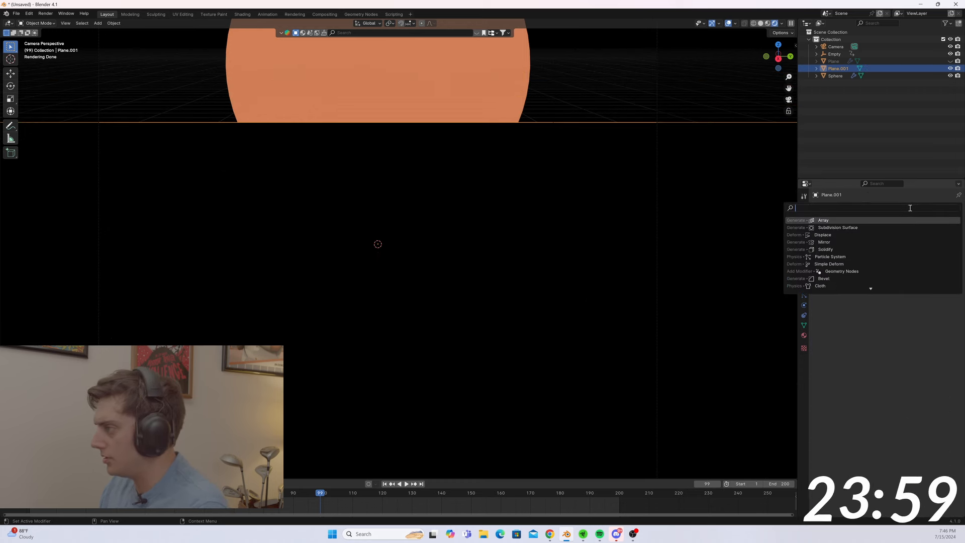
pyautogui.write('oc')
pyautogui.press('Return')
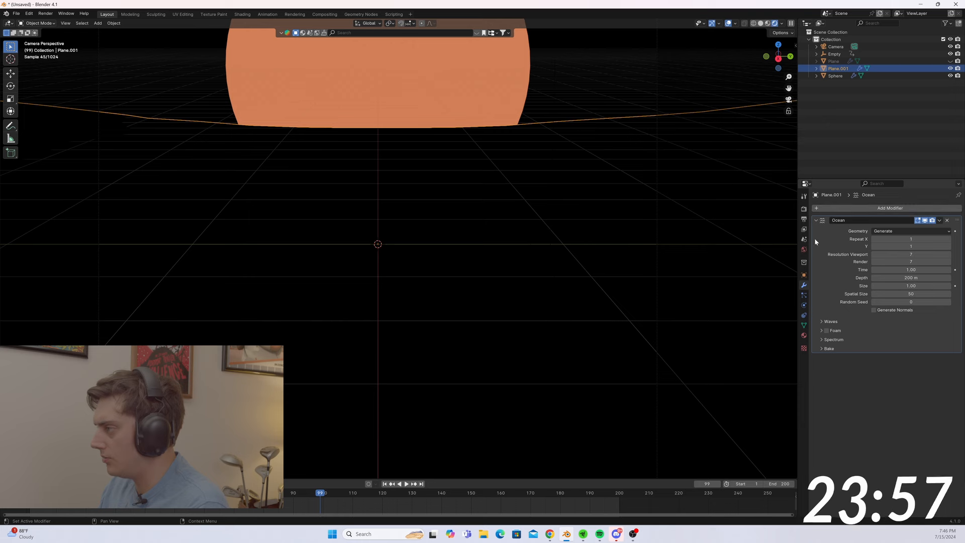
# Switch the viewport to solid shading and set the Ocean modifier's depth to 200 m.
pyautogui.click(761, 23)
pyautogui.scroll(-5, 572, 159)
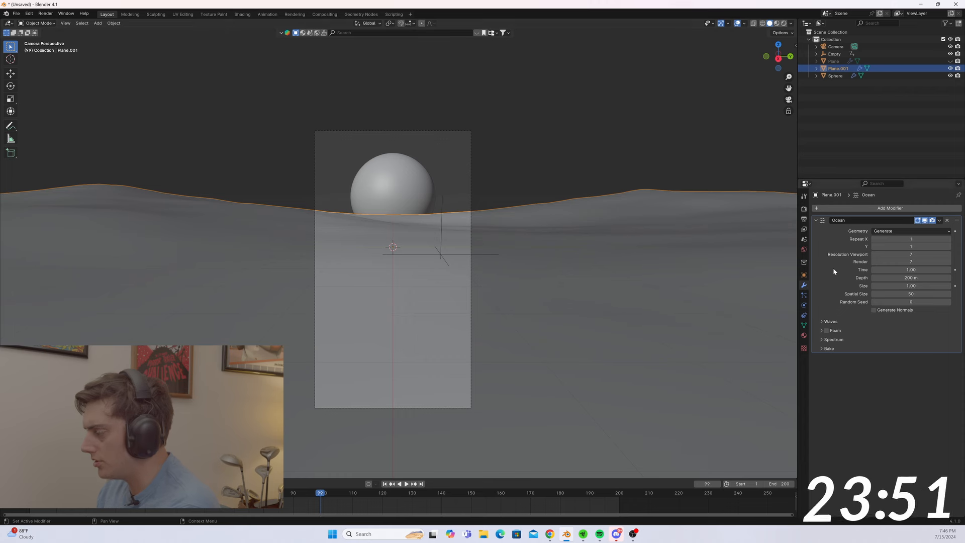
pyautogui.click(905, 277)
pyautogui.write('200')
pyautogui.press('Return')
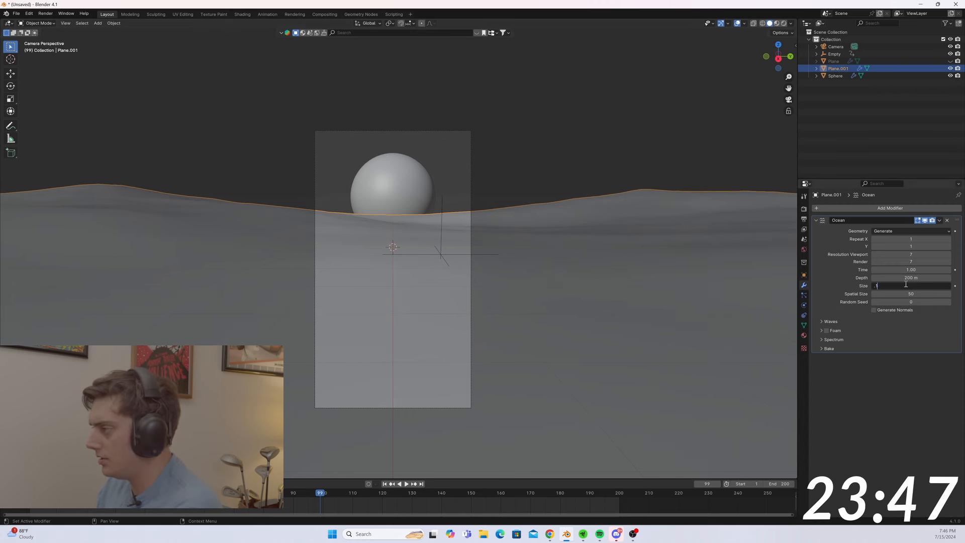
# Try different Ocean modifier sizes, ending with a size of 0.2.
pyautogui.click(905, 285)
pyautogui.write('.1')
pyautogui.press('Return')
pyautogui.write('1')
pyautogui.press('Return')
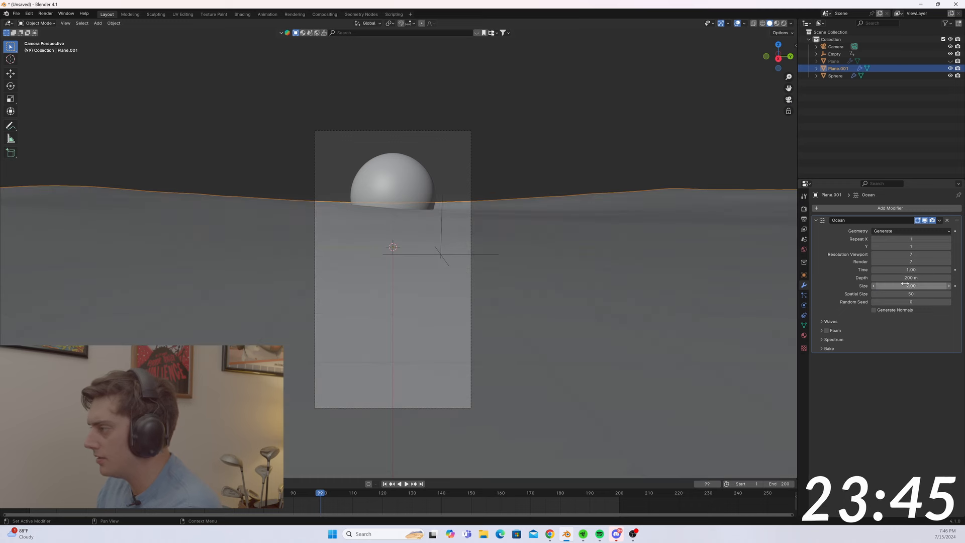
pyautogui.press('Return')
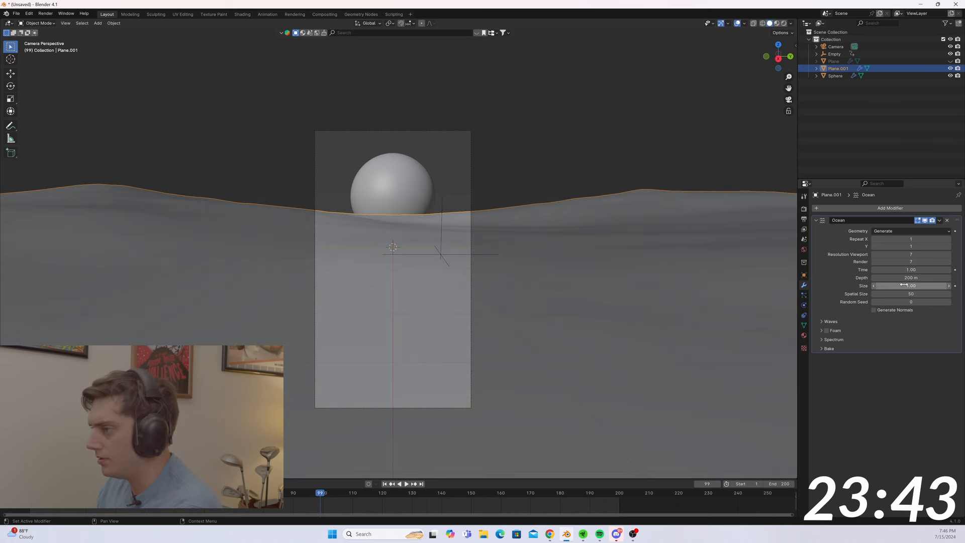
pyautogui.click(905, 285)
pyautogui.write('.2')
pyautogui.press('Return')
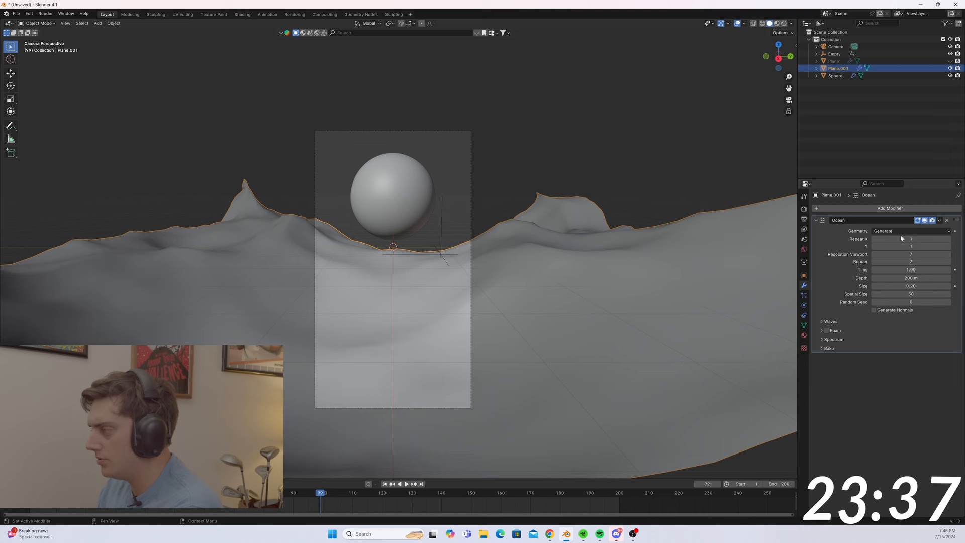
# Try larger repeat values on the Ocean modifier, entering 2 and 5.
pyautogui.moveTo(901, 239); pyautogui.dragTo(905, 254)
pyautogui.write('2')
pyautogui.press('Return')
pyautogui.write('5')
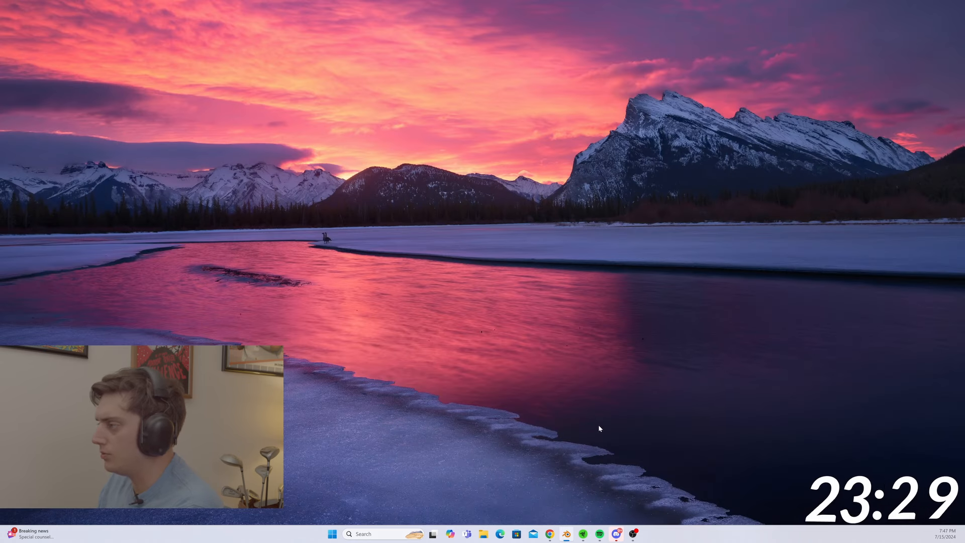
# Reopen Blender and recover the scene from the auto-save file 13928_autosave.blend.
pyautogui.moveTo(964, 266); pyautogui.dragTo(241, 0)
pyautogui.click(16, 15)
pyautogui.click(16, 15)
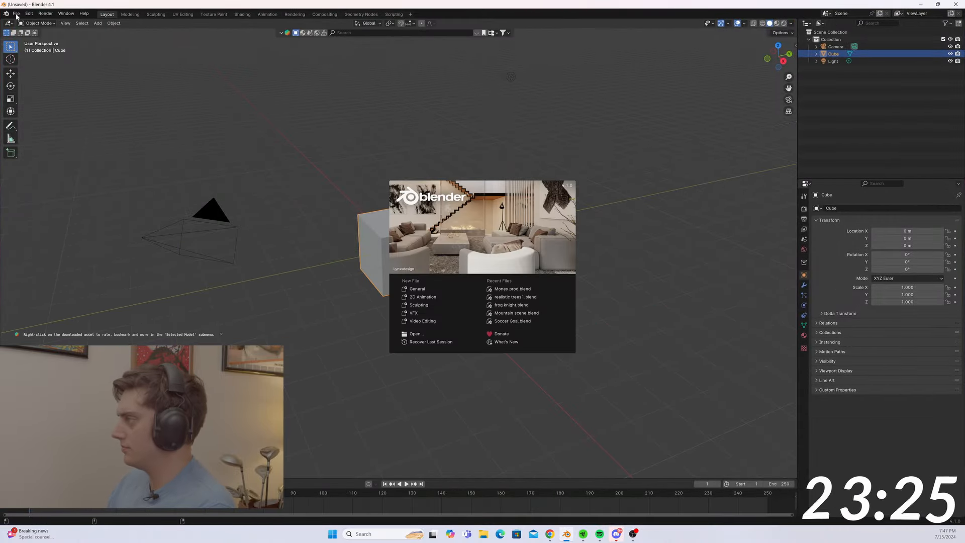
pyautogui.click(16, 14)
pyautogui.click(16, 14)
pyautogui.moveTo(35, 50)
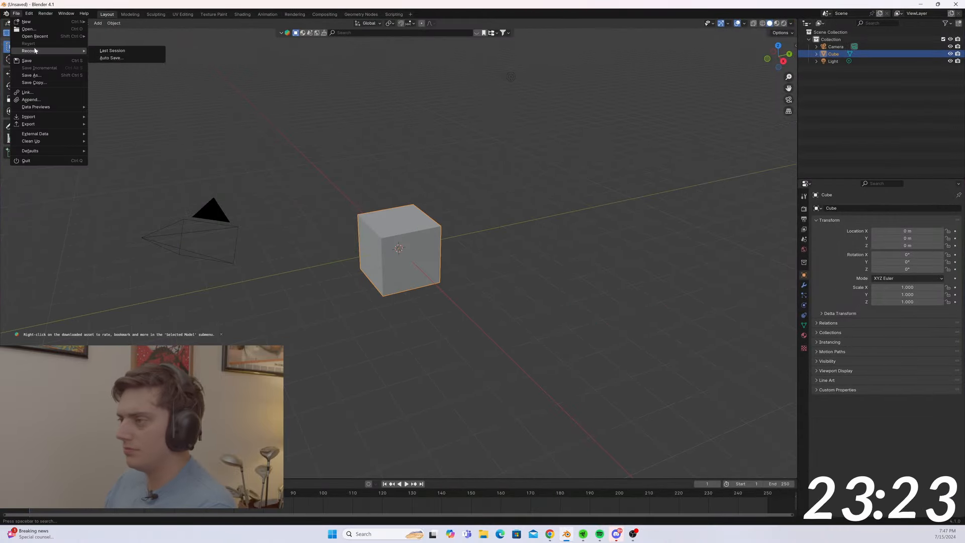
pyautogui.click(122, 59)
pyautogui.doubleClick(428, 198)
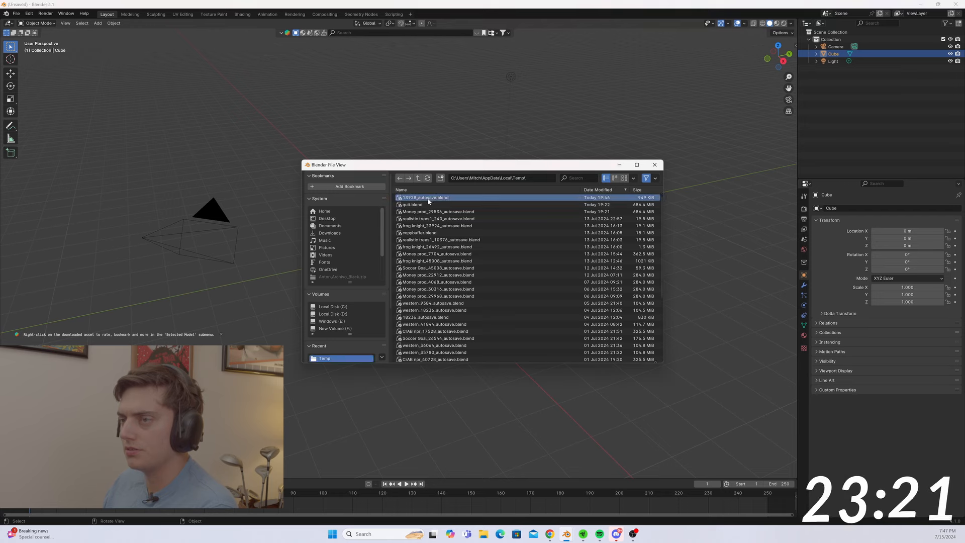
pyautogui.scroll(-5, 531, 189)
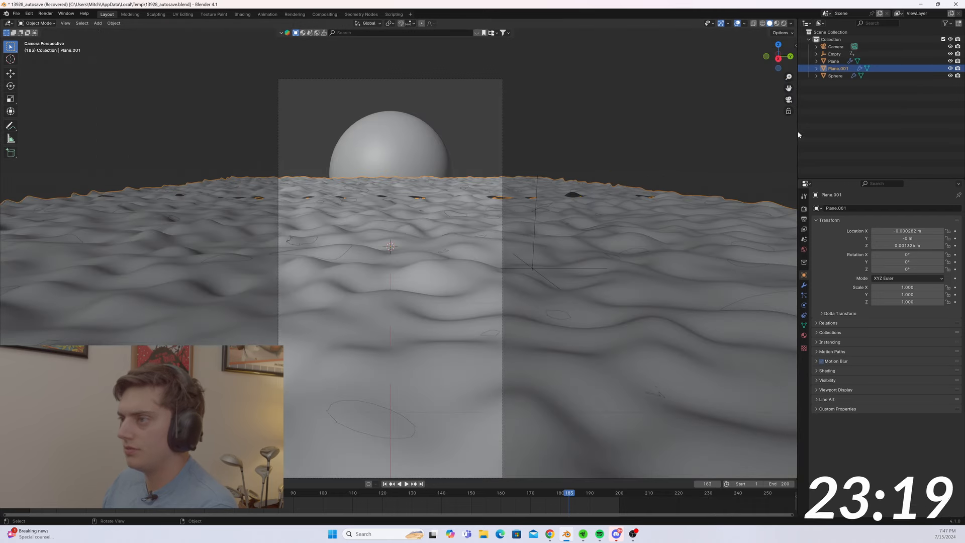
# Strip the Subdivision, Displace and Array modifiers from Plane.001 and add an Ocean modifier in their place.
pyautogui.click(804, 285)
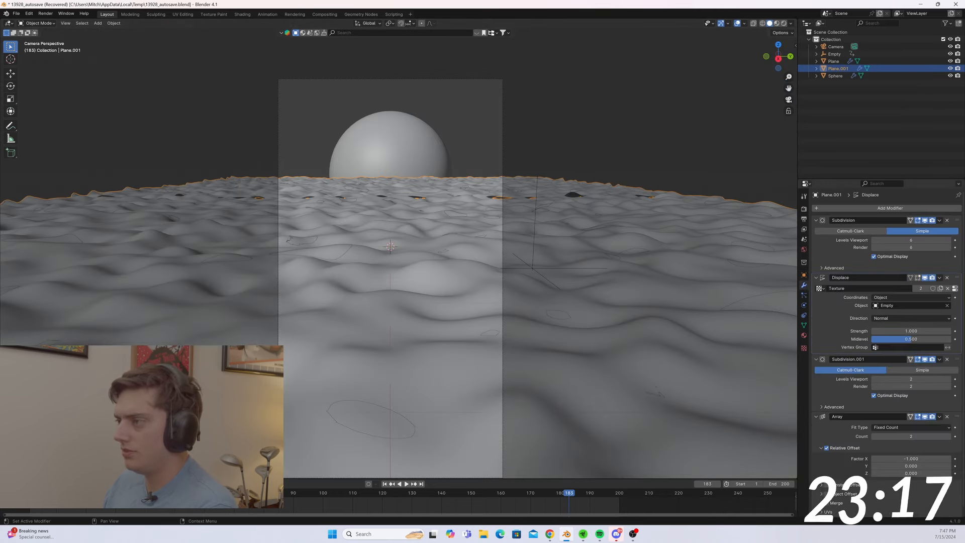
pyautogui.click(948, 221)
pyautogui.click(947, 220)
pyautogui.click(947, 220)
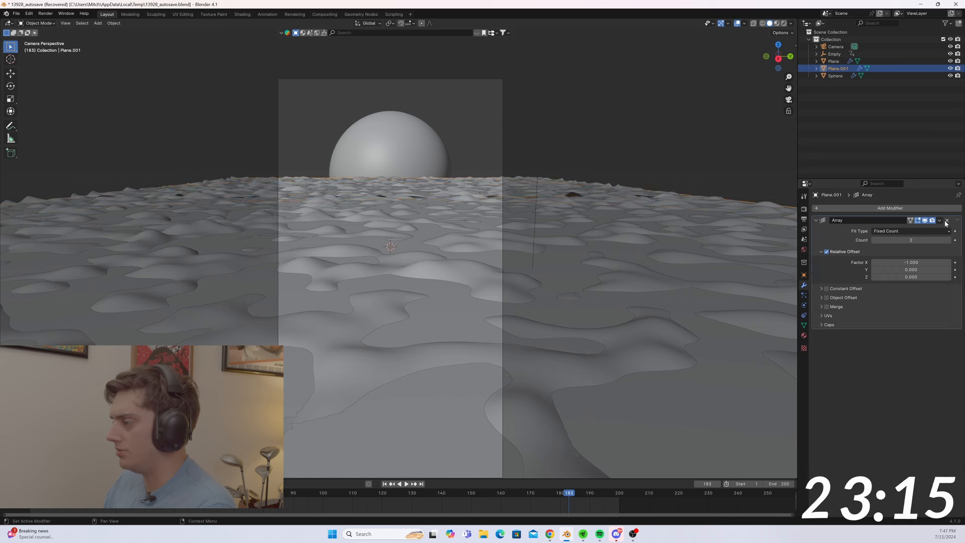
pyautogui.click(947, 220)
pyautogui.click(911, 207)
pyautogui.click(910, 206)
pyautogui.write('oce')
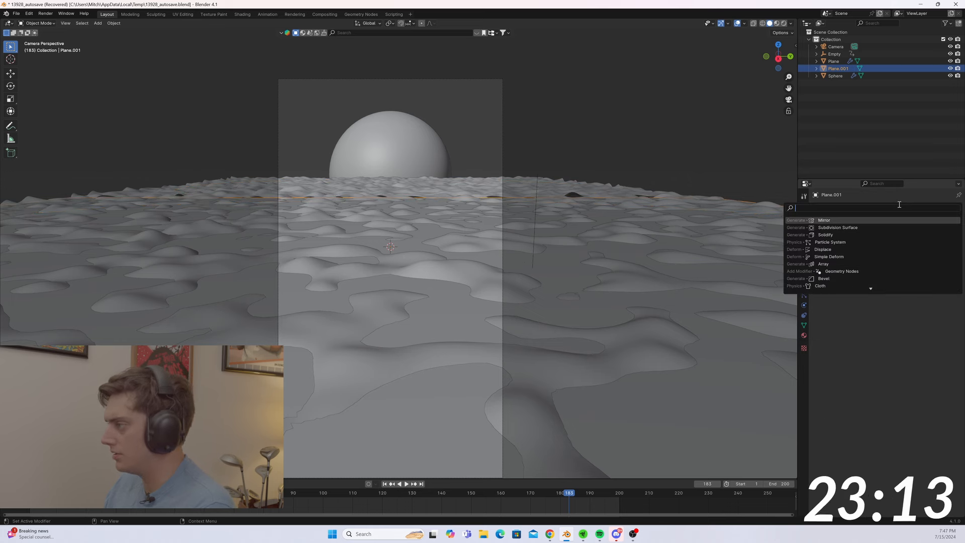
pyautogui.press('Return')
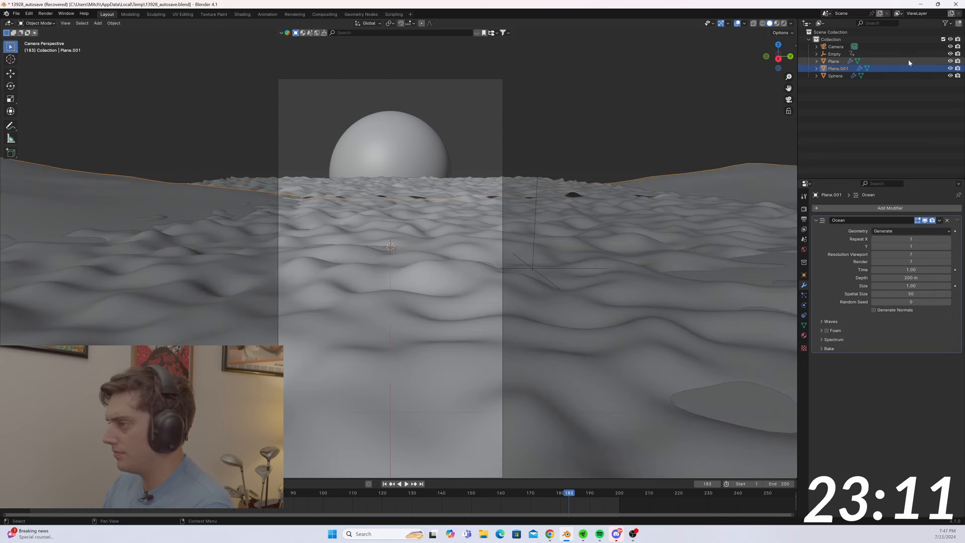
# Hide the original plane and set the Ocean modifier's size to 0.2 on Plane.001.
pyautogui.click(949, 61)
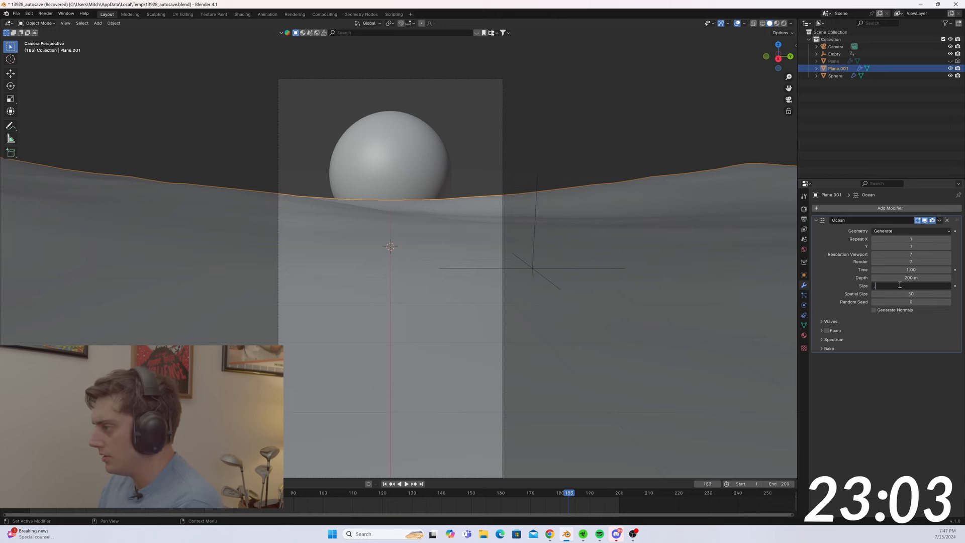
pyautogui.press('Return')
pyautogui.moveTo(725, 252); pyautogui.dragTo(583, 257, button='middle')
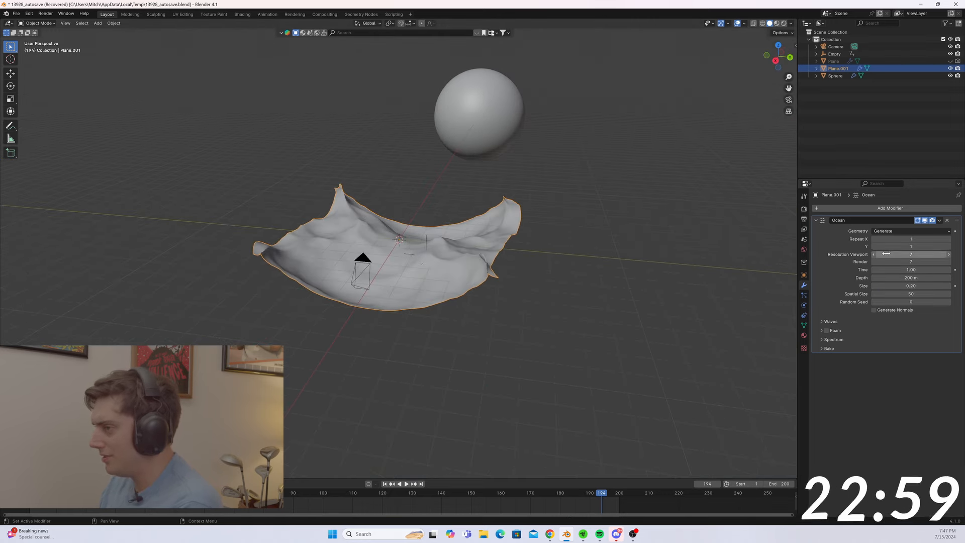
# Set the Ocean modifier's Repeat X and Repeat Y to 2.
pyautogui.write('2')
pyautogui.press('Tab')
pyautogui.write('2')
pyautogui.press('Return')
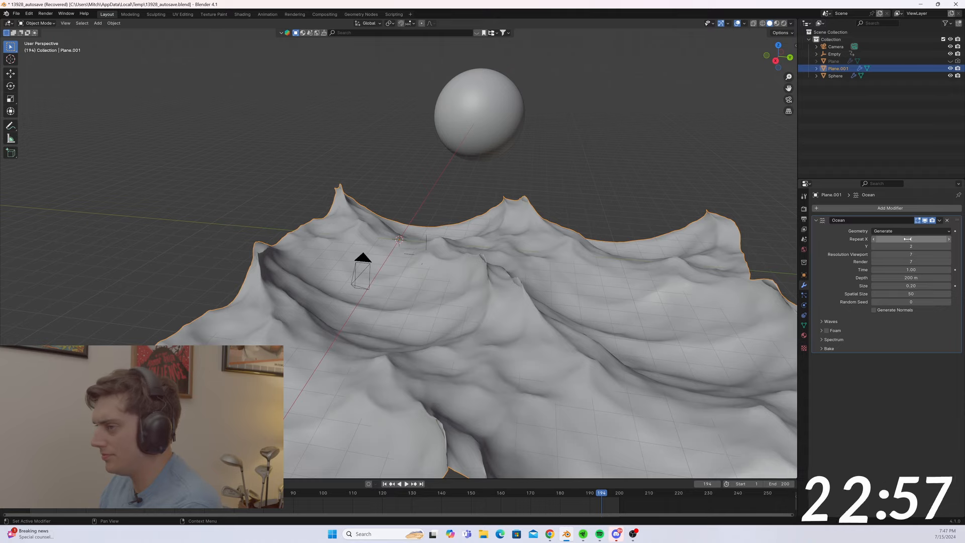
# Try a larger ocean by setting Repeat X and Repeat Y to 5 in the Ocean modifier.
pyautogui.scroll(-4, 585, 220)
pyautogui.moveTo(585, 219)
pyautogui.mouseDown(button='middle')
pyautogui.moveTo(499, 216)
pyautogui.moveTo(569, 215)
pyautogui.moveTo(554, 239)
pyautogui.moveTo(532, 243)
pyautogui.moveTo(532, 219)
pyautogui.moveTo(517, 223)
pyautogui.moveTo(575, 230)
pyautogui.mouseUp(button='middle')
pyautogui.scroll(4, 550, 242)
pyautogui.scroll(-3, 574, 229)
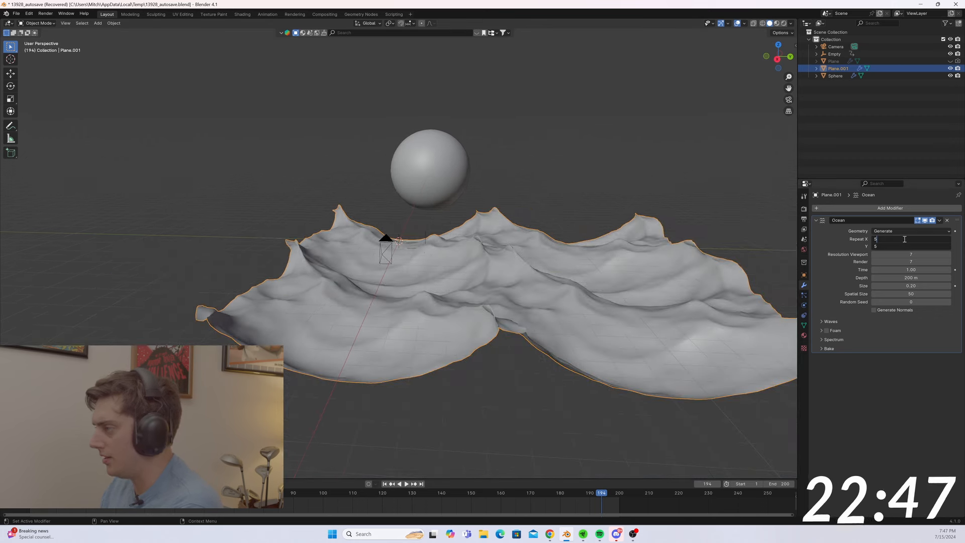
pyautogui.press('Return')
pyautogui.scroll(-3, 634, 235)
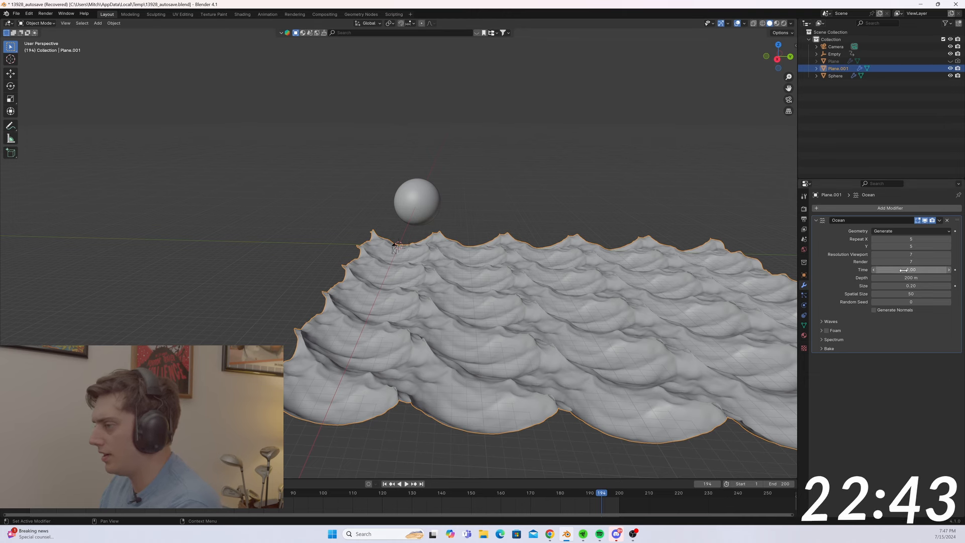
# Set the Ocean modifier's Repeat X and Repeat Y to 1 and its Size to 1.
pyautogui.moveTo(915, 239); pyautogui.dragTo(914, 245)
pyautogui.write('1')
pyautogui.press('Return')
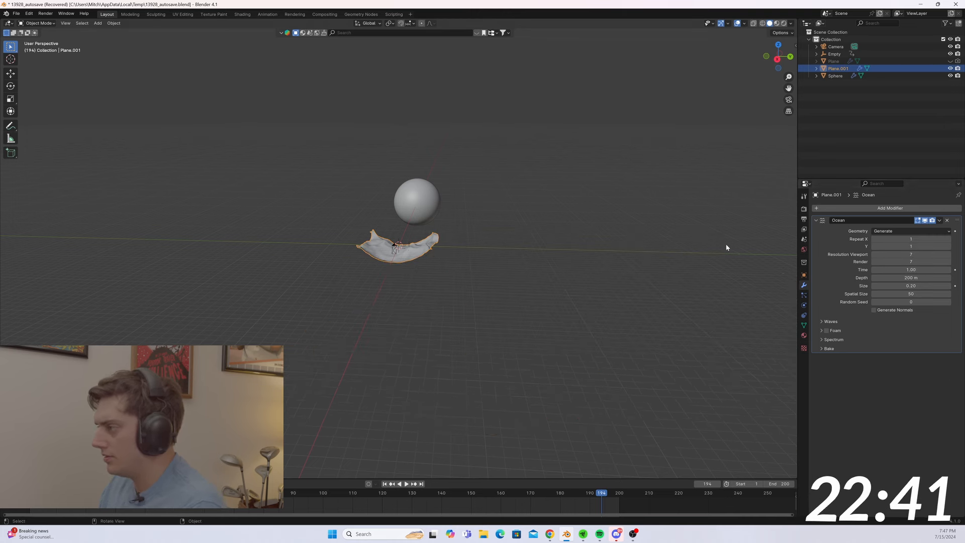
pyautogui.click(917, 288)
pyautogui.write('1')
pyautogui.press('Return')
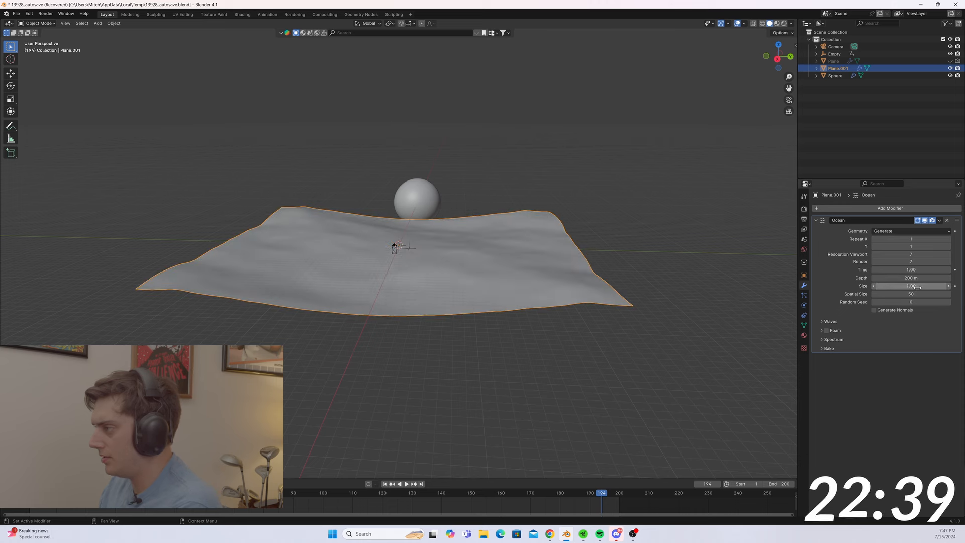
# Raise the Ocean modifier's Repeat X and Repeat Y to 2, and on to 3.
pyautogui.moveTo(909, 239); pyautogui.dragTo(909, 246)
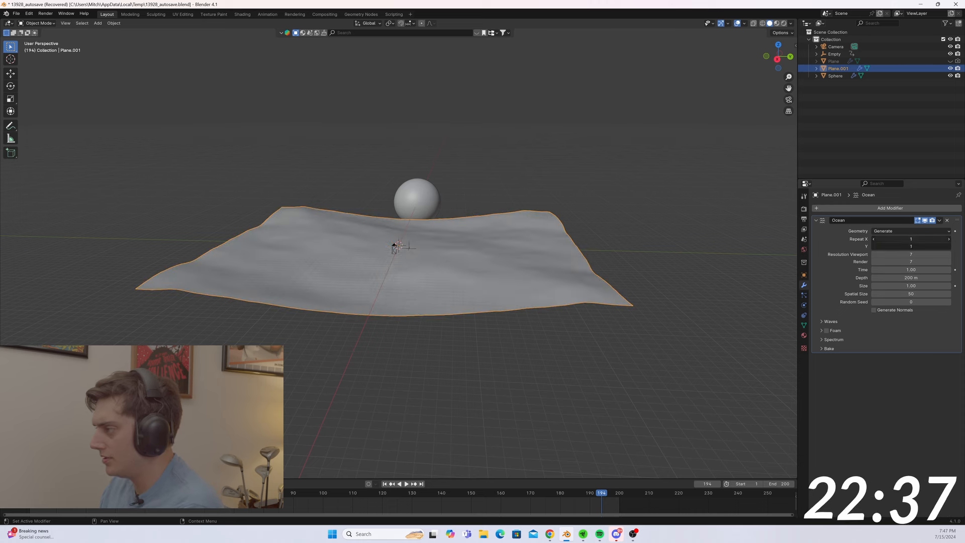
pyautogui.write('2')
pyautogui.press('Return')
pyautogui.scroll(-5, 649, 235)
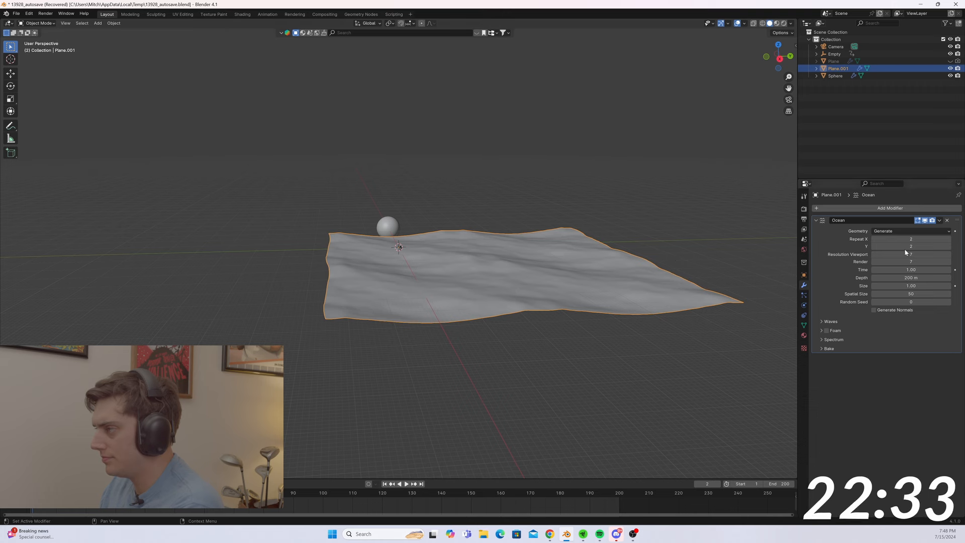
pyautogui.moveTo(908, 246); pyautogui.dragTo(910, 239)
pyautogui.write('3')
pyautogui.press('Return')
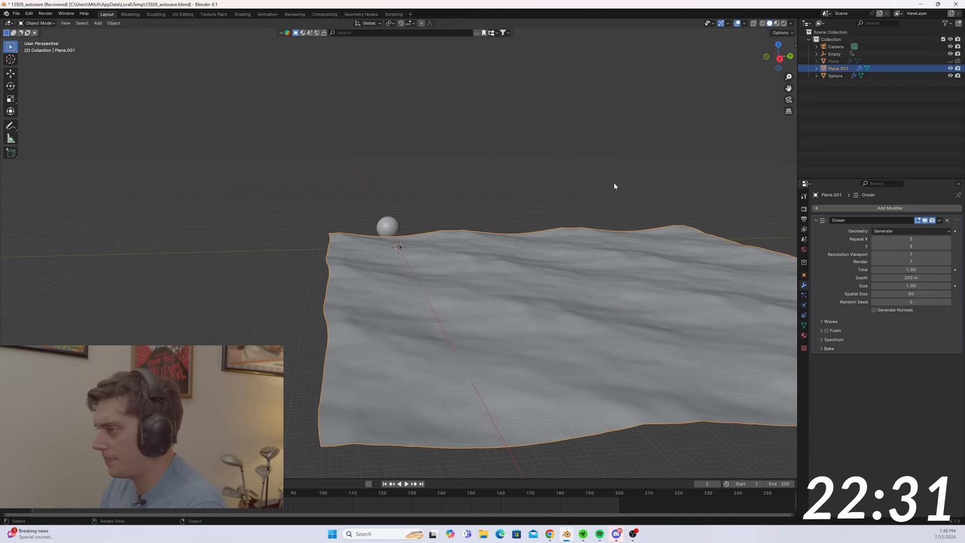
# Increase the wave Scale to 2.4 in the Ocean modifier's Waves settings.
pyautogui.click(824, 321)
pyautogui.click(823, 321)
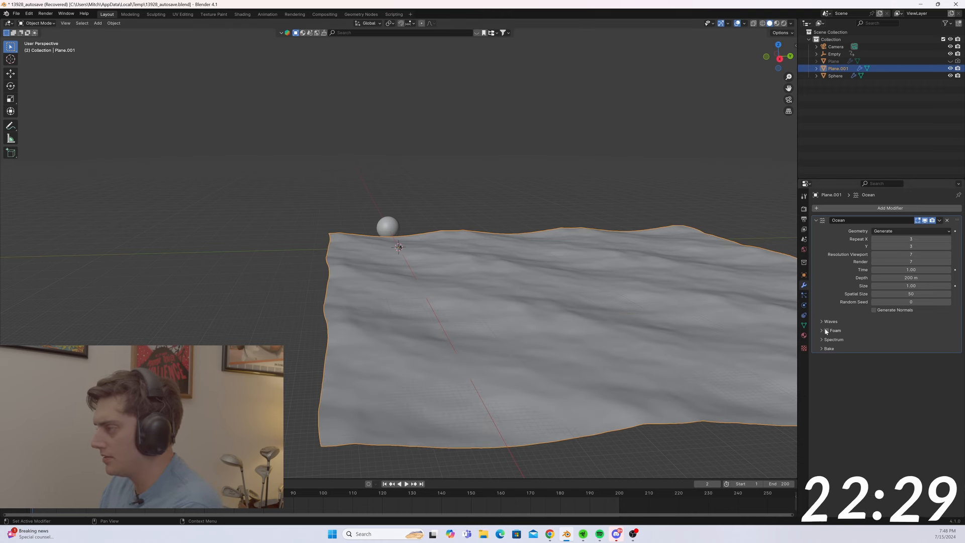
pyautogui.click(824, 321)
pyautogui.moveTo(887, 333)
pyautogui.mouseDown()
pyautogui.moveTo(918, 333)
pyautogui.moveTo(895, 340)
pyautogui.mouseUp()
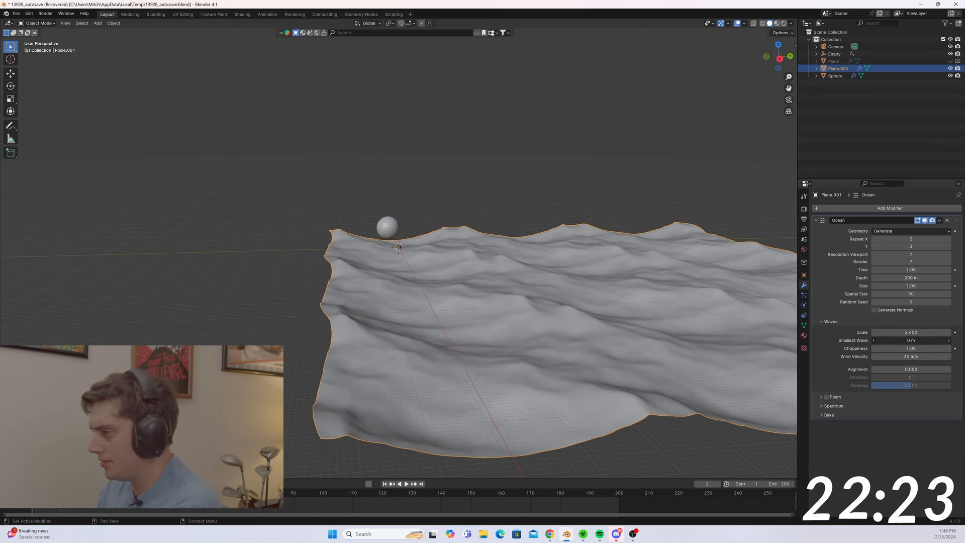
# Set the Smallest Wave to 0.01 m and raise the ocean's viewport and render resolution.
pyautogui.click(899, 342)
pyautogui.write('0')
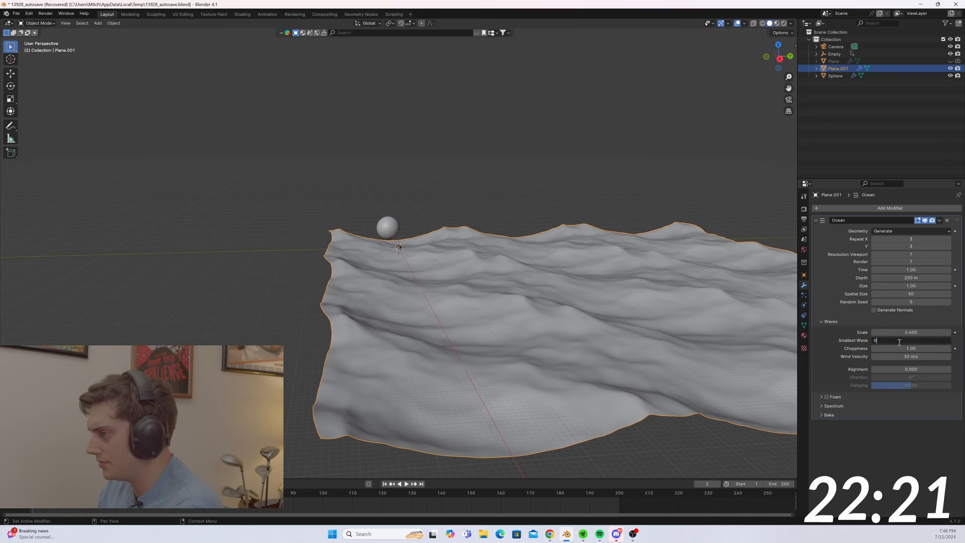
pyautogui.write('.1')
pyautogui.press('Return')
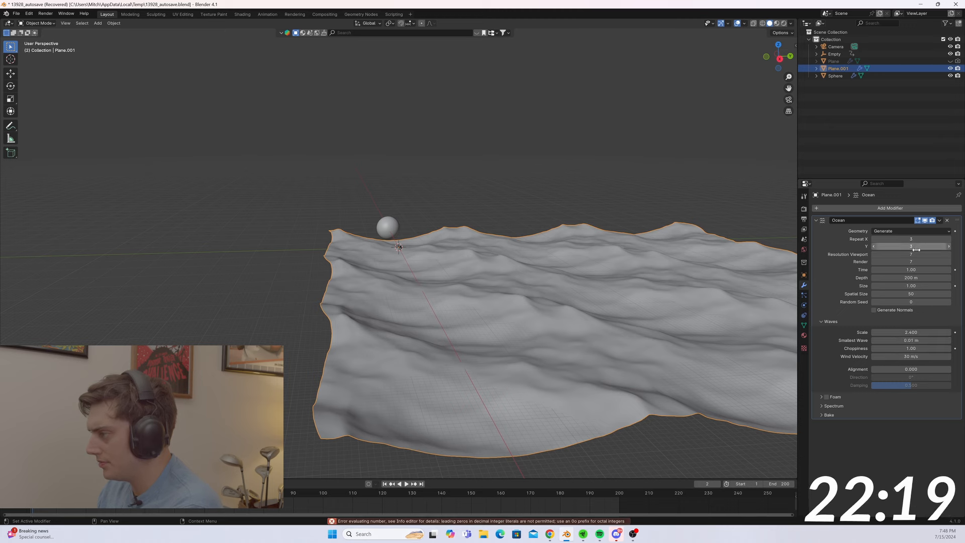
pyautogui.press('Return')
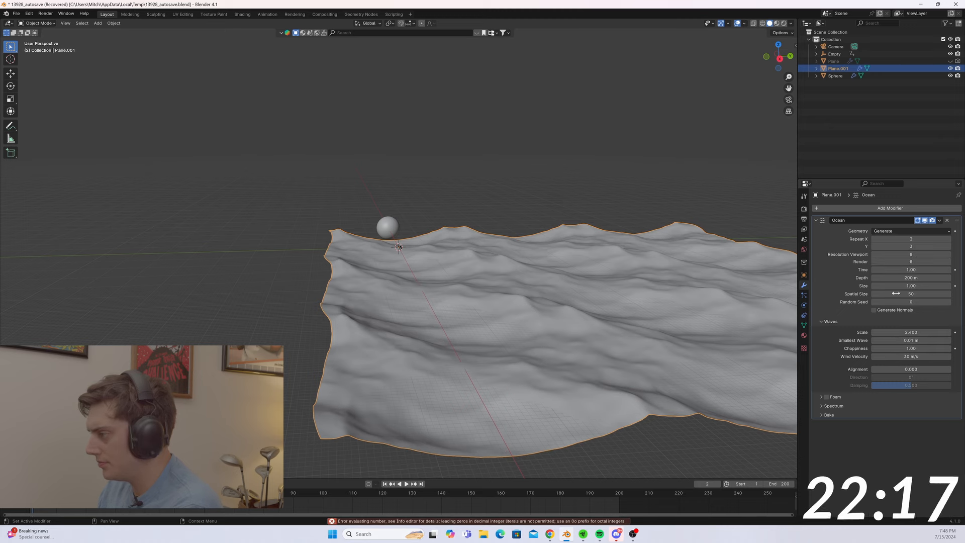
# Try out the Choppiness, Wind Velocity and Alignment settings, keeping Choppiness at 1 and Wind Velocity at 30 m/s.
pyautogui.moveTo(900, 346); pyautogui.dragTo(920, 347)
pyautogui.write('1')
pyautogui.press('Return')
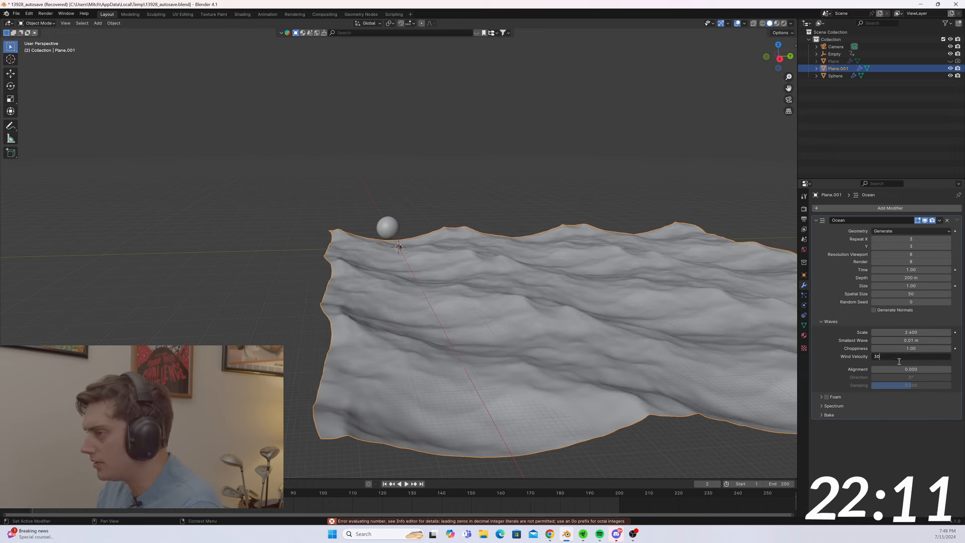
pyautogui.press('Return')
pyautogui.moveTo(896, 369)
pyautogui.mouseDown()
pyautogui.moveTo(925, 368)
pyautogui.moveTo(896, 369)
pyautogui.mouseUp()
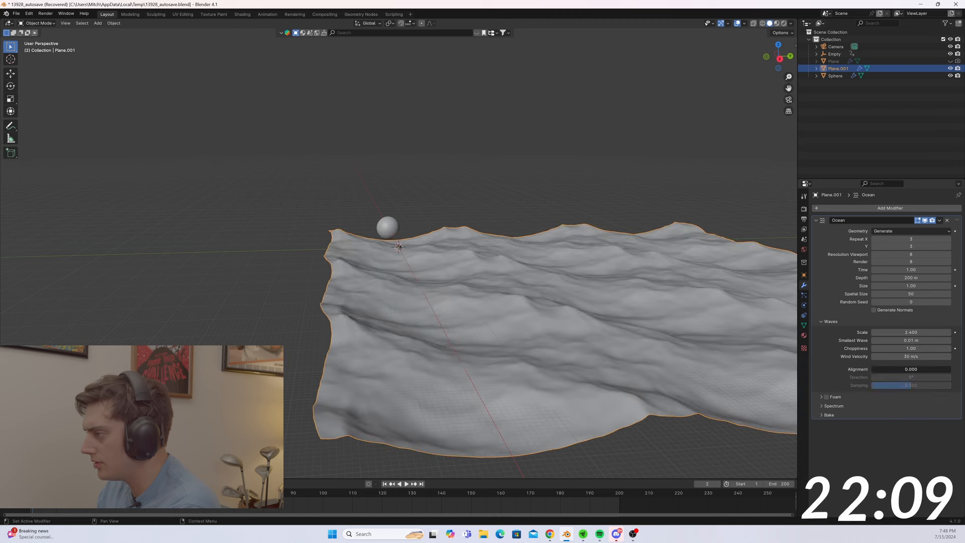
# Expand the Ocean modifier's Bake, Spectrum and Foam settings for inspection.
pyautogui.click(822, 415)
pyautogui.click(823, 407)
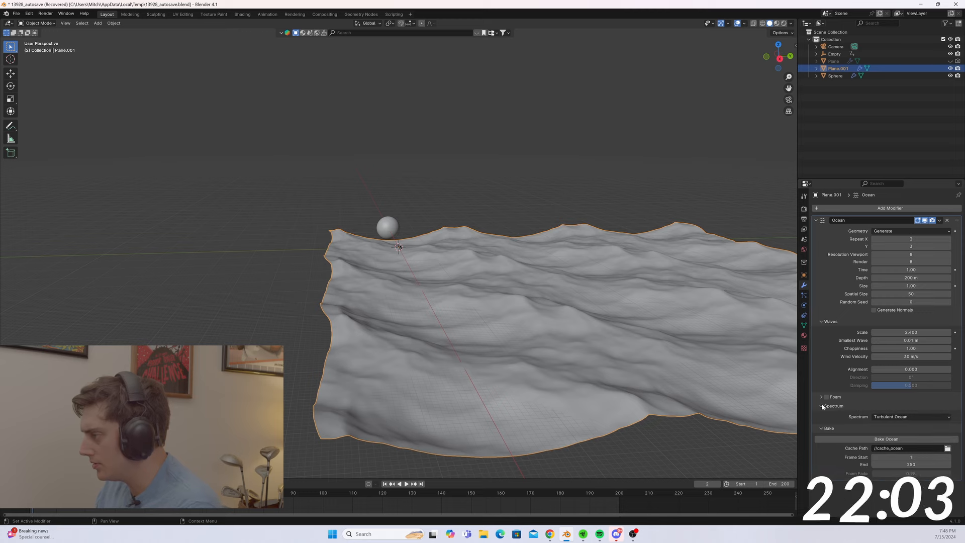
pyautogui.click(821, 398)
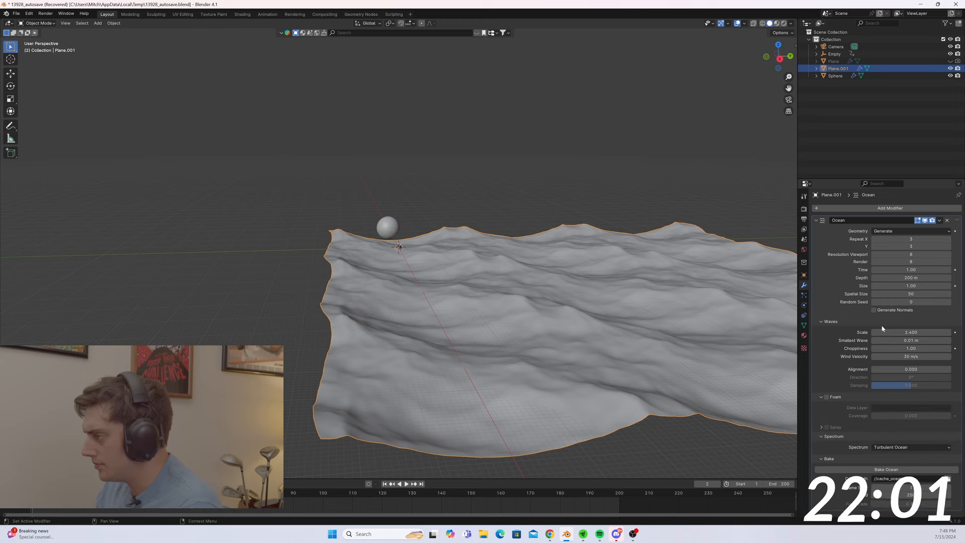
# Drive the Ocean modifier's Time with the expression #frame/24 and preview the wave animation.
pyautogui.moveTo(911, 269)
pyautogui.mouseDown()
pyautogui.moveTo(937, 270)
pyautogui.moveTo(915, 270)
pyautogui.mouseUp()
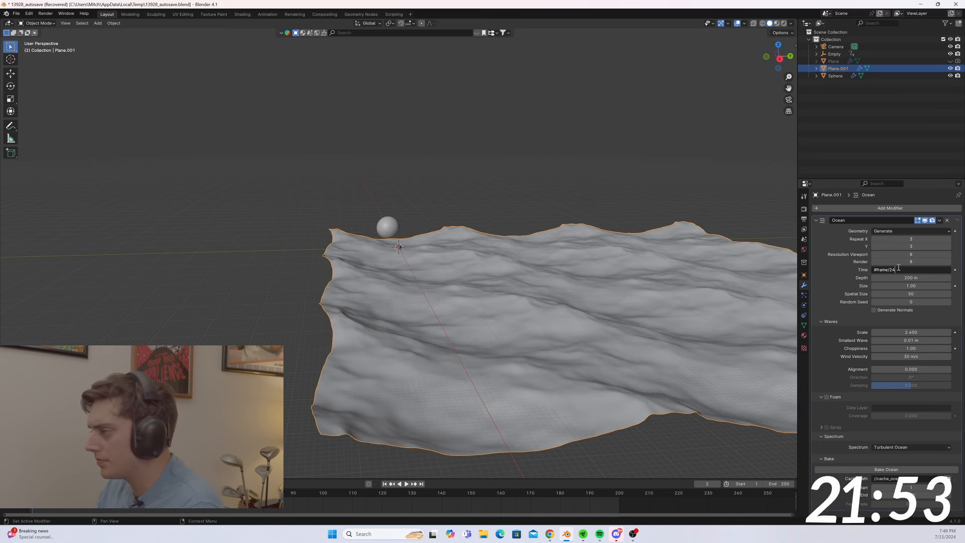
pyautogui.press('Return')
pyautogui.press('space')
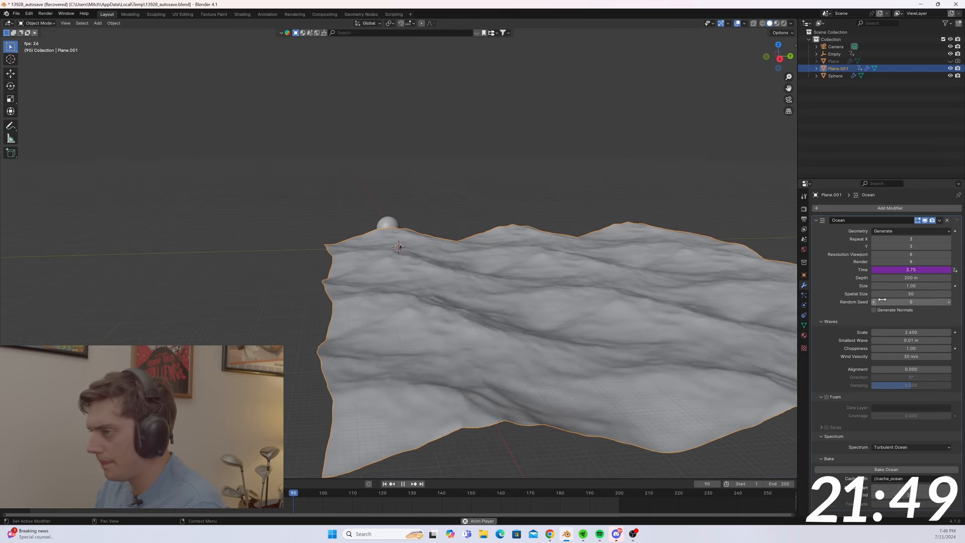
pyautogui.press('space')
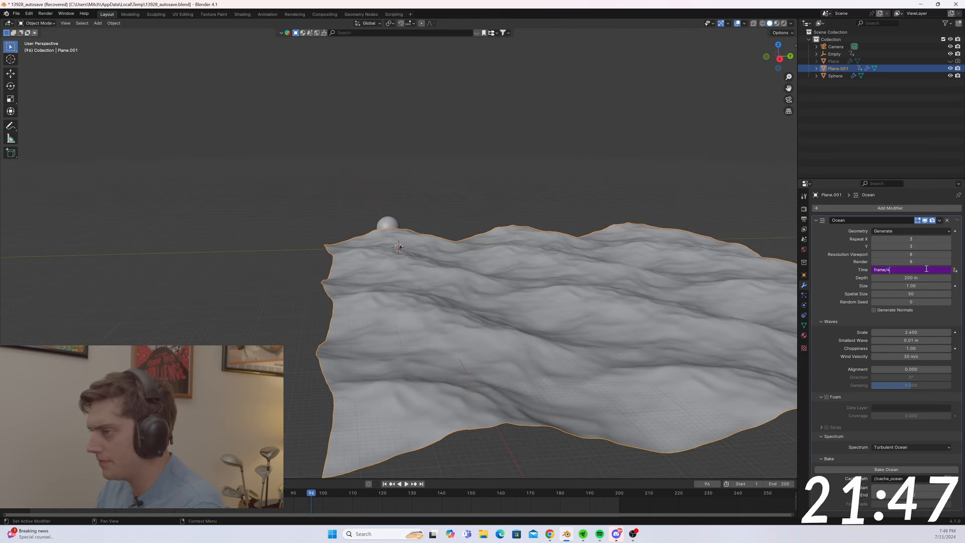
# Change the Time driver to frame/12 and set the ocean's Depth to 1 m while previewing the animation.
pyautogui.write('12')
pyautogui.press('Return')
pyautogui.press('space')
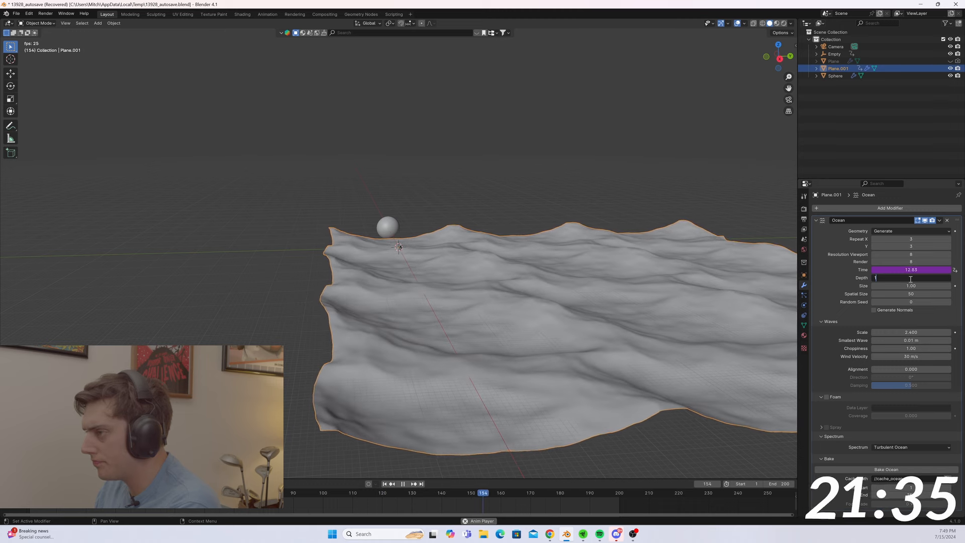
pyautogui.press('Return')
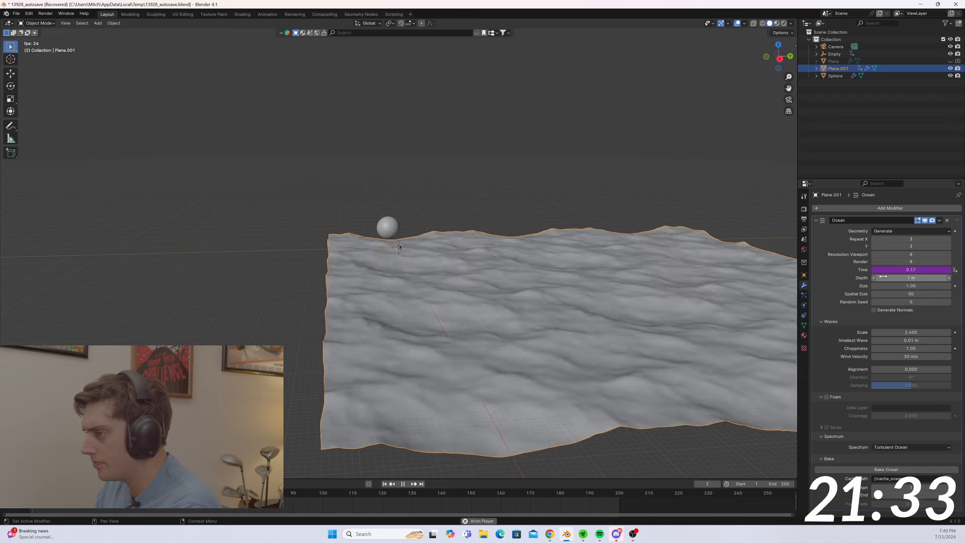
pyautogui.press('space')
# Scale Plane.001 to 0.2 on all three axes.
pyautogui.click(803, 276)
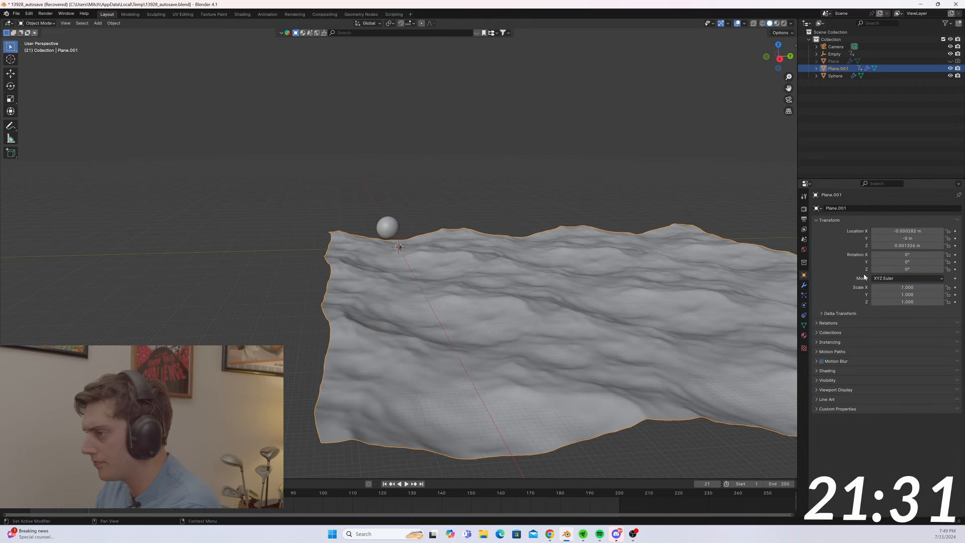
pyautogui.moveTo(894, 288); pyautogui.dragTo(894, 302)
pyautogui.write('.2')
pyautogui.press('Return')
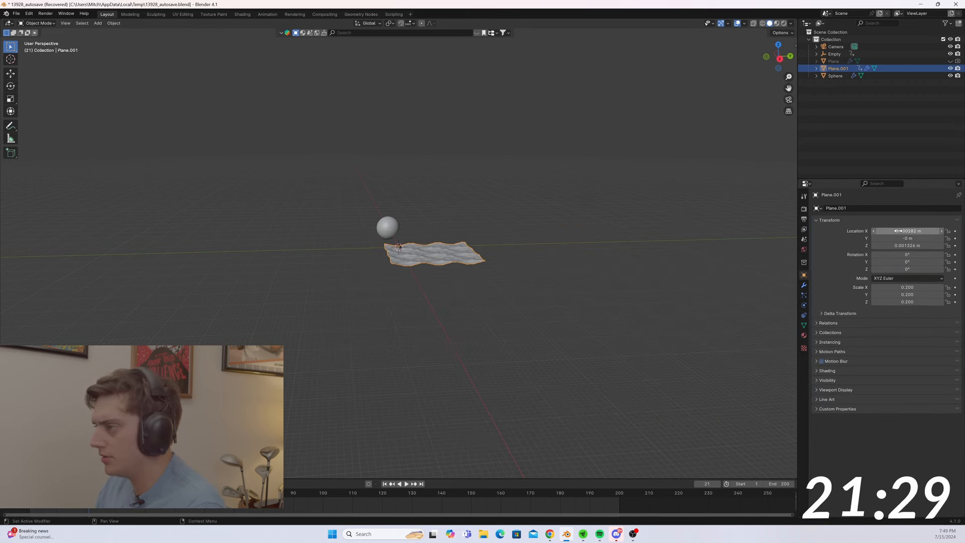
# Shift Plane.001 to about X -20.07 m and Y -10.86 m, judging its placement through the camera.
pyautogui.moveTo(900, 231)
pyautogui.mouseDown()
pyautogui.moveTo(877, 231)
pyautogui.moveTo(900, 238)
pyautogui.mouseUp()
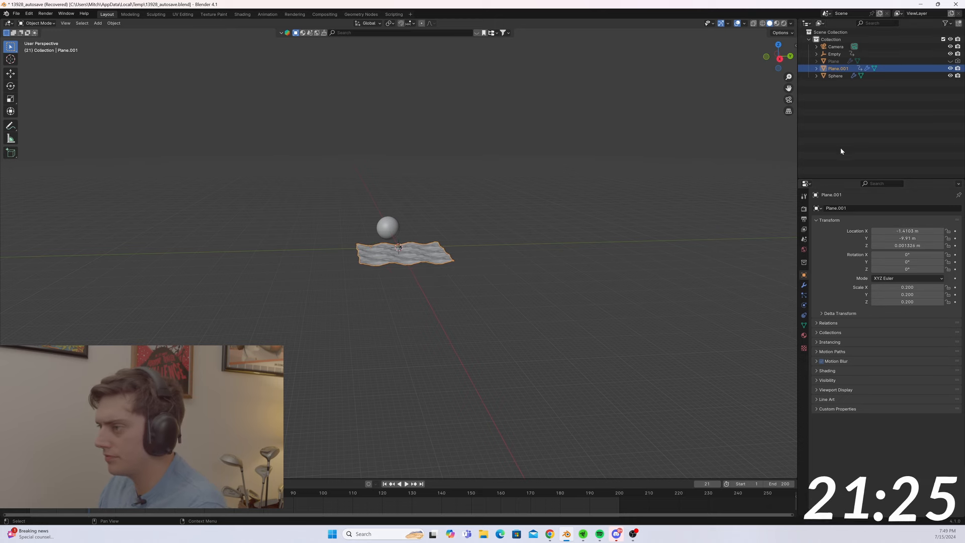
pyautogui.click(789, 100)
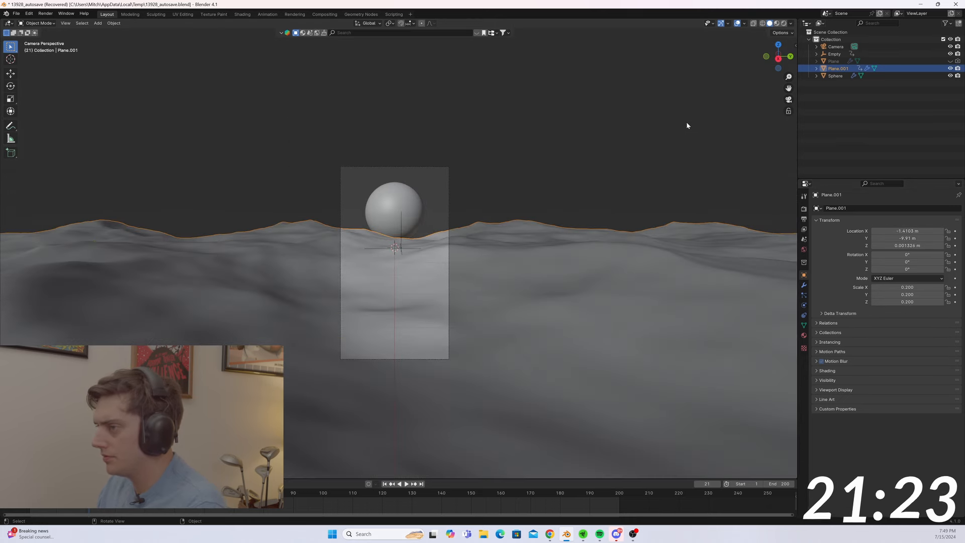
pyautogui.moveTo(899, 238); pyautogui.dragTo(876, 231)
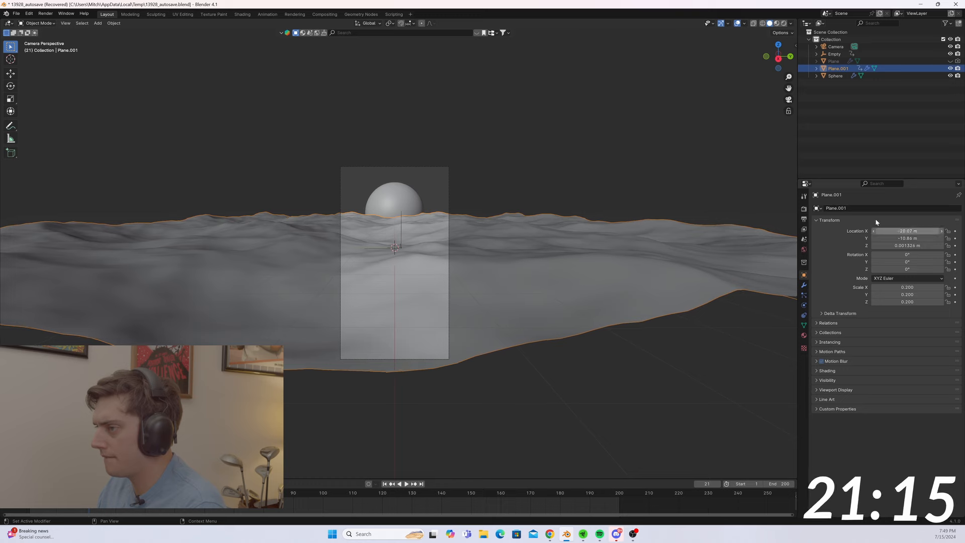
# Preview the ocean animation through the camera with rendered shading and stop playback.
pyautogui.press('space')
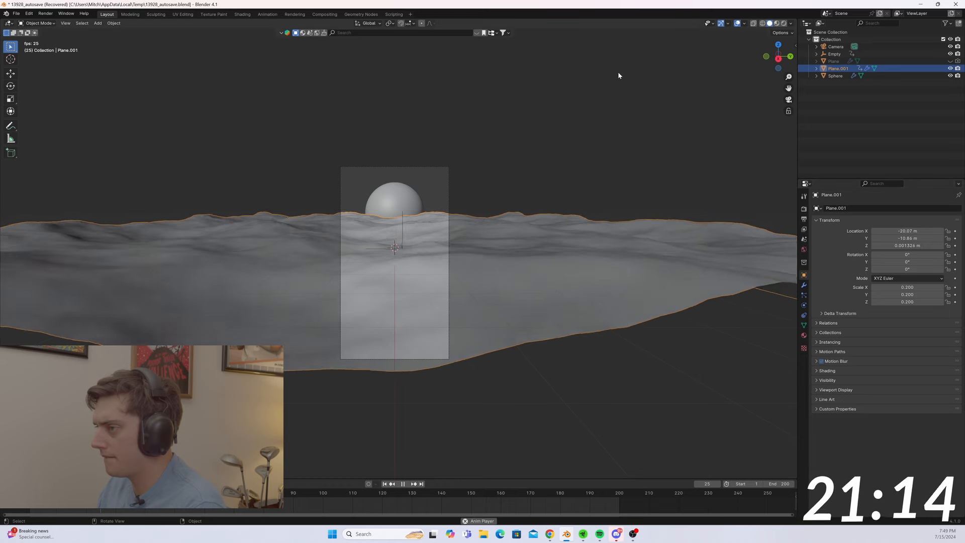
pyautogui.click(783, 24)
pyautogui.press('space')
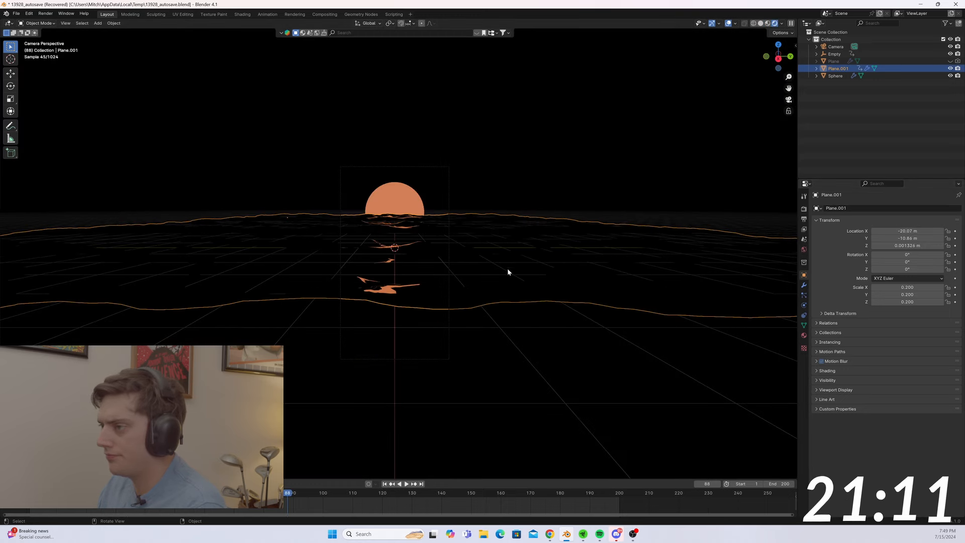
# Add an Array modifier to Plane.001 with a relative offset X factor of 0.9 and merging enabled.
pyautogui.click(804, 285)
pyautogui.click(846, 208)
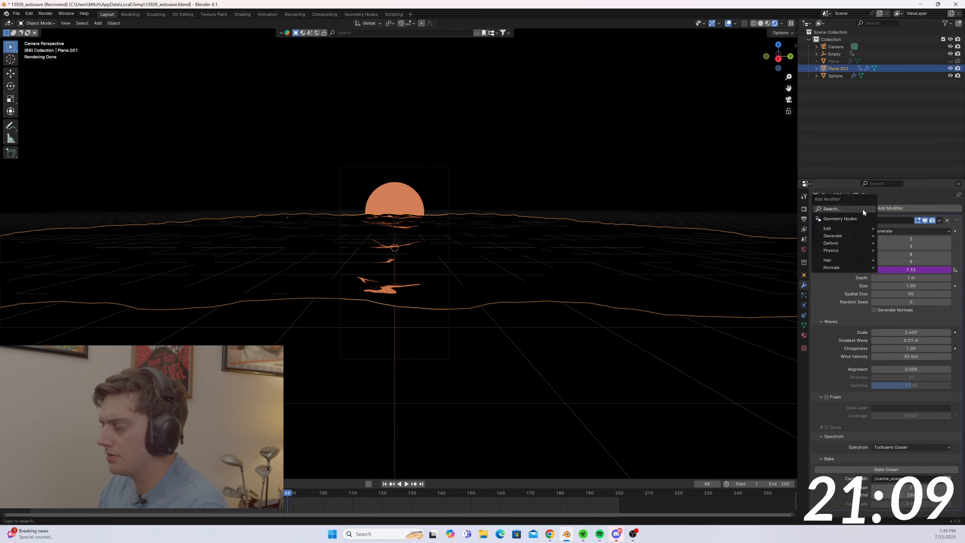
pyautogui.write('ar')
pyautogui.click(817, 225)
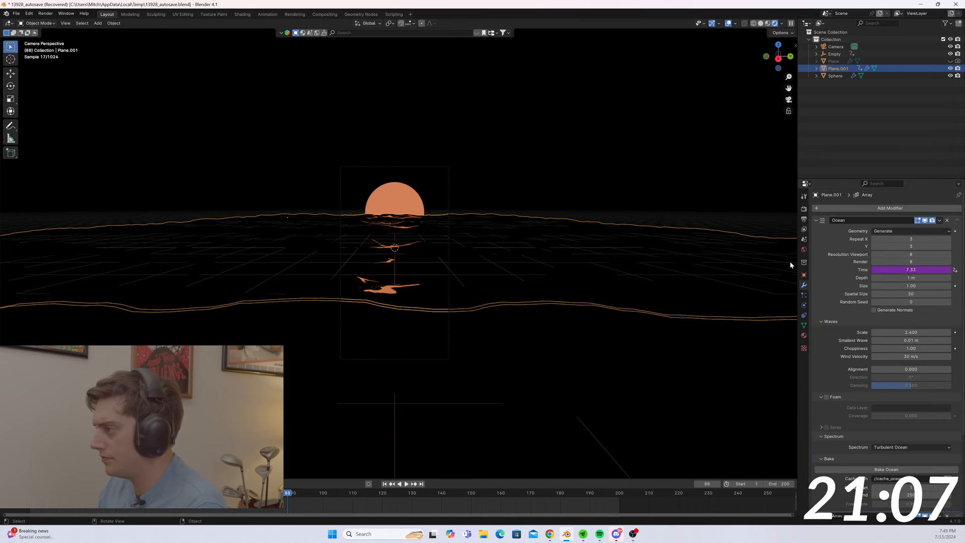
pyautogui.scroll(-5, 901, 449)
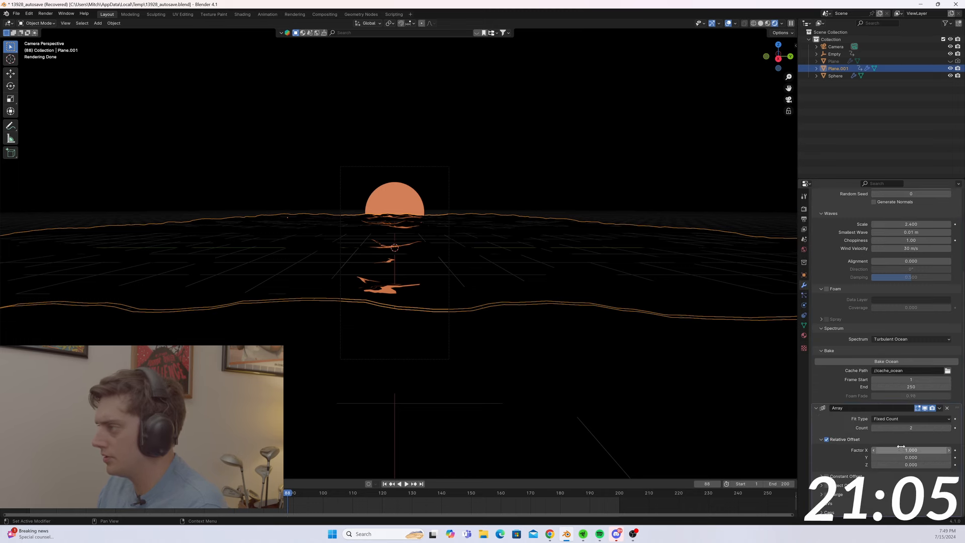
pyautogui.click(901, 449)
pyautogui.write('0.9')
pyautogui.press('Return')
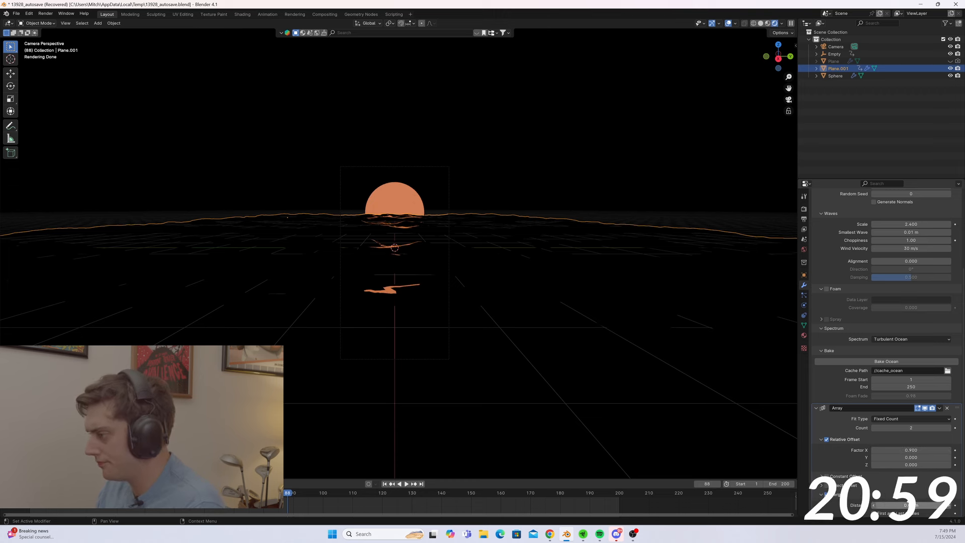
# Deselect the ocean and play the animation to check the sun's reflections in the rendered camera view.
pyautogui.press('space')
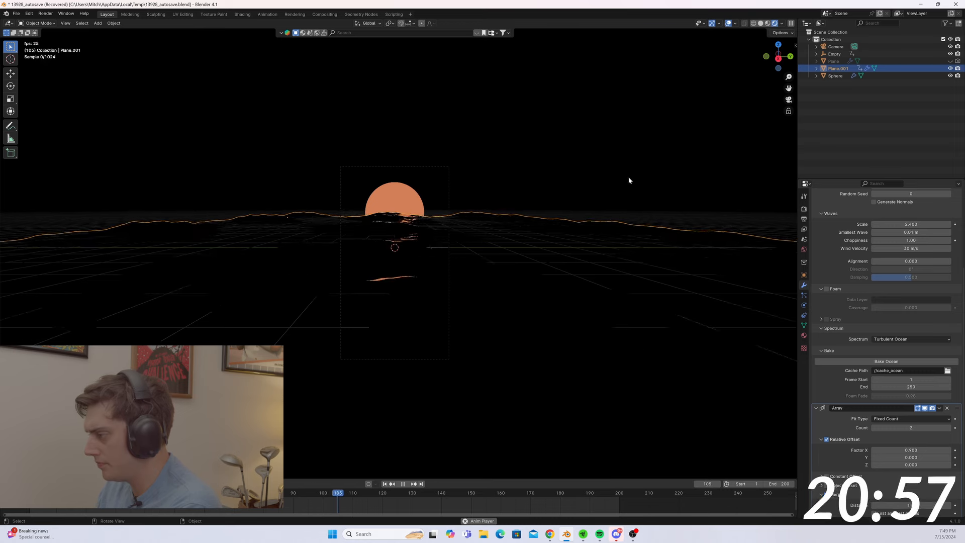
pyautogui.scroll(3, 628, 175)
pyautogui.click(571, 132)
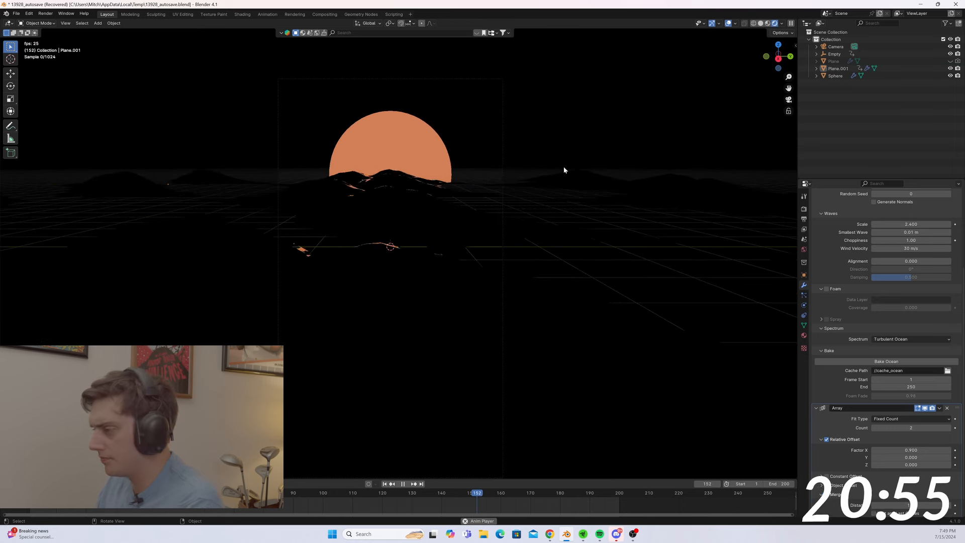
pyautogui.press('space')
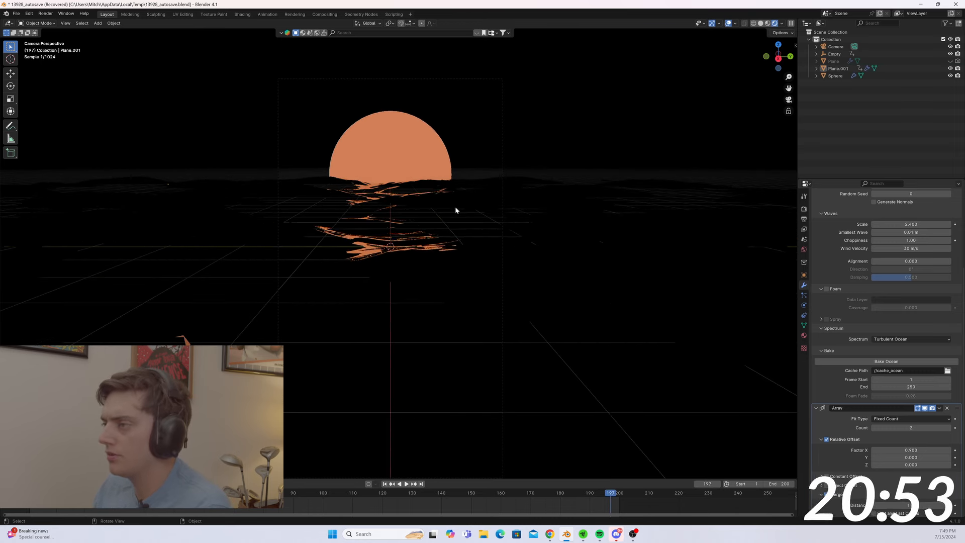
# Replay the ocean animation through the rendered camera view with the ocean deselected, and stop playback partway through.
pyautogui.click(442, 224)
pyautogui.rightClick(442, 222)
pyautogui.press('Escape')
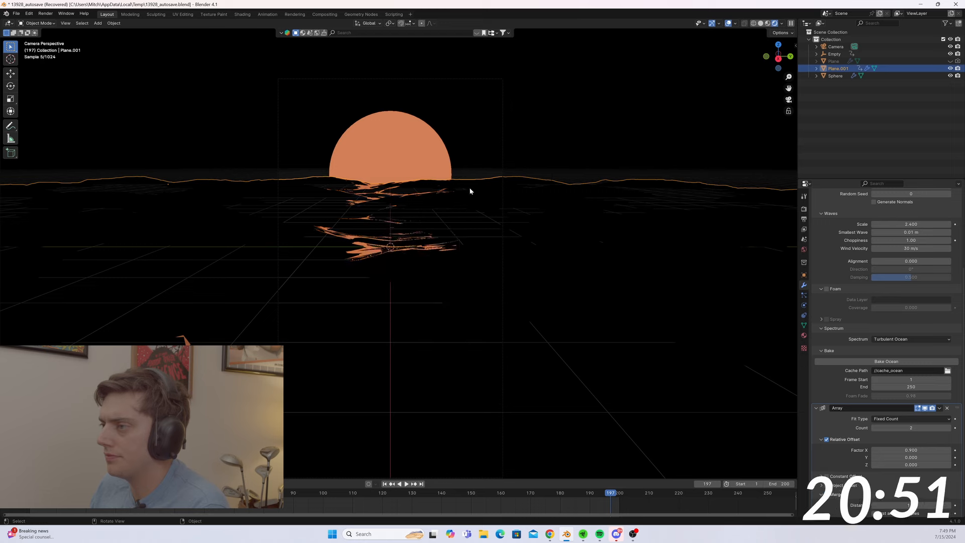
pyautogui.press('space')
pyautogui.click(579, 180)
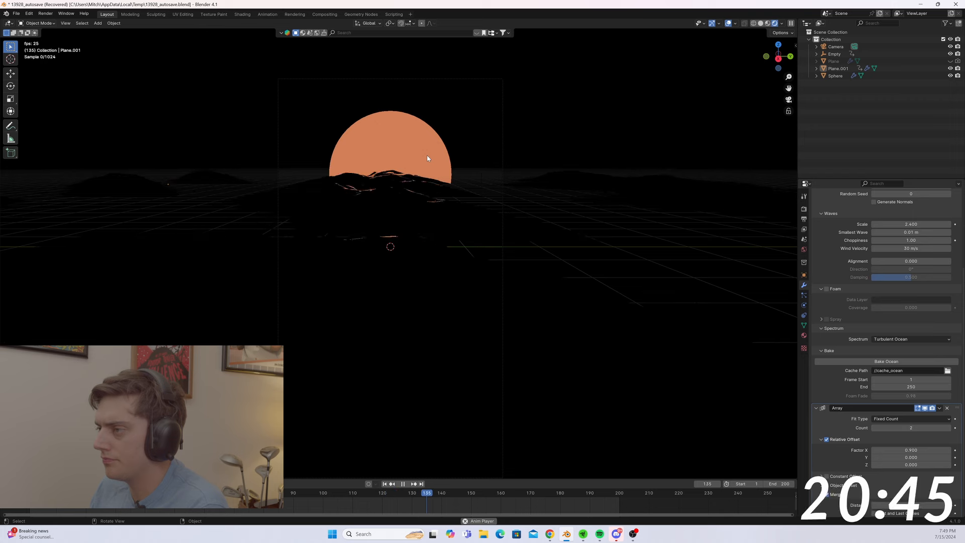
pyautogui.press('space')
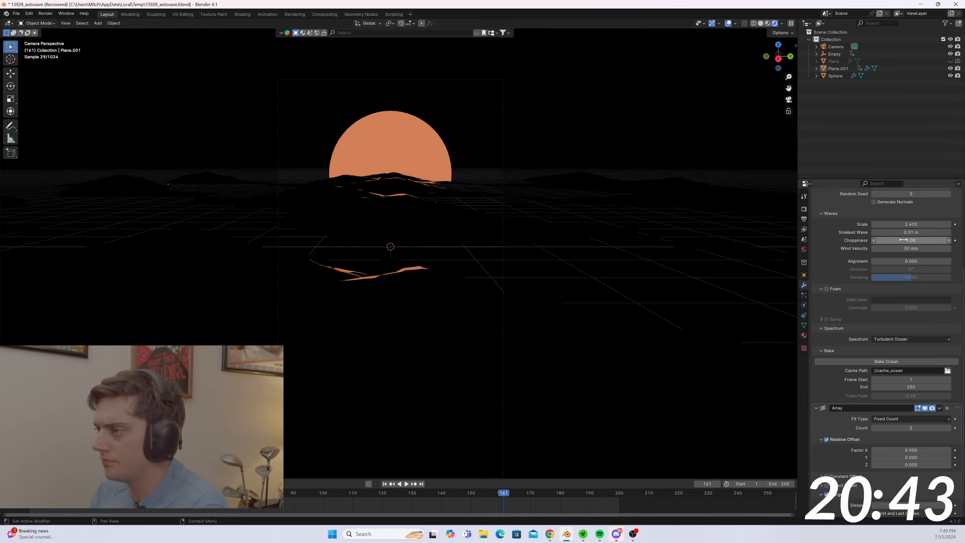
# Switch the viewport to solid shading and set the Ocean modifier's wave Scale on Plane.001 to 2.
pyautogui.click(761, 23)
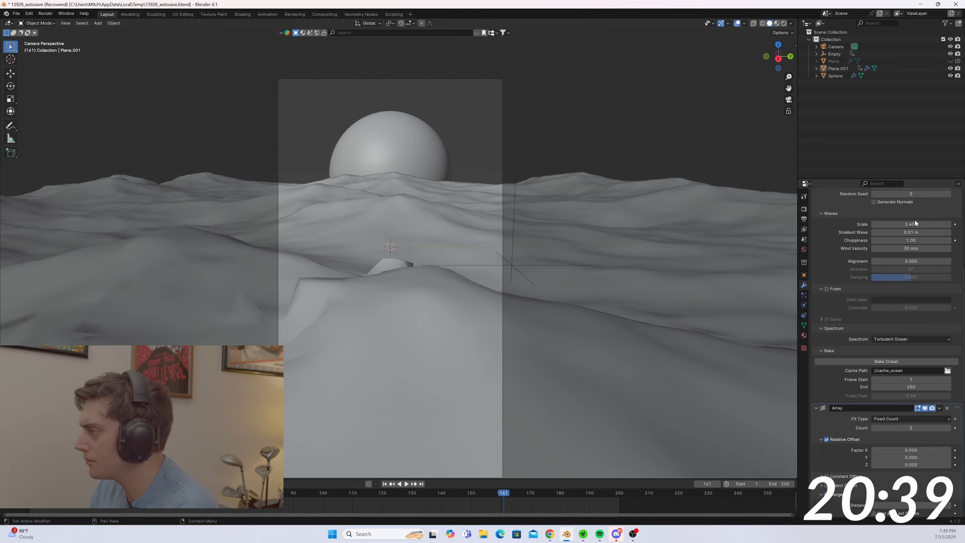
pyautogui.write('2')
pyautogui.press('Return')
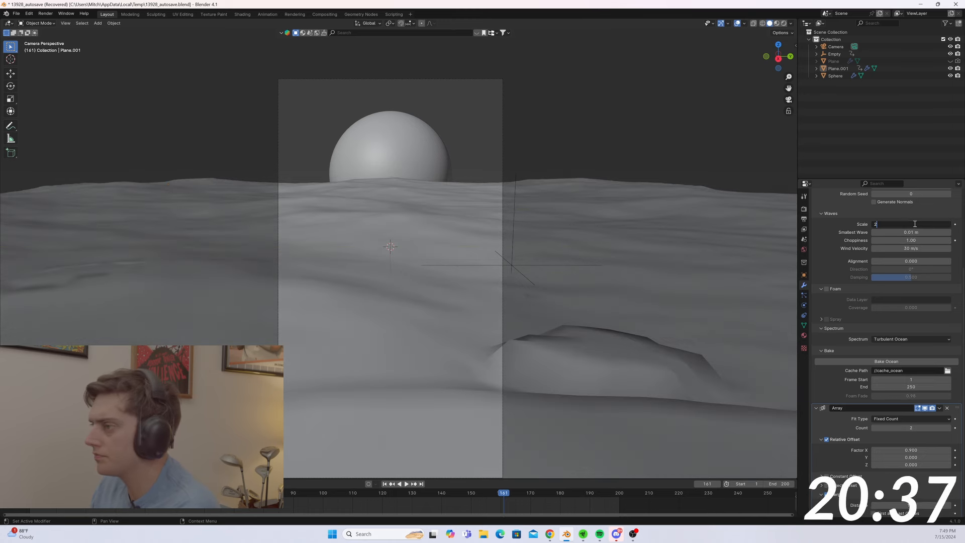
# Preview the wave motion in solid and rendered shading, selecting the sun sphere to compare its outline with the waterline.
pyautogui.press('space')
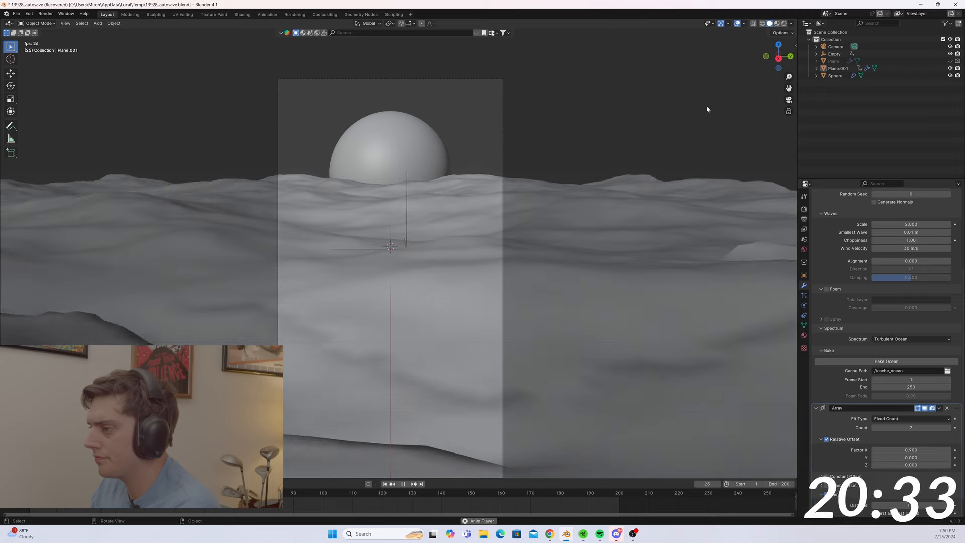
pyautogui.press('space')
pyautogui.click(784, 24)
pyautogui.press('space')
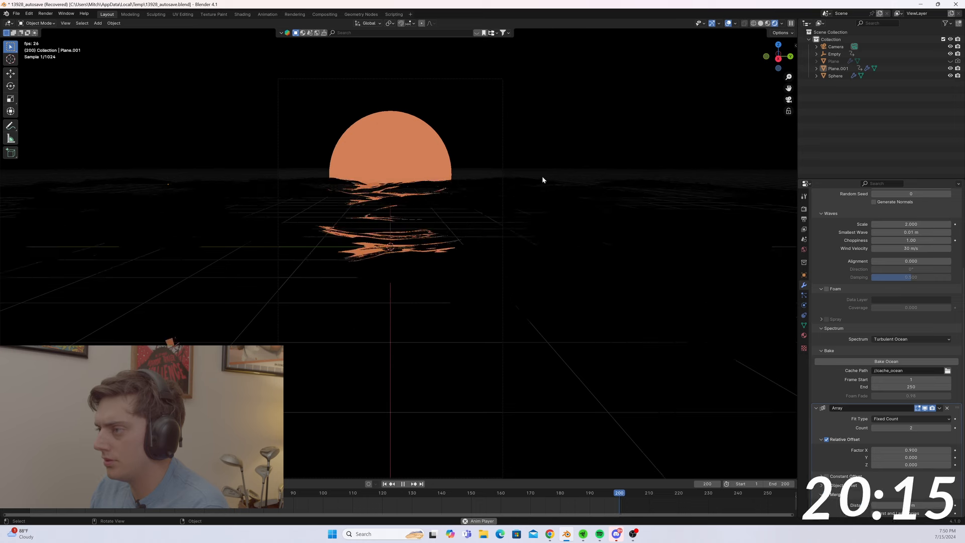
pyautogui.press('Escape')
pyautogui.click(416, 147)
pyautogui.press('space')
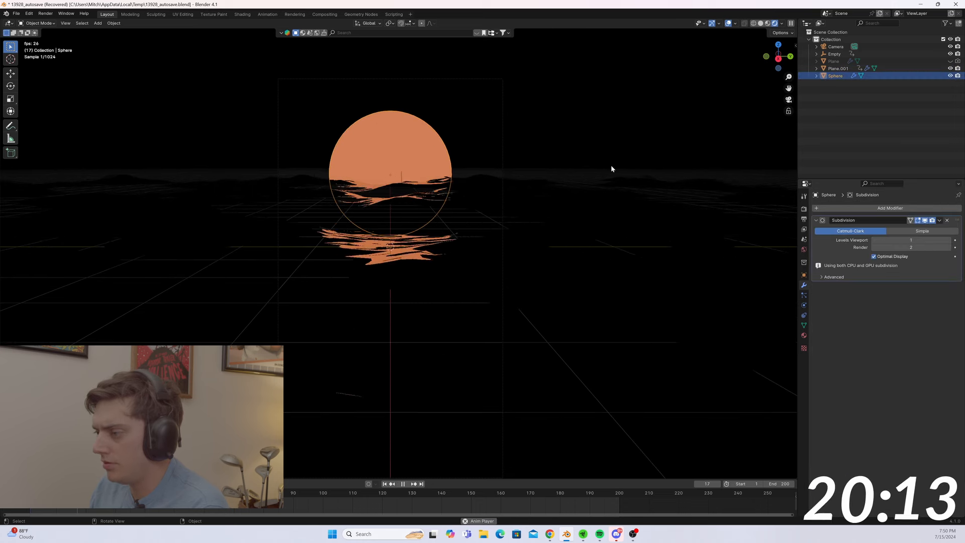
pyautogui.scroll(-3, 599, 168)
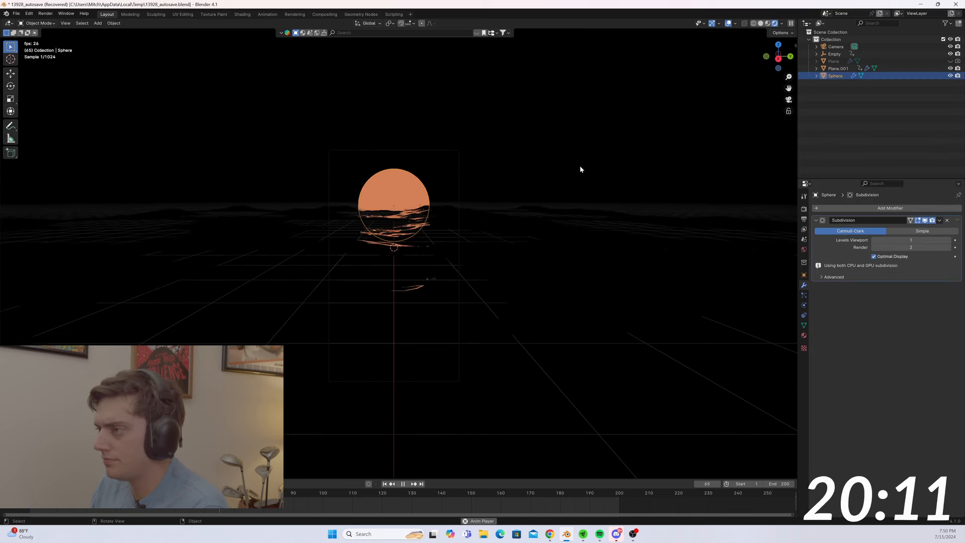
pyautogui.press('space')
# Remove the Array modifier from the ocean plane, Plane.001.
pyautogui.click(560, 291)
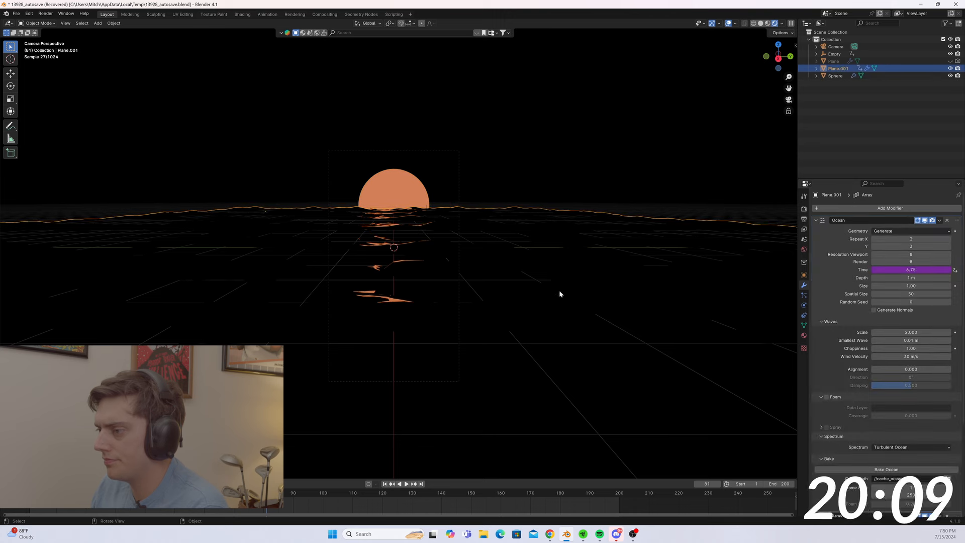
pyautogui.scroll(-5, 889, 442)
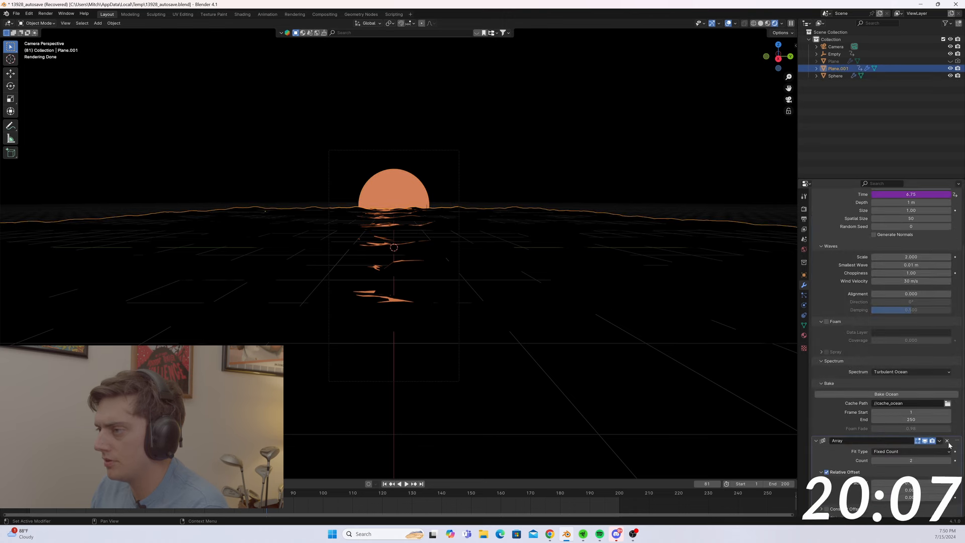
pyautogui.click(948, 441)
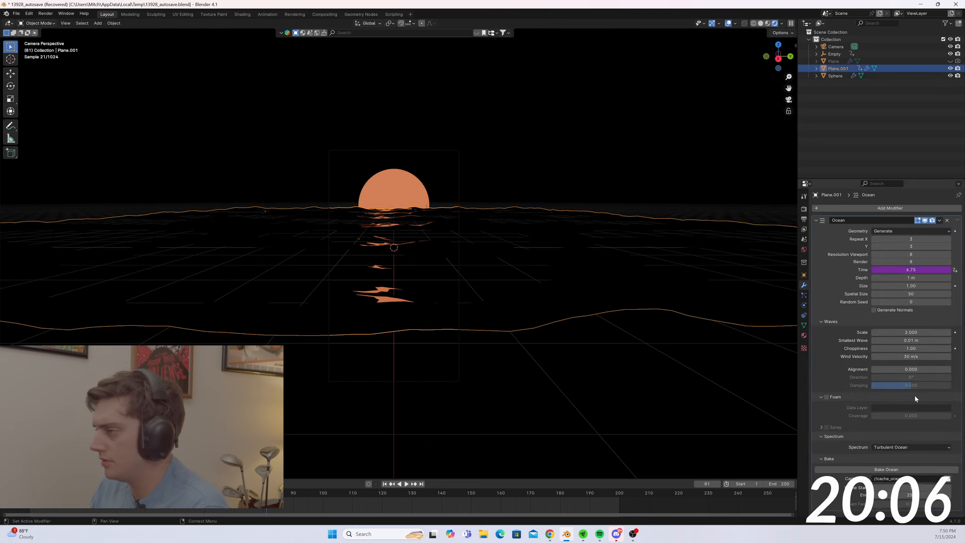
# Set the Ocean modifier's Repeat X and Repeat Y values to 4.
pyautogui.doubleClick(896, 246)
pyautogui.write('4')
pyautogui.press('Return')
pyautogui.doubleClick(896, 239)
pyautogui.write('4')
pyautogui.press('Return')
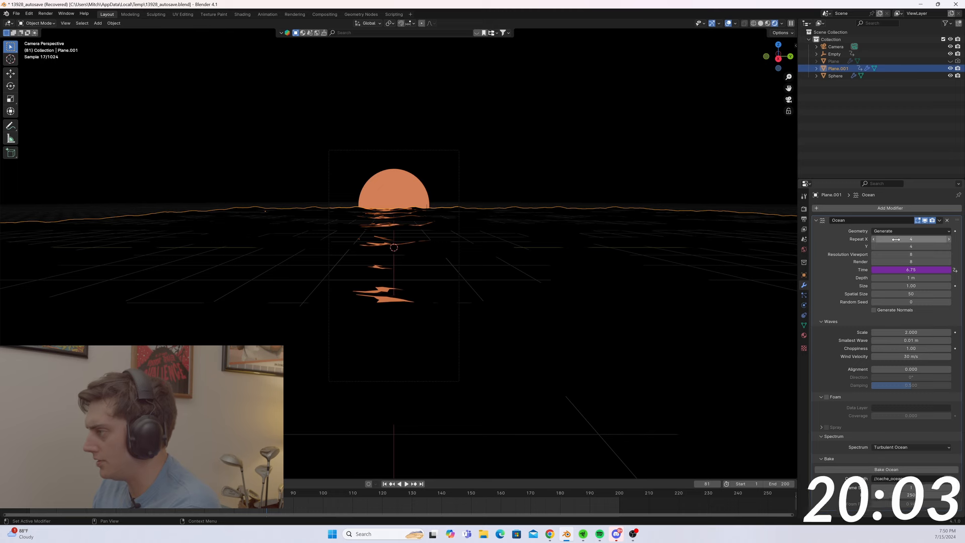
pyautogui.press('Return')
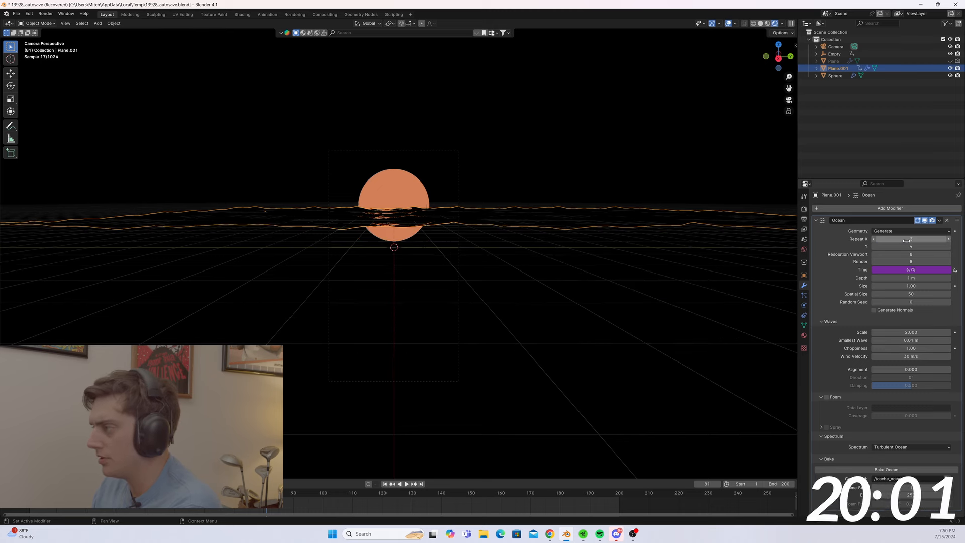
pyautogui.write('4')
pyautogui.press('Return')
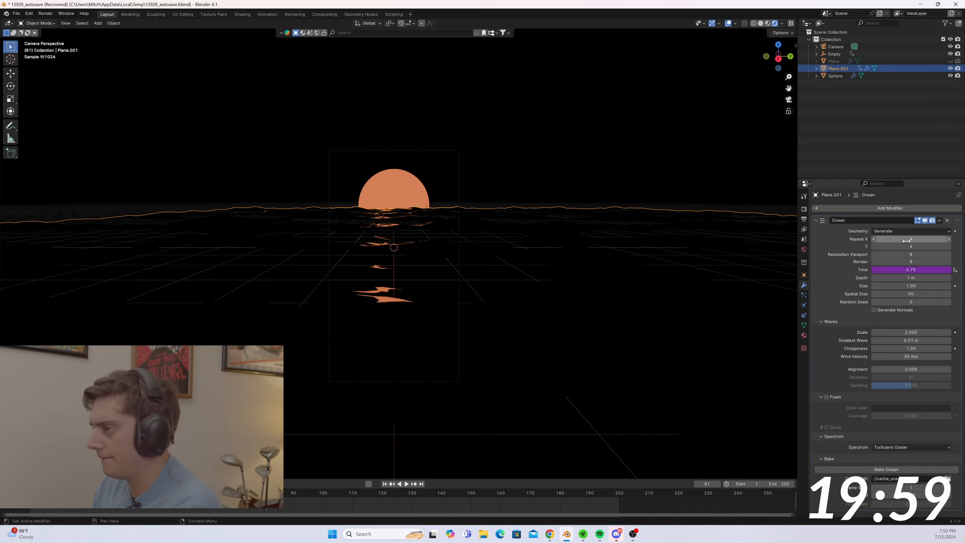
# Play the ocean animation in rendered and wireframe shading, stop it and deselect the ocean.
pyautogui.press('space')
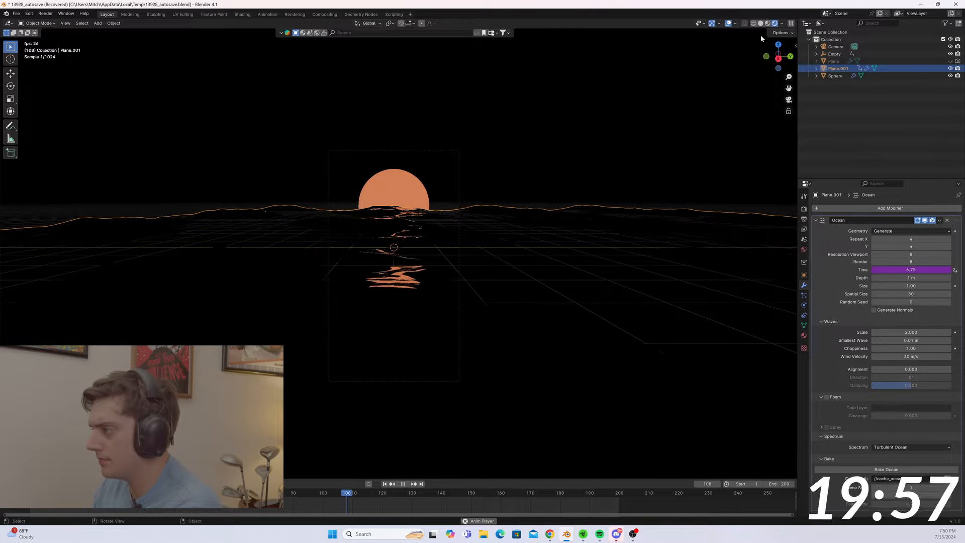
pyautogui.hotkey('shift', 'z')
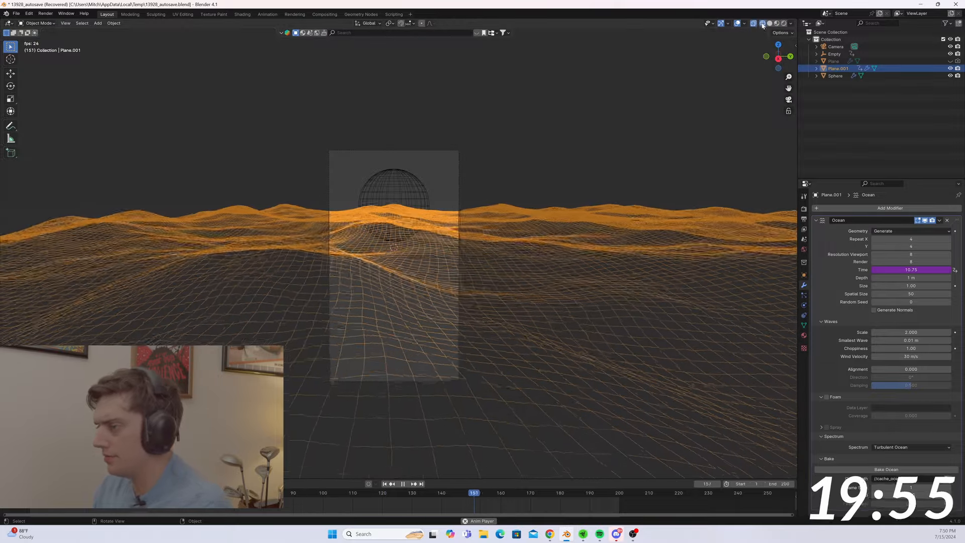
pyautogui.press('space')
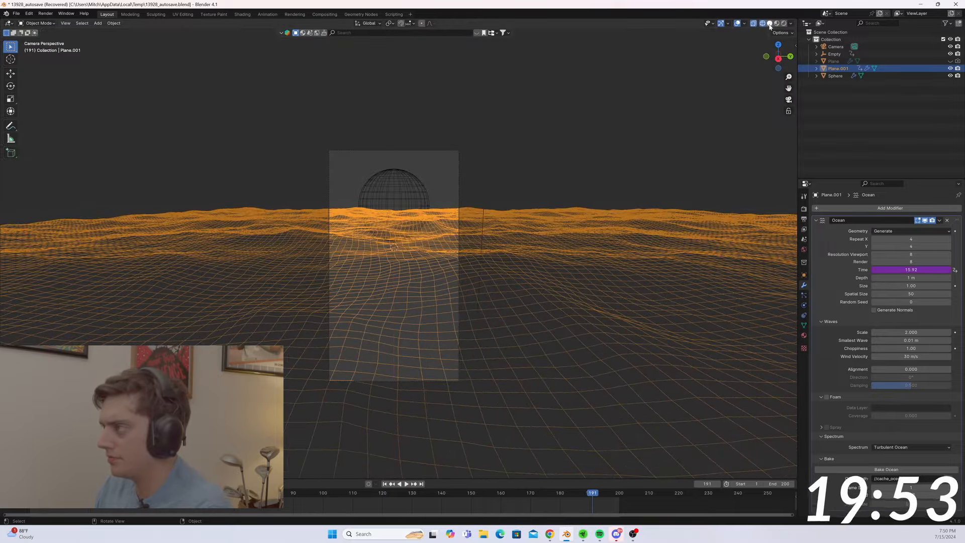
pyautogui.click(669, 89)
pyautogui.scroll(5, 605, 228)
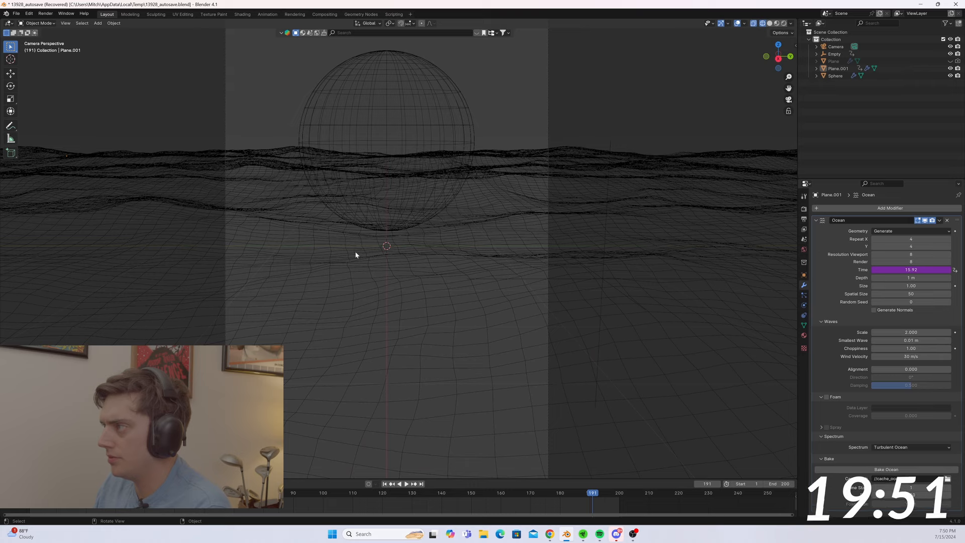
# Create a new collection under the Scene Collection and name it Shark Fin.
pyautogui.moveTo(482, 188); pyautogui.dragTo(474, 216, button='middle')
pyautogui.scroll(2, 473, 216)
pyautogui.rightClick(857, 118)
pyautogui.click(861, 121)
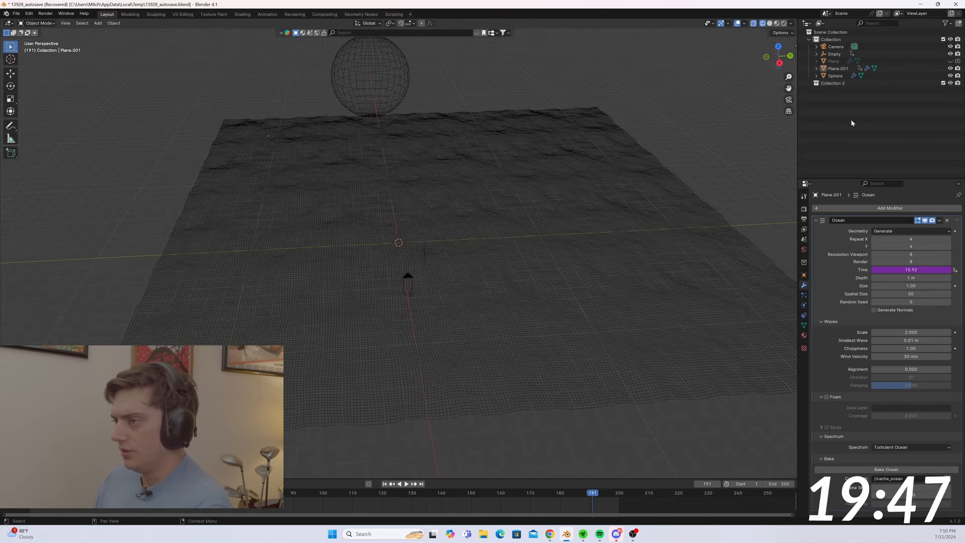
pyautogui.doubleClick(840, 83)
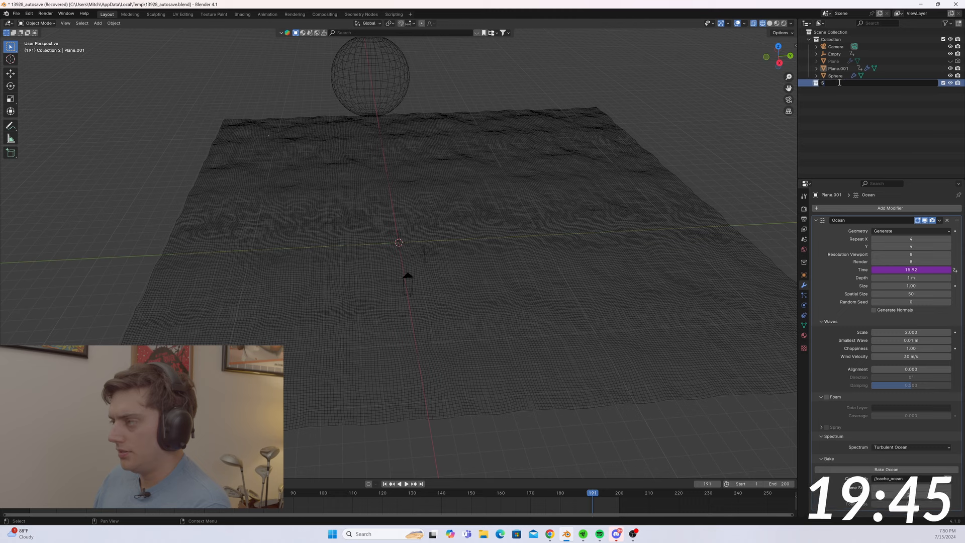
pyautogui.write('n')
pyautogui.press('Return')
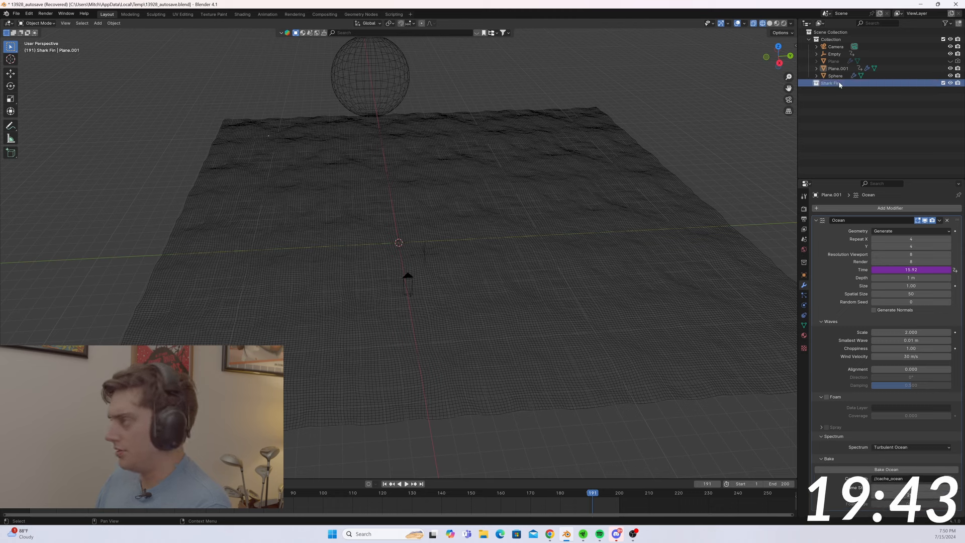
# Add a cube mesh at the 3D cursor inside the Shark Fin collection.
pyautogui.click(97, 23)
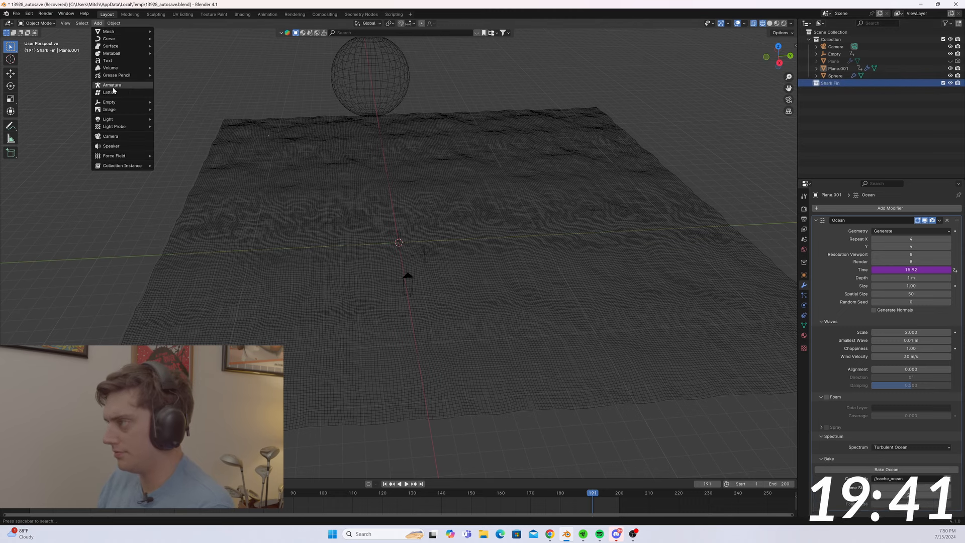
pyautogui.moveTo(133, 34)
pyautogui.click(171, 38)
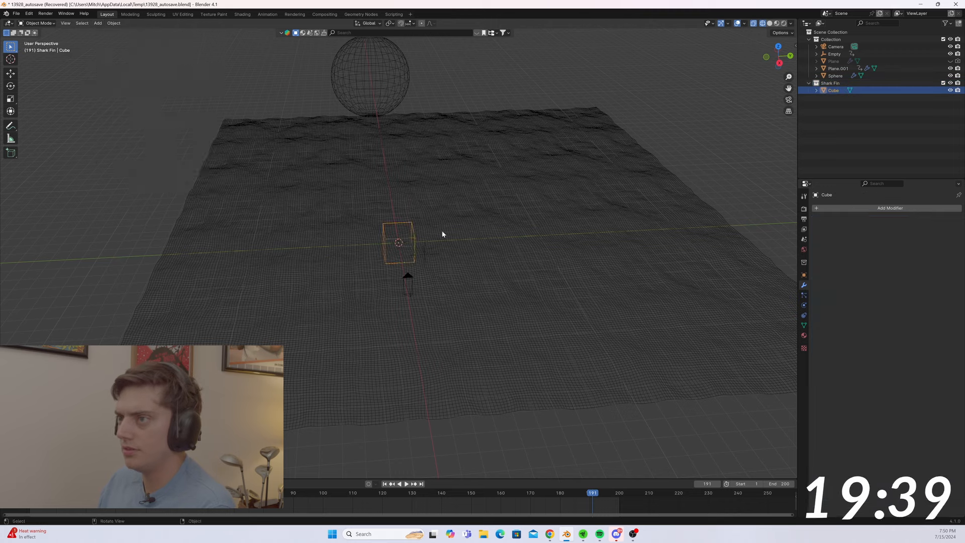
# Add a Subdivision Surface modifier to the cube with viewport and render levels both set to 3.
pyautogui.moveTo(442, 232); pyautogui.dragTo(513, 246, button='middle')
pyautogui.scroll(5, 513, 246)
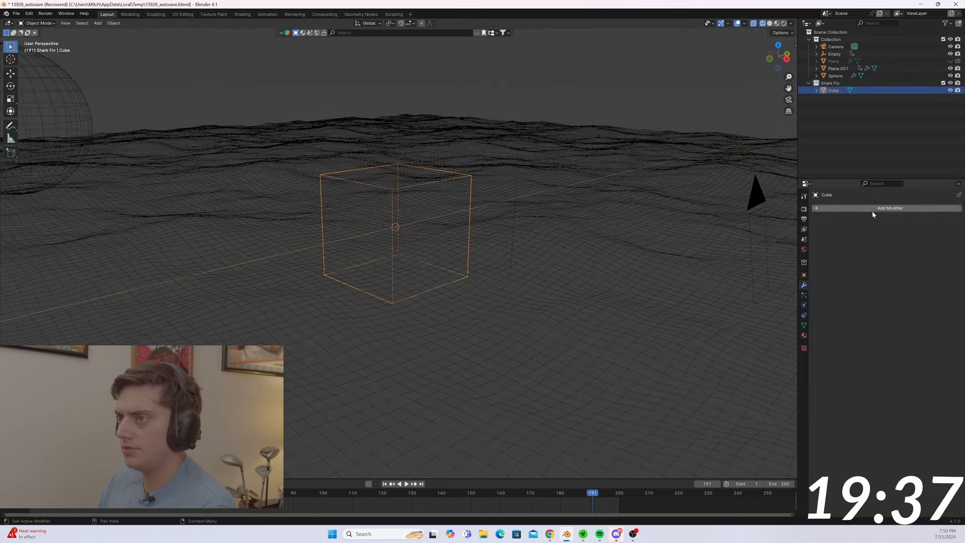
pyautogui.click(855, 208)
pyautogui.write('s')
pyautogui.click(838, 220)
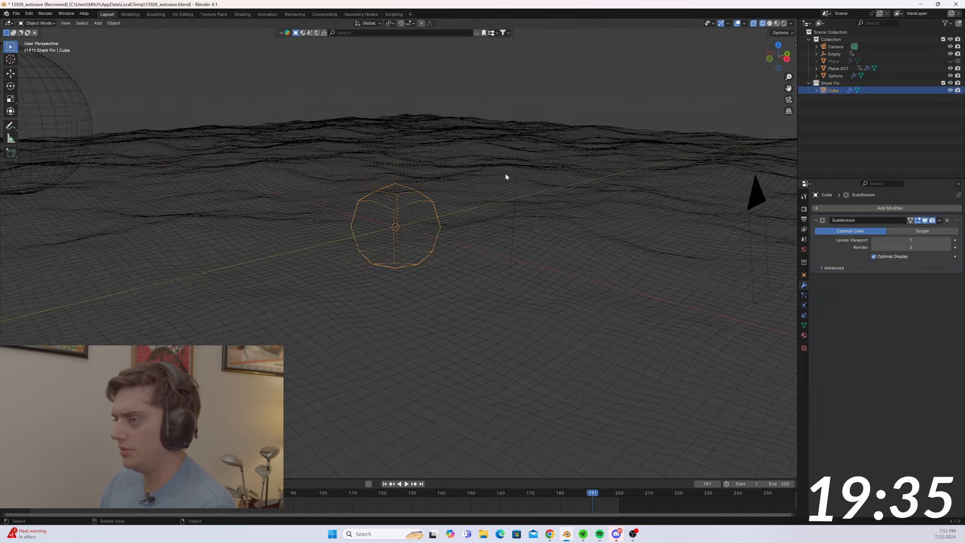
pyautogui.moveTo(904, 248); pyautogui.dragTo(902, 241)
pyautogui.write('3')
pyautogui.press('Return')
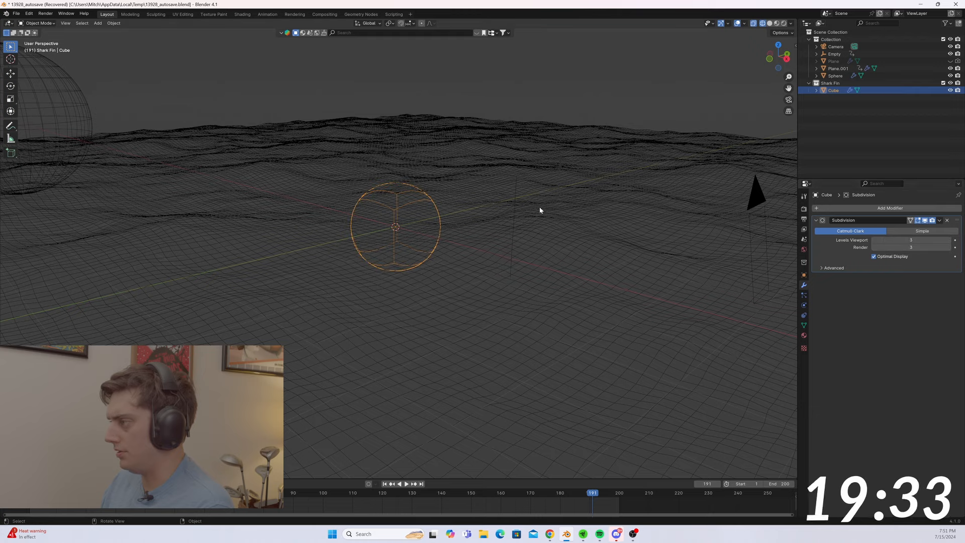
# Open the cube in Edit Mode with face selection, nothing selected and solid viewport shading.
pyautogui.moveTo(403, 216); pyautogui.dragTo(478, 211, button='middle')
pyautogui.scroll(5, 450, 216)
pyautogui.press('Tab')
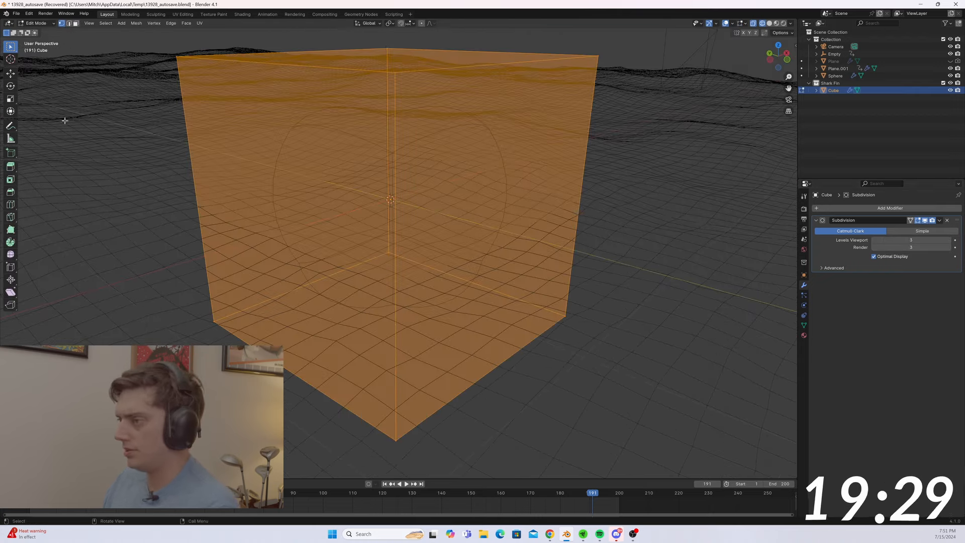
pyautogui.hotkey('alt', 'a')
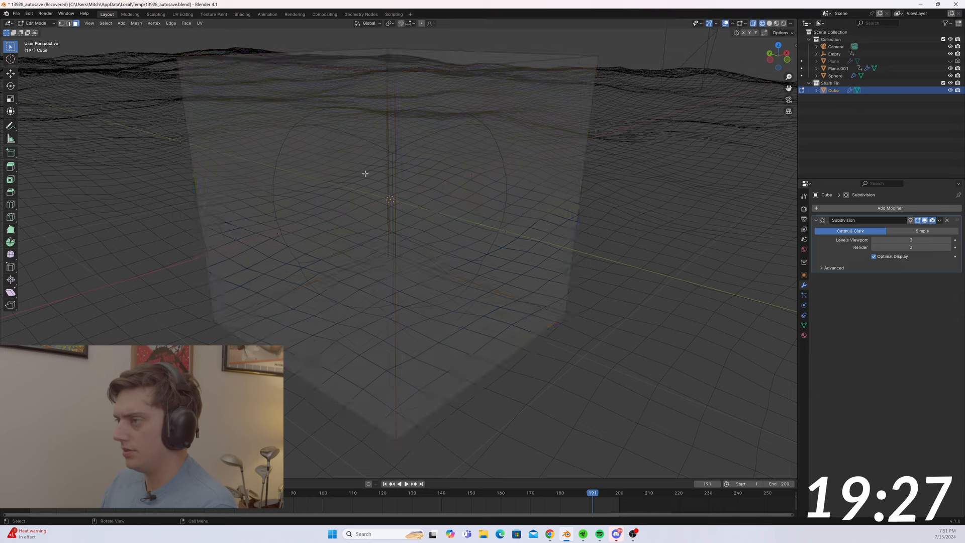
pyautogui.moveTo(364, 172)
pyautogui.mouseDown(button='middle')
pyautogui.moveTo(420, 196)
pyautogui.moveTo(567, 179)
pyautogui.moveTo(559, 142)
pyautogui.mouseUp(button='middle')
pyautogui.click(769, 24)
# Select the cube's two opposite faces that lie across the X axis.
pyautogui.click(437, 153)
pyautogui.moveTo(436, 152); pyautogui.dragTo(595, 174, button='middle')
pyautogui.keyDown('shift'); pyautogui.click(486, 173); pyautogui.keyUp('shift')
pyautogui.moveTo(485, 173); pyautogui.dragTo(419, 168, button='middle')
pyautogui.scroll(-7, 418, 167)
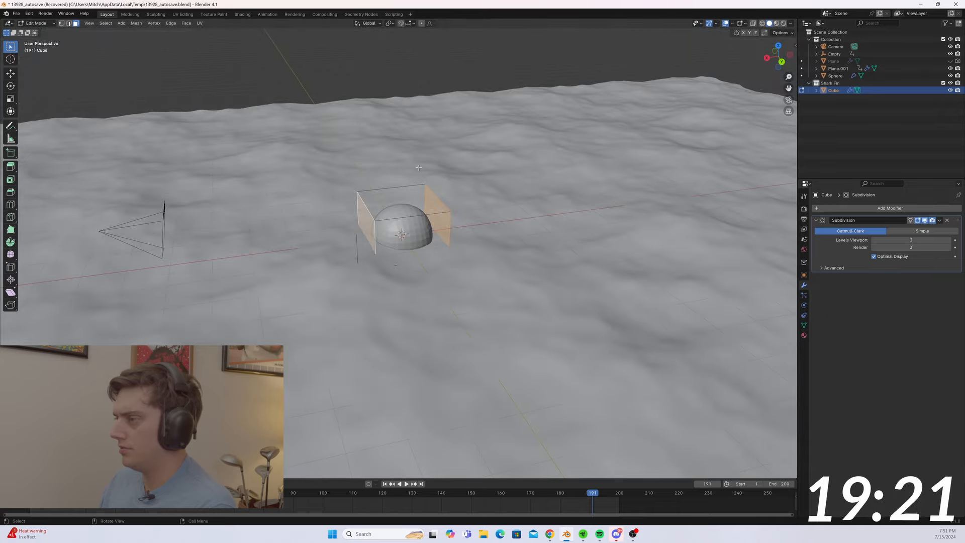
# Select the cube's two opposite Y-side faces and scale them closer together along Y to form a thin slab.
pyautogui.click(10, 98)
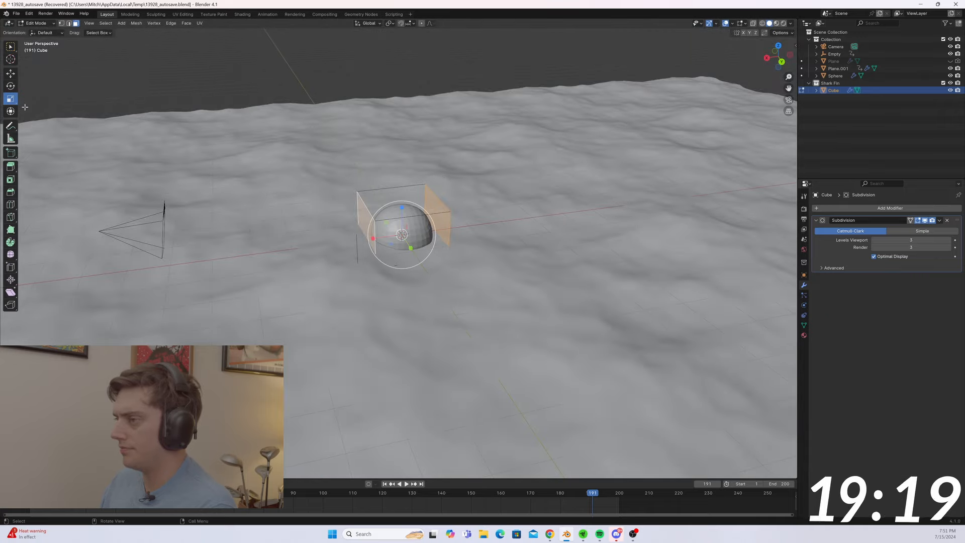
pyautogui.moveTo(397, 120); pyautogui.dragTo(276, 234, button='middle')
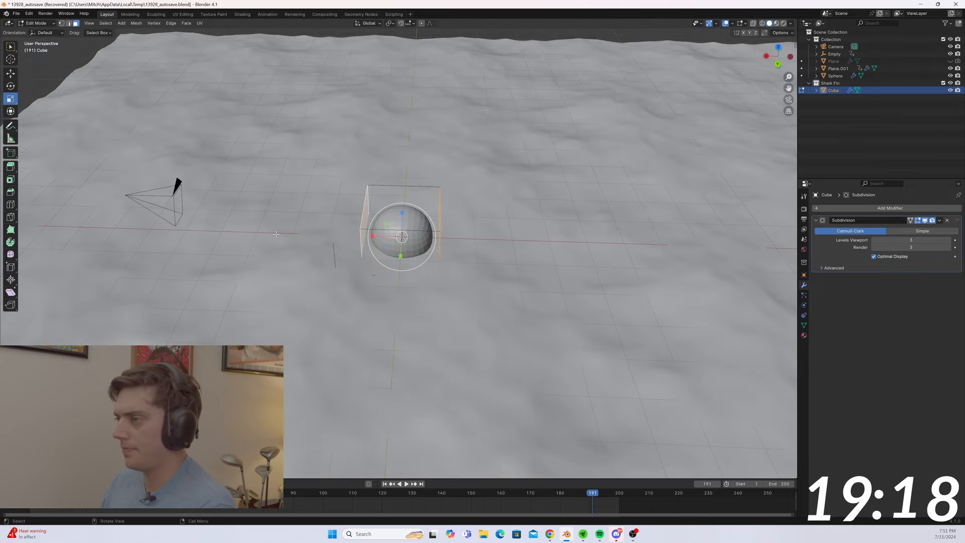
pyautogui.click(383, 244)
pyautogui.moveTo(383, 245); pyautogui.dragTo(206, 210, button='middle')
pyautogui.keyDown('shift'); pyautogui.click(404, 229); pyautogui.keyUp('shift')
pyautogui.moveTo(403, 221); pyautogui.dragTo(380, 223, button='middle')
pyautogui.moveTo(377, 224)
pyautogui.mouseDown()
pyautogui.moveTo(405, 226)
pyautogui.moveTo(394, 229)
pyautogui.mouseUp()
pyautogui.moveTo(394, 229); pyautogui.dragTo(367, 230, button='middle')
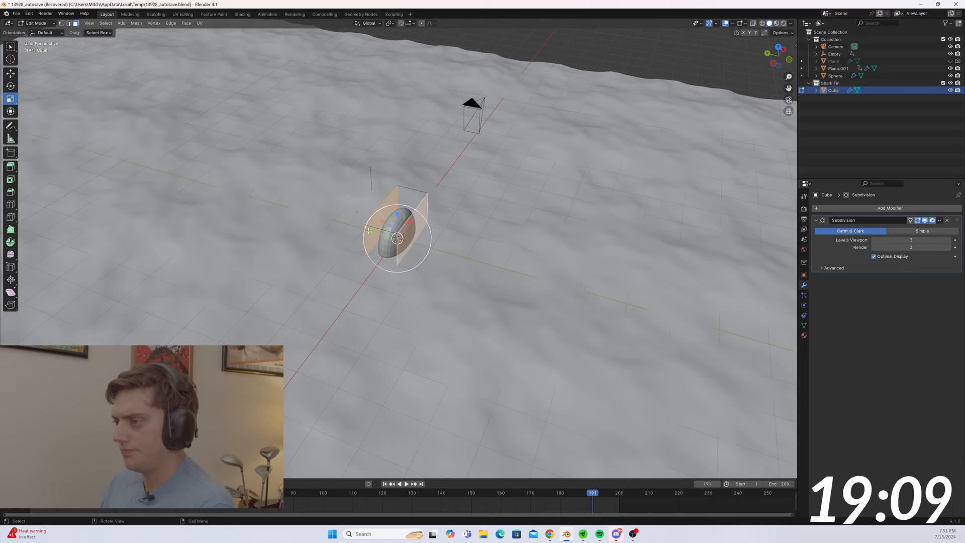
pyautogui.moveTo(369, 231); pyautogui.dragTo(381, 232)
pyautogui.moveTo(447, 216); pyautogui.dragTo(426, 220, button='middle')
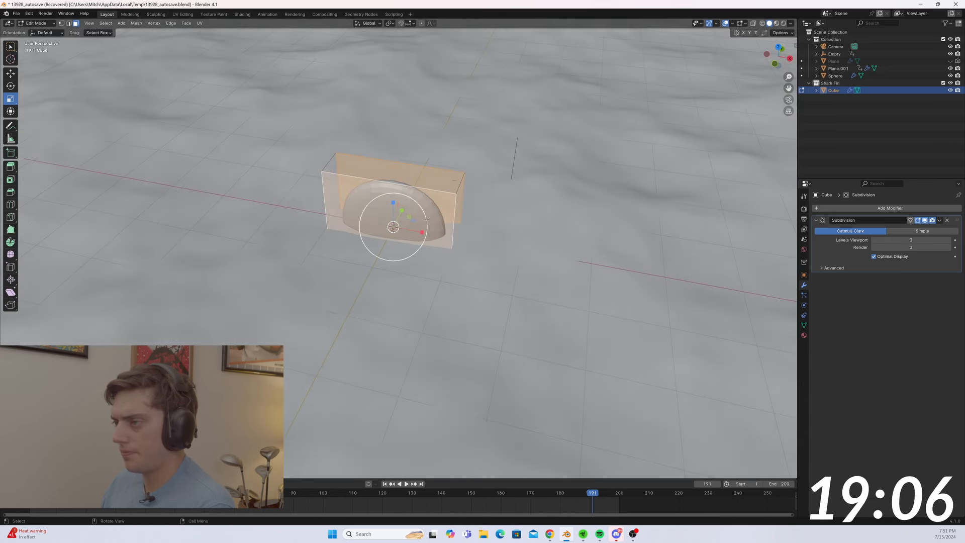
# Move the slab's two upper end edges toward each other along X in edge selection mode to taper the top.
pyautogui.click(68, 25)
pyautogui.click(10, 46)
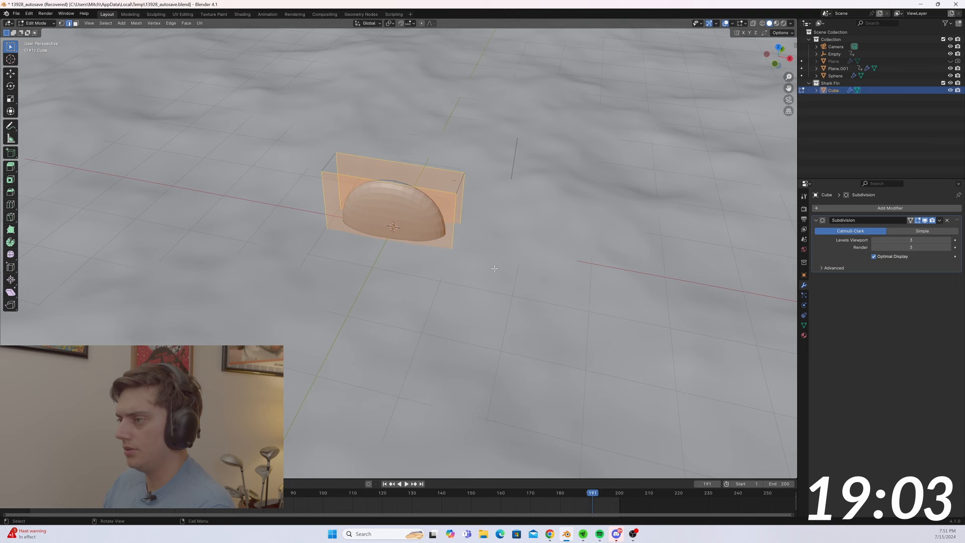
pyautogui.click(454, 188)
pyautogui.click(10, 73)
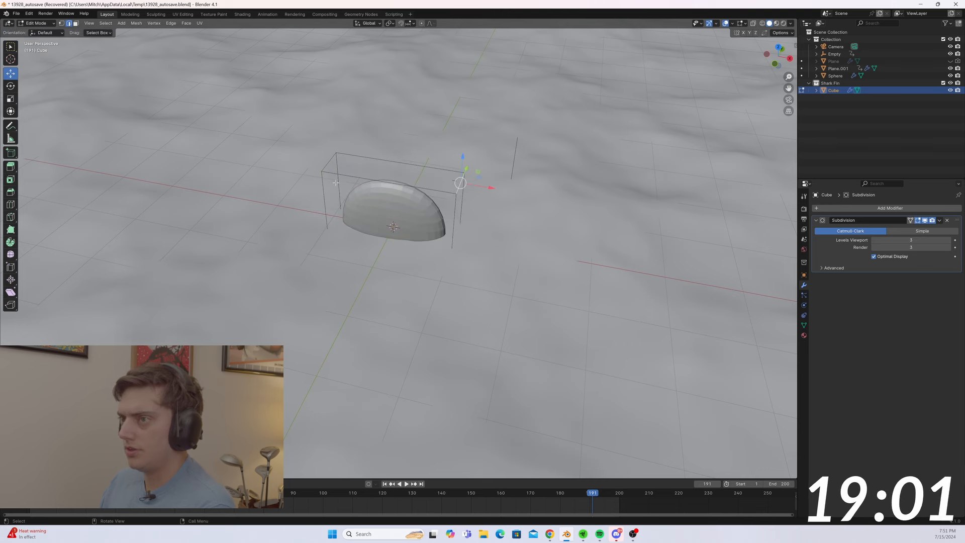
pyautogui.press('g')
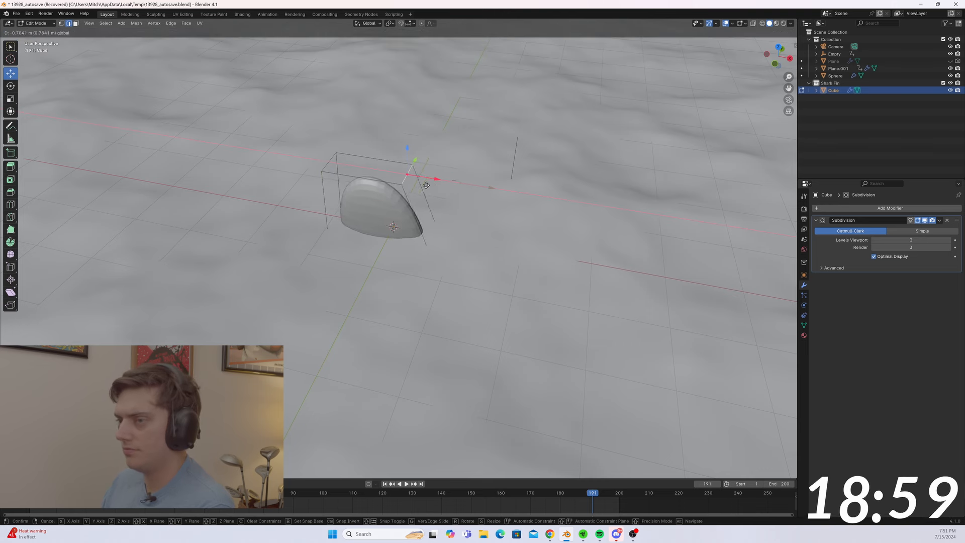
pyautogui.click(358, 161)
pyautogui.press('g')
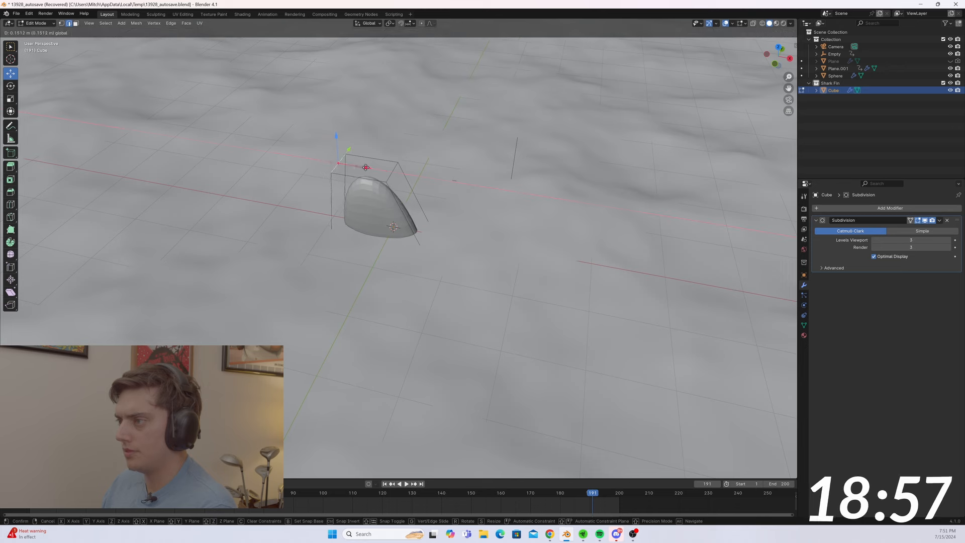
pyautogui.click(379, 168)
# Add two loop cuts to the slab, one vertical around its middle and one horizontal slid toward the bottom.
pyautogui.moveTo(379, 169); pyautogui.dragTo(322, 270, button='middle')
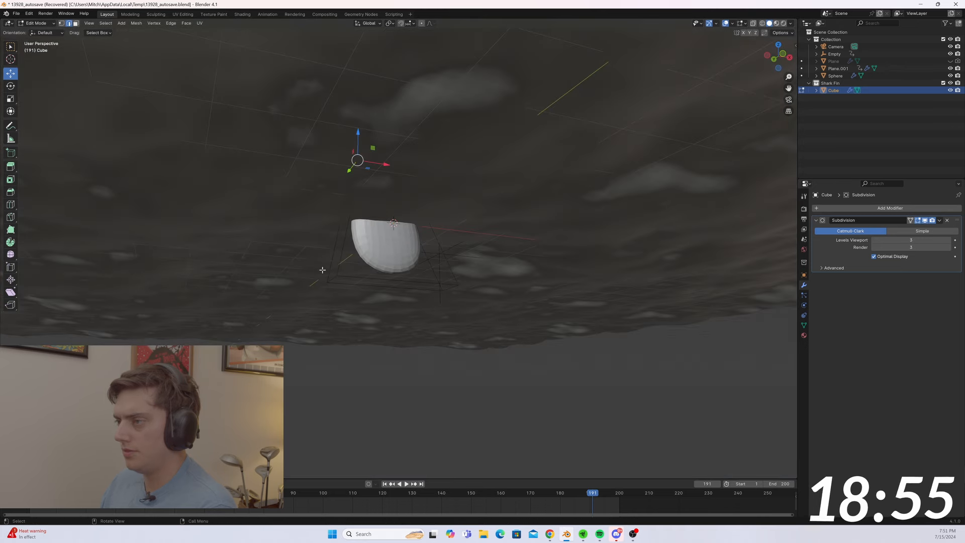
pyautogui.click(329, 276)
pyautogui.click(332, 279)
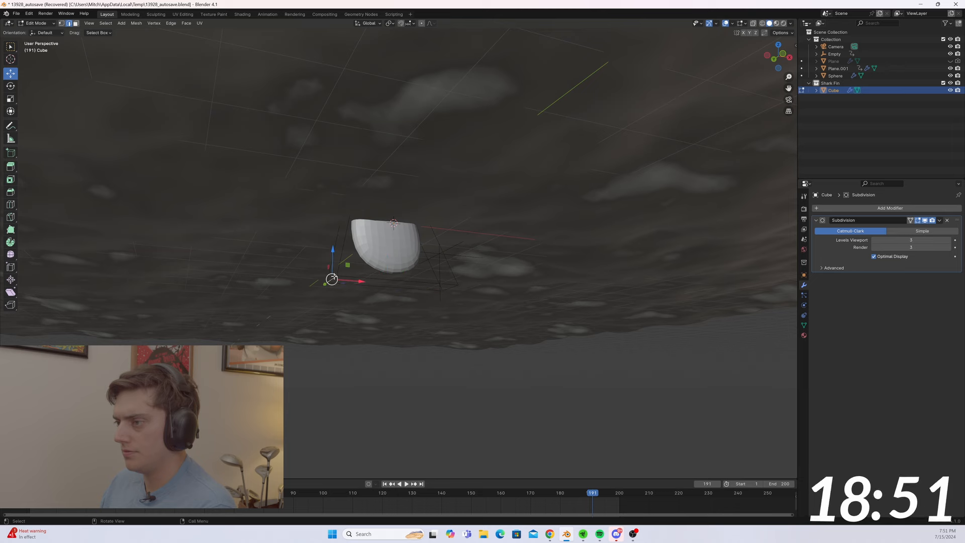
pyautogui.moveTo(353, 282); pyautogui.dragTo(385, 306, button='middle')
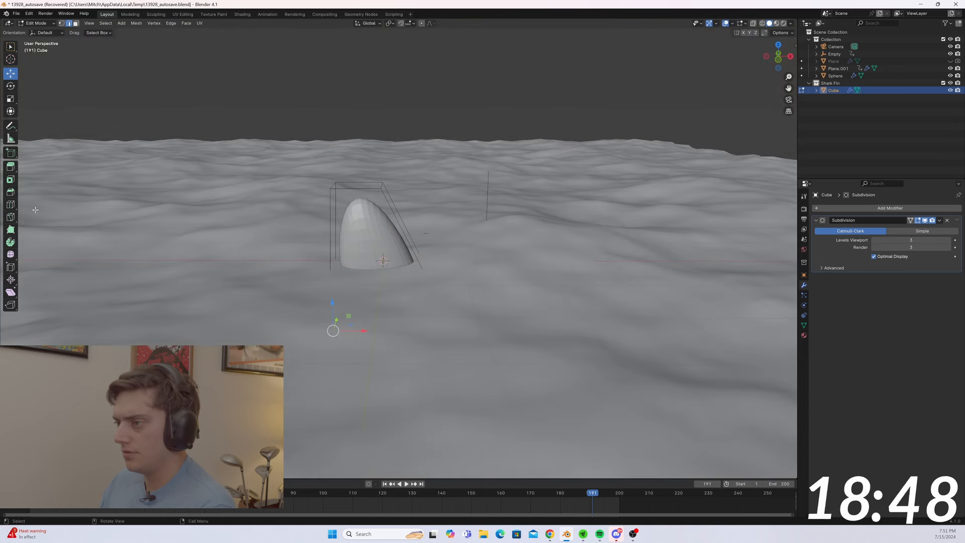
pyautogui.click(10, 204)
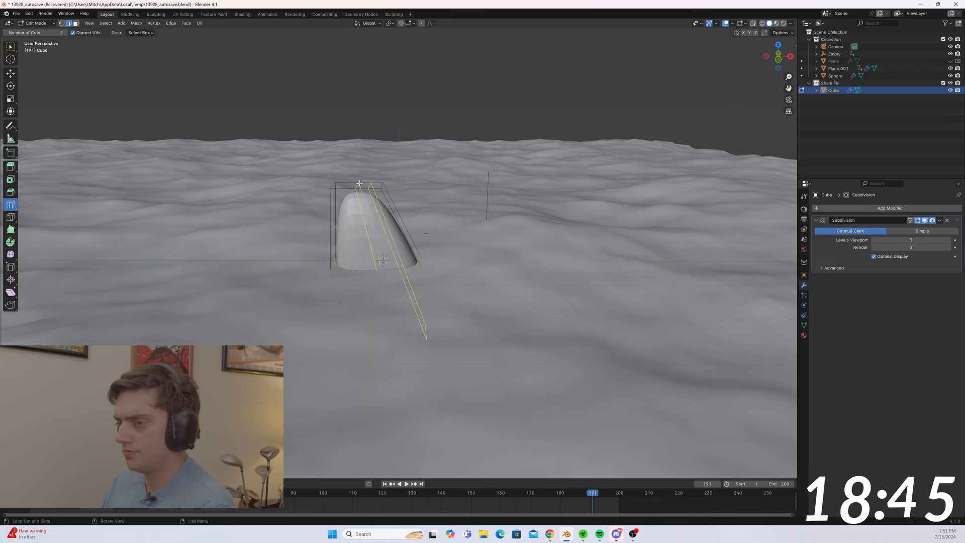
pyautogui.moveTo(362, 232); pyautogui.dragTo(380, 262, button='middle')
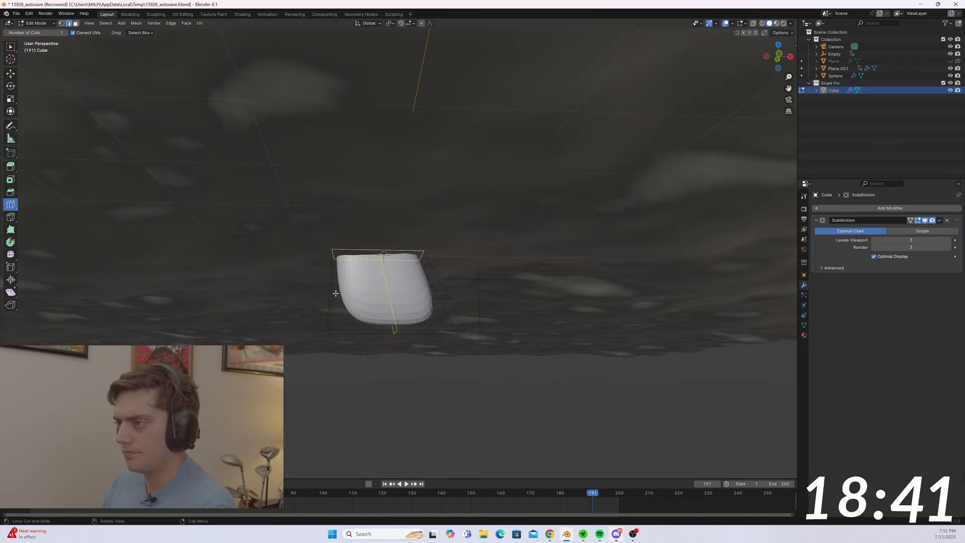
pyautogui.moveTo(331, 282); pyautogui.dragTo(323, 309)
pyautogui.moveTo(323, 309); pyautogui.dragTo(332, 231, button='middle')
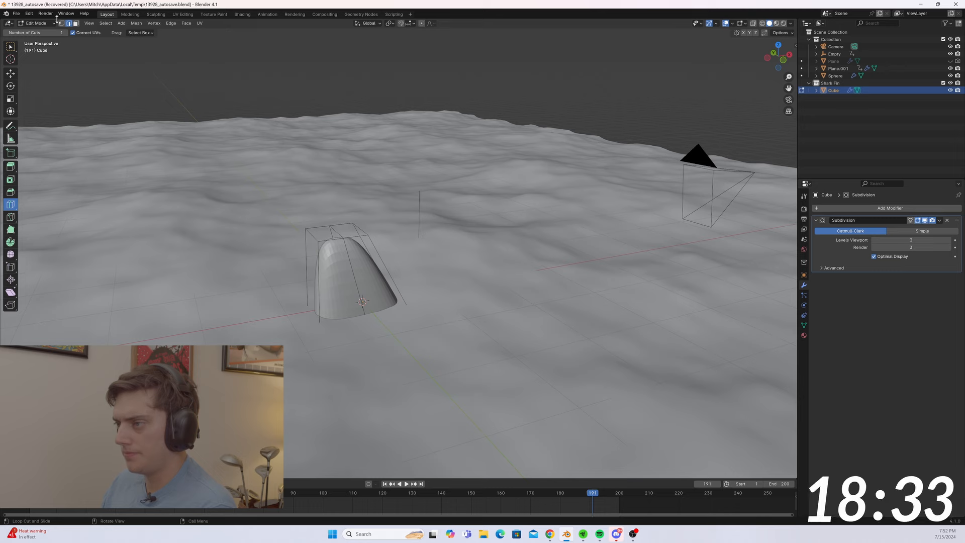
# Select the long edges along both sides of the fin's top and scale them closer together along Y.
pyautogui.click(10, 49)
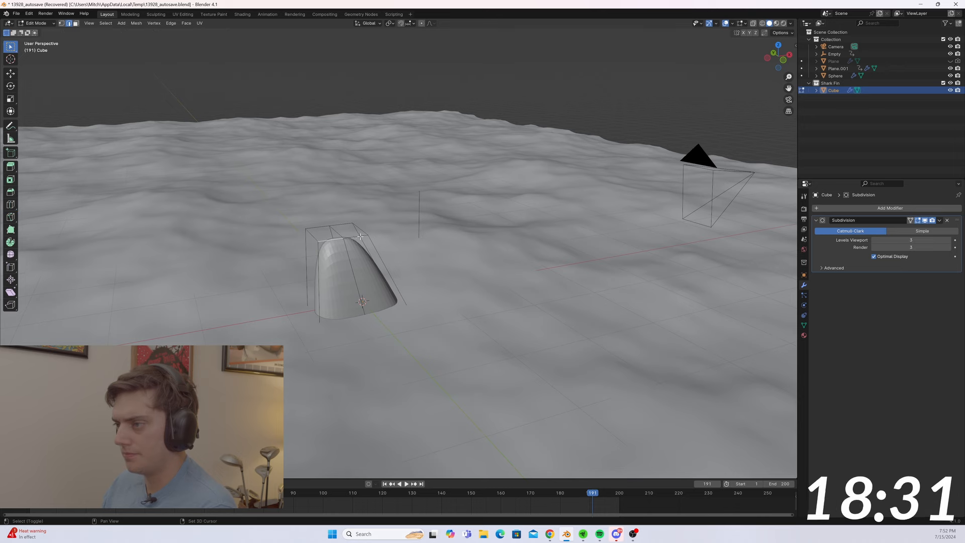
pyautogui.moveTo(361, 236); pyautogui.dragTo(322, 215, button='middle')
pyautogui.click(10, 98)
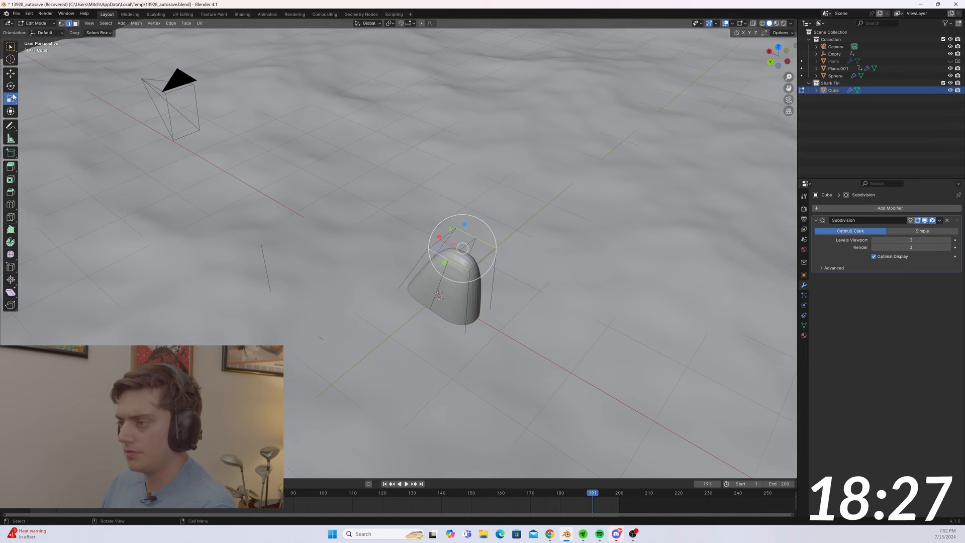
pyautogui.scroll(4, 463, 295)
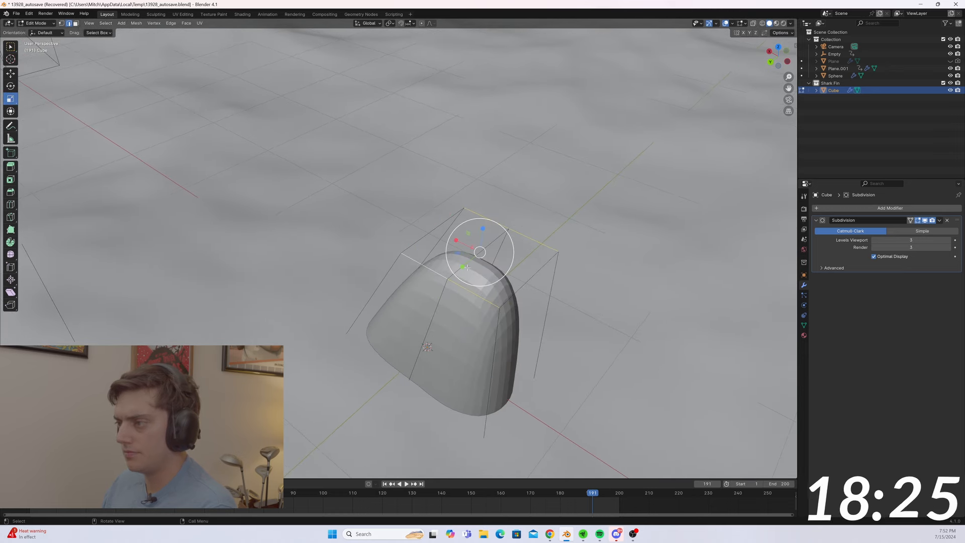
pyautogui.moveTo(467, 267); pyautogui.dragTo(478, 260)
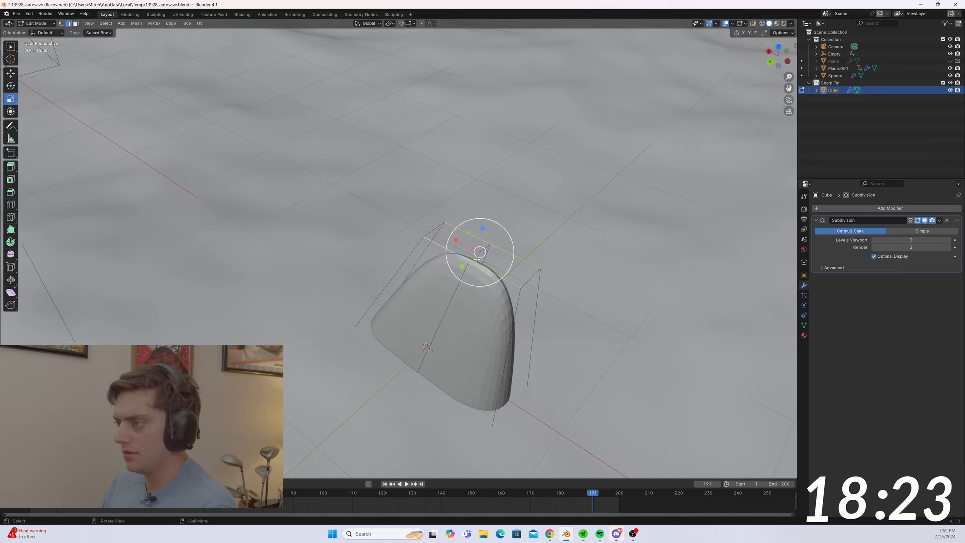
# Move the short end edges of the fin's top inward along X, one end after the other, to narrow the tip.
pyautogui.click(433, 227)
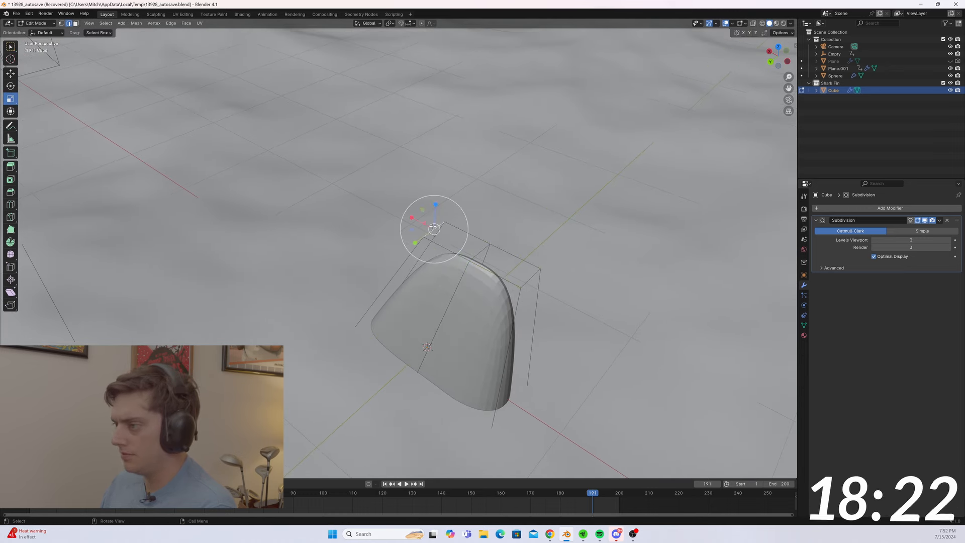
pyautogui.click(13, 74)
pyautogui.moveTo(412, 217); pyautogui.dragTo(432, 228)
pyautogui.click(528, 281)
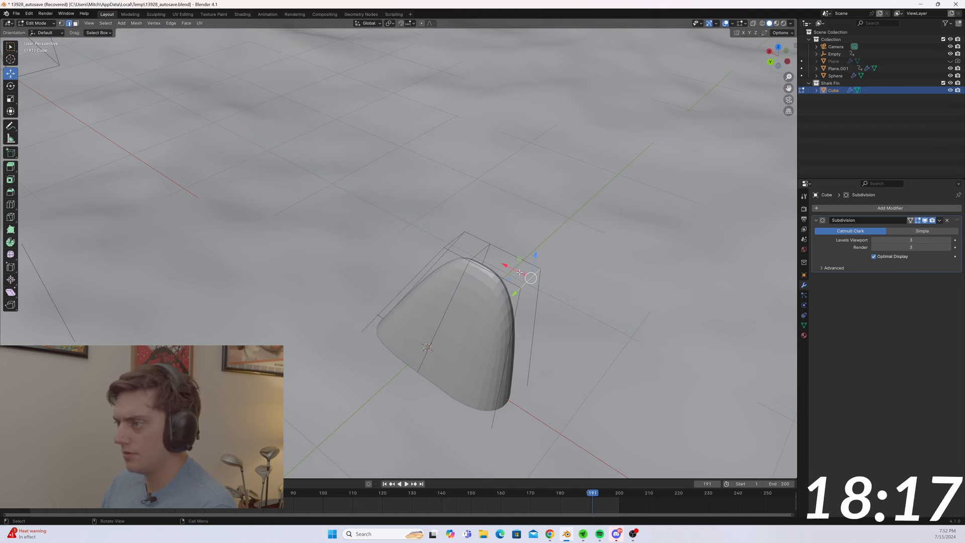
pyautogui.moveTo(527, 280); pyautogui.dragTo(504, 262)
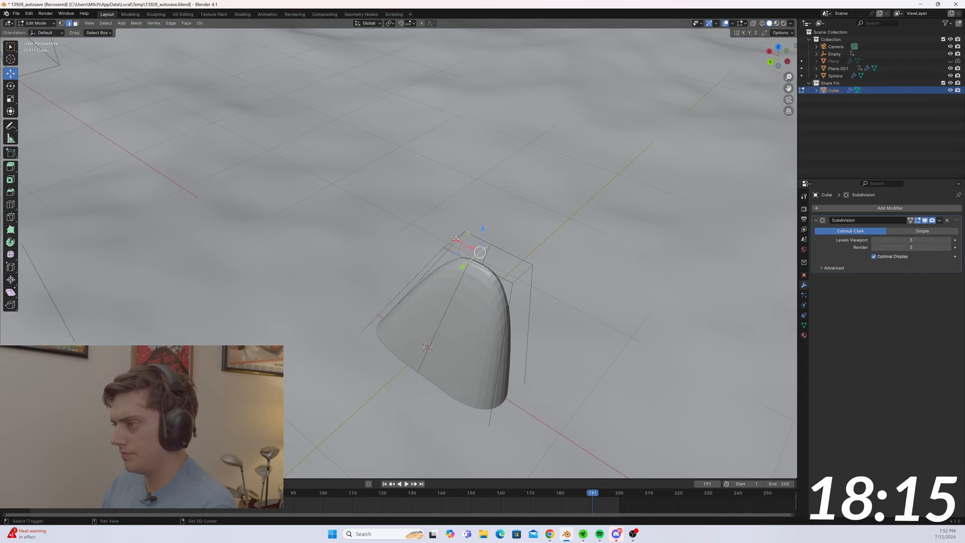
# Return to Object Mode, shade the fin smooth and deselect it.
pyautogui.press('Tab')
pyautogui.moveTo(452, 237); pyautogui.dragTo(467, 258, button='middle')
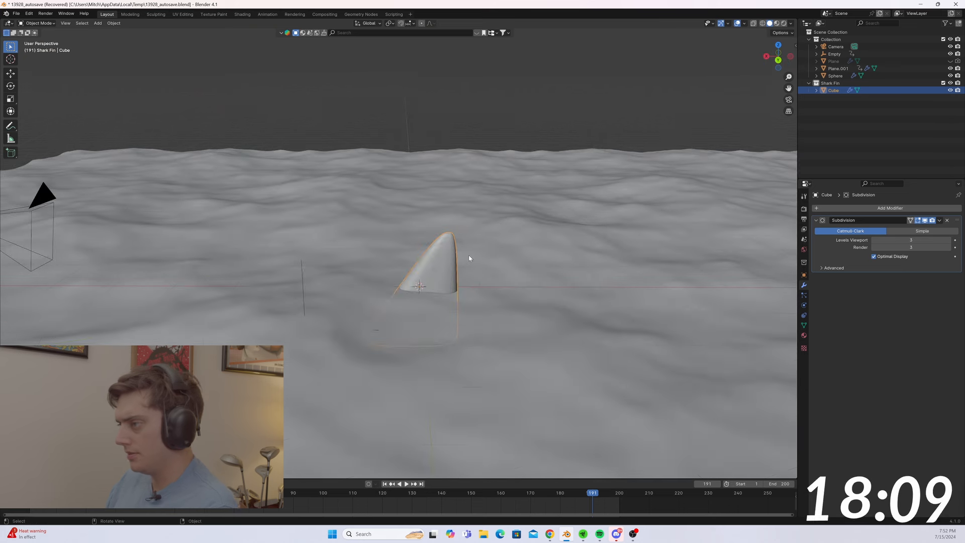
pyautogui.rightClick(430, 267)
pyautogui.click(430, 267)
pyautogui.click(503, 251)
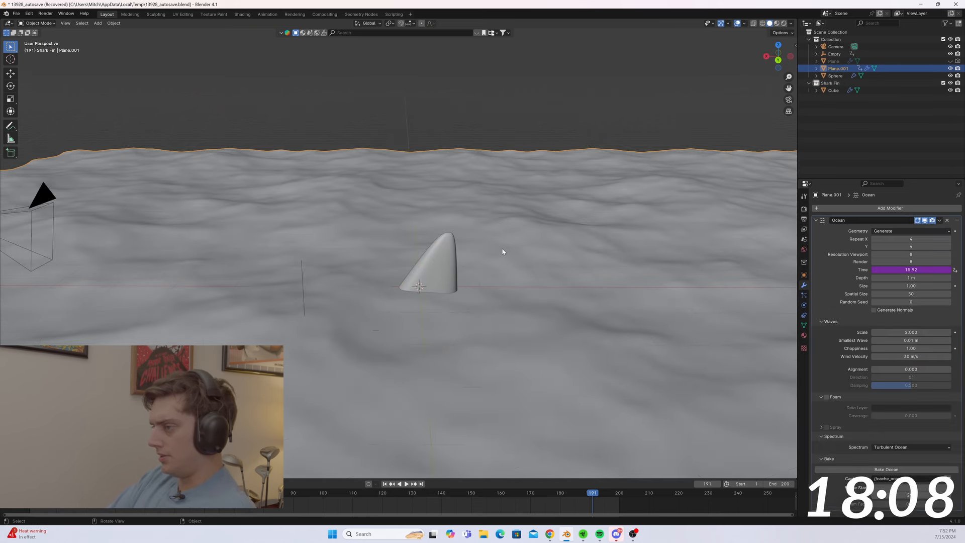
# Give the fin a new material with a dark purple base color (hue 0.720, saturation 0.702, value 0.048) and roughness 0.180.
pyautogui.click(441, 269)
pyautogui.click(804, 335)
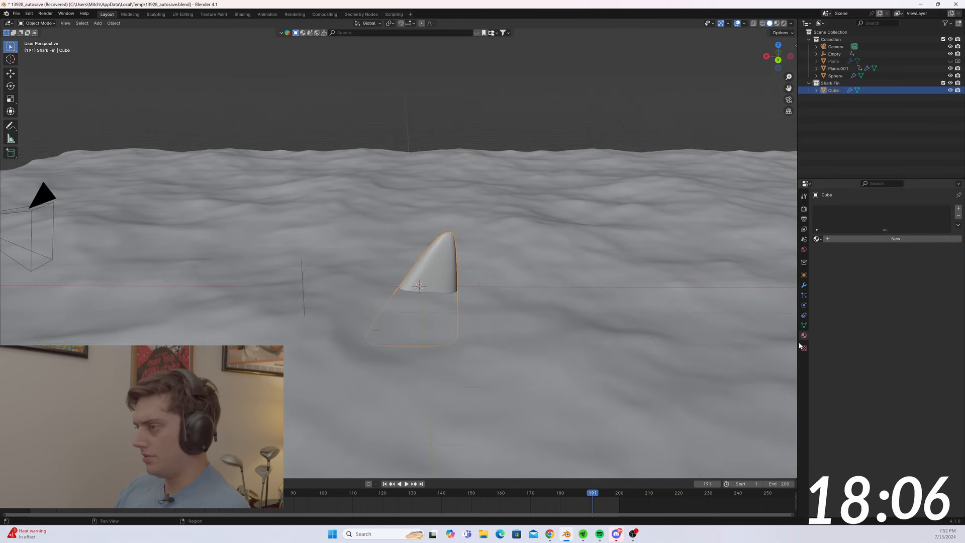
pyautogui.click(880, 238)
pyautogui.click(899, 284)
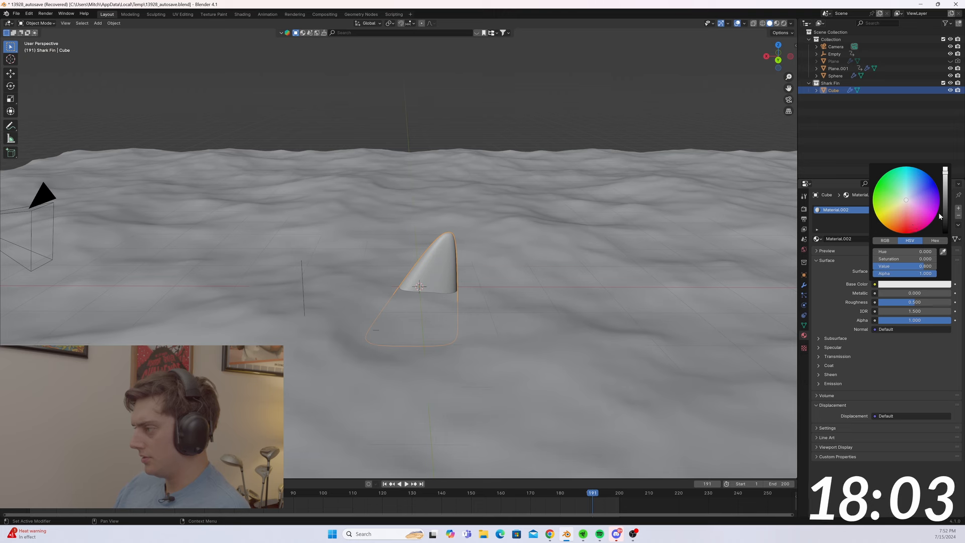
pyautogui.moveTo(940, 216); pyautogui.dragTo(944, 233)
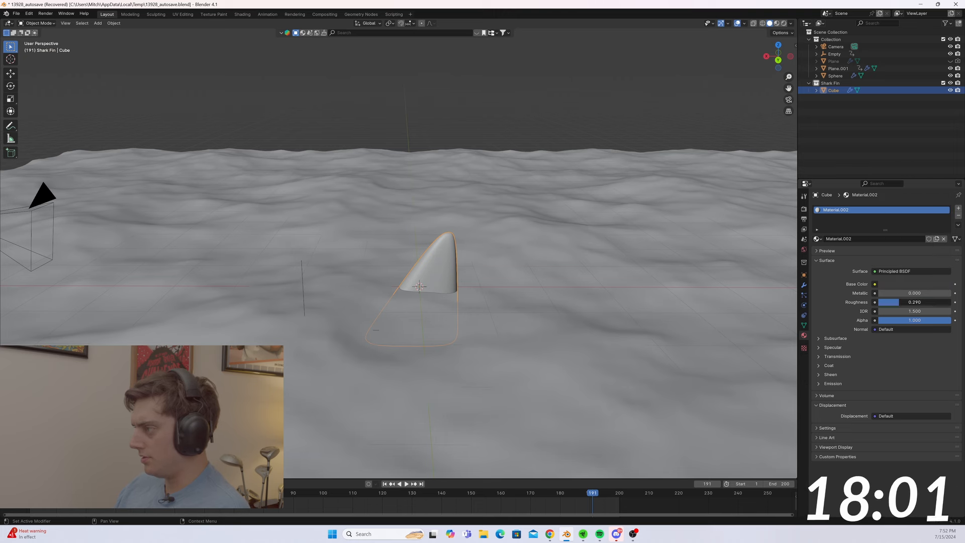
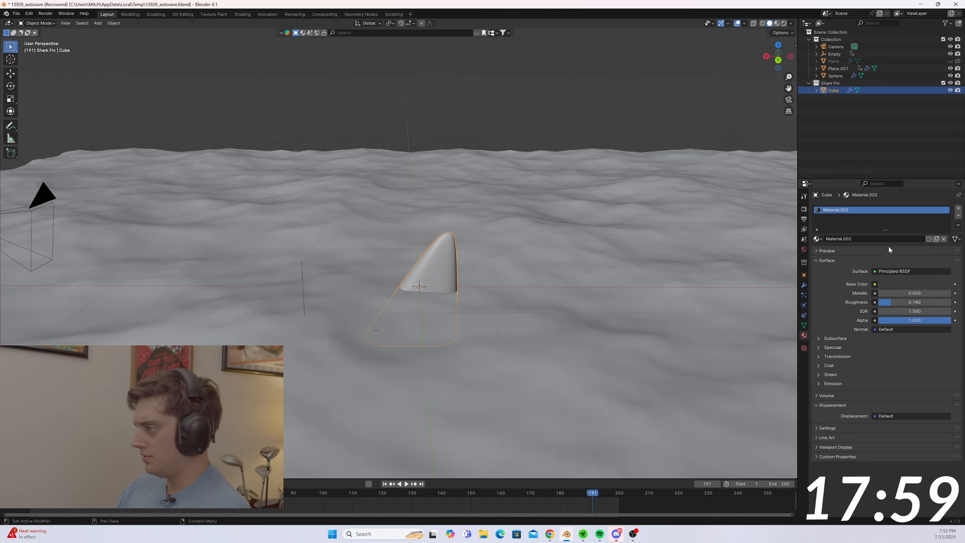
pyautogui.click(894, 284)
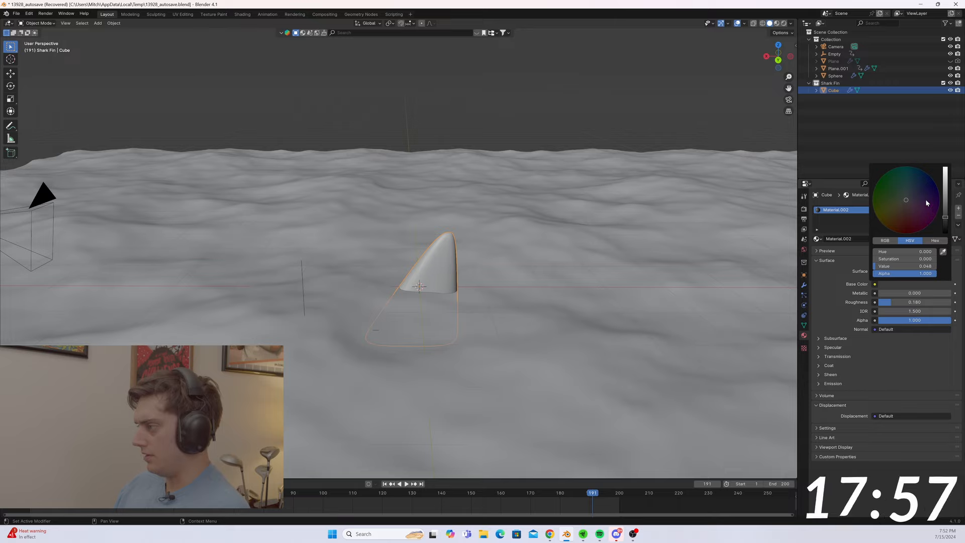
pyautogui.moveTo(927, 202); pyautogui.dragTo(922, 198)
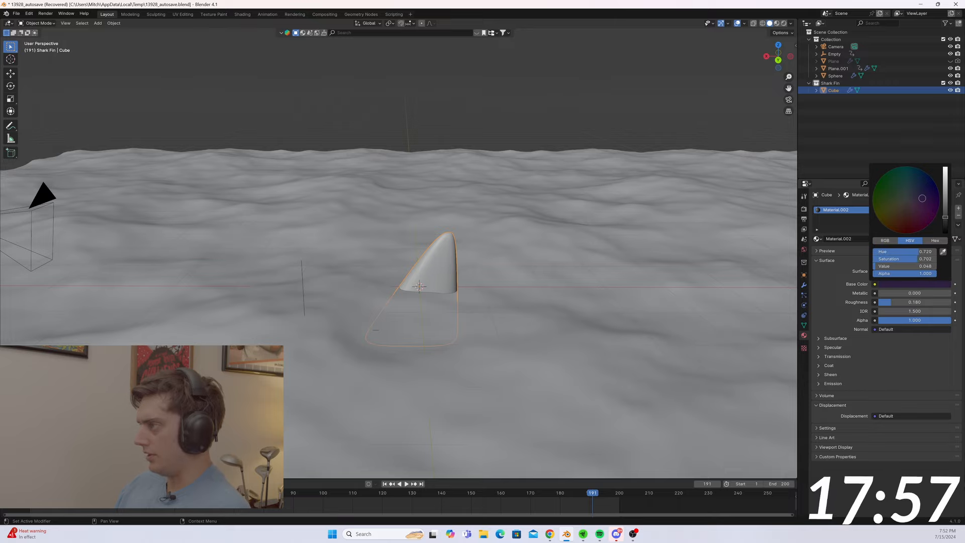
# Preview the fin against the sun in rendered viewport shading, seen through the scene camera.
pyautogui.click(784, 23)
pyautogui.moveTo(682, 121)
pyautogui.mouseDown(button='middle')
pyautogui.moveTo(517, 203)
pyautogui.moveTo(285, 189)
pyautogui.moveTo(630, 127)
pyautogui.mouseUp(button='middle')
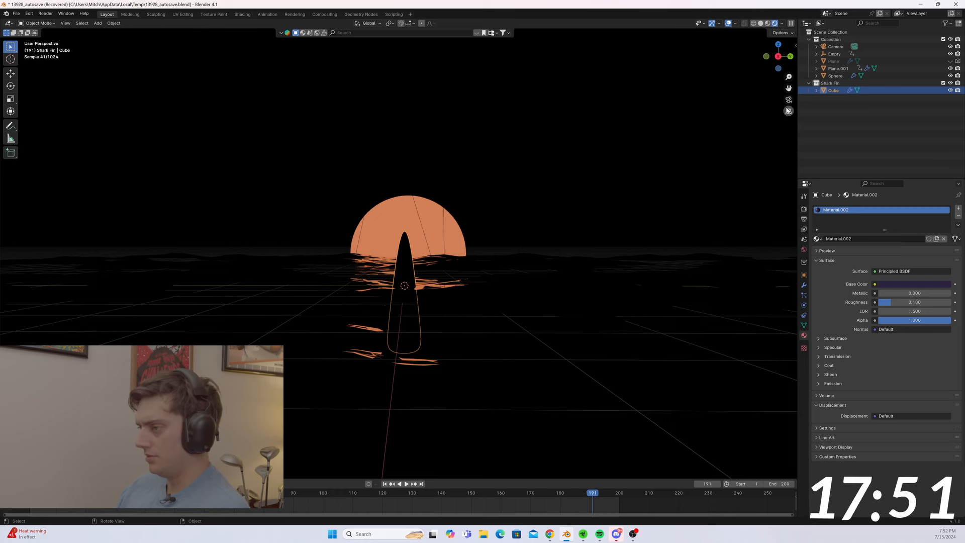
pyautogui.click(789, 99)
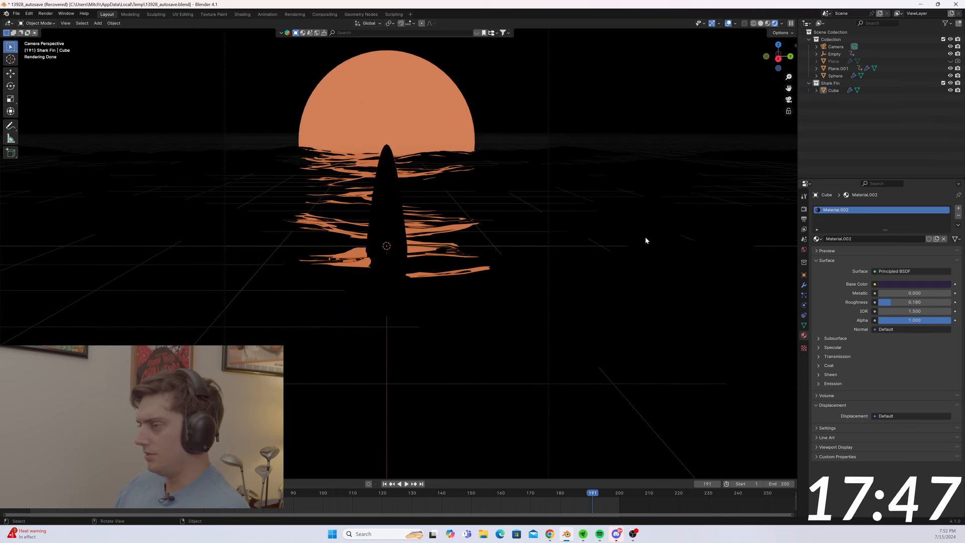
# Set the fin's Subdivision modifier to 4 levels for both viewport and render.
pyautogui.click(803, 285)
pyautogui.click(909, 240)
pyautogui.write('4')
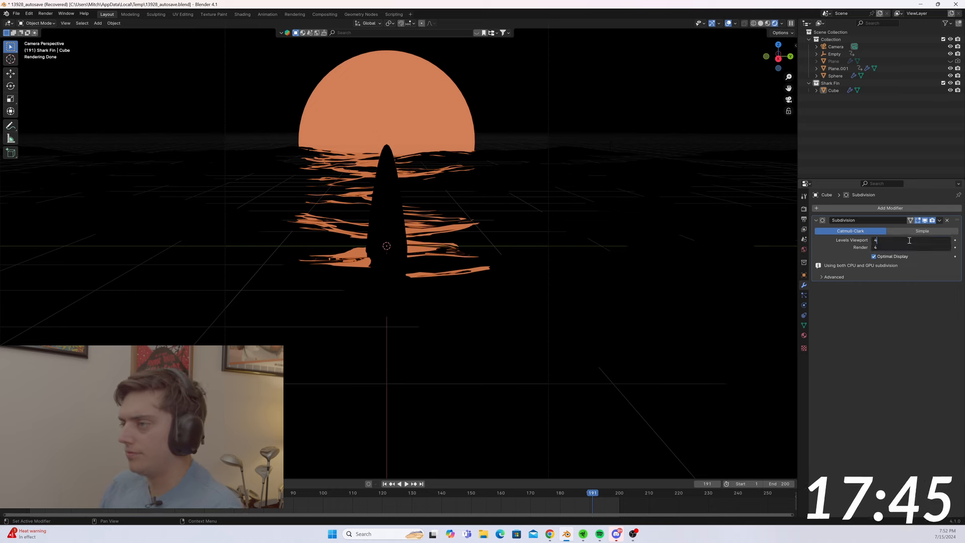
pyautogui.press('Return')
pyautogui.click(397, 178)
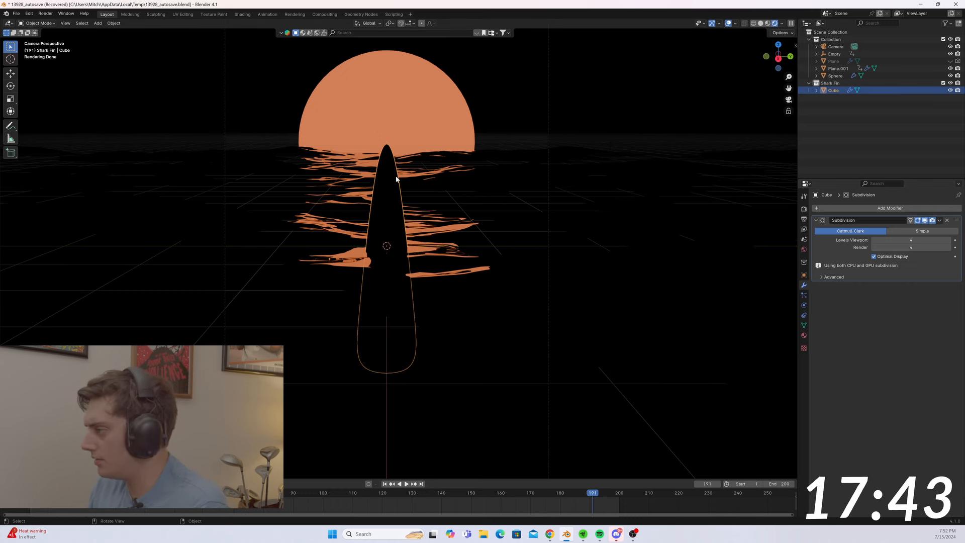
# Exclude the Shark Fin collection from the view layer and show the whole ocean in solid viewport shading.
pyautogui.click(943, 83)
pyautogui.moveTo(727, 147); pyautogui.dragTo(649, 144, button='middle')
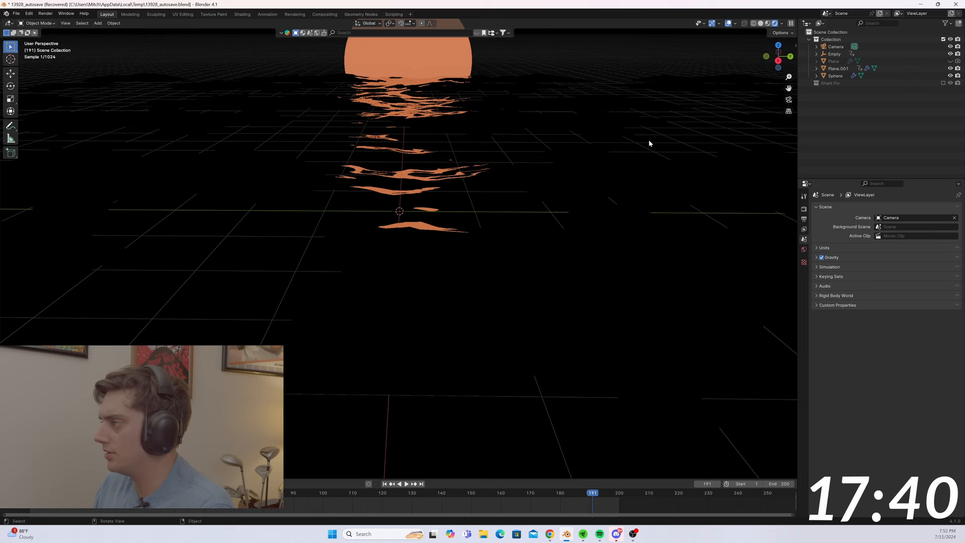
pyautogui.click(761, 24)
pyautogui.moveTo(586, 112); pyautogui.dragTo(582, 140, button='middle')
pyautogui.scroll(-9, 582, 140)
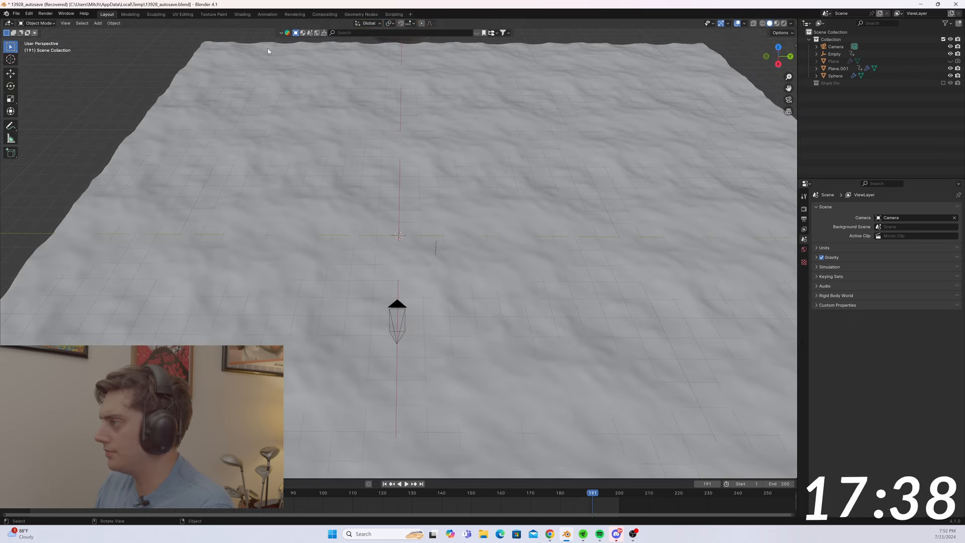
# Add a Bézier circle at the origin and scale it up into a large ring on the ocean.
pyautogui.click(98, 24)
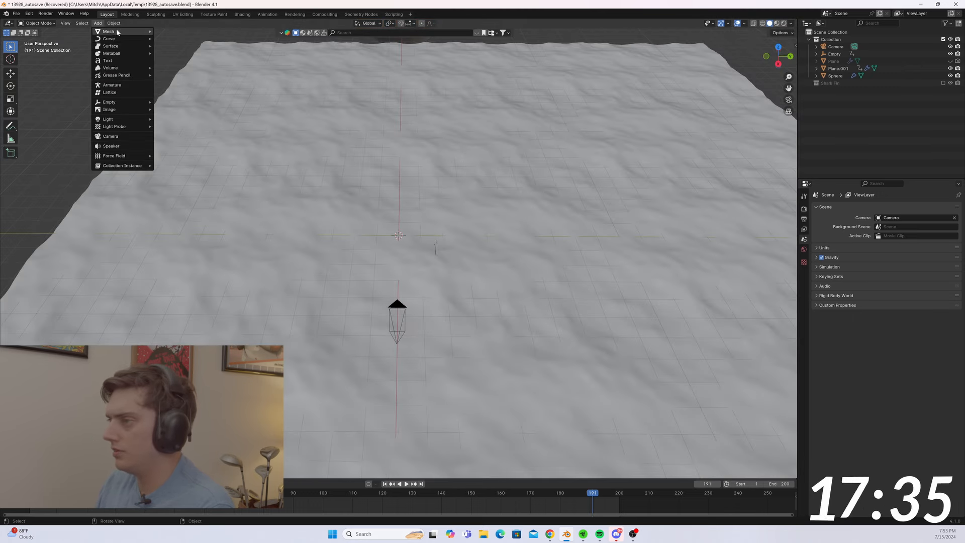
pyautogui.moveTo(116, 38)
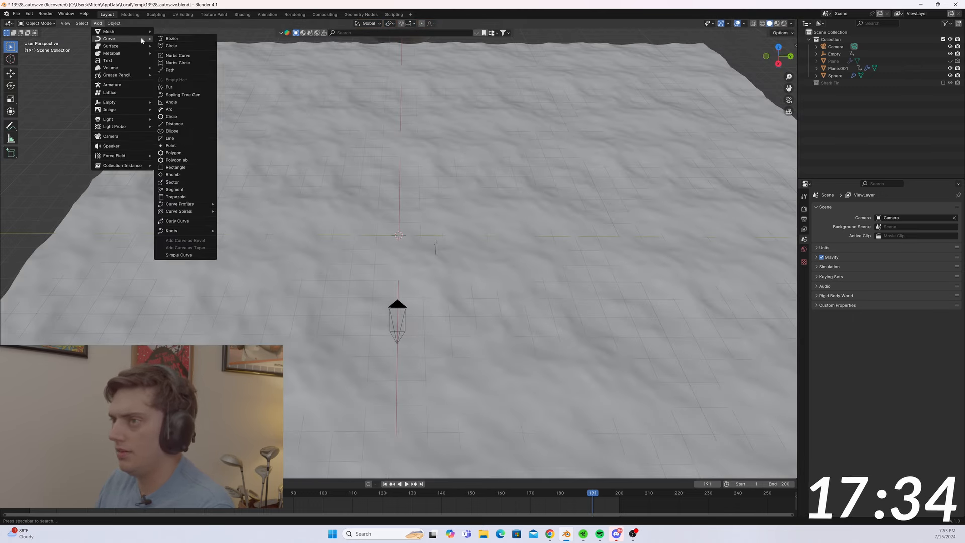
pyautogui.click(171, 46)
pyautogui.moveTo(352, 141); pyautogui.dragTo(391, 139, button='middle')
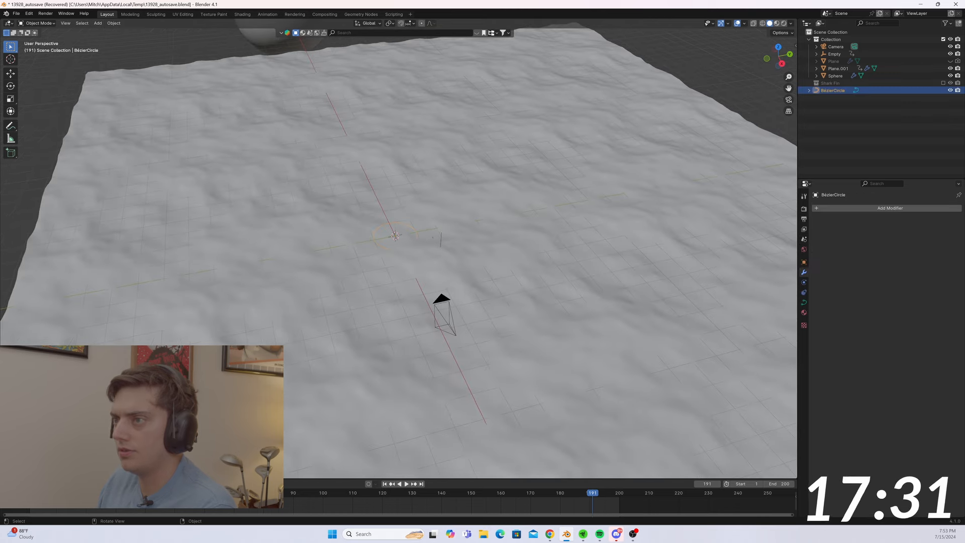
pyautogui.moveTo(342, 308); pyautogui.dragTo(461, 314, button='middle')
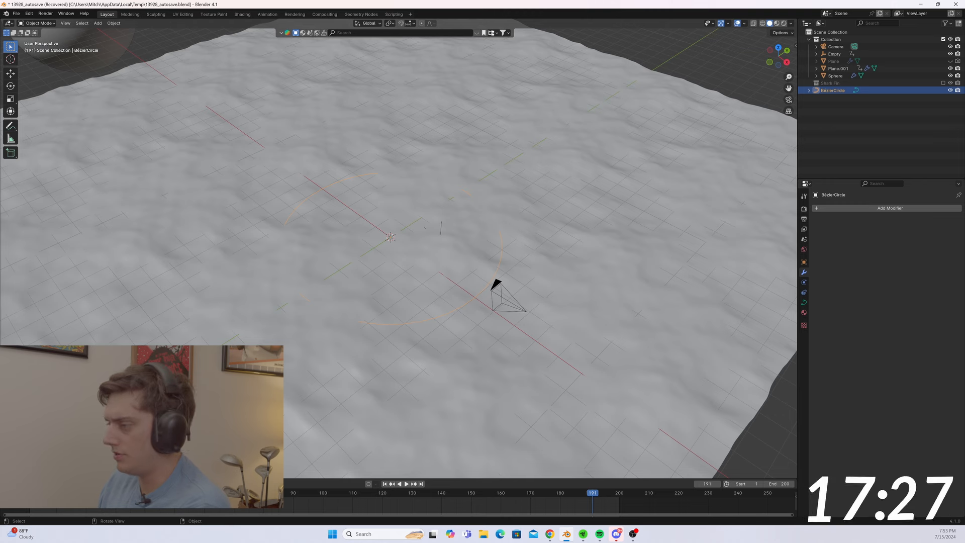
# Stretch the Bézier circle into an ellipse with a scale of 1.430 on X and 0.700 on Y.
pyautogui.click(804, 262)
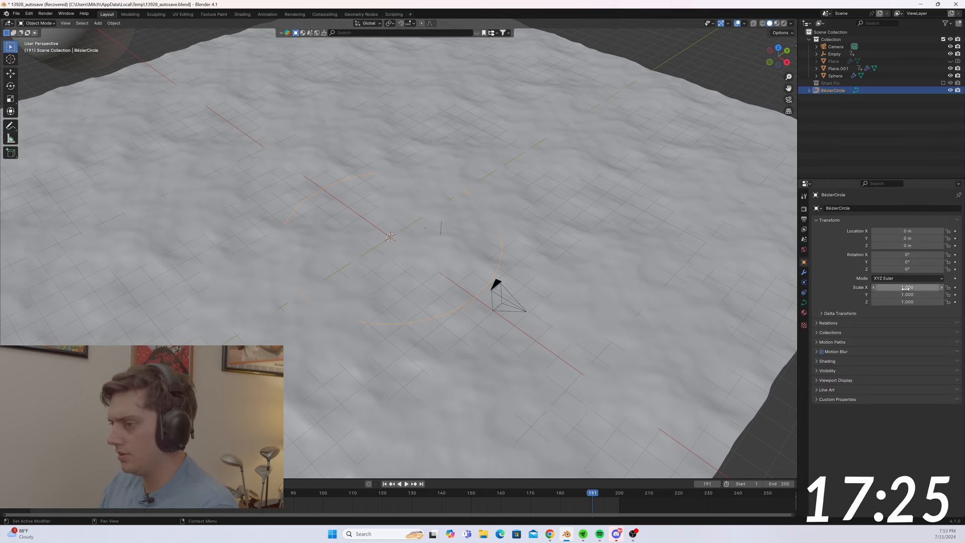
pyautogui.moveTo(905, 295); pyautogui.dragTo(867, 287)
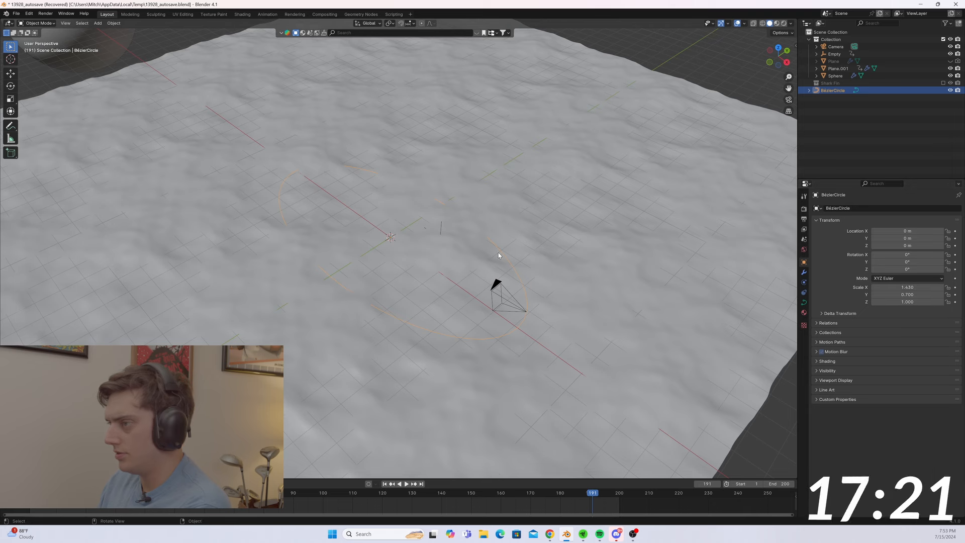
pyautogui.moveTo(402, 272); pyautogui.dragTo(430, 270, button='middle')
# Subdivide the Bézier circle's segment between its near-side point and the point by the camera, and shift the new point outward.
pyautogui.press('Tab')
pyautogui.click(429, 271)
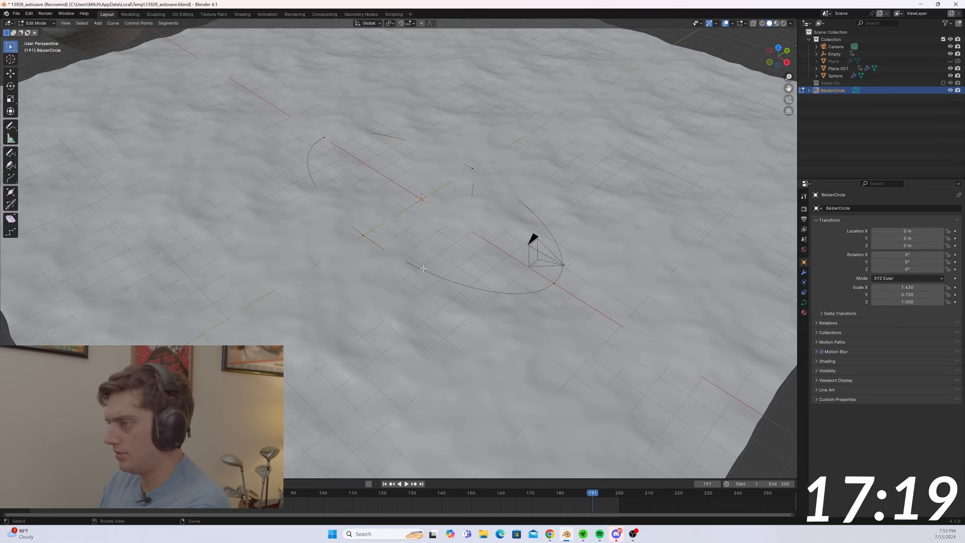
pyautogui.click(379, 236)
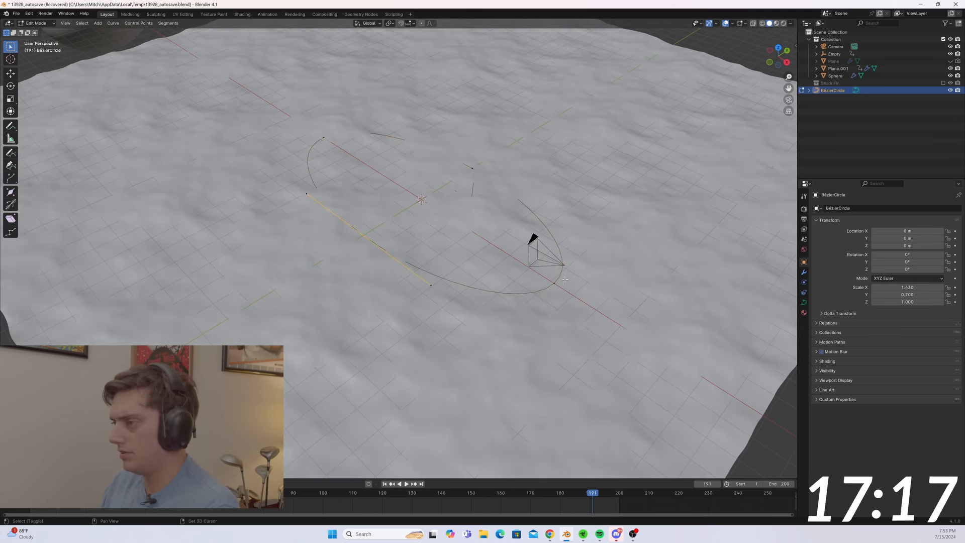
pyautogui.rightClick(537, 284)
pyautogui.click(533, 282)
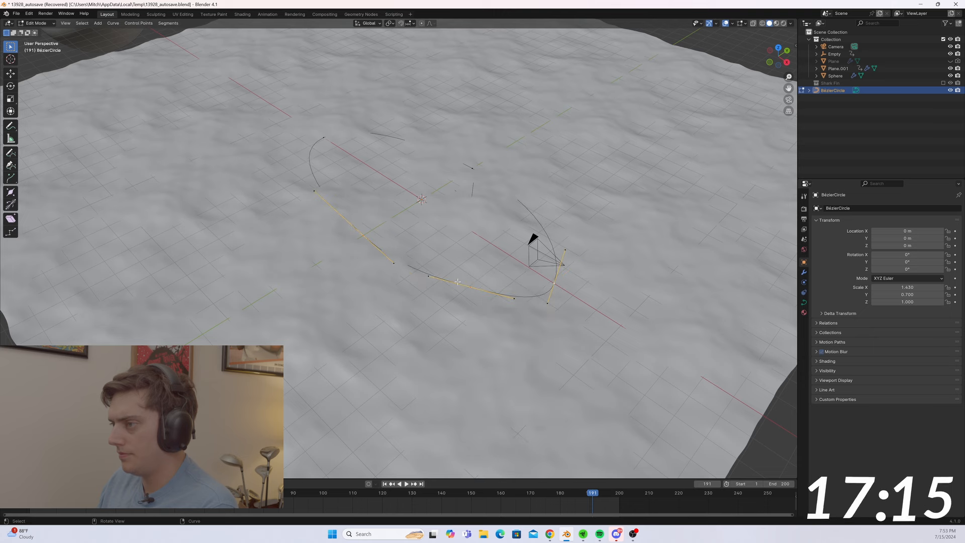
pyautogui.click(468, 285)
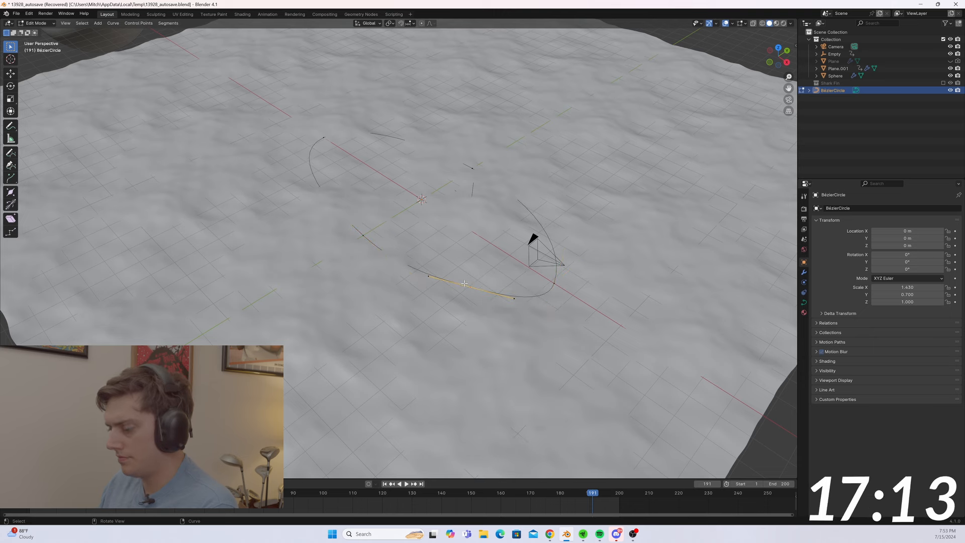
pyautogui.click(15, 76)
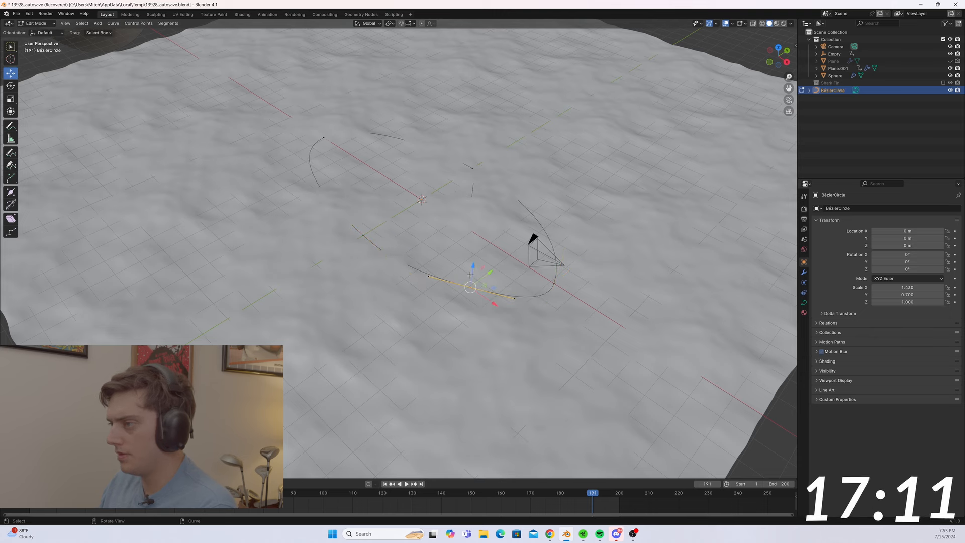
pyautogui.moveTo(314, 108); pyautogui.dragTo(312, 129, button='middle')
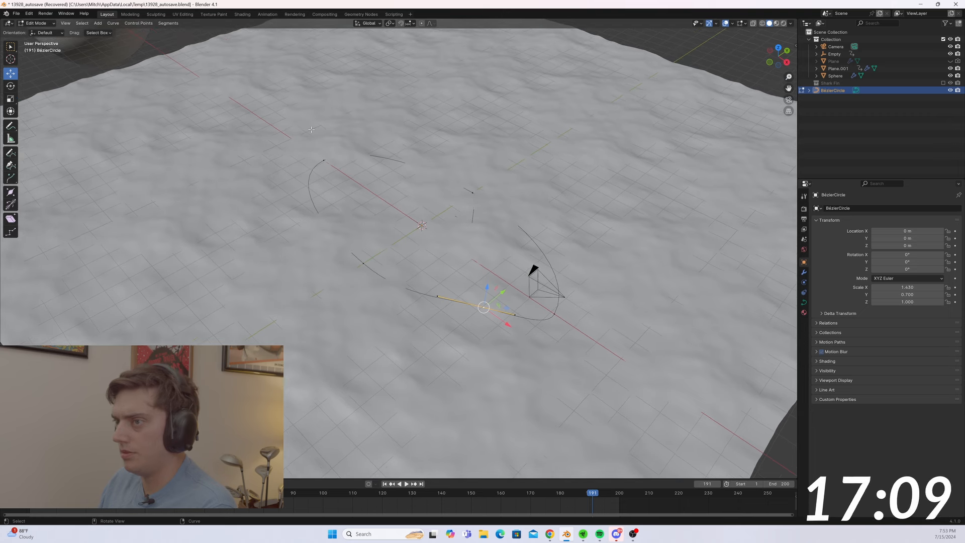
# Pull the curve's far end point inward, subdivide the segment joining it to the near-side point, and move the new point outward.
pyautogui.click(324, 160)
pyautogui.moveTo(344, 174); pyautogui.dragTo(361, 185)
pyautogui.keyDown('shift'); pyautogui.click(363, 264); pyautogui.keyUp('shift')
pyautogui.rightClick(360, 263)
pyautogui.click(354, 262)
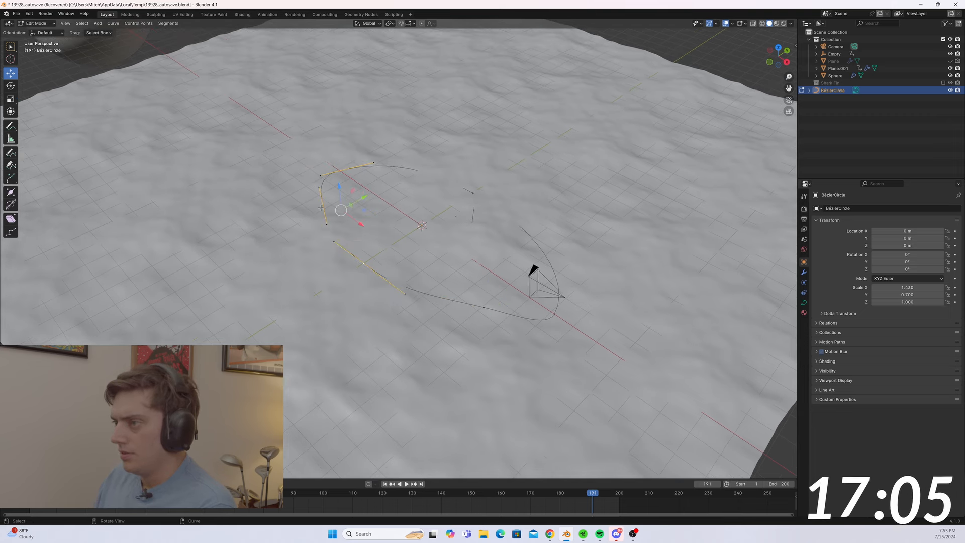
pyautogui.moveTo(340, 200); pyautogui.dragTo(319, 196)
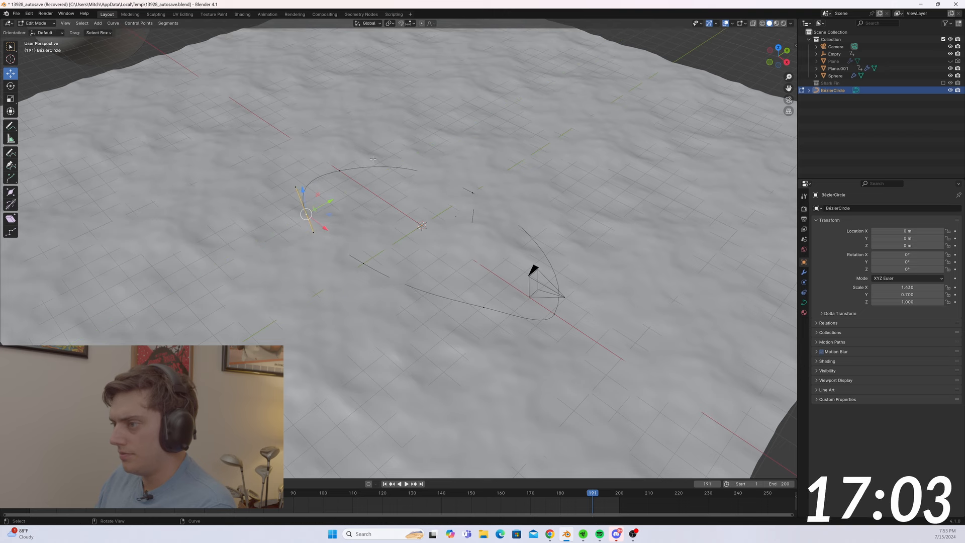
# Subdivide the curve segment between the far end point and the opposite side point, and move the new point inward.
pyautogui.keyDown('shift'); pyautogui.click(478, 191); pyautogui.keyUp('shift')
pyautogui.rightClick(471, 193)
pyautogui.click(472, 192)
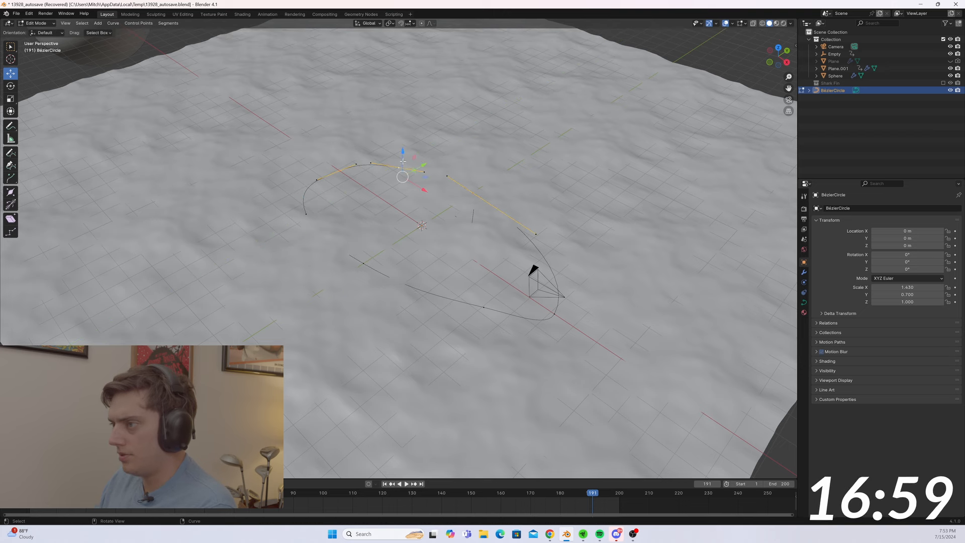
pyautogui.moveTo(412, 161); pyautogui.dragTo(405, 181)
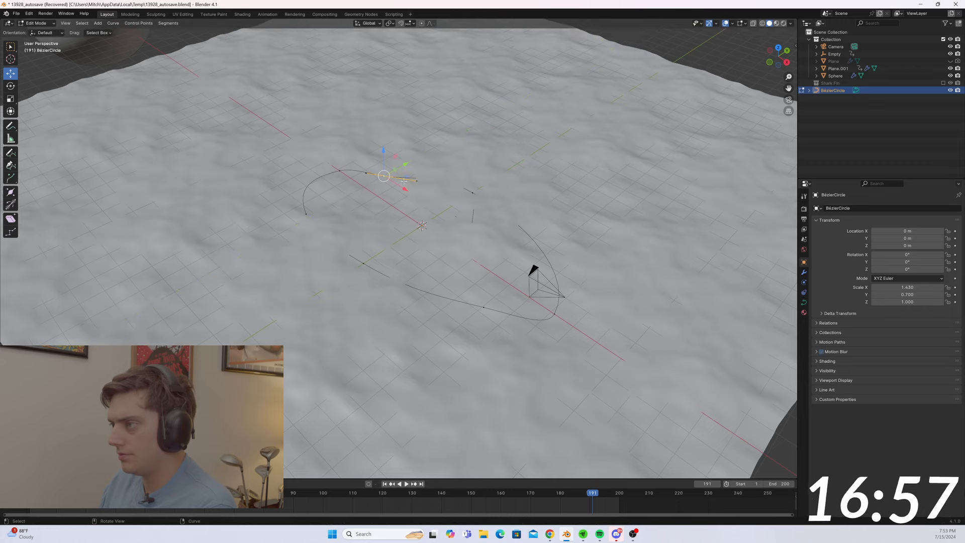
# Subdivide the remaining curve segment near the camera, move its new point outward along Y, and return to Object Mode.
pyautogui.moveTo(542, 246); pyautogui.dragTo(448, 230, button='middle')
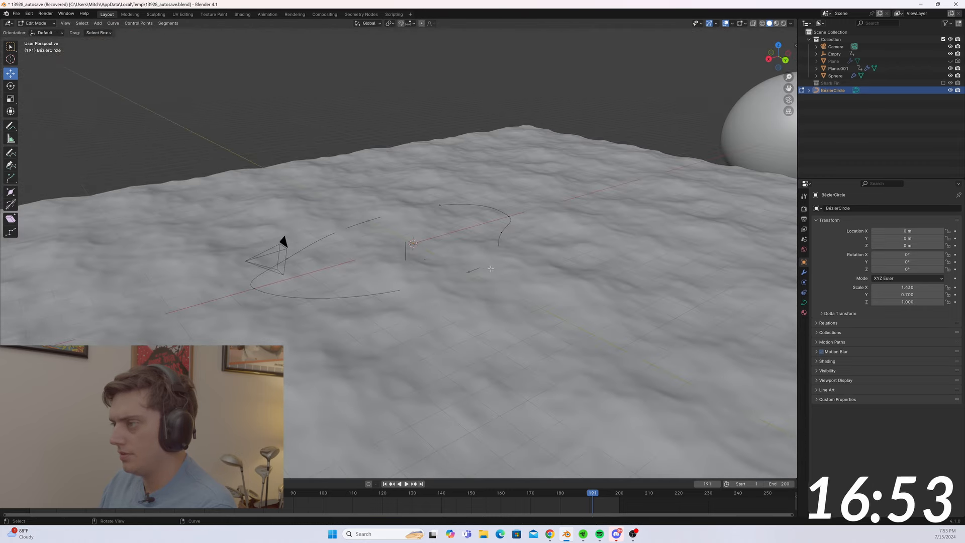
pyautogui.rightClick(252, 289)
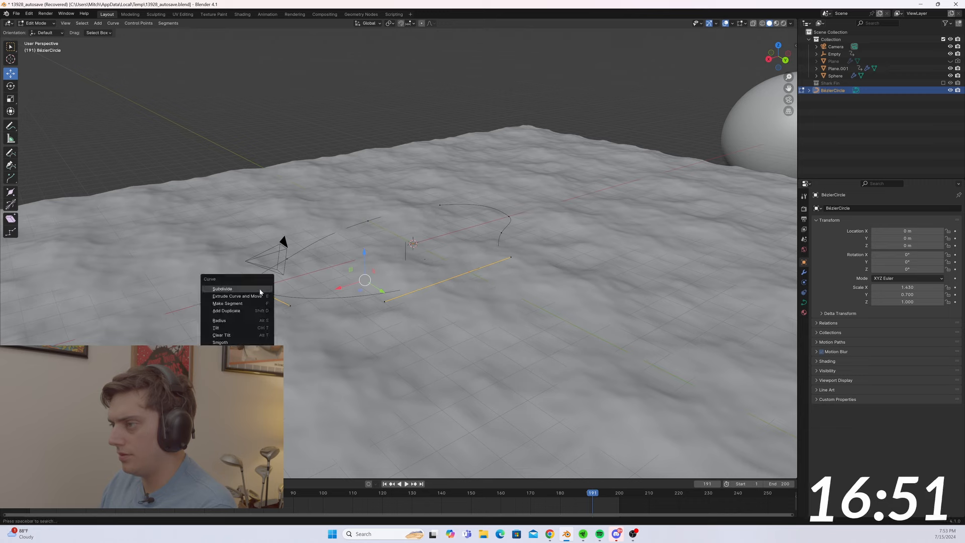
pyautogui.click(241, 285)
pyautogui.press('Tab')
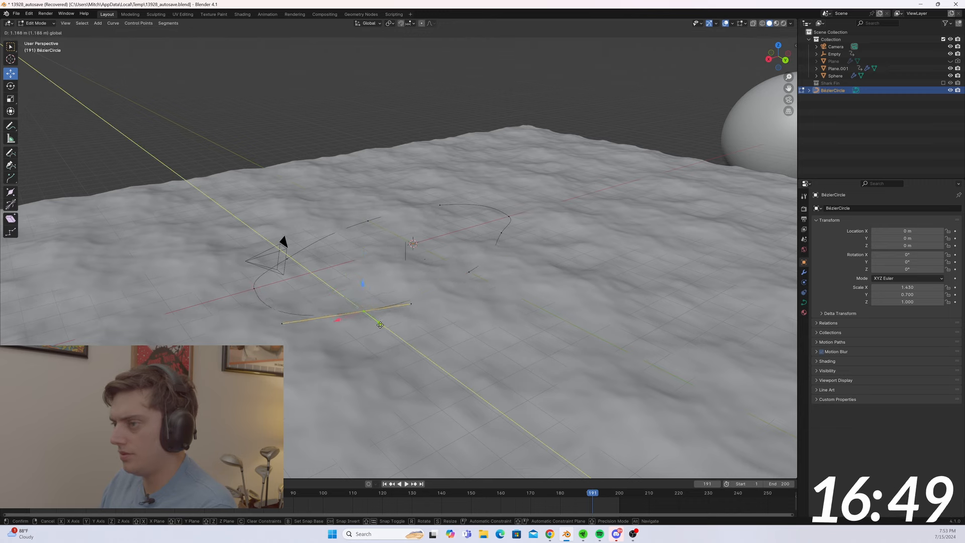
pyautogui.moveTo(510, 269); pyautogui.dragTo(785, 292, button='middle')
# Add a Shrinkwrap modifier to the Bézier circle with the ocean, Plane.001, as its target.
pyautogui.click(804, 272)
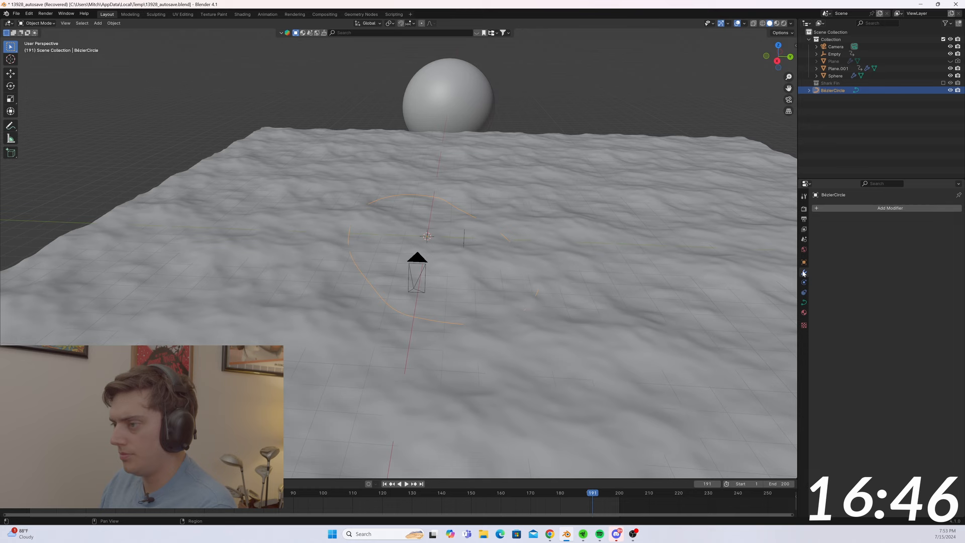
pyautogui.click(876, 208)
pyautogui.write('sh')
pyautogui.click(848, 222)
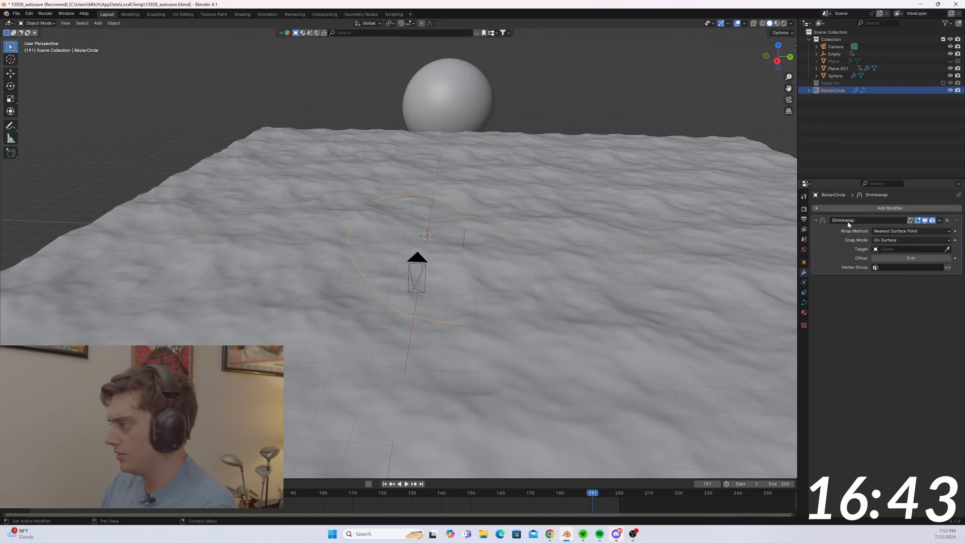
pyautogui.click(946, 250)
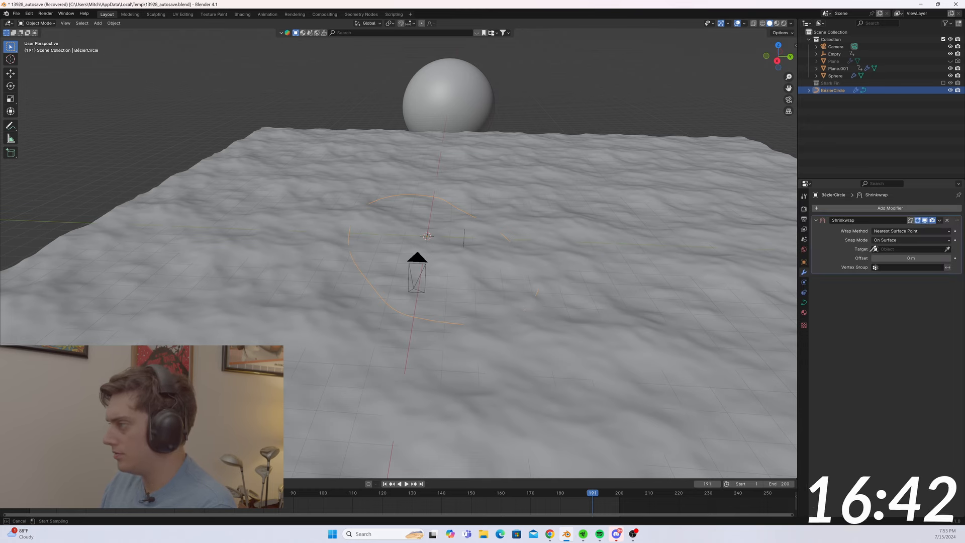
pyautogui.click(509, 202)
pyautogui.moveTo(509, 204); pyautogui.dragTo(421, 202, button='middle')
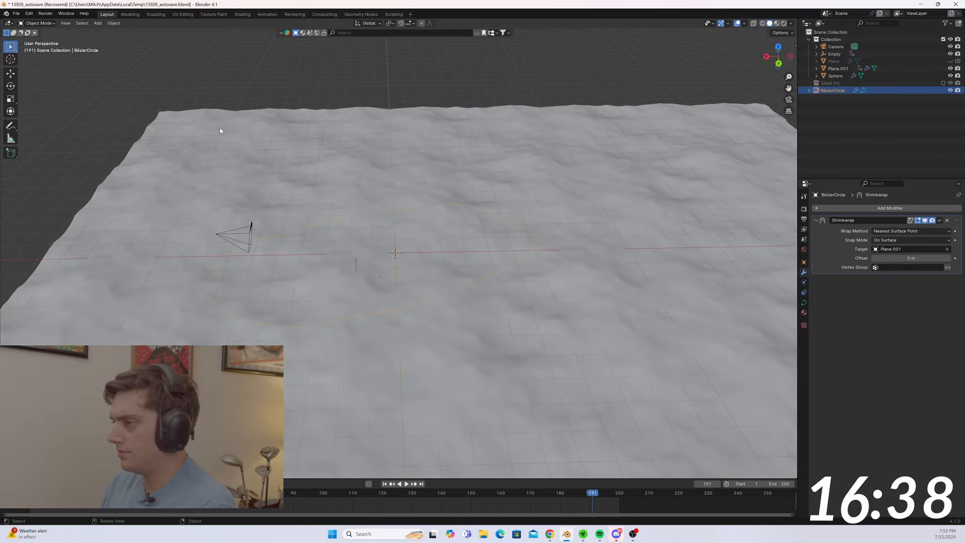
# Move the Bézier circle along the X axis toward the sun, to about -8.5 m.
pyautogui.click(11, 74)
pyautogui.moveTo(354, 256); pyautogui.dragTo(565, 259)
pyautogui.moveTo(564, 258); pyautogui.dragTo(616, 228, button='middle')
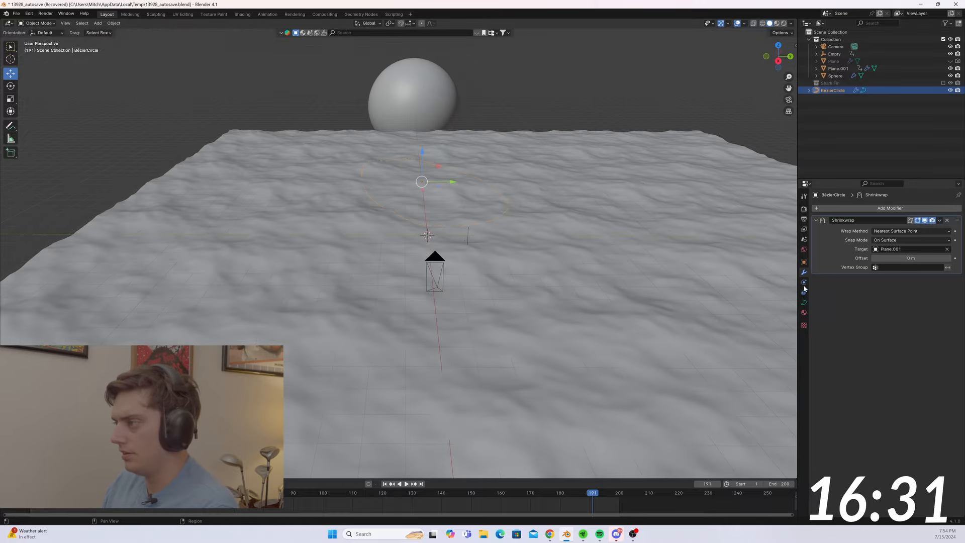
# Lengthen the Bézier circle by setting its scale to 2.720 on X and 0.710 on Y.
pyautogui.click(804, 263)
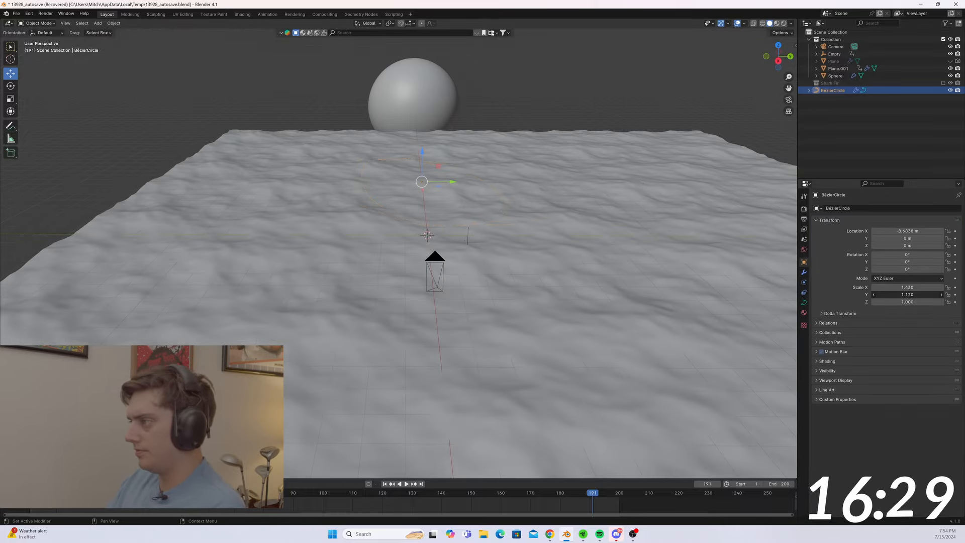
pyautogui.moveTo(907, 295); pyautogui.dragTo(908, 288)
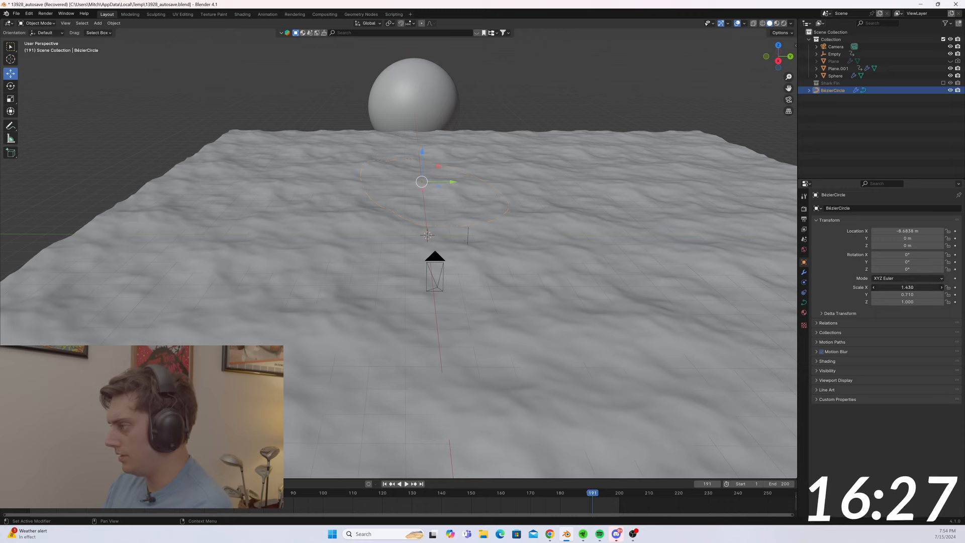
pyautogui.moveTo(907, 288); pyautogui.dragTo(906, 288)
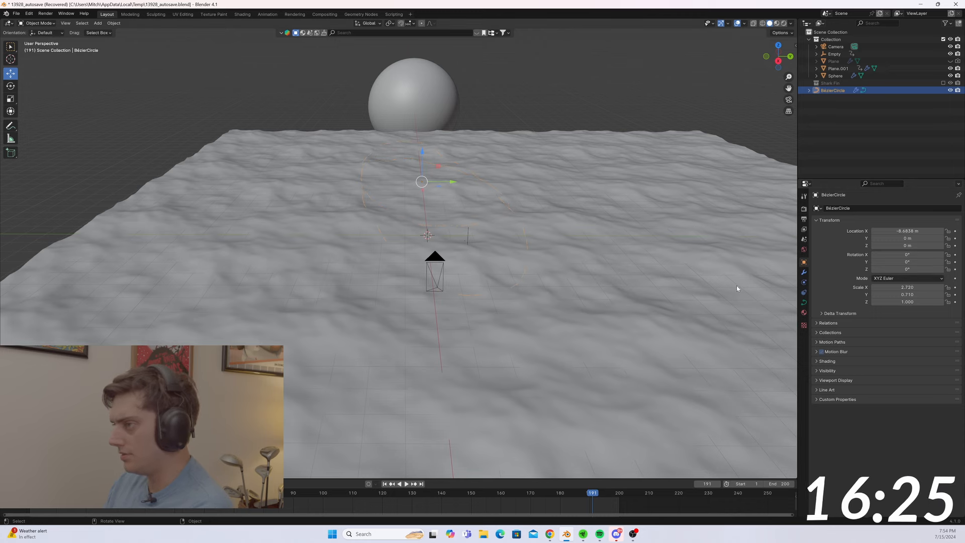
# Move two control points on the curve's far side outward along Y to make the path more irregular, and return to Object Mode.
pyautogui.moveTo(475, 214); pyautogui.dragTo(483, 236, button='middle')
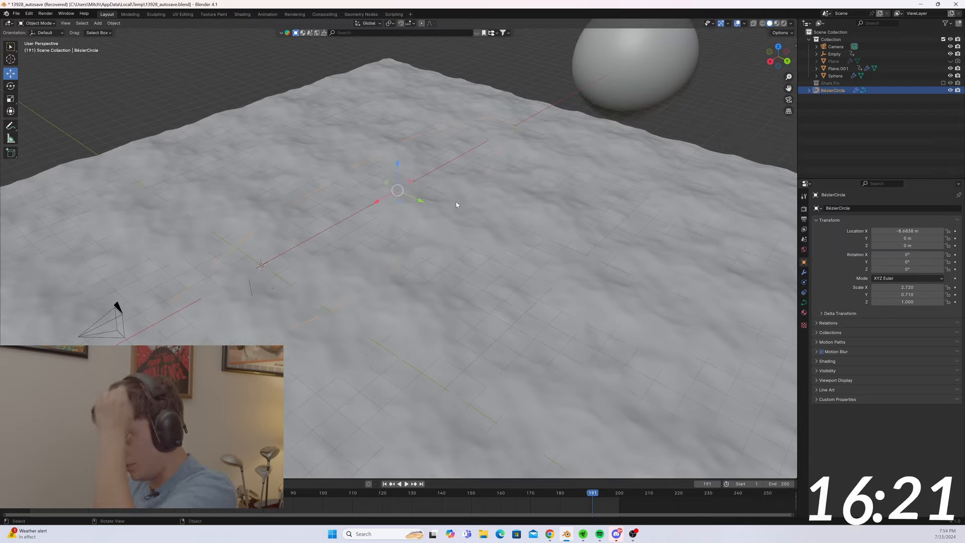
pyautogui.press('Tab')
pyautogui.moveTo(518, 157); pyautogui.dragTo(530, 161)
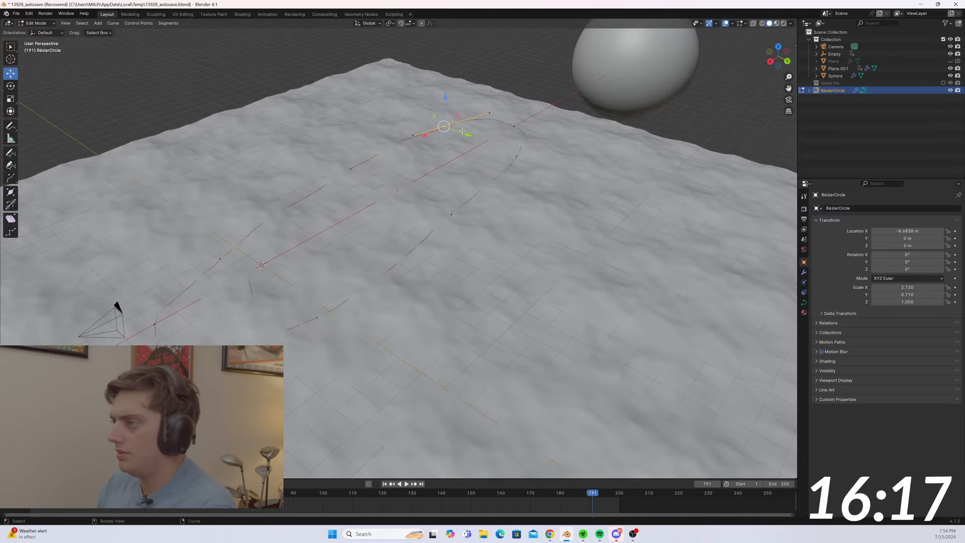
pyautogui.moveTo(462, 131); pyautogui.dragTo(447, 127)
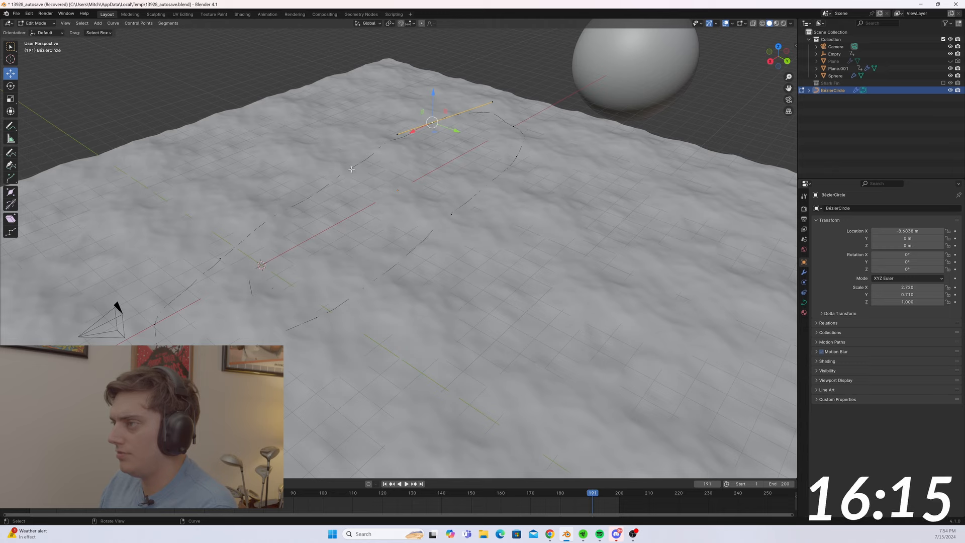
pyautogui.moveTo(376, 176); pyautogui.dragTo(356, 174)
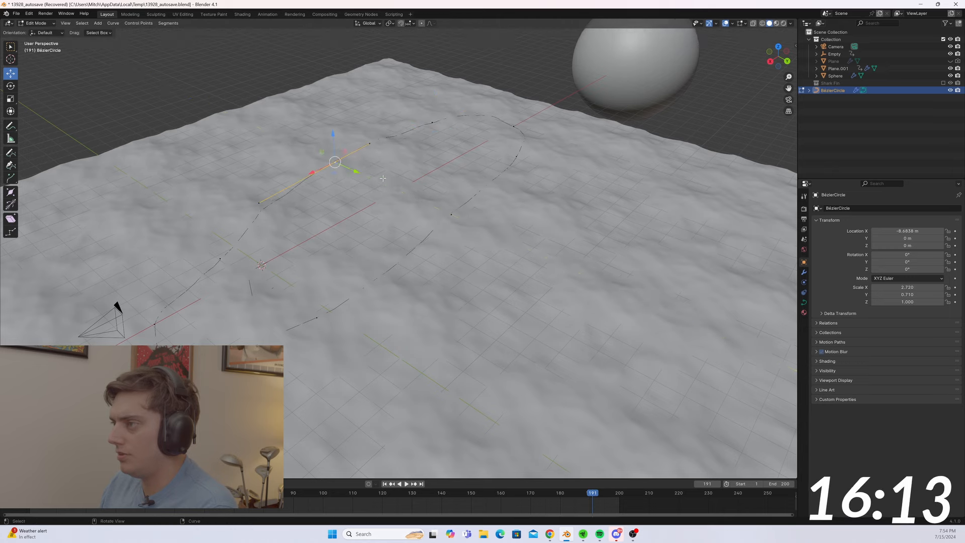
pyautogui.moveTo(356, 174); pyautogui.dragTo(525, 166, button='middle')
pyautogui.press('Tab')
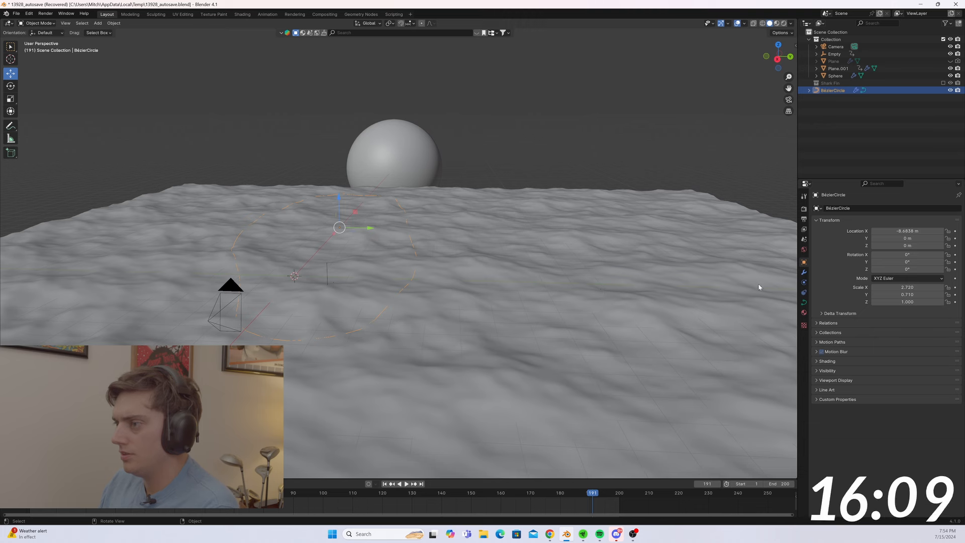
# Include the Shark Fin collection in the view layer again and select its Cube fin object.
pyautogui.click(804, 271)
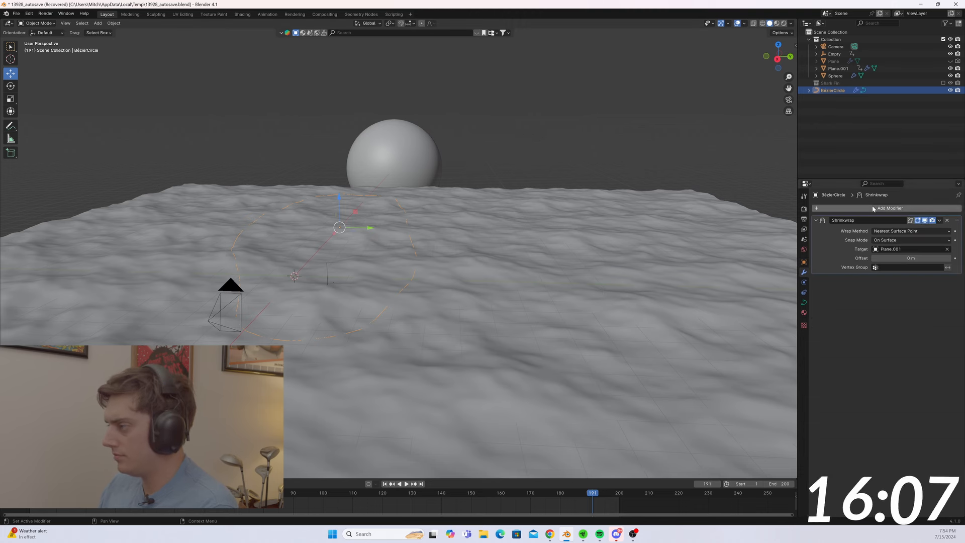
pyautogui.click(943, 82)
pyautogui.click(831, 91)
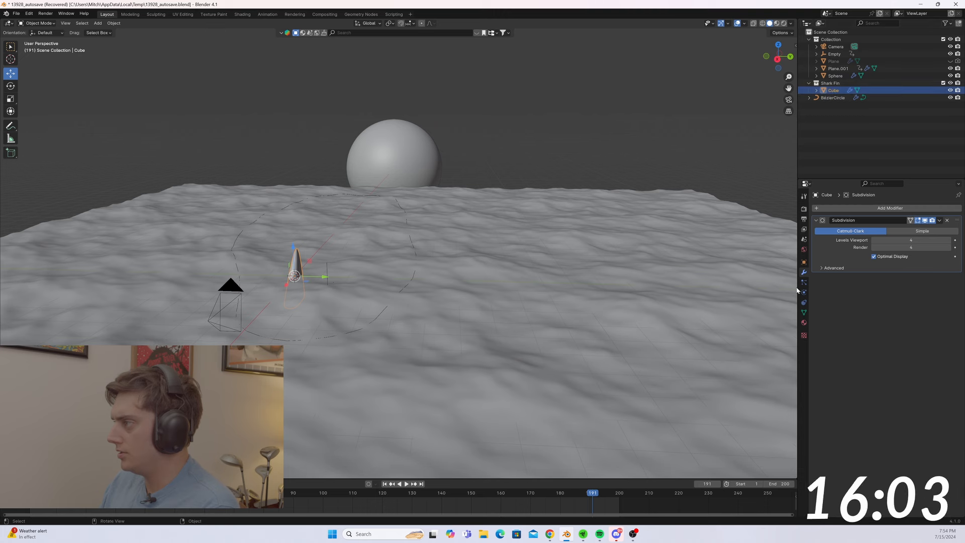
# Shrink the shark fin with a scale of 0.5 on X and Z and 0.4 on Y.
pyautogui.click(803, 261)
pyautogui.moveTo(893, 288)
pyautogui.mouseDown()
pyautogui.moveTo(894, 302)
pyautogui.moveTo(905, 295)
pyautogui.mouseUp()
pyautogui.write('.5')
pyautogui.press('Return')
pyautogui.click(915, 294)
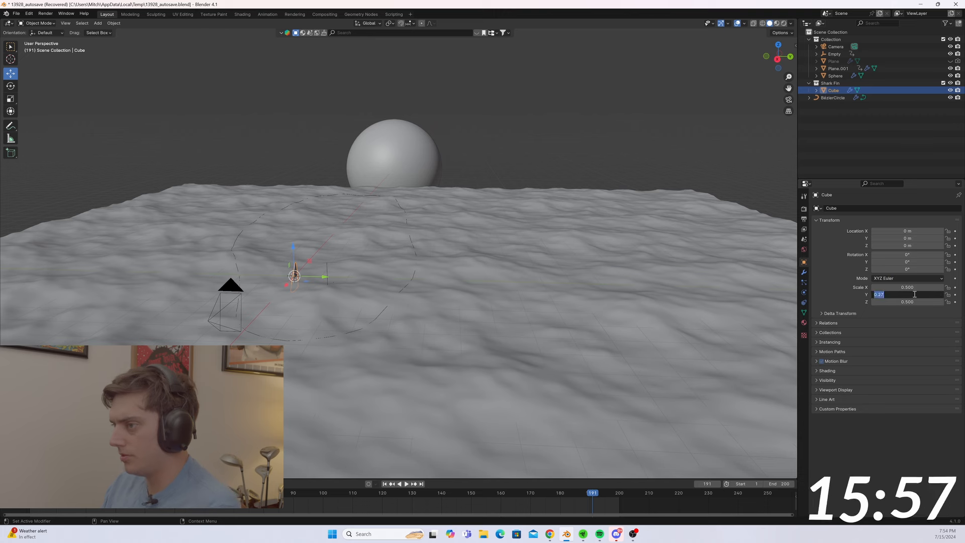
pyautogui.write('.4')
pyautogui.press('Return')
# Add a Follow Path constraint to the fin targeting BézierCircle, with an offset of 14.6 and Follow Curve enabled.
pyautogui.click(803, 272)
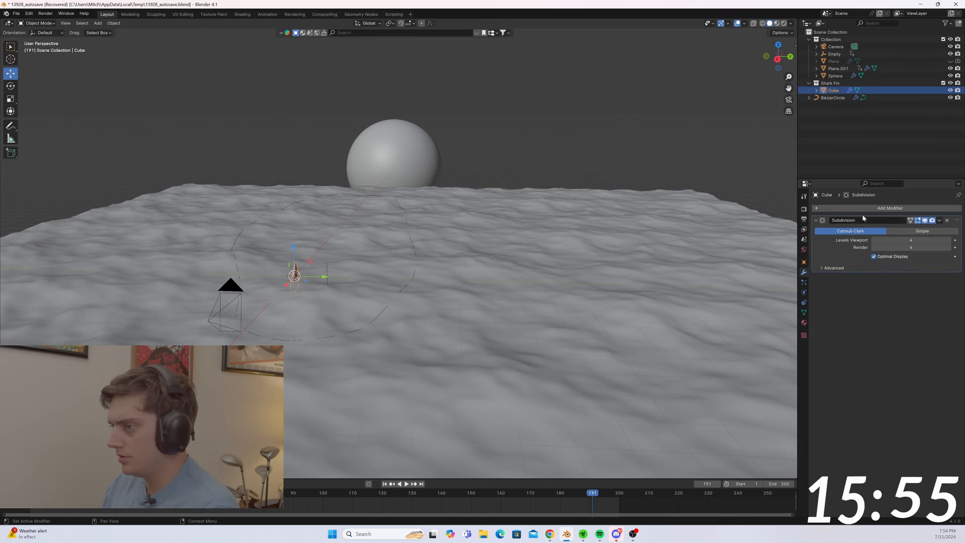
pyautogui.click(803, 302)
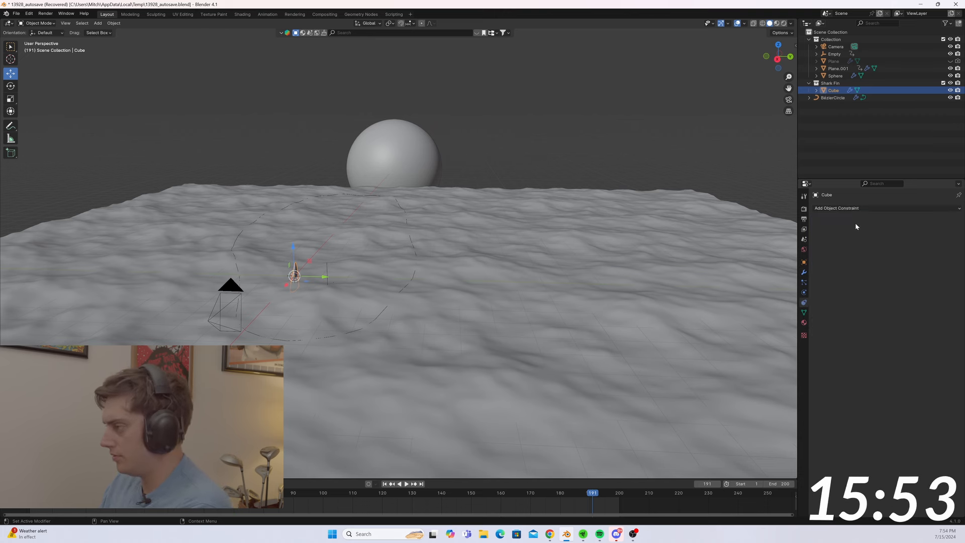
pyautogui.click(861, 209)
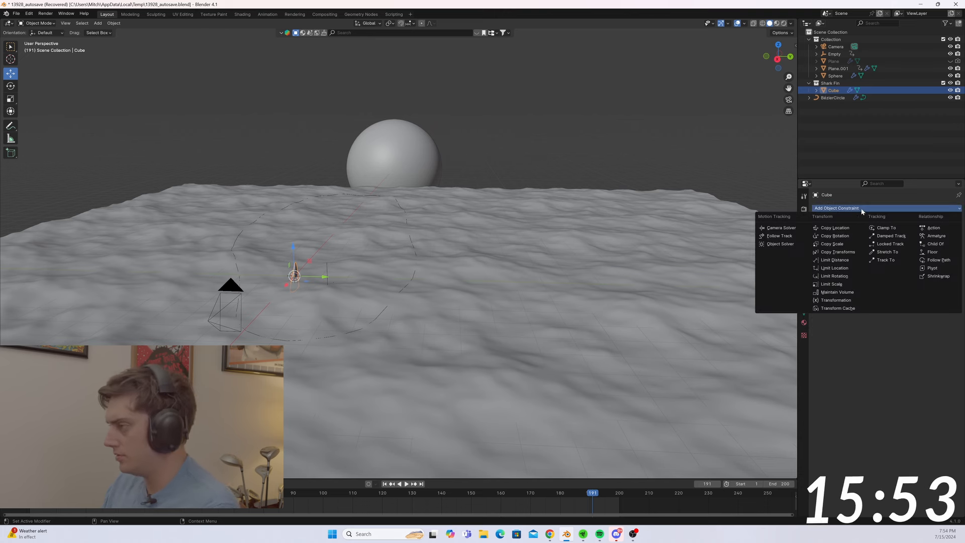
pyautogui.click(938, 260)
pyautogui.click(948, 232)
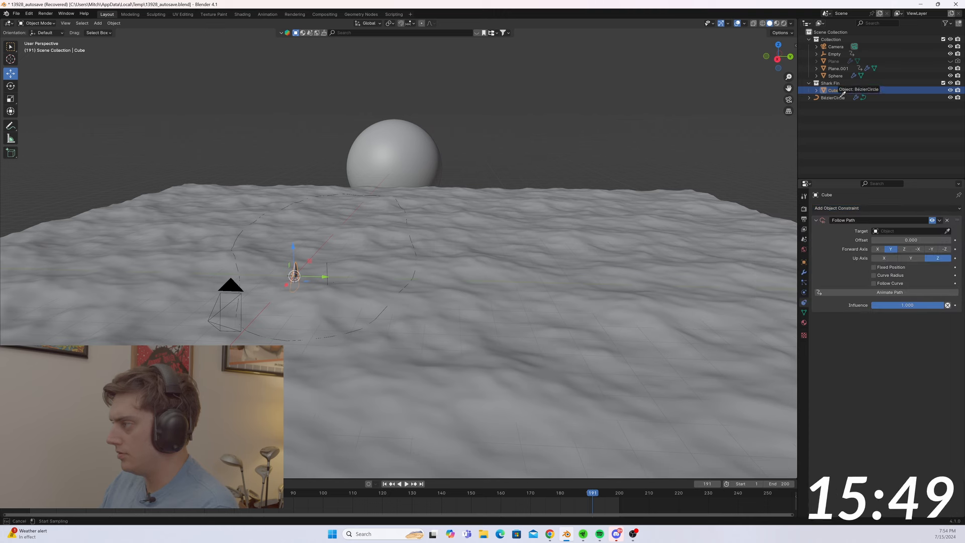
pyautogui.click(842, 95)
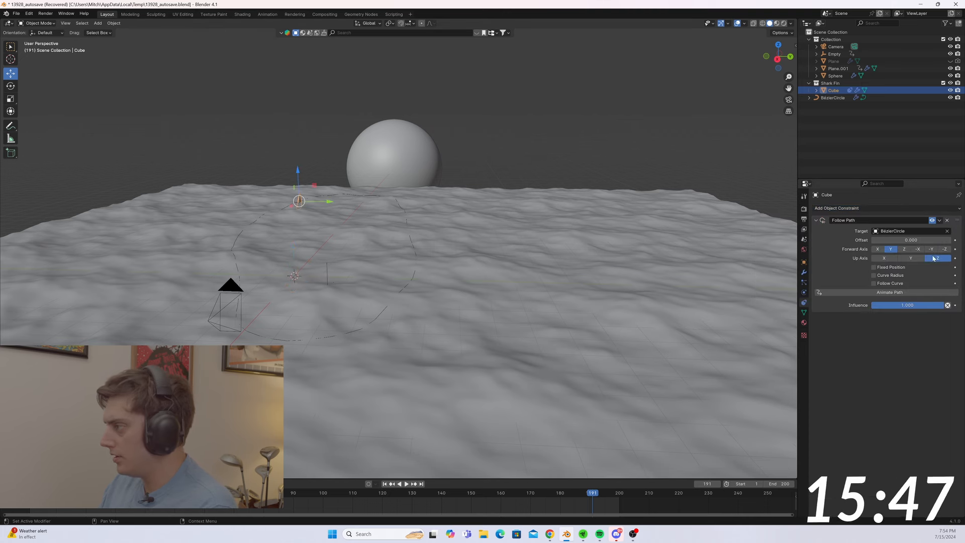
pyautogui.moveTo(912, 240)
pyautogui.mouseDown()
pyautogui.moveTo(941, 240)
pyautogui.moveTo(905, 241)
pyautogui.mouseUp()
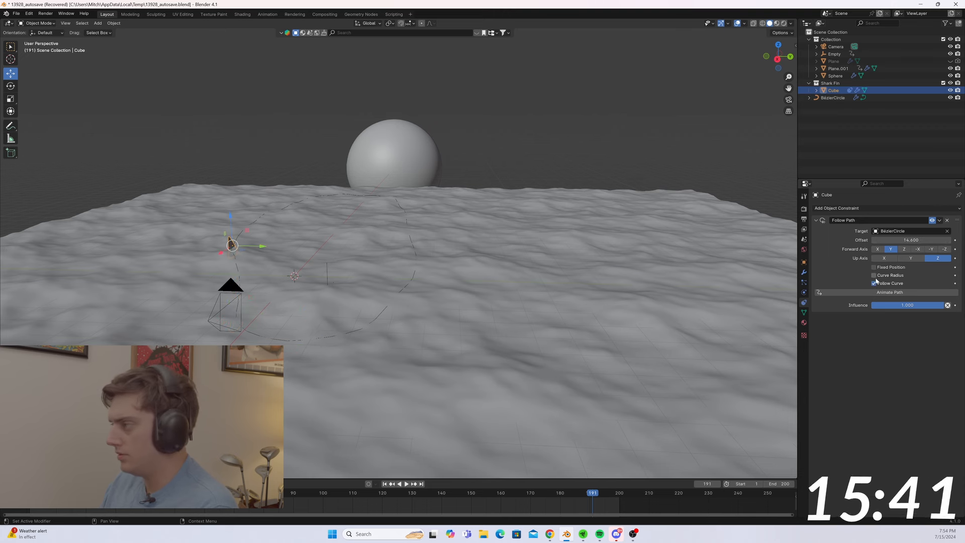
# Enable Curve Radius, disable Follow Curve in the shark fin's Follow Path constraint, and test the offset along the Bézier circle, ending at 0.
pyautogui.moveTo(911, 240); pyautogui.dragTo(928, 240)
pyautogui.scroll(5, 523, 243)
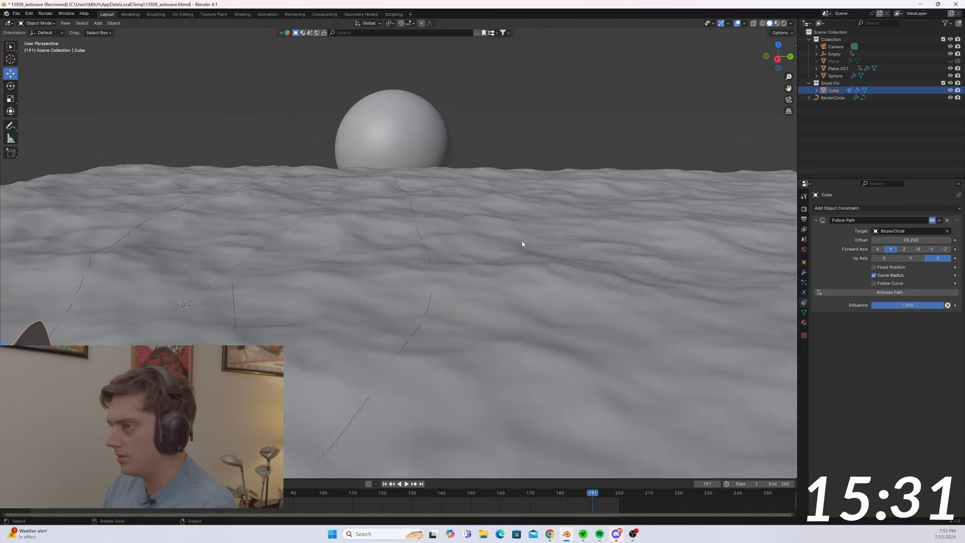
pyautogui.keyDown('shift'); pyautogui.moveTo(382, 235); pyautogui.dragTo(533, 191, button='middle'); pyautogui.keyUp('shift')
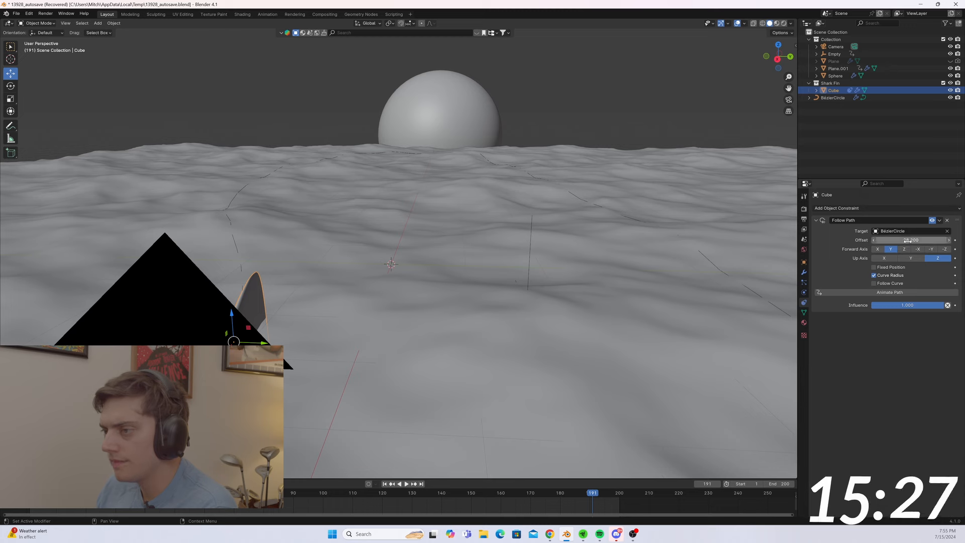
pyautogui.moveTo(908, 240)
pyautogui.mouseDown()
pyautogui.moveTo(884, 240)
pyautogui.moveTo(908, 240)
pyautogui.mouseUp()
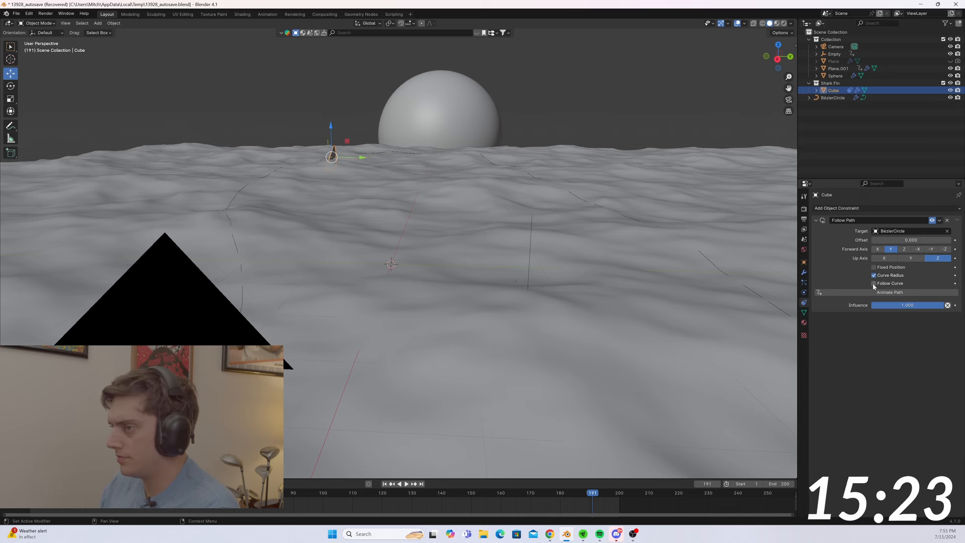
# Turn on Fixed Position and Follow Curve for the fin's constraint and set the offset factor to 0.466.
pyautogui.click(874, 268)
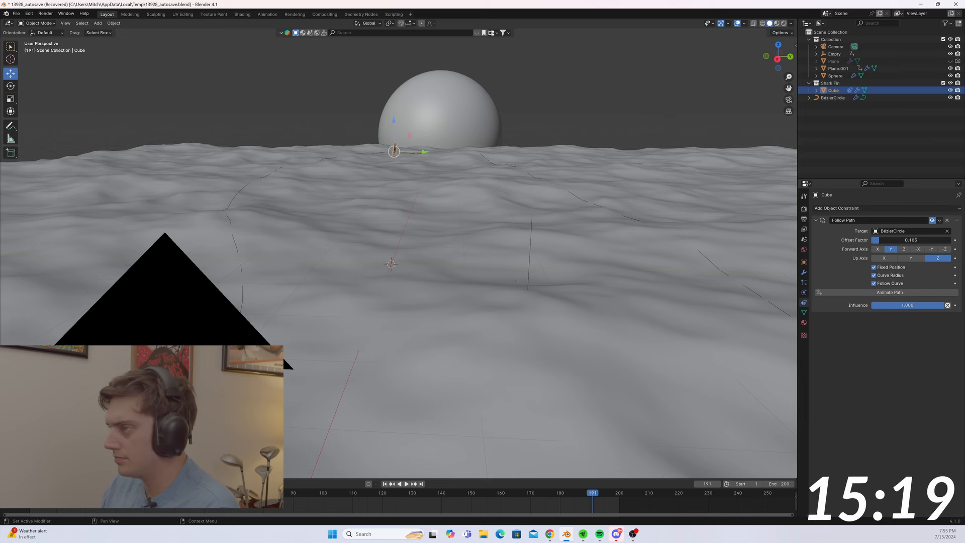
pyautogui.moveTo(898, 241); pyautogui.dragTo(909, 240)
pyautogui.keyDown('shift'); pyautogui.moveTo(764, 260); pyautogui.dragTo(681, 255, button='middle'); pyautogui.keyUp('shift')
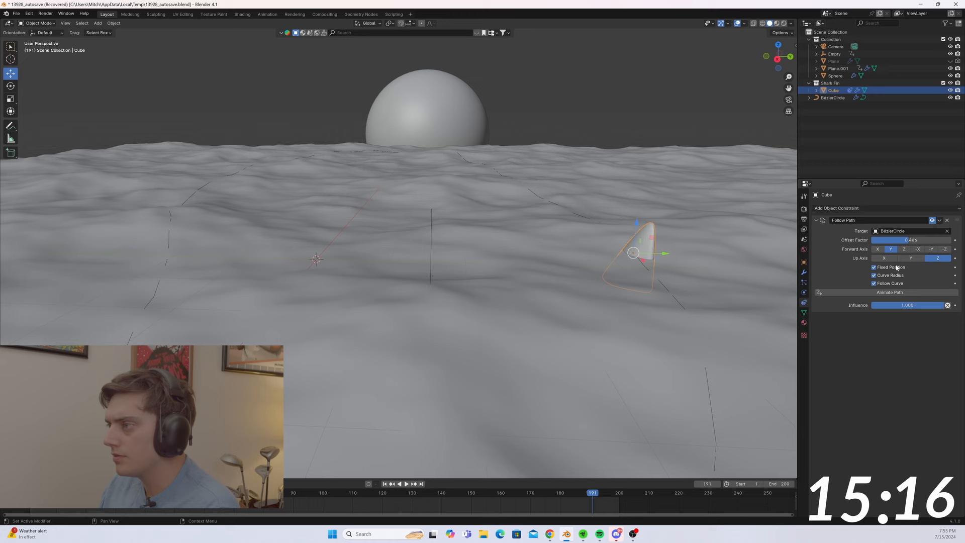
# Try -Y, Z and Y as the constraint's forward axis, shifting the fin along the path to check its orientation.
pyautogui.click(930, 249)
pyautogui.moveTo(749, 264); pyautogui.dragTo(673, 279, button='middle')
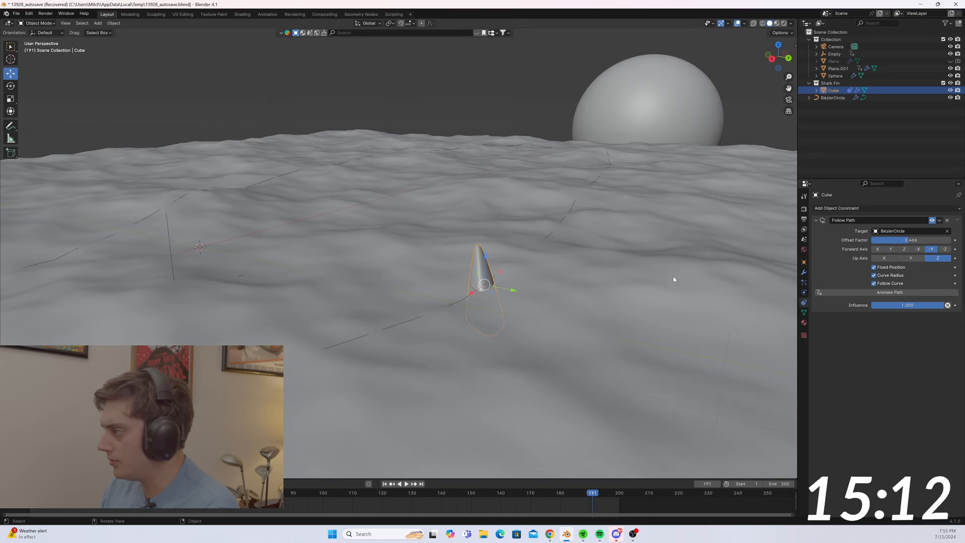
pyautogui.moveTo(908, 241); pyautogui.dragTo(910, 246)
pyautogui.click(904, 249)
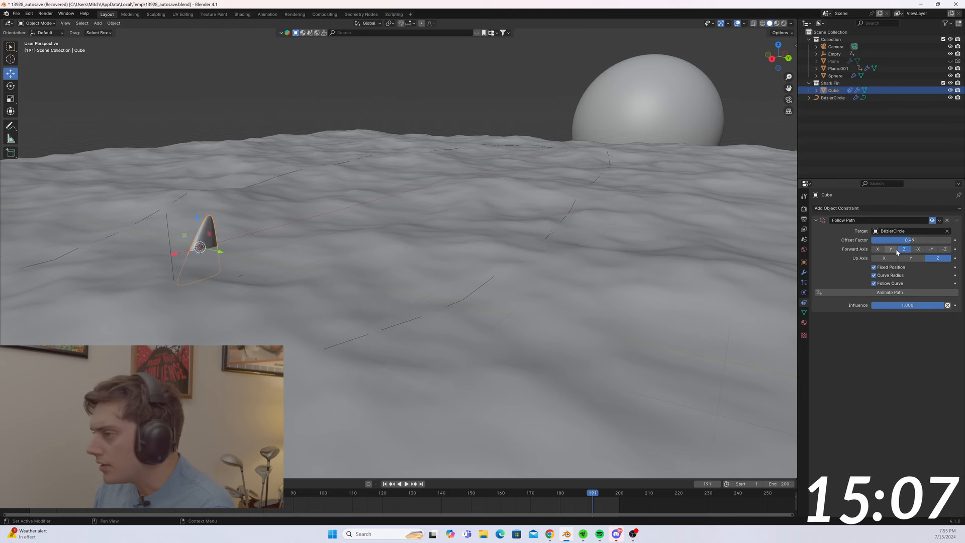
pyautogui.click(895, 250)
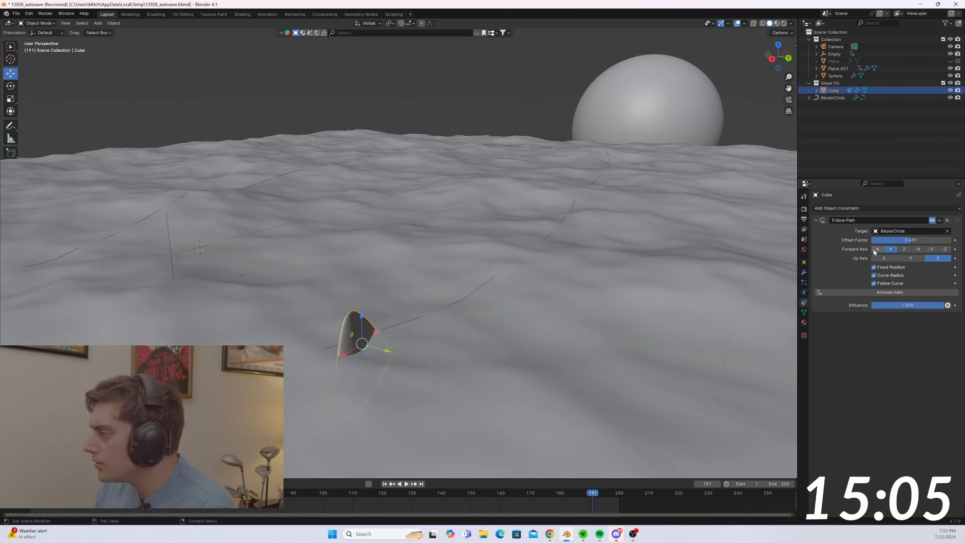
# Set the constraint's forward axis to X and run the fin along the path to an offset factor of 1.
pyautogui.click(876, 250)
pyautogui.moveTo(898, 239); pyautogui.dragTo(951, 240)
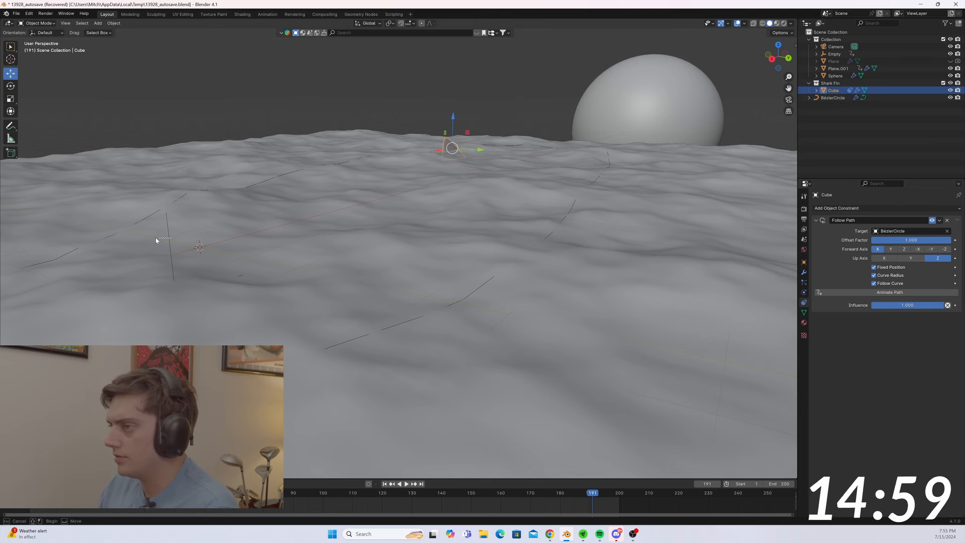
pyautogui.moveTo(155, 240); pyautogui.dragTo(516, 272)
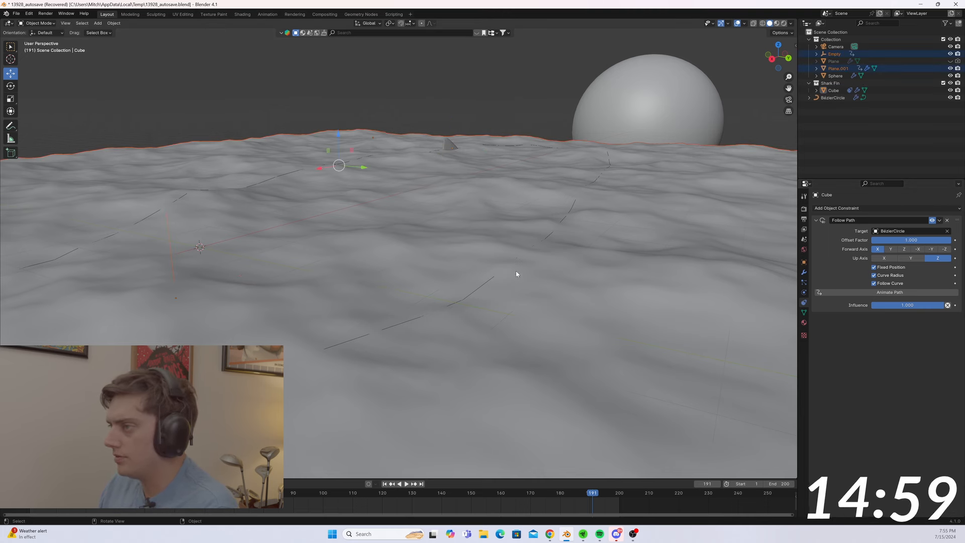
# Turn off Fixed Position and keyframe the Follow Path offset at -39.5 on frame 0.
pyautogui.click(874, 267)
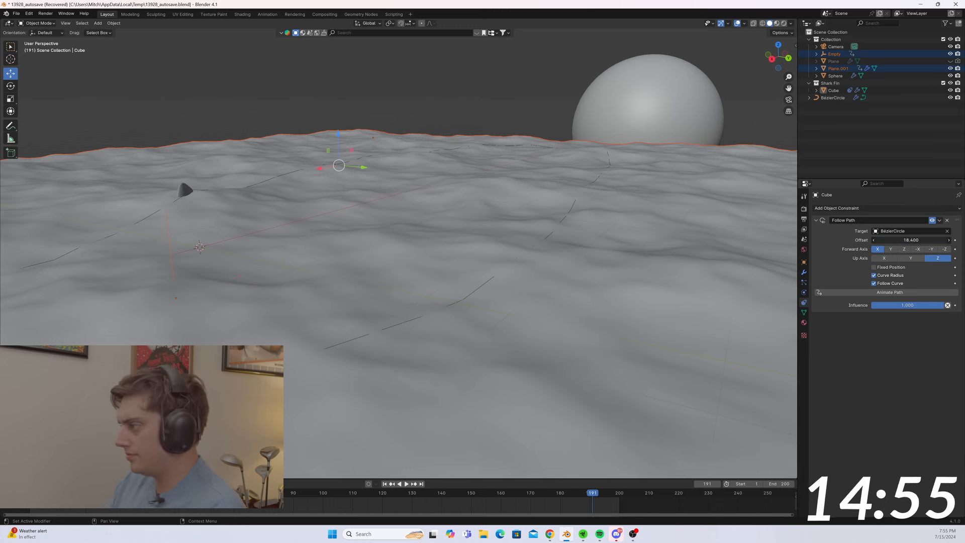
pyautogui.moveTo(912, 240); pyautogui.dragTo(891, 239)
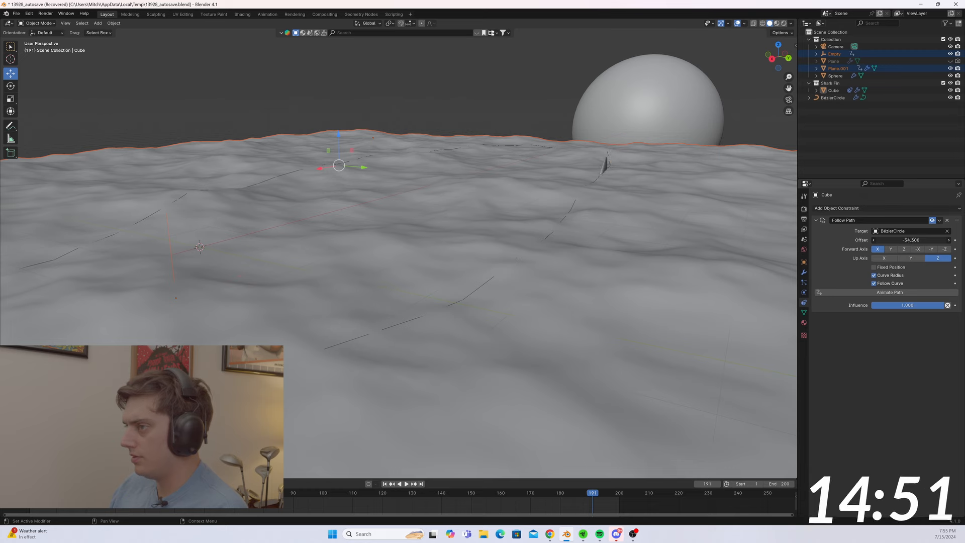
pyautogui.moveTo(912, 240); pyautogui.dragTo(917, 240)
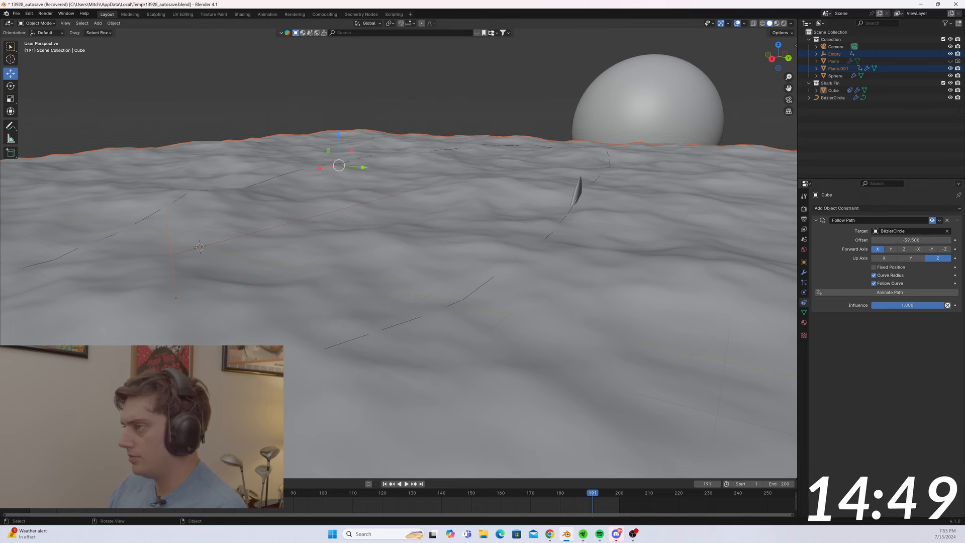
pyautogui.press('space')
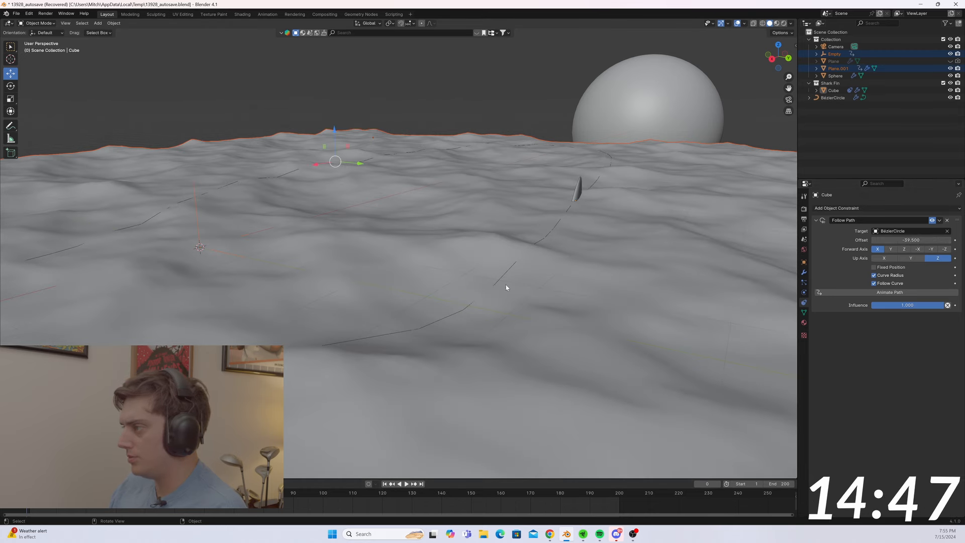
pyautogui.click(956, 240)
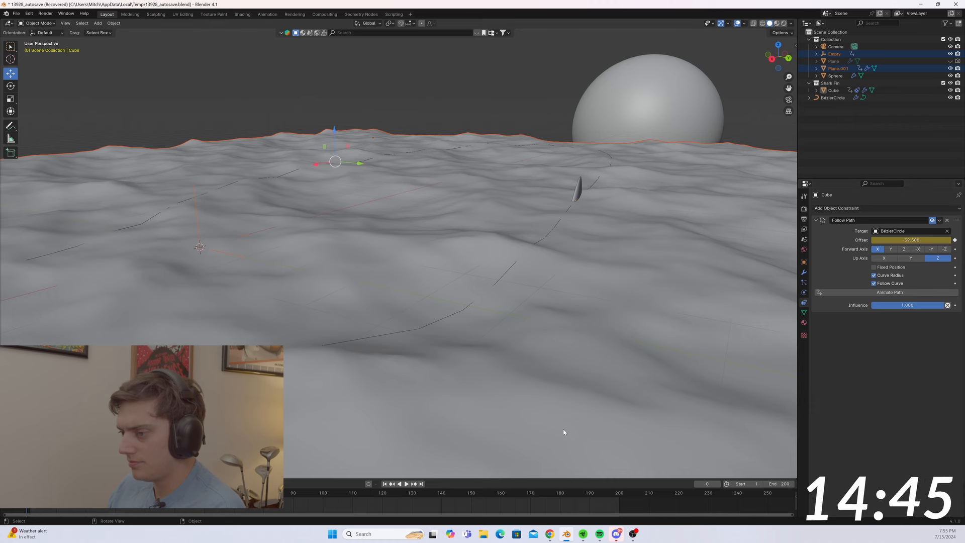
# Keyframe the Follow Path offset at -139.5 on frame 200.
pyautogui.click(619, 496)
pyautogui.moveTo(893, 236)
pyautogui.mouseDown()
pyautogui.moveTo(918, 236)
pyautogui.moveTo(880, 240)
pyautogui.mouseUp()
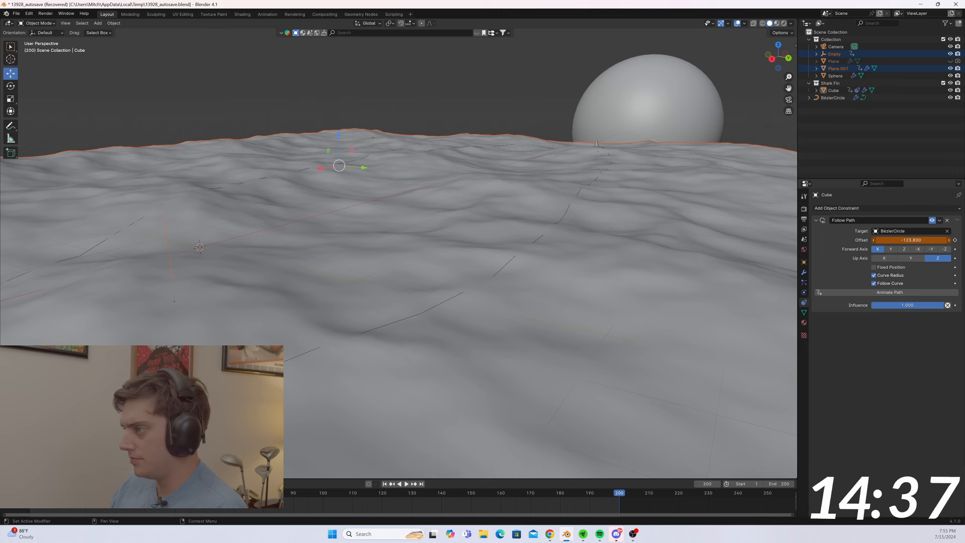
pyautogui.click(935, 238)
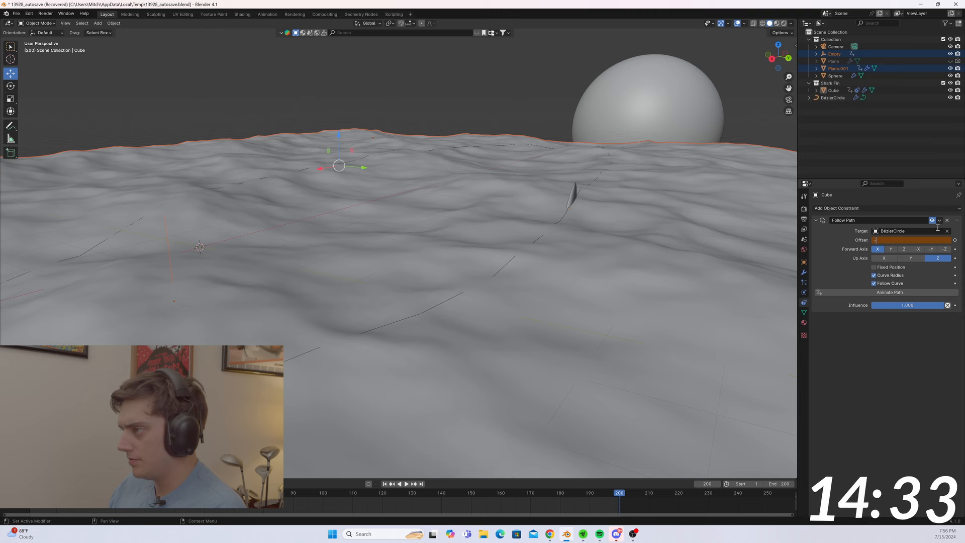
pyautogui.write('-139')
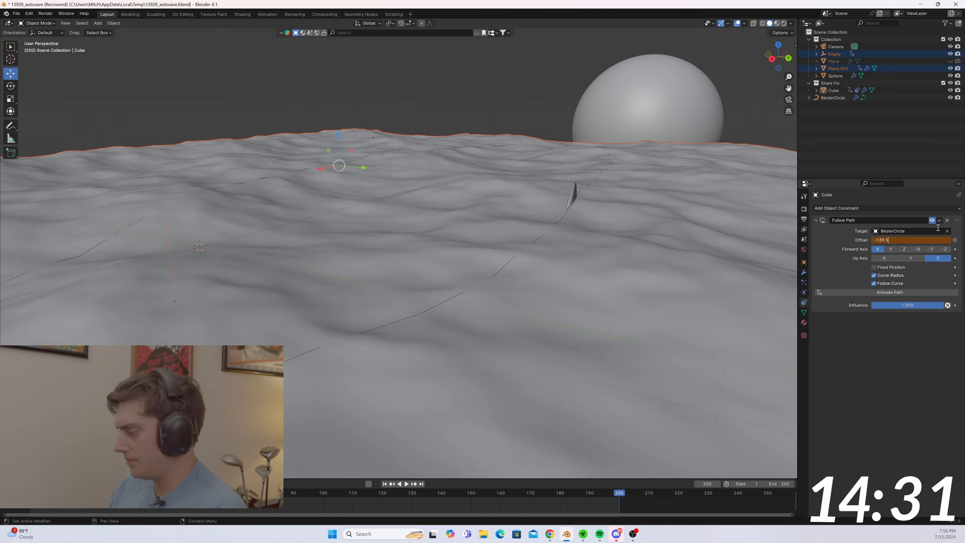
pyautogui.write('.5')
pyautogui.press('Return')
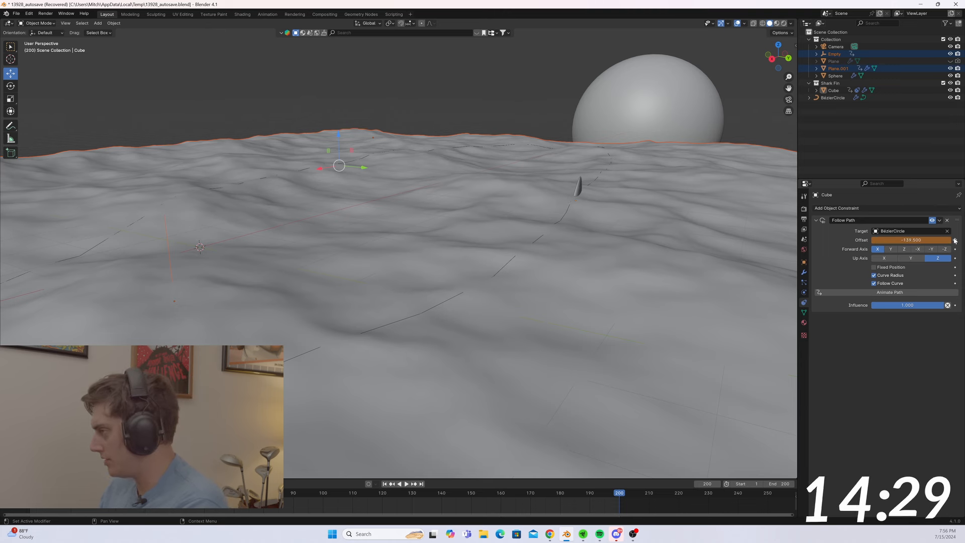
pyautogui.click(955, 240)
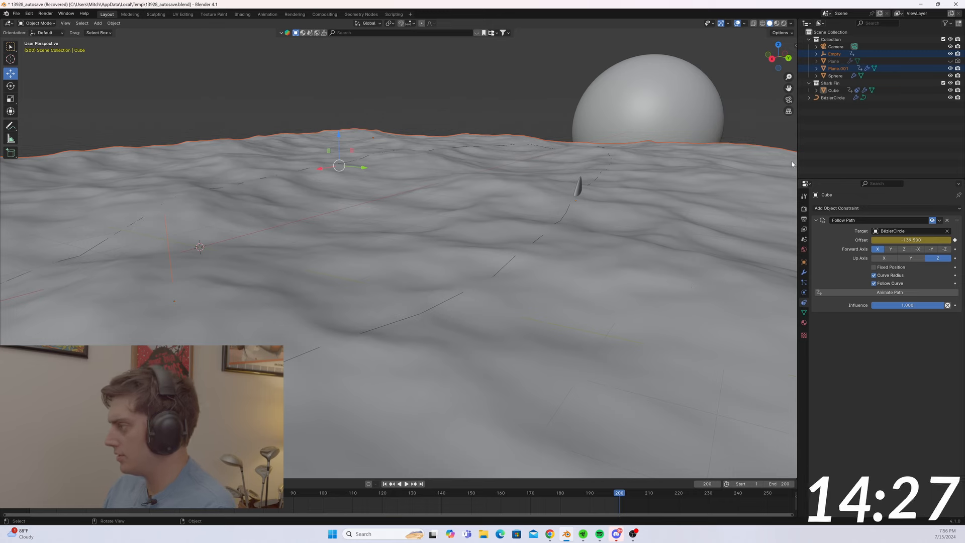
# Play the animation from frame 0 through the camera and check the fin's motion in rendered shading.
pyautogui.moveTo(600, 493); pyautogui.dragTo(27, 460)
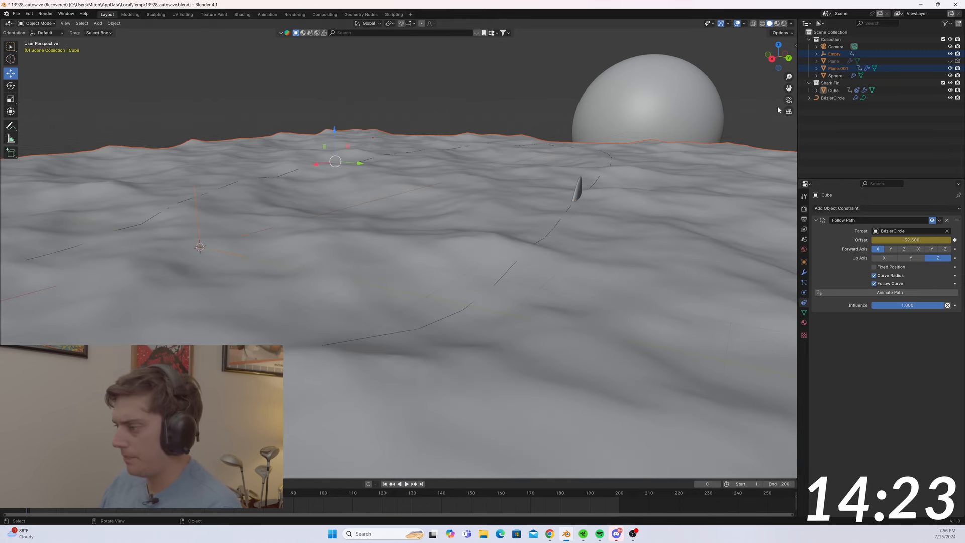
pyautogui.click(789, 99)
pyautogui.press('space')
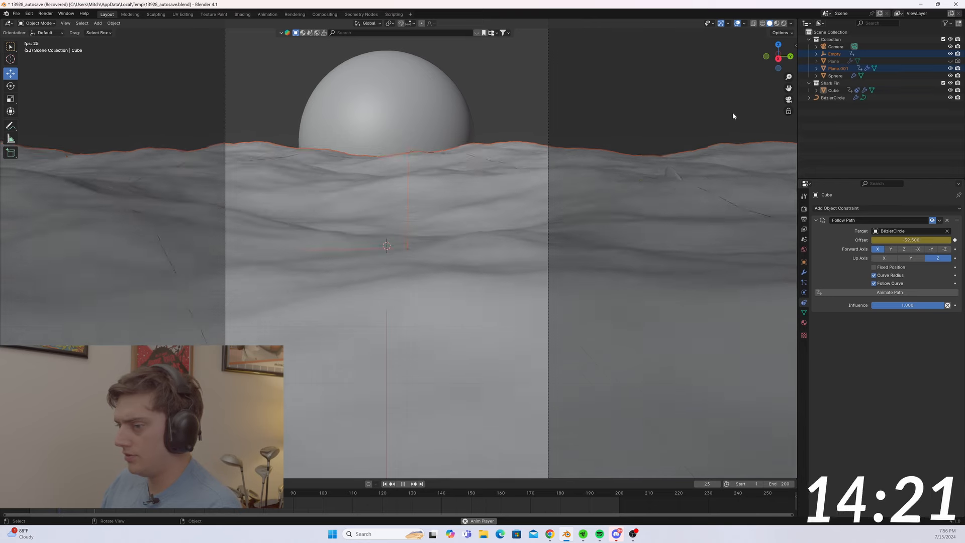
pyautogui.scroll(-3, 724, 122)
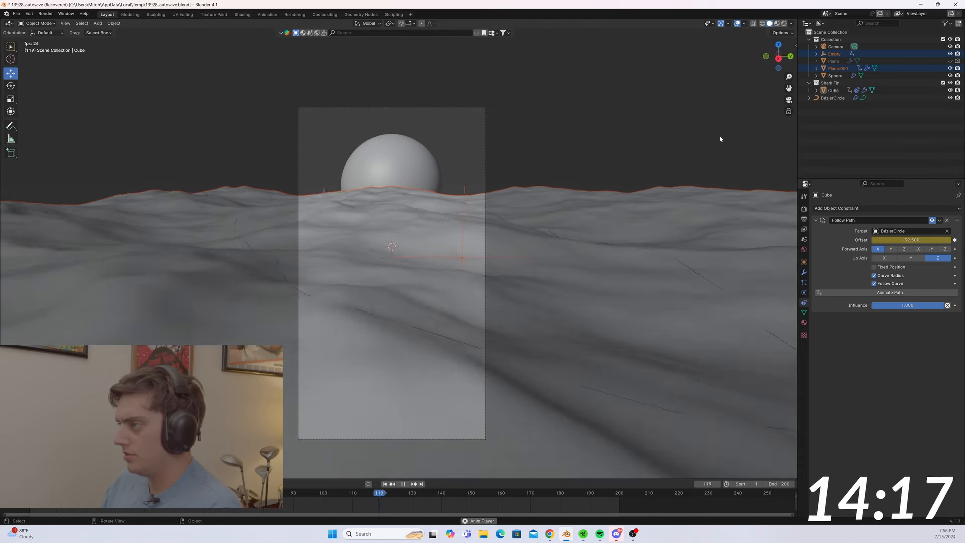
pyautogui.click(785, 23)
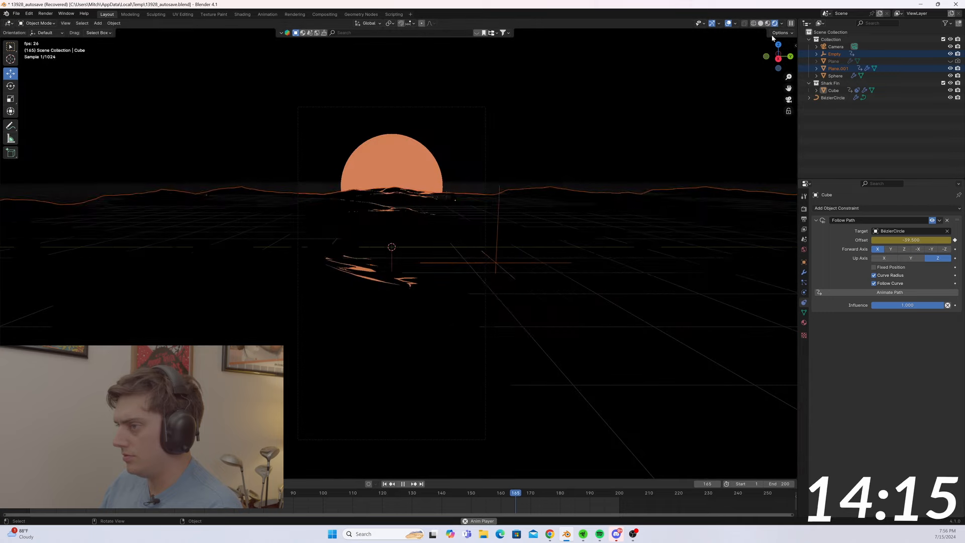
pyautogui.press('space')
pyautogui.press('space')
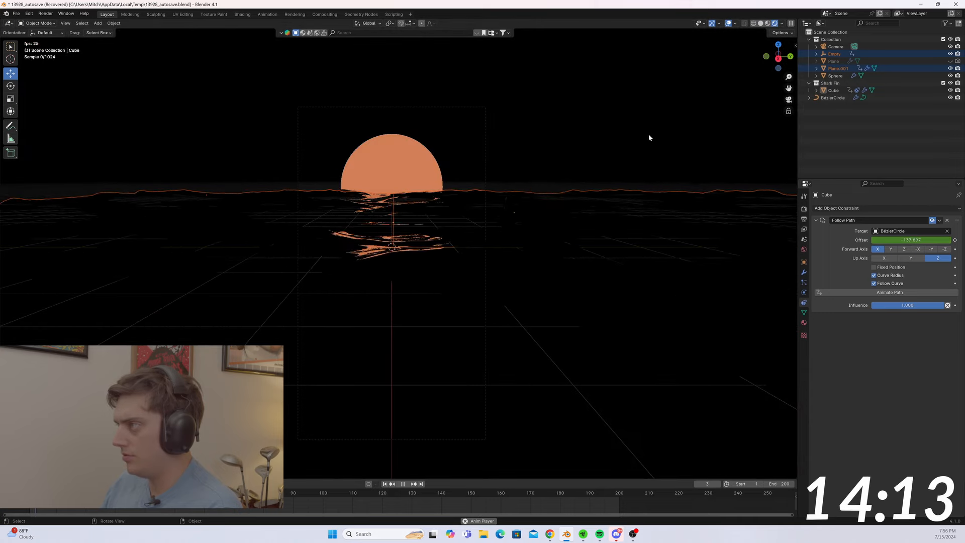
pyautogui.press('space')
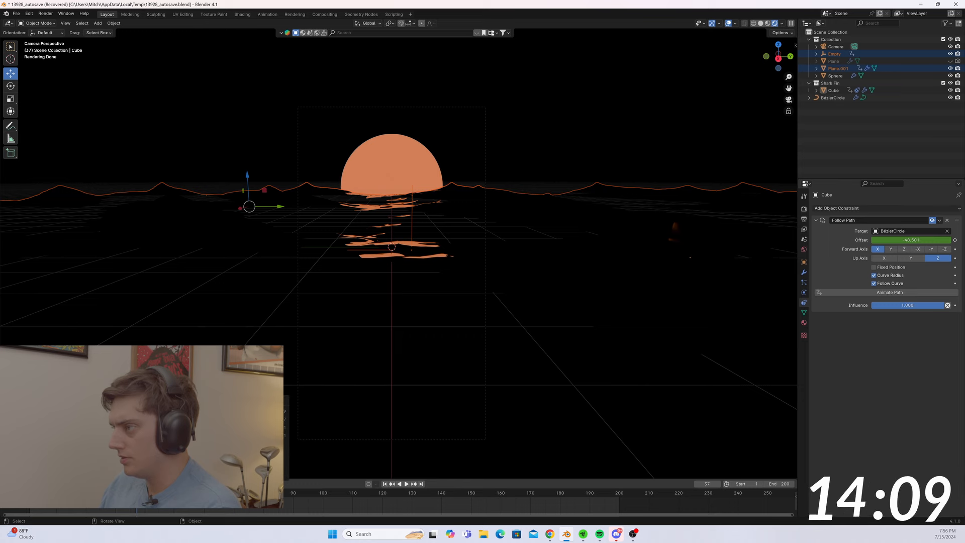
# Enlarge the animation editor, switch it to the Graph Editor and bring the shark fin's offset curve into view.
pyautogui.click(96, 411)
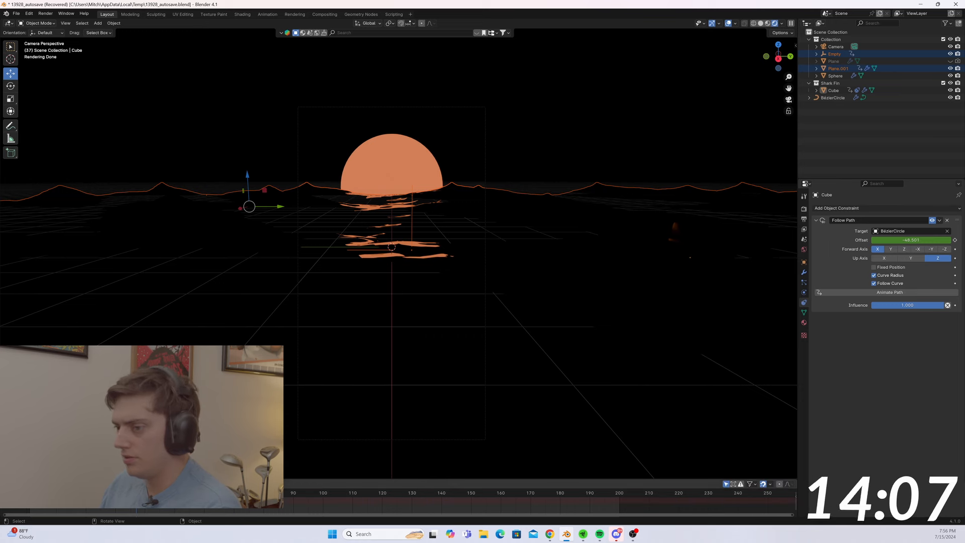
pyautogui.moveTo(151, 479); pyautogui.dragTo(151, 379)
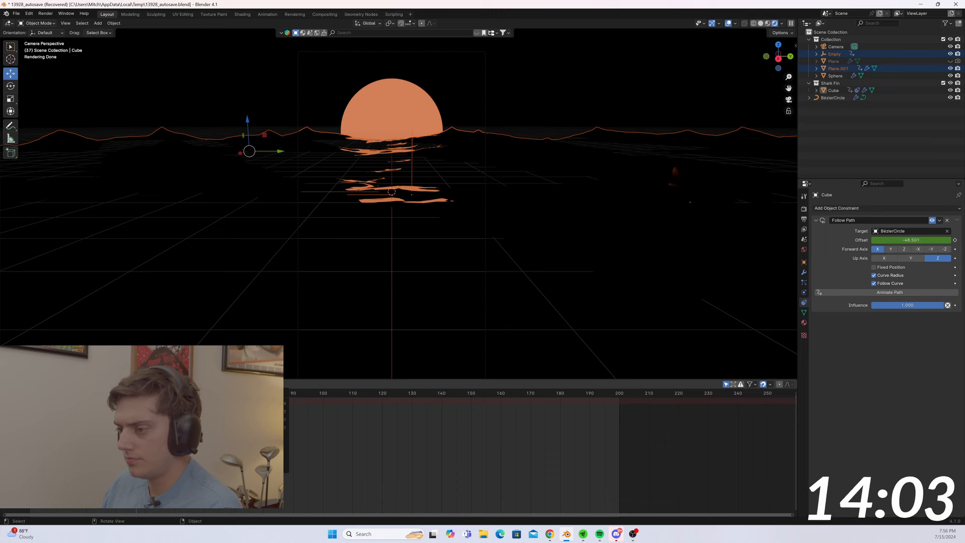
pyautogui.hotkey('ctrl', 'Tab')
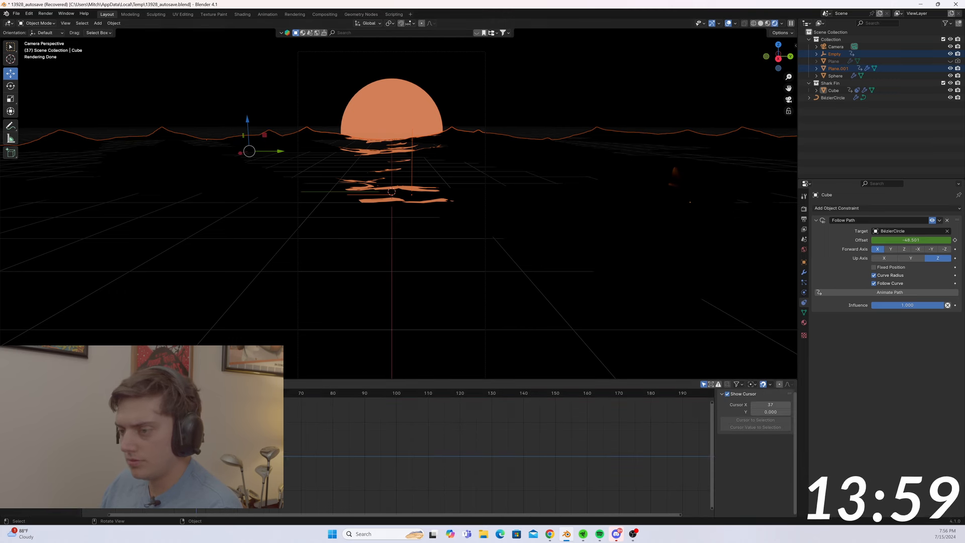
pyautogui.click(832, 90)
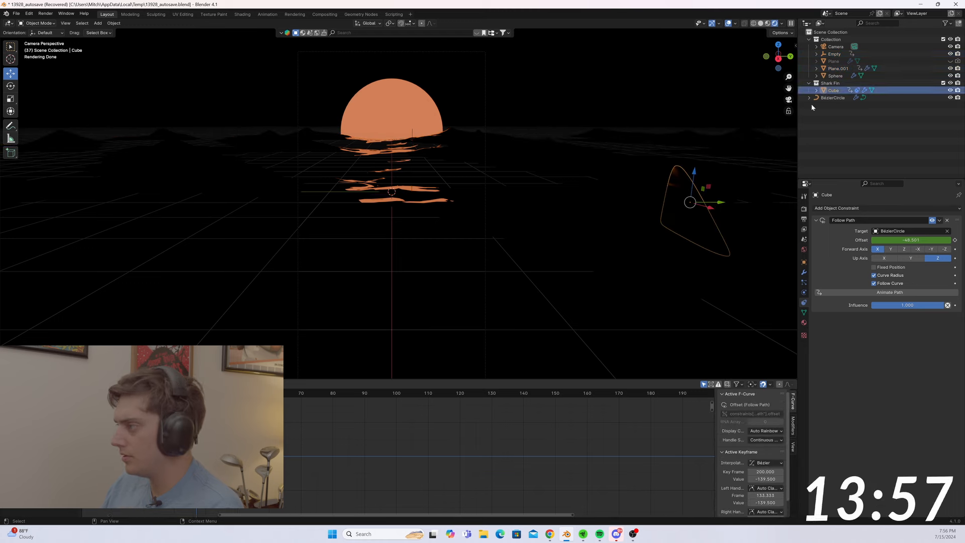
pyautogui.press('Home')
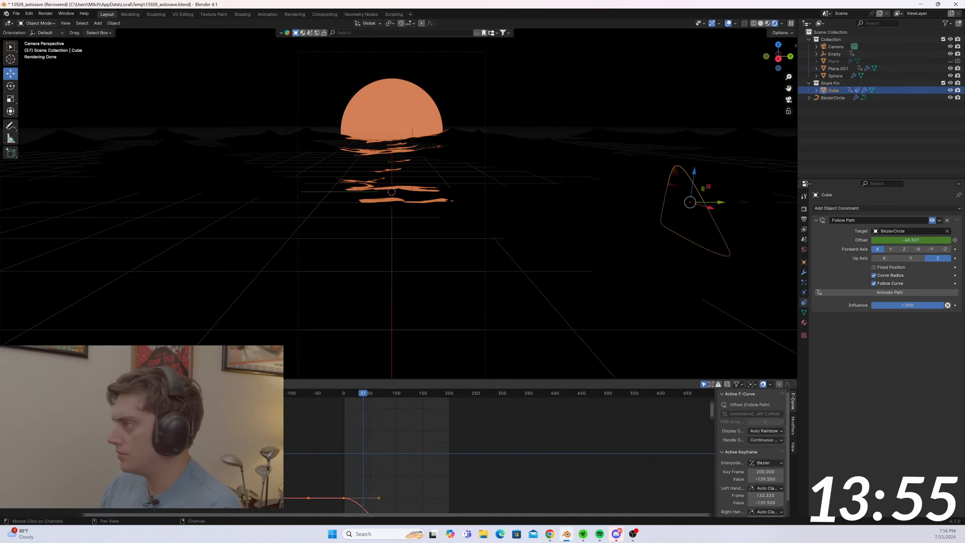
pyautogui.scroll(-3, 394, 486)
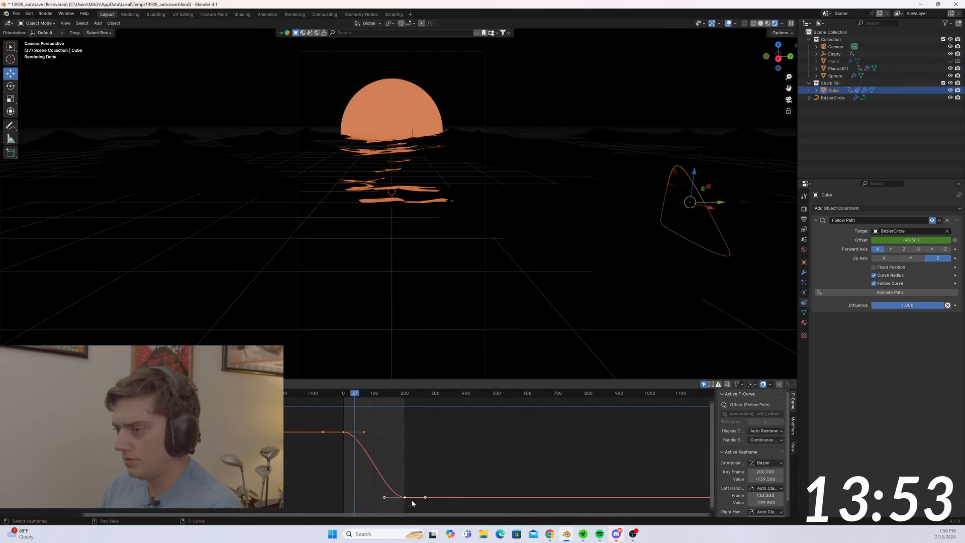
# Set the fin's offset keyframes to Linear interpolation and play the animation to check the motion.
pyautogui.rightClick(405, 494)
pyautogui.moveTo(397, 468)
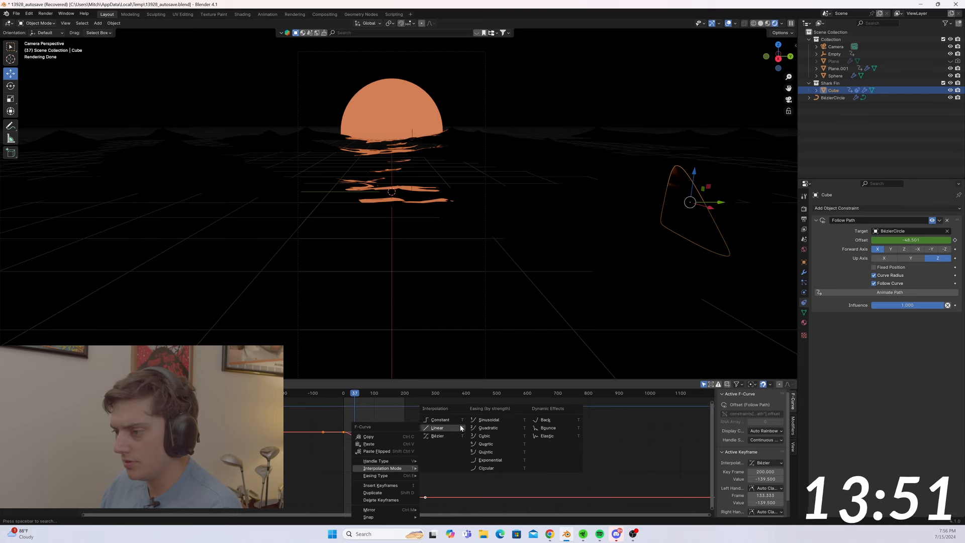
pyautogui.click(461, 428)
pyautogui.press('space')
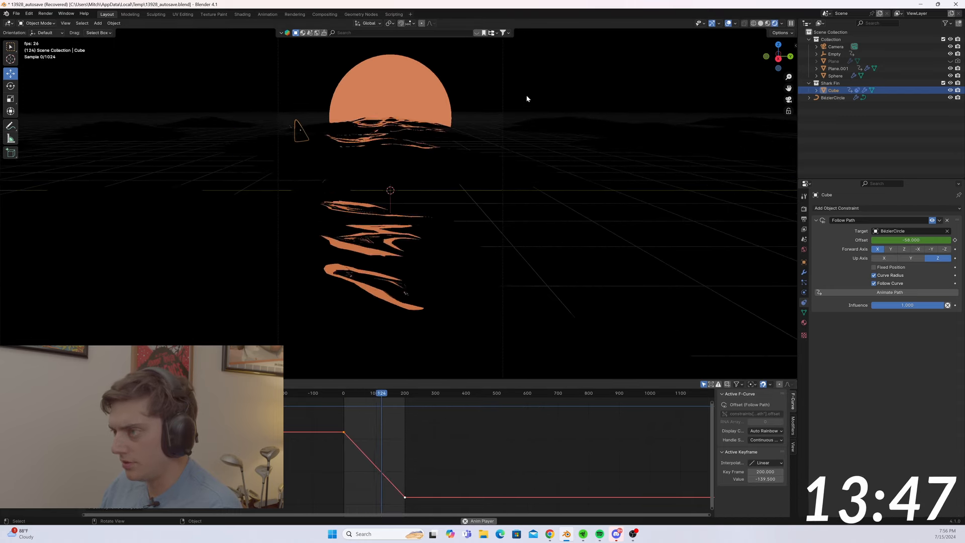
pyautogui.click(529, 96)
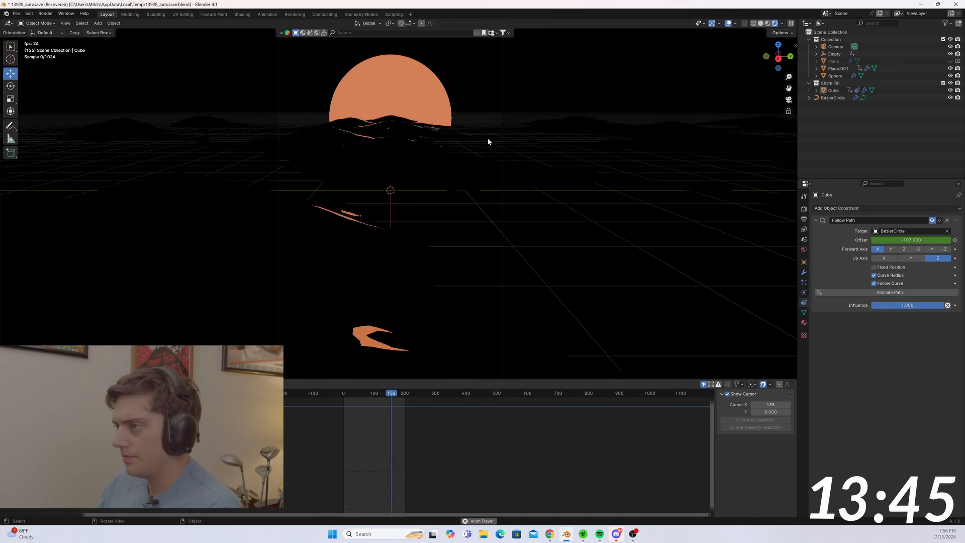
# Set the ocean plane's wave scale to 1 and play the animation to check the fin against the calmer water.
pyautogui.click(436, 156)
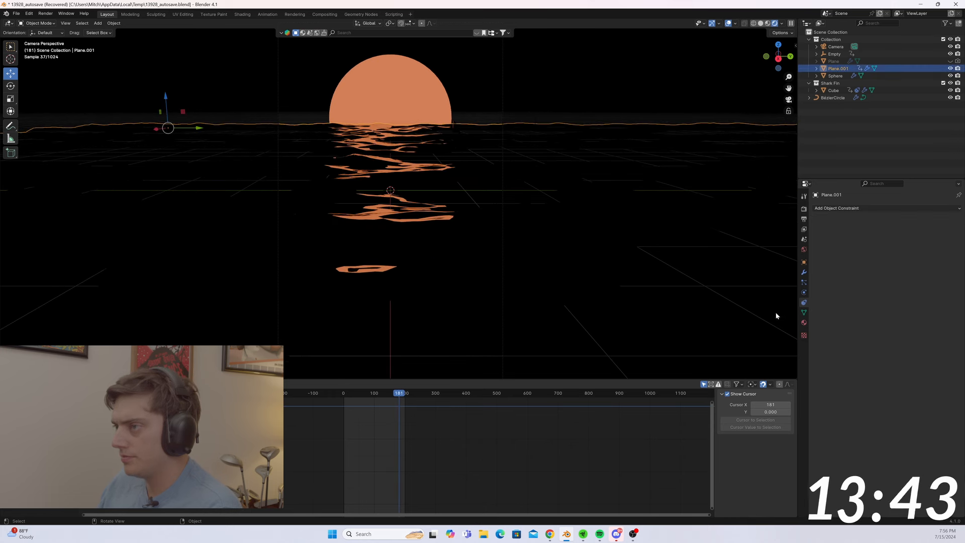
pyautogui.click(803, 272)
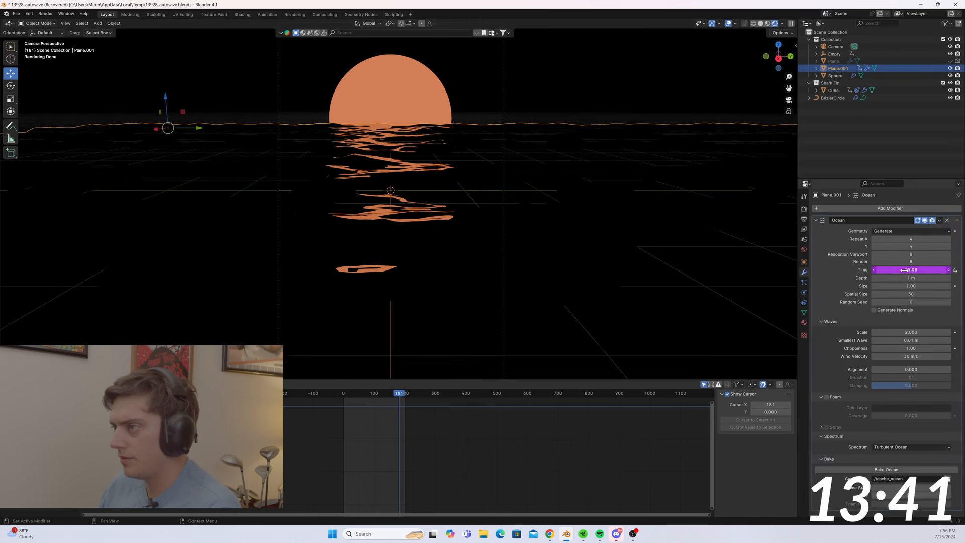
pyautogui.doubleClick(905, 333)
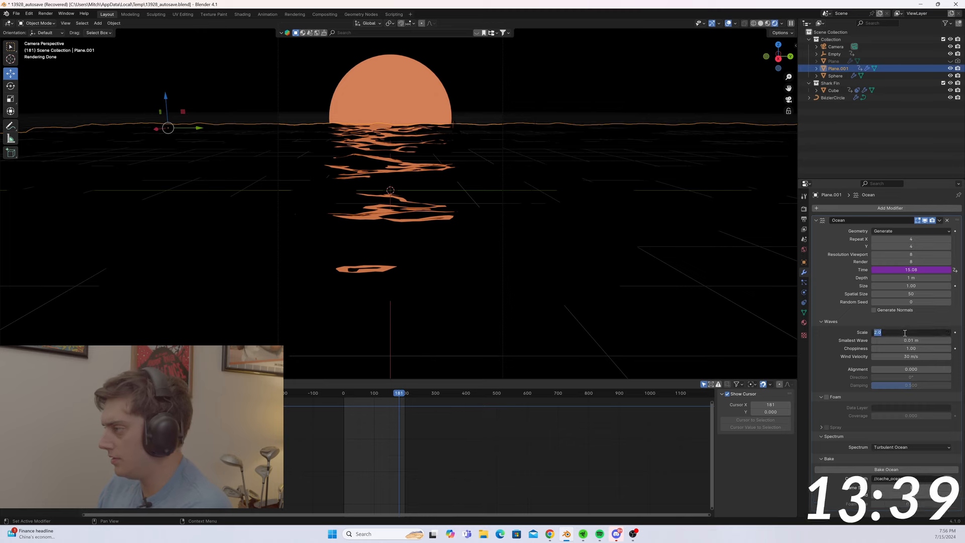
pyautogui.write('1')
pyautogui.press('Return')
pyautogui.press('space')
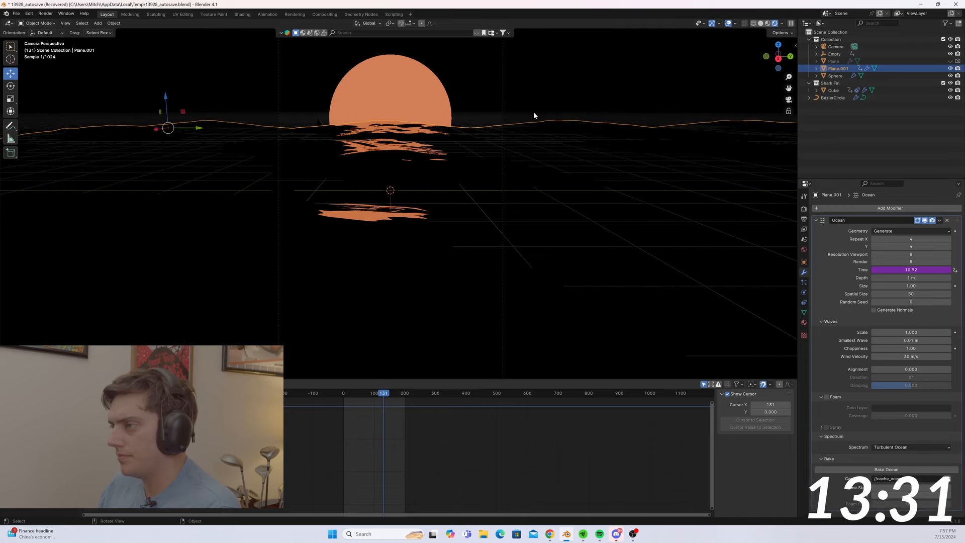
pyautogui.click(547, 110)
pyautogui.scroll(6, 547, 108)
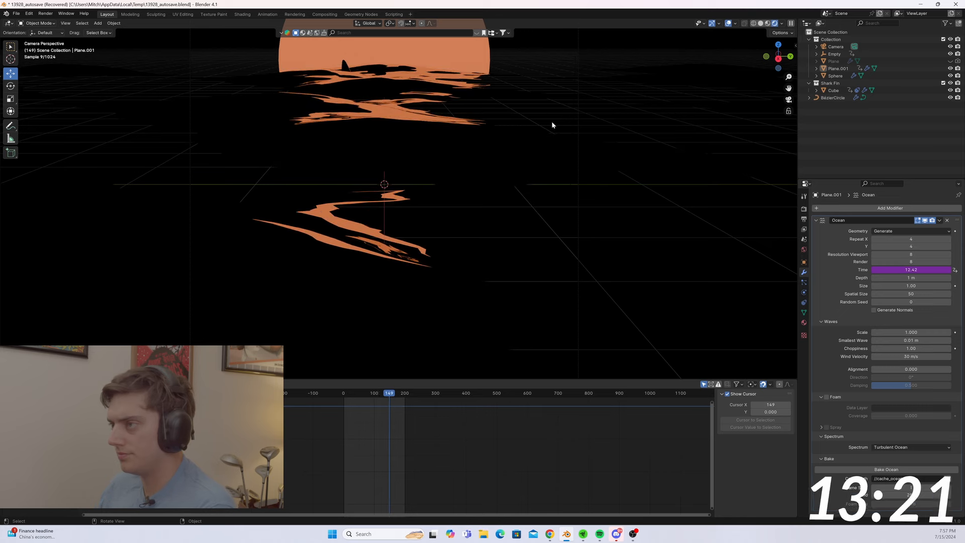
pyautogui.press('space')
# Switch to solid shading, select the Bézier circle path and set its scale to 2.65 in X and 0.66 in Y.
pyautogui.moveTo(534, 153); pyautogui.dragTo(761, 29, button='middle')
pyautogui.click(760, 24)
pyautogui.keyDown('shift'); pyautogui.moveTo(578, 189); pyautogui.dragTo(559, 157, button='middle'); pyautogui.keyUp('shift')
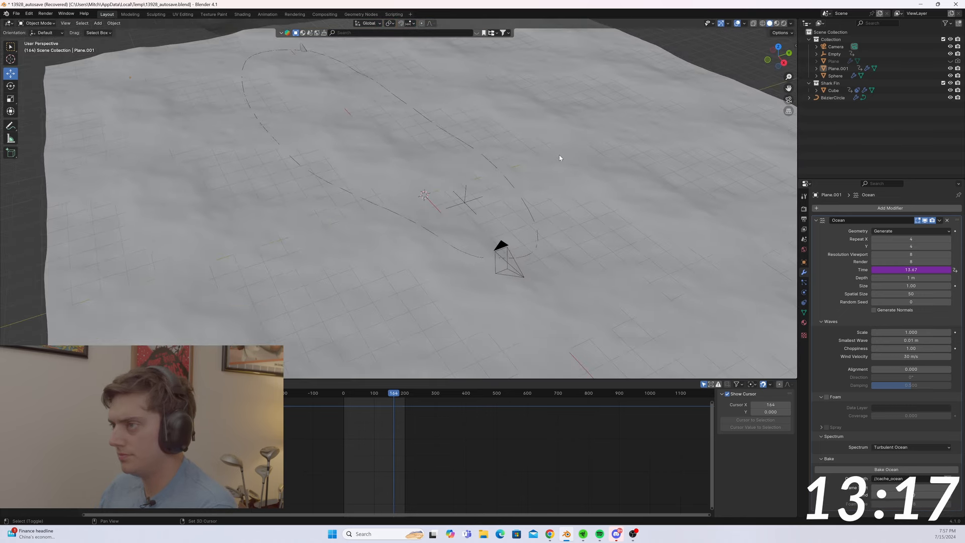
pyautogui.click(537, 239)
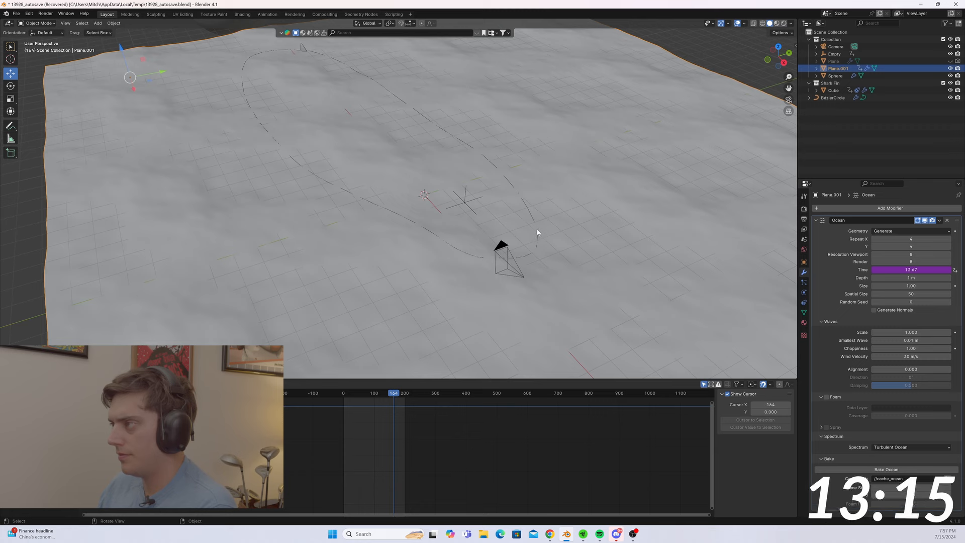
pyautogui.click(537, 233)
pyautogui.click(804, 262)
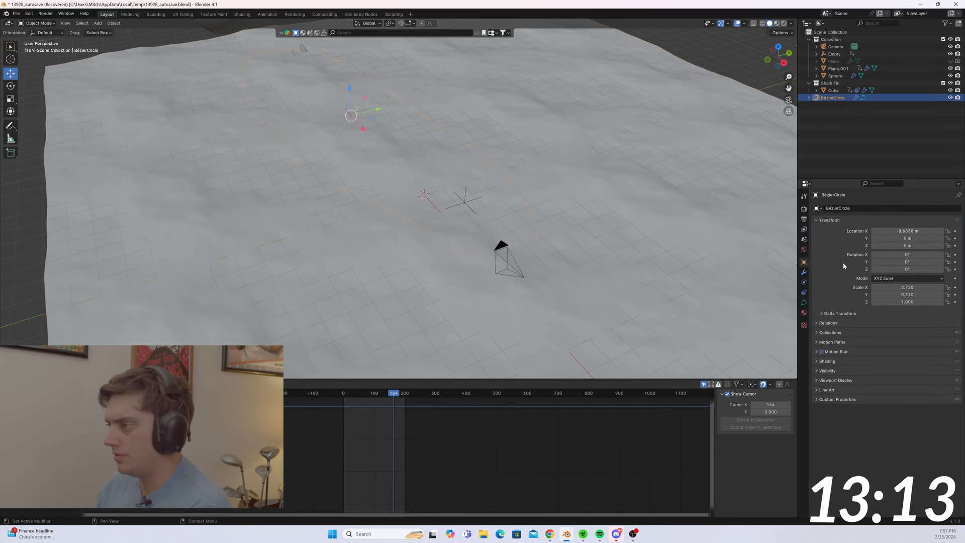
pyautogui.moveTo(892, 295)
pyautogui.mouseDown()
pyautogui.moveTo(907, 288)
pyautogui.moveTo(904, 295)
pyautogui.mouseUp()
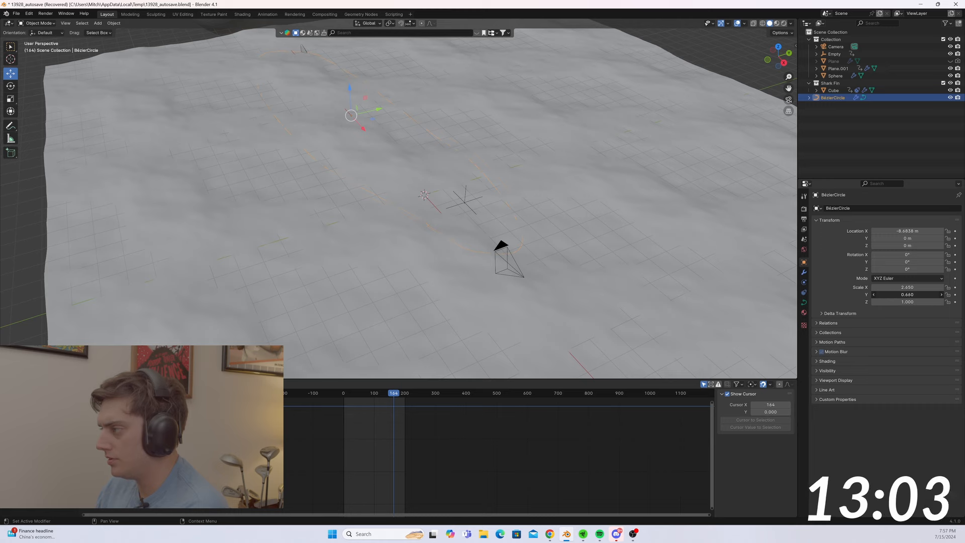
# Play the animation through the camera in solid and rendered shading to check the fin on the resized path.
pyautogui.press('KP_0')
pyautogui.press('space')
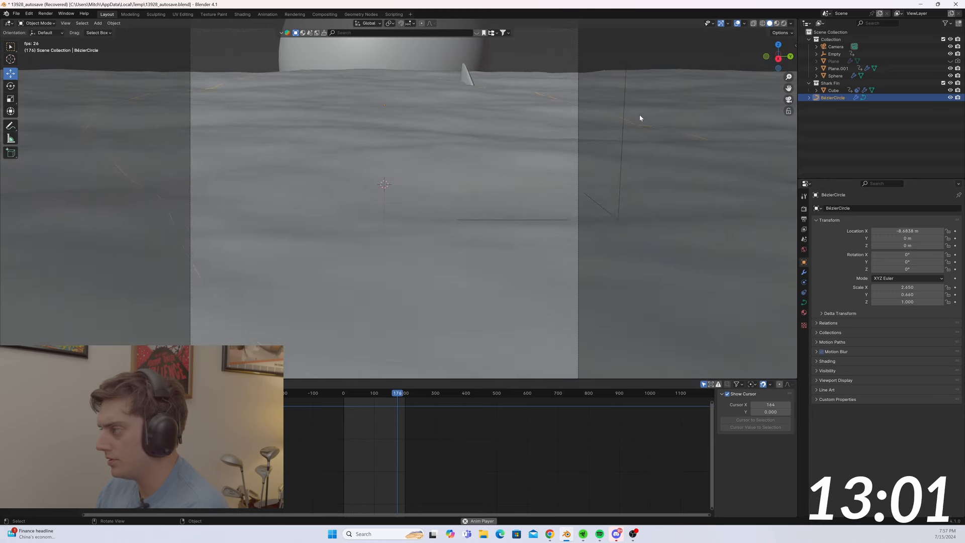
pyautogui.scroll(-2, 614, 125)
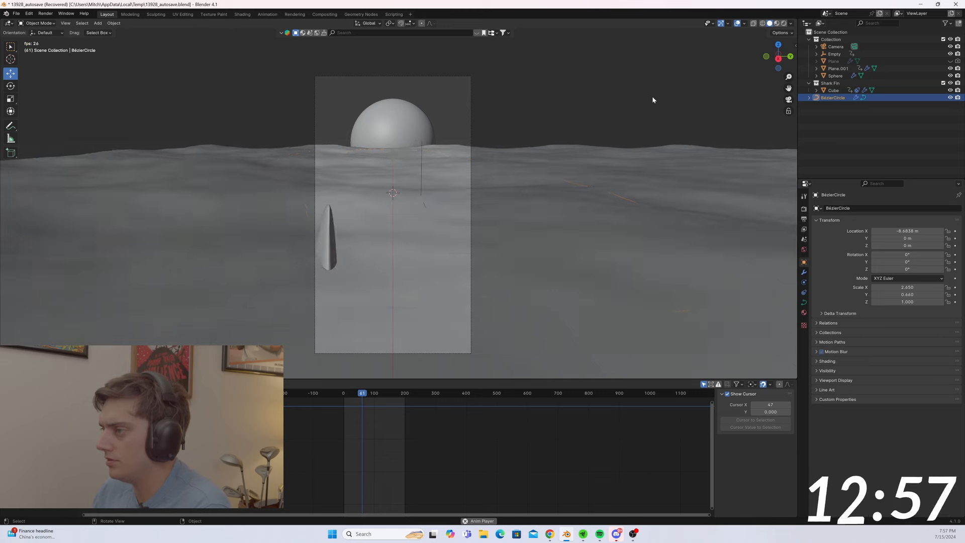
pyautogui.click(784, 23)
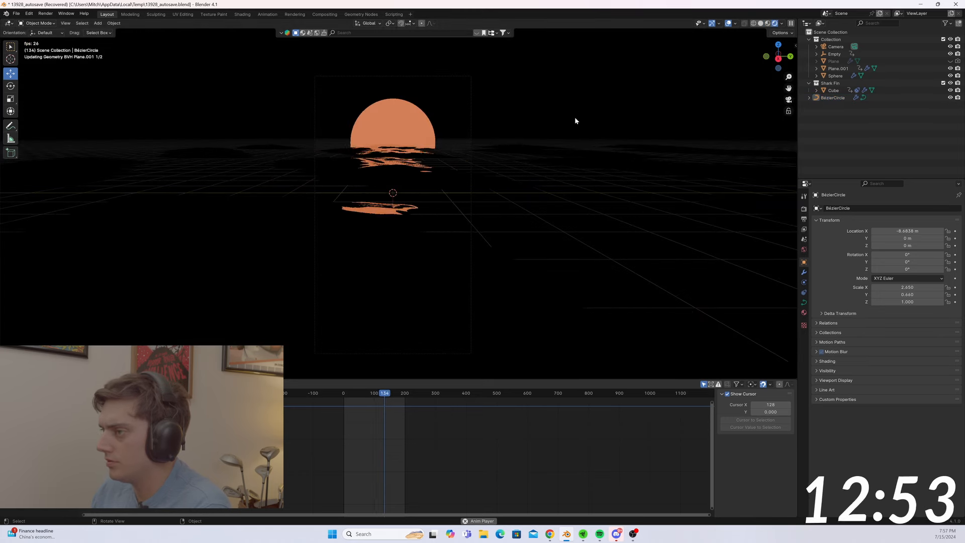
pyautogui.press('space')
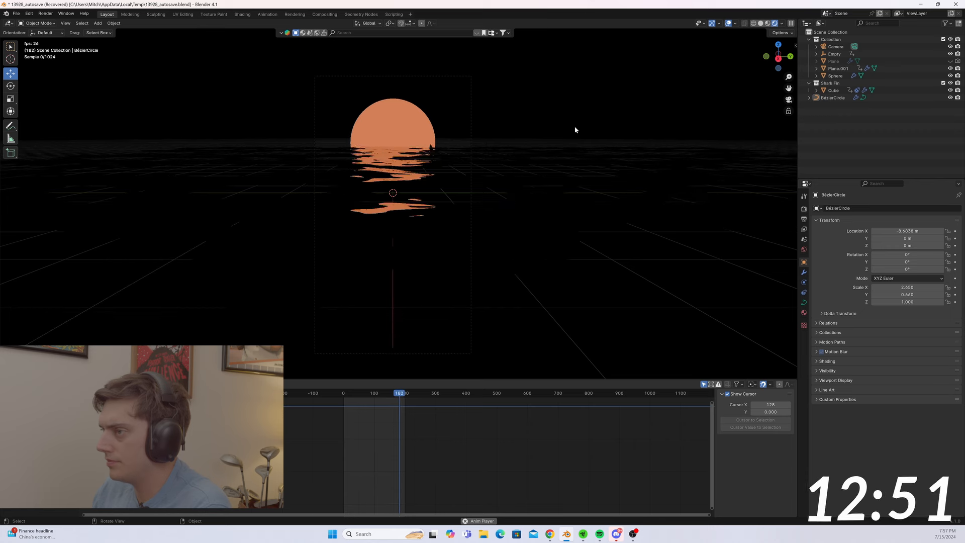
# Change the sun sphere's emission colour to a cool white and play the animation to check the look.
pyautogui.click(412, 122)
pyautogui.click(804, 322)
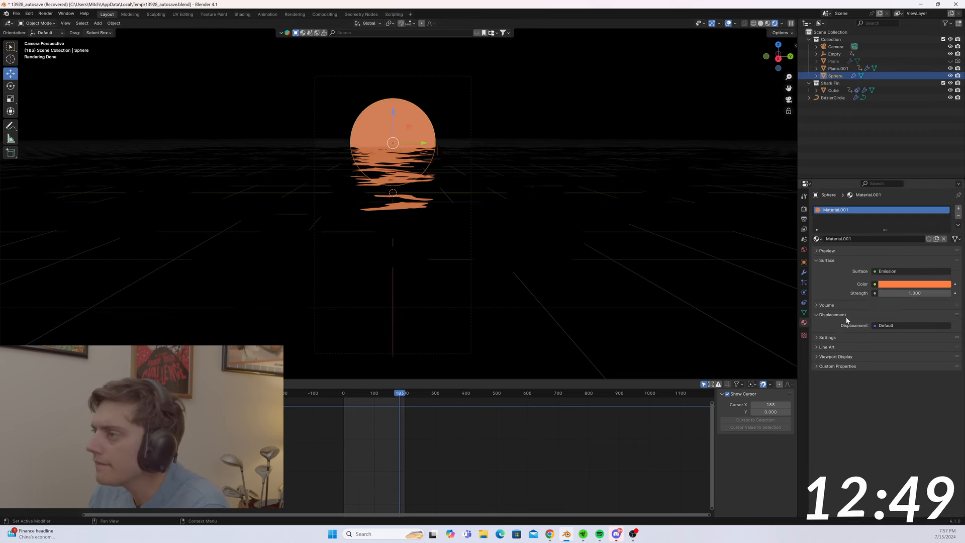
pyautogui.click(922, 285)
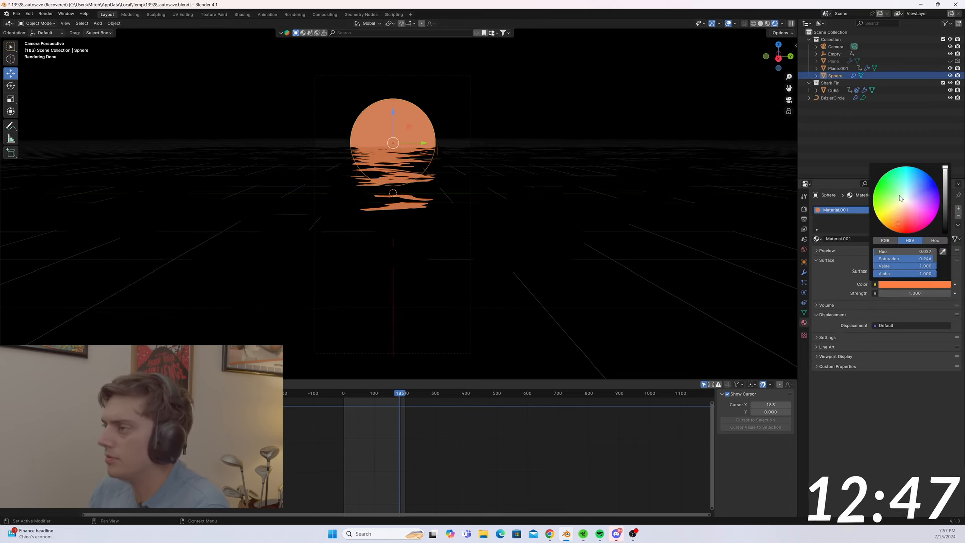
pyautogui.click(906, 199)
pyautogui.click(595, 92)
pyautogui.press('space')
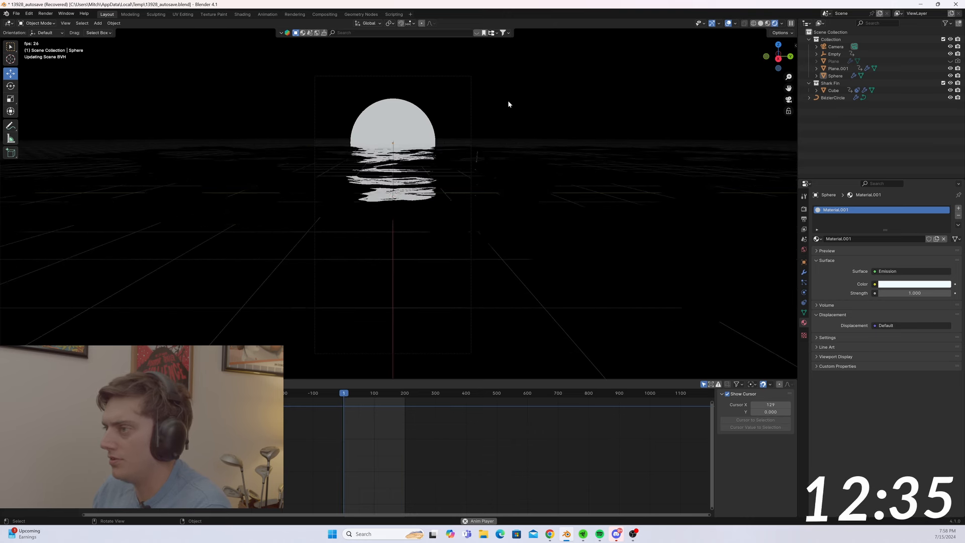
pyautogui.press('space')
# Enable compositing nodes and add a Glare node fed by the Render Layers image output.
pyautogui.click(409, 122)
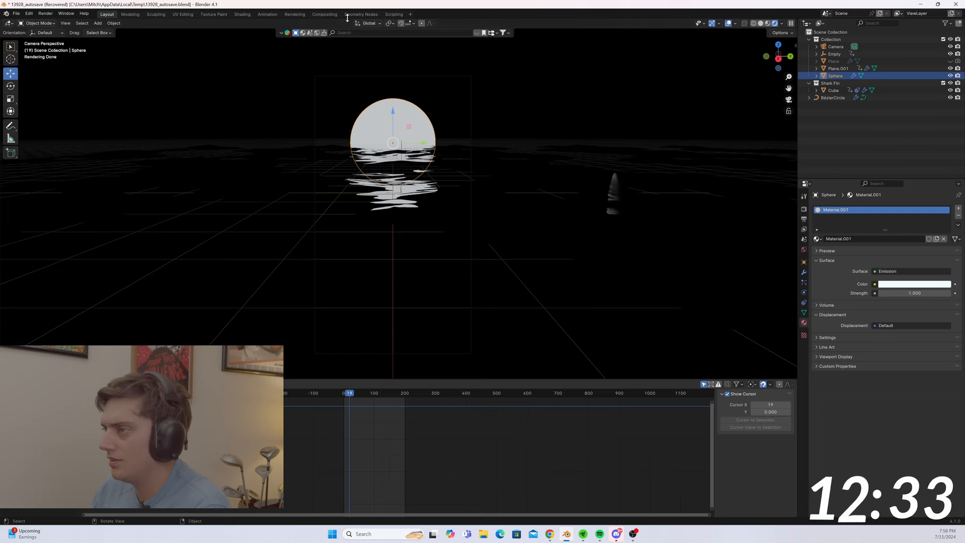
pyautogui.click(324, 14)
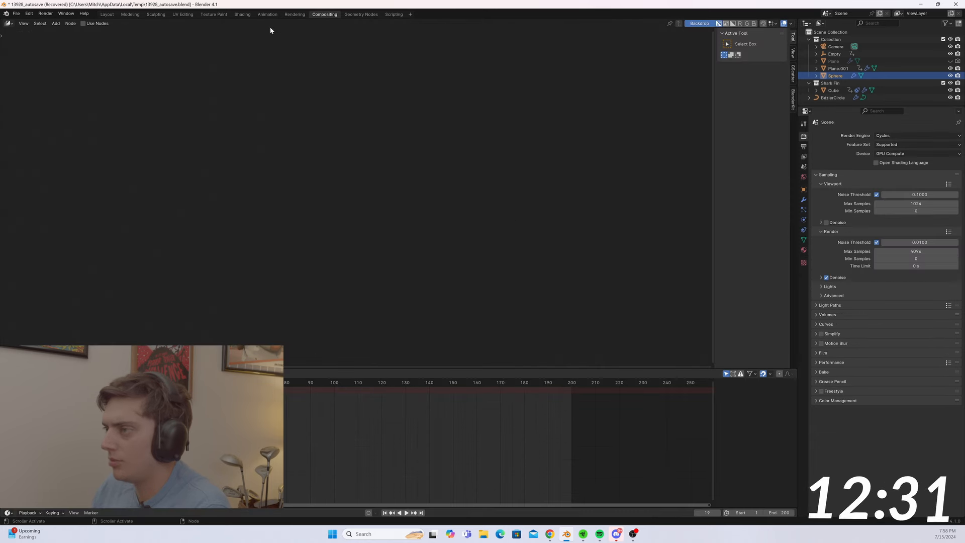
pyautogui.click(84, 24)
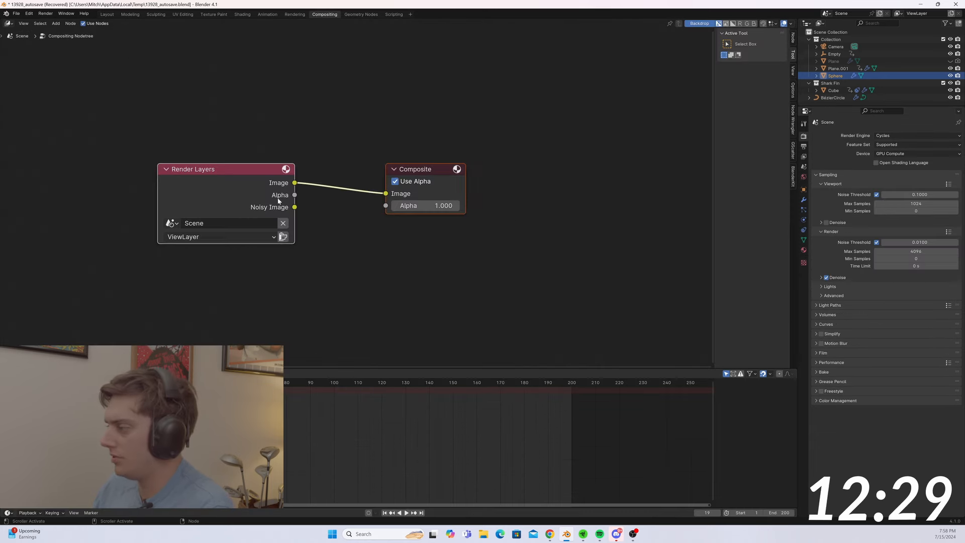
pyautogui.moveTo(289, 189); pyautogui.dragTo(225, 211, button='middle')
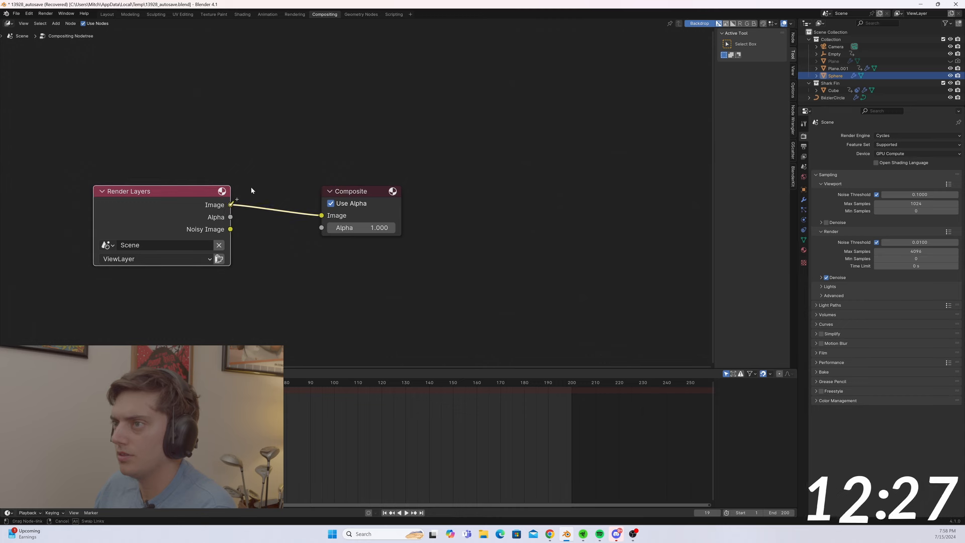
pyautogui.moveTo(251, 190); pyautogui.dragTo(271, 167)
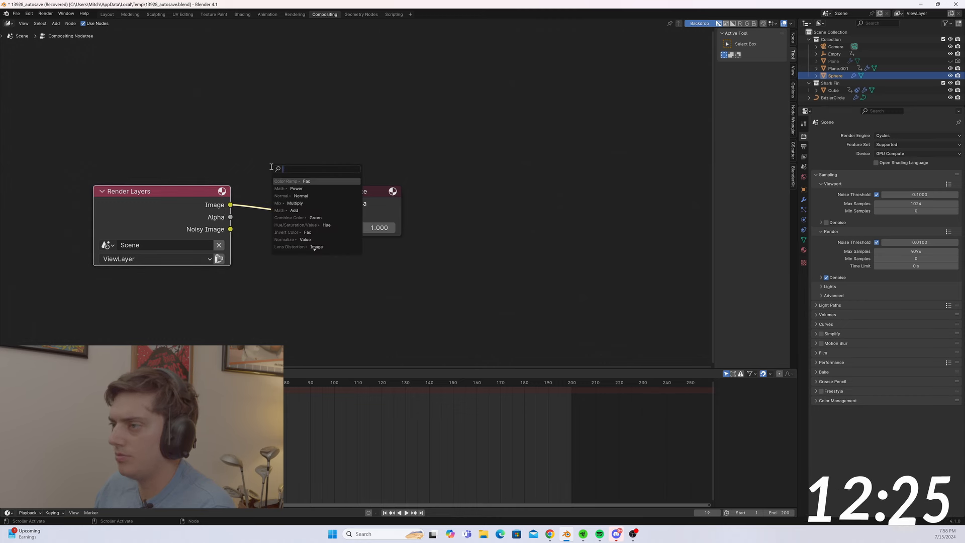
pyautogui.write('glow')
pyautogui.press('Return')
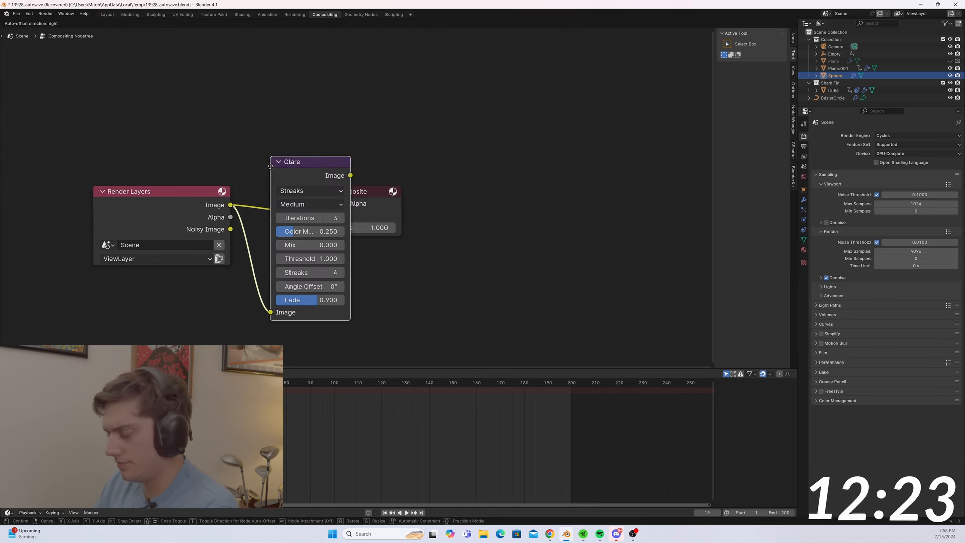
pyautogui.click(210, 159)
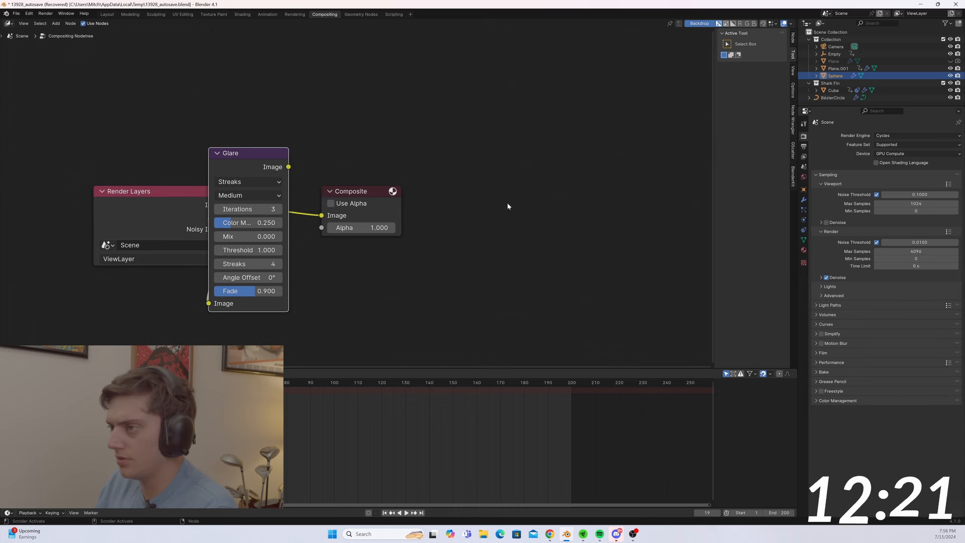
# Space out the Composite and Glare nodes and set the glare type to Fog Glow.
pyautogui.moveTo(327, 208); pyautogui.dragTo(460, 206)
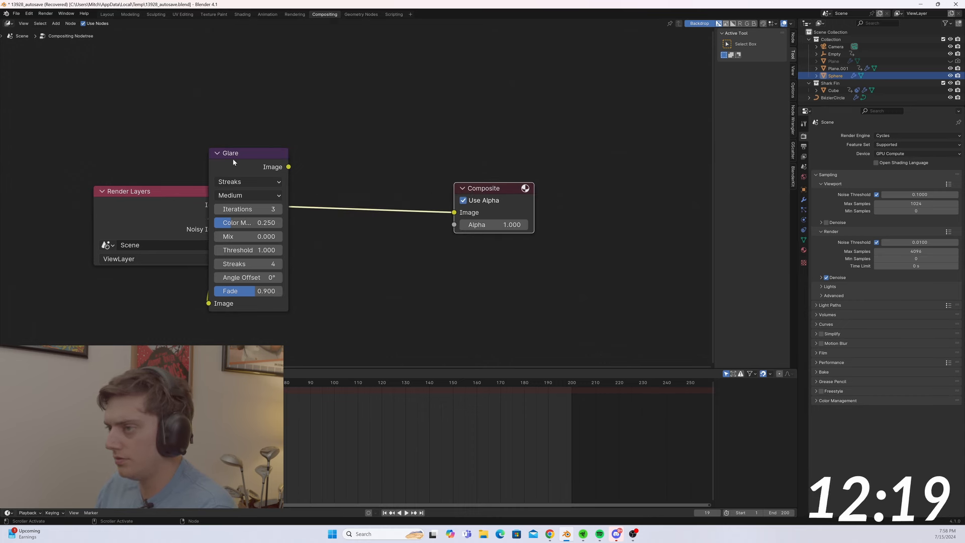
pyautogui.moveTo(233, 158); pyautogui.dragTo(260, 164)
pyautogui.click(292, 190)
pyautogui.click(272, 240)
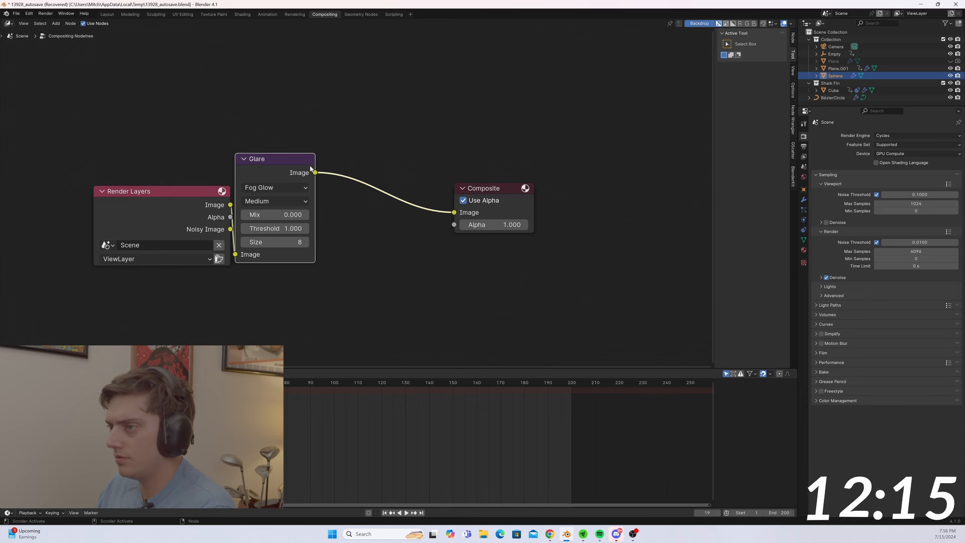
# Insert a Lens Distortion node between Glare and Composite with distortion 0.1 and dispersion 0.1.
pyautogui.moveTo(359, 162); pyautogui.dragTo(359, 161)
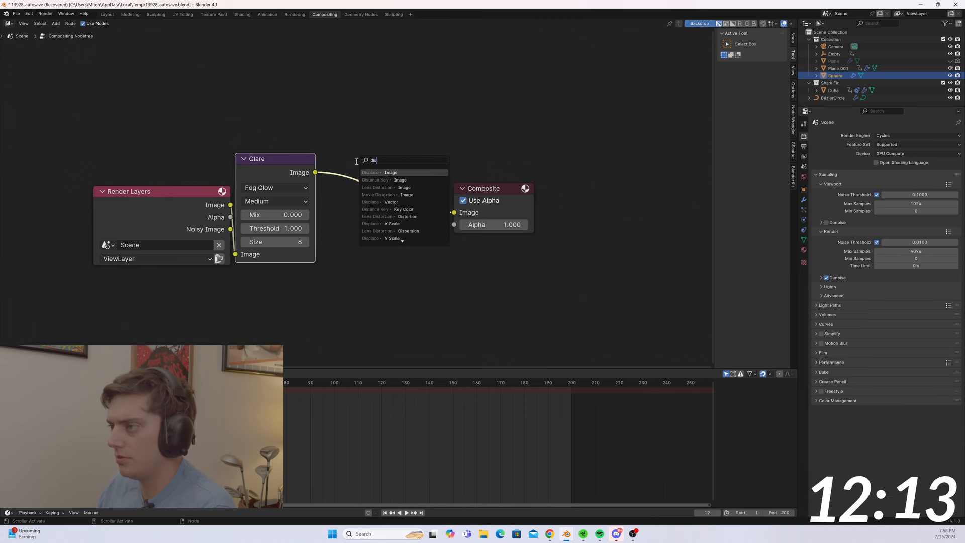
pyautogui.write('dis')
pyautogui.press('Return')
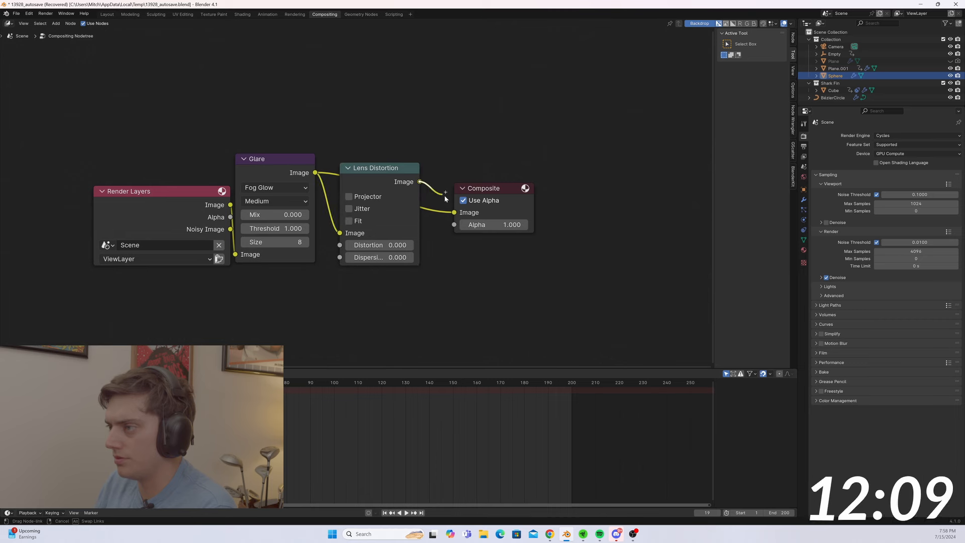
pyautogui.moveTo(453, 213); pyautogui.dragTo(454, 212)
pyautogui.click(371, 254)
pyautogui.moveTo(380, 247); pyautogui.dragTo(384, 247)
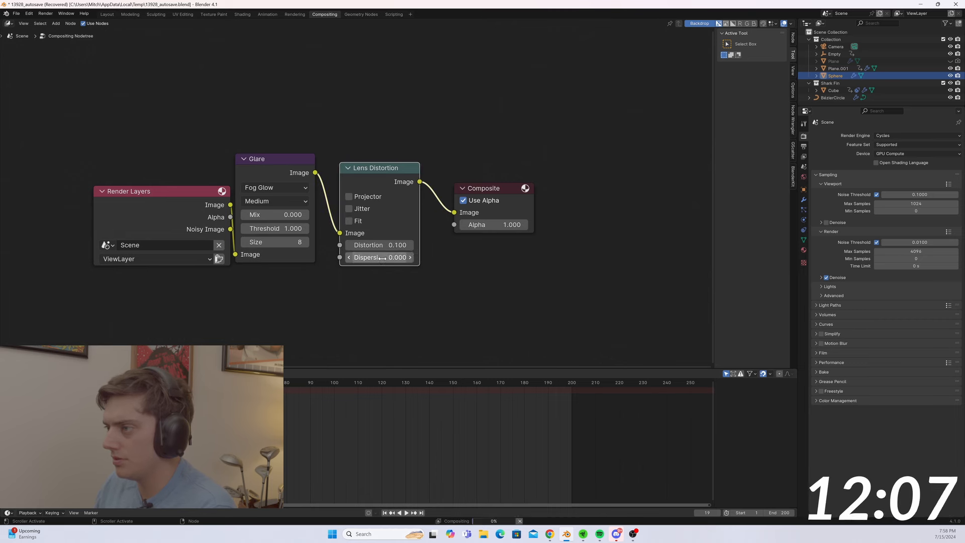
pyautogui.press('Return')
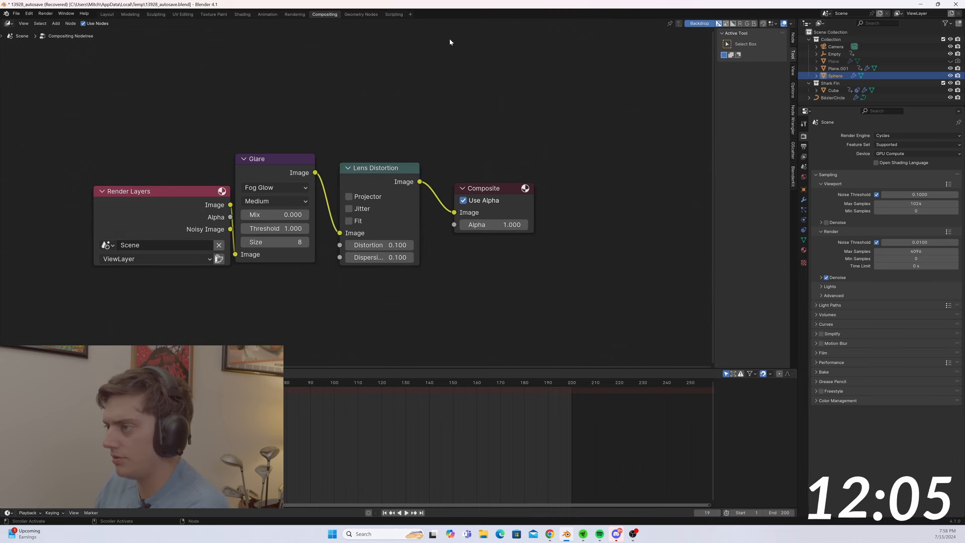
# Enable the compositor for the rendered layout viewport and play the animation to check the lens effects.
pyautogui.click(107, 14)
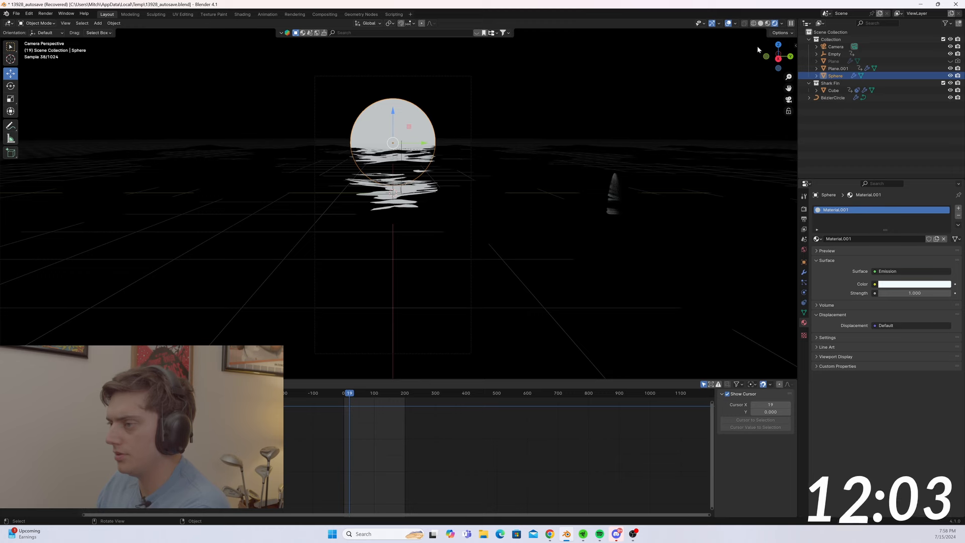
pyautogui.click(780, 23)
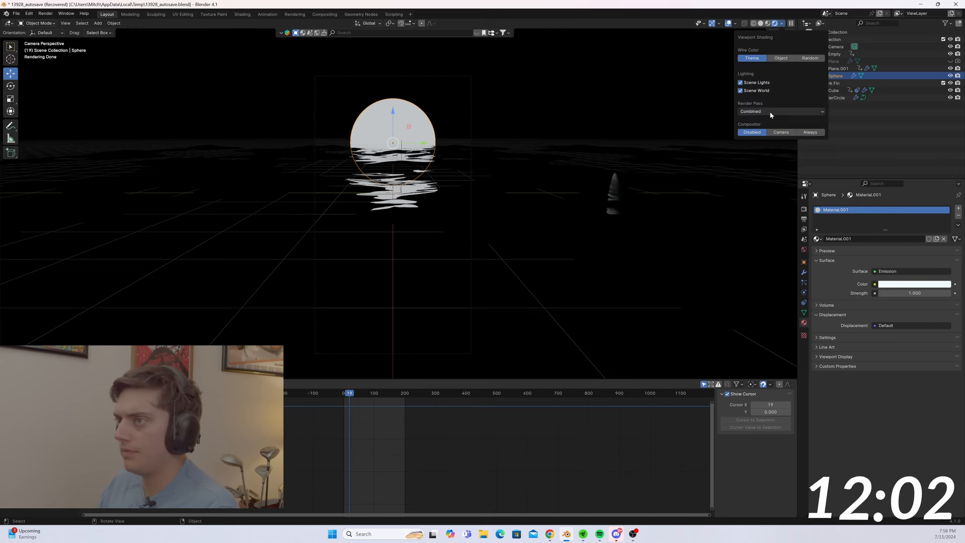
pyautogui.click(793, 133)
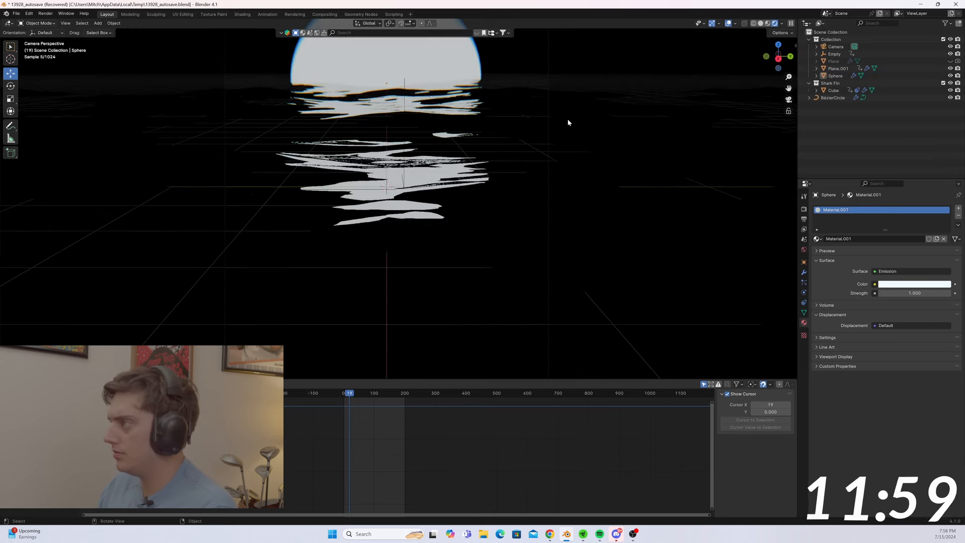
pyautogui.press('space')
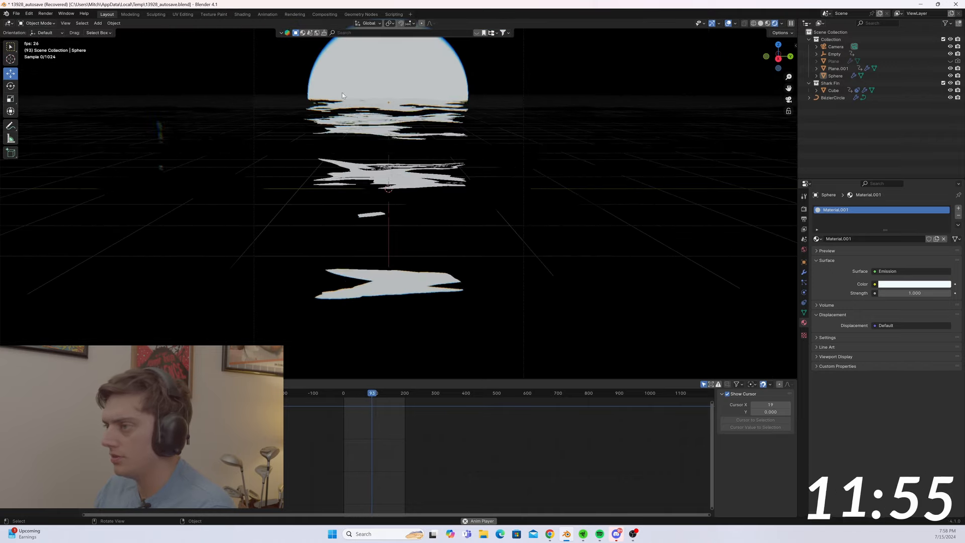
pyautogui.press('space')
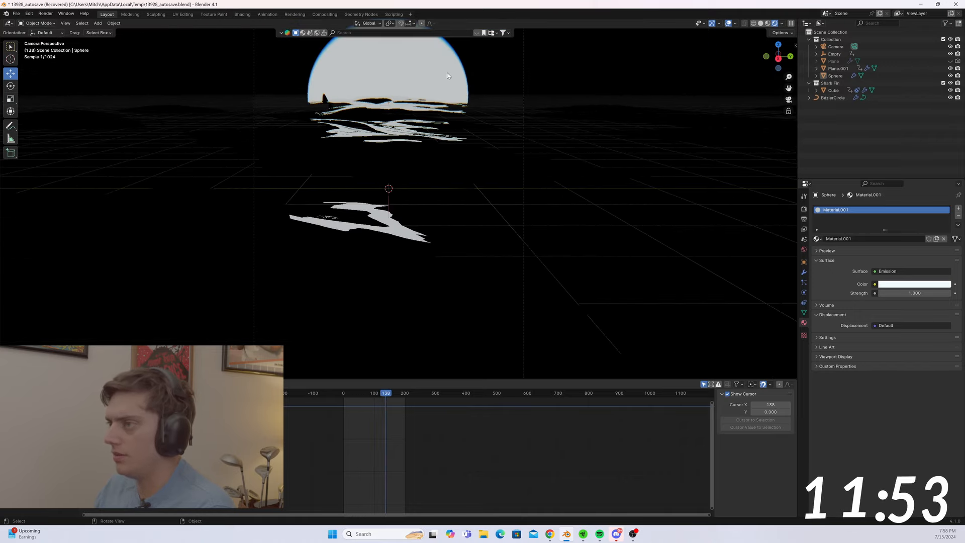
# Try an emission strength of 1.2 on the sphere with the animation playing, and return the strength to 1.
pyautogui.moveTo(914, 293); pyautogui.dragTo(930, 293)
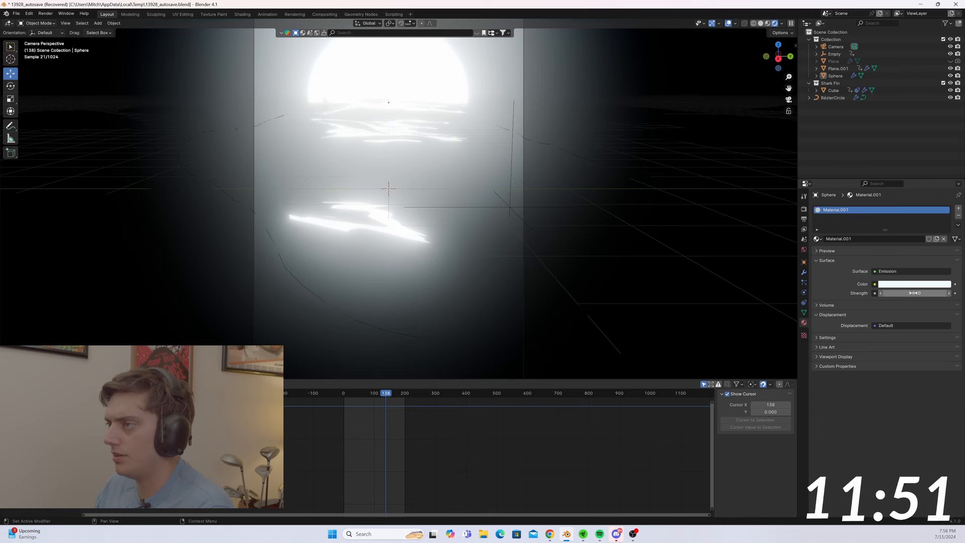
pyautogui.write('2')
pyautogui.press('Return')
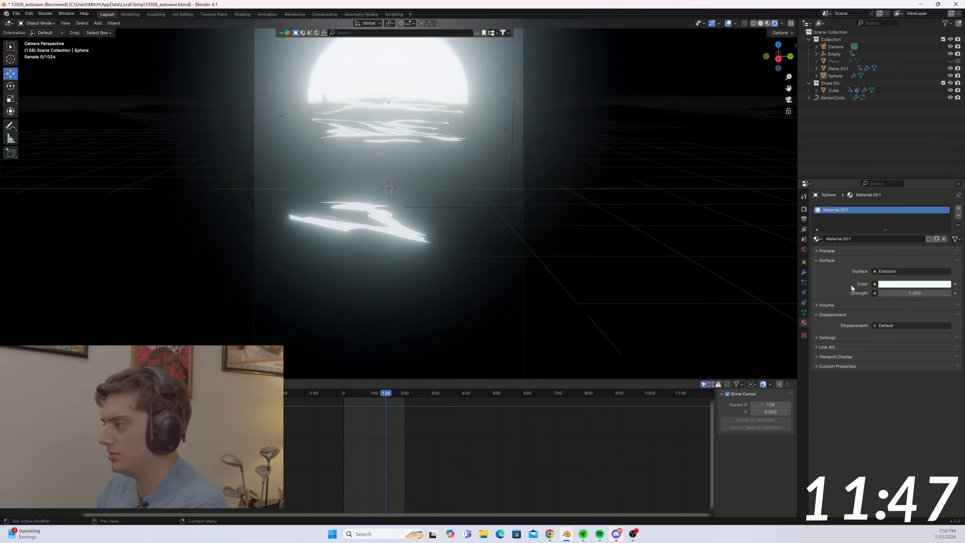
pyautogui.press('space')
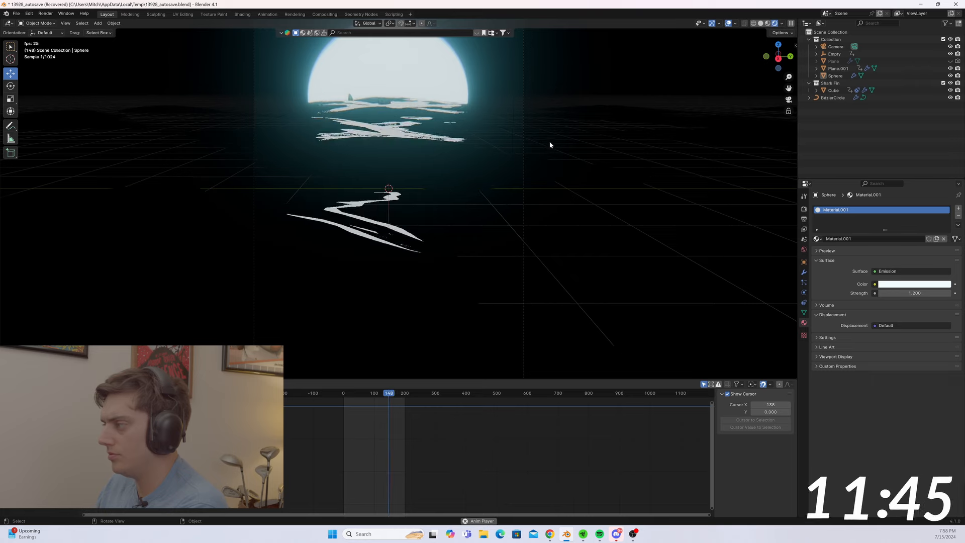
pyautogui.moveTo(919, 293); pyautogui.dragTo(911, 293)
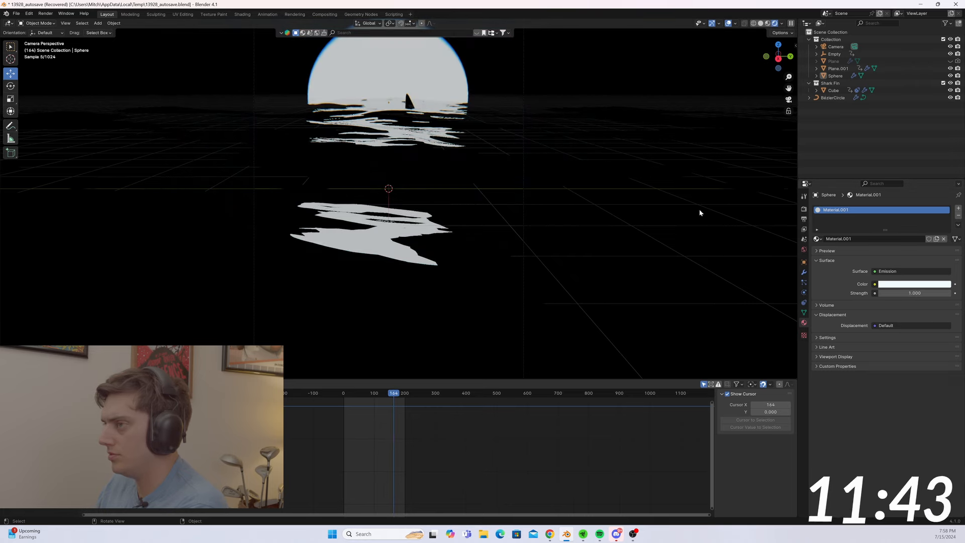
# Open the ocean plane's material in the Shading workspace and insert a Mix Shader between the Glossy BSDF and the Material Output surface.
pyautogui.click(533, 178)
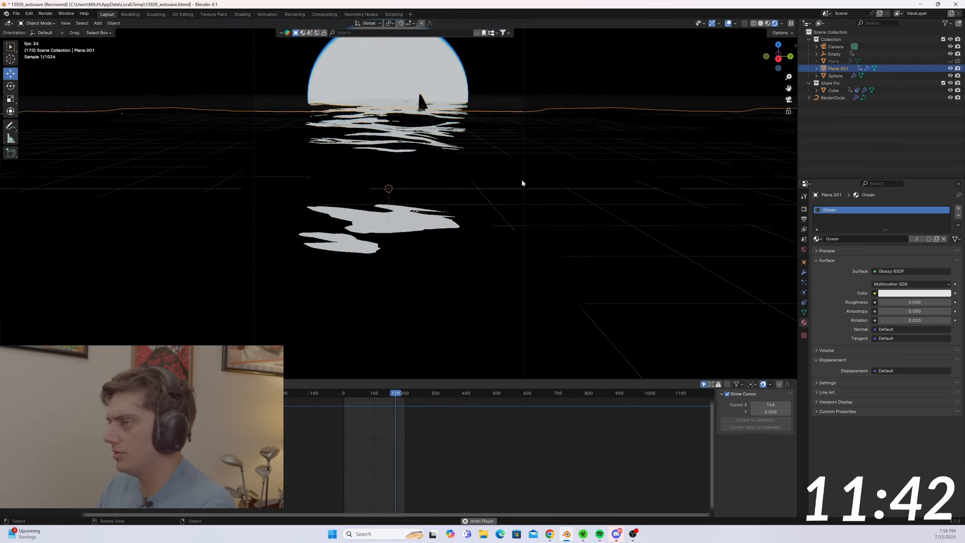
pyautogui.click(242, 14)
pyautogui.scroll(3, 545, 400)
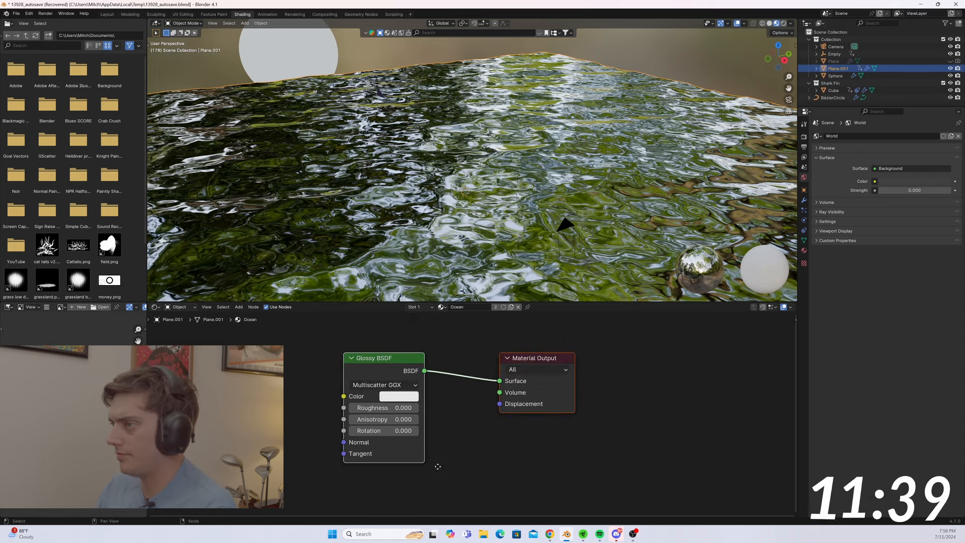
pyautogui.moveTo(378, 359); pyautogui.dragTo(422, 371)
pyautogui.press('Return')
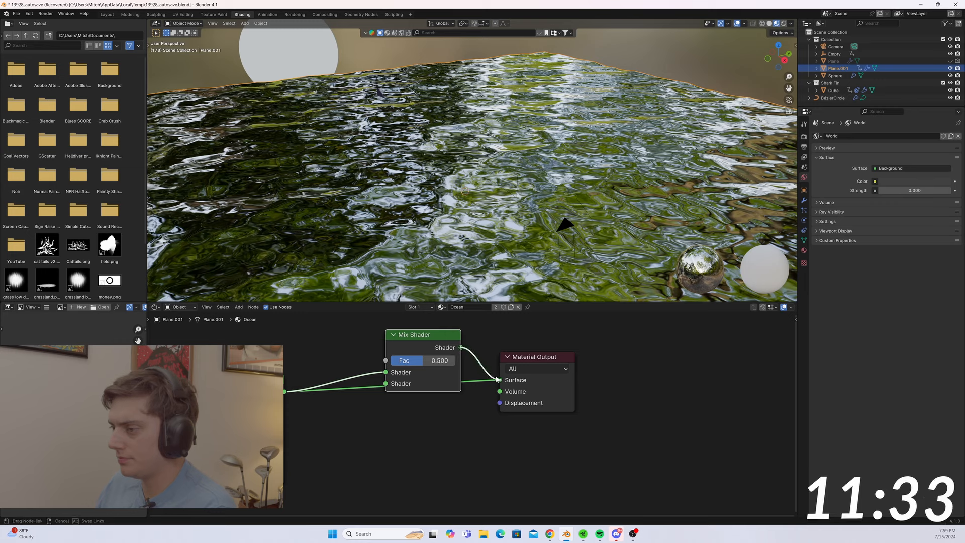
pyautogui.moveTo(498, 379); pyautogui.dragTo(499, 379)
# Add a Diffuse BSDF feeding the second shader input of the Mix Shader.
pyautogui.moveTo(386, 384); pyautogui.dragTo(357, 424)
pyautogui.write('d')
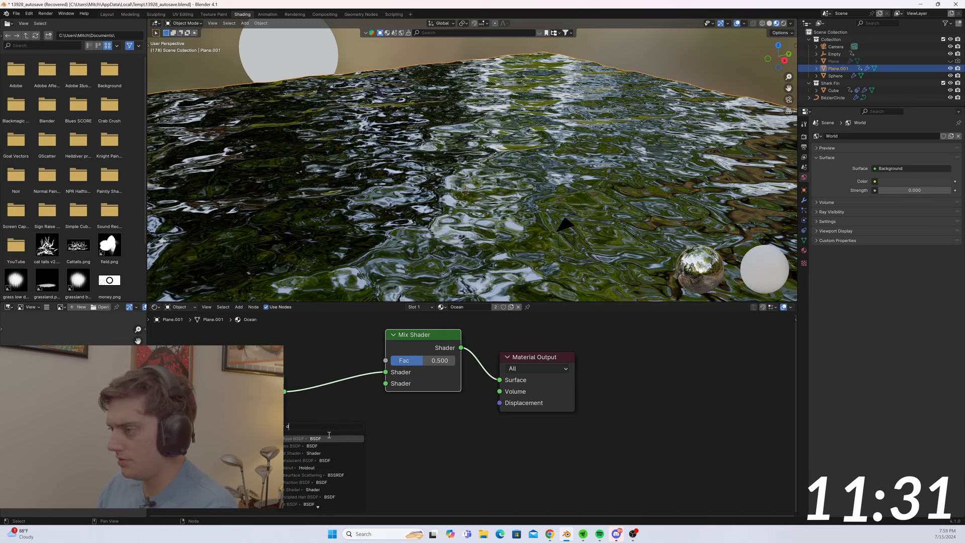
pyautogui.press('Return')
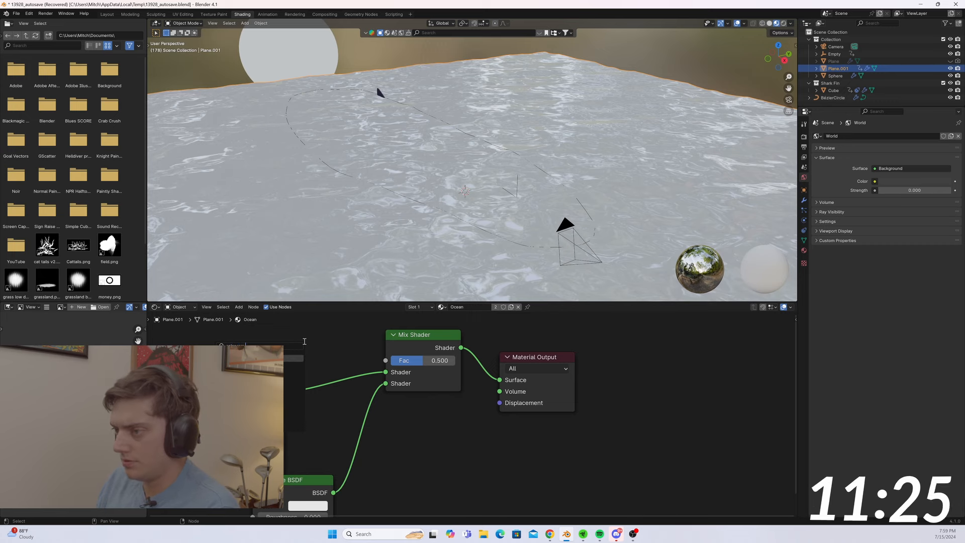
# Add a Color Ramp driving the Mix Shader factor, with a Noise Texture's Fac output feeding the ramp.
pyautogui.press('Return')
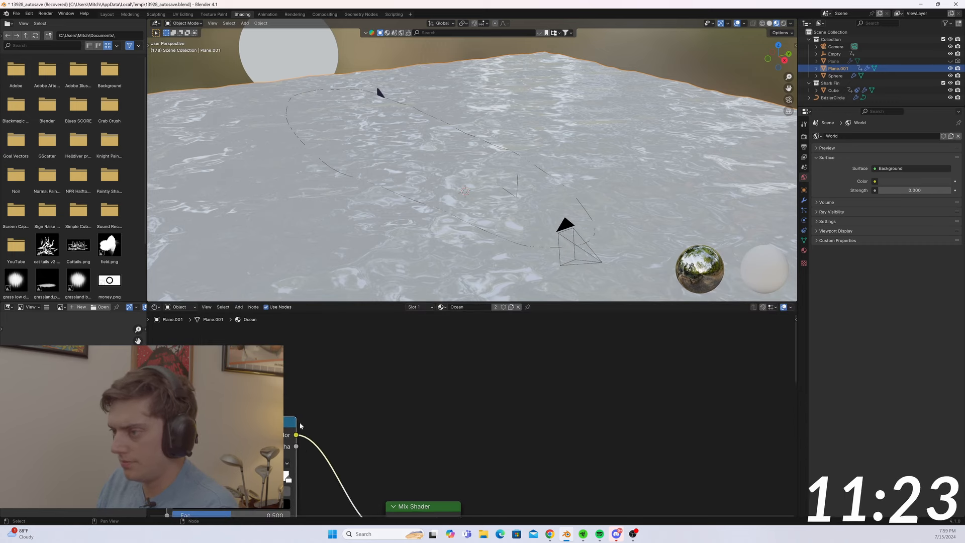
pyautogui.moveTo(440, 408); pyautogui.dragTo(691, 280, button='middle')
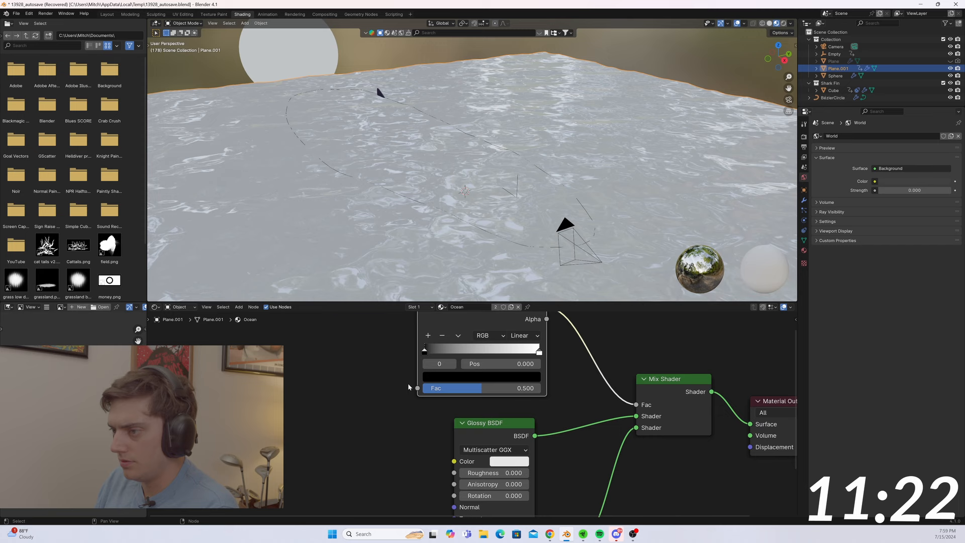
pyautogui.press('Return')
pyautogui.click(298, 388)
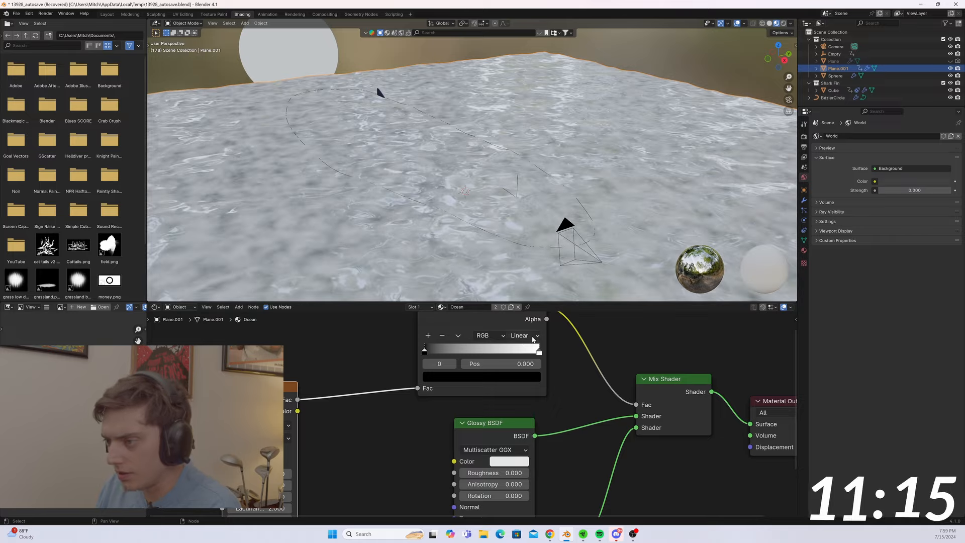
# Set the Color Ramp to Constant interpolation and move its white stop to position 0.420.
pyautogui.click(523, 335)
pyautogui.click(529, 409)
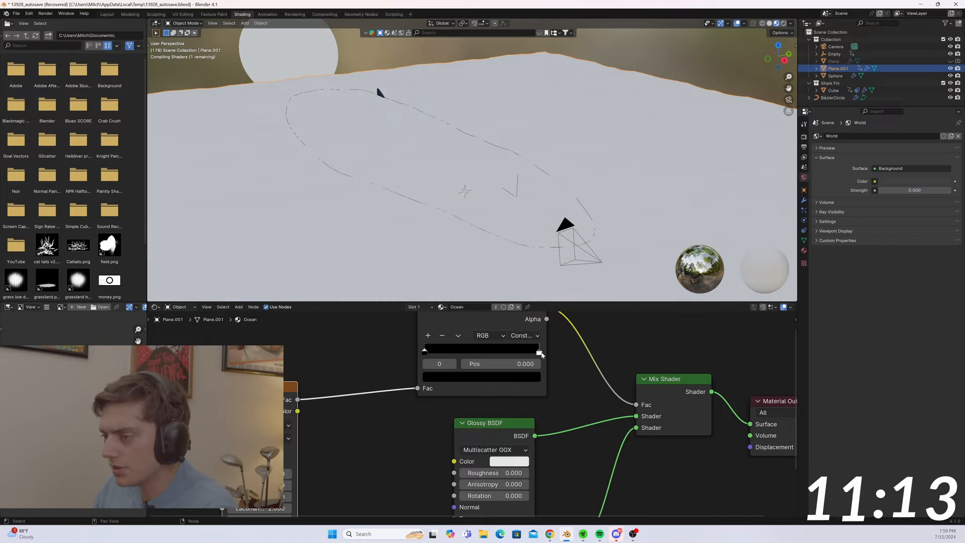
pyautogui.moveTo(539, 351); pyautogui.dragTo(472, 355)
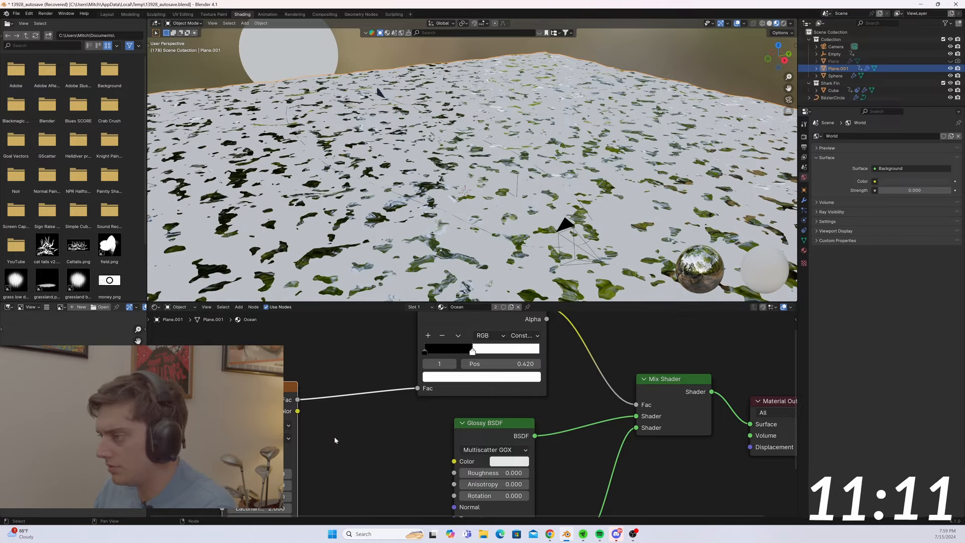
# Try several detail values on the Noise Texture and settle on 0.2 for smoother shapes.
pyautogui.moveTo(335, 440); pyautogui.dragTo(372, 386, button='middle')
pyautogui.write('0')
pyautogui.press('Return')
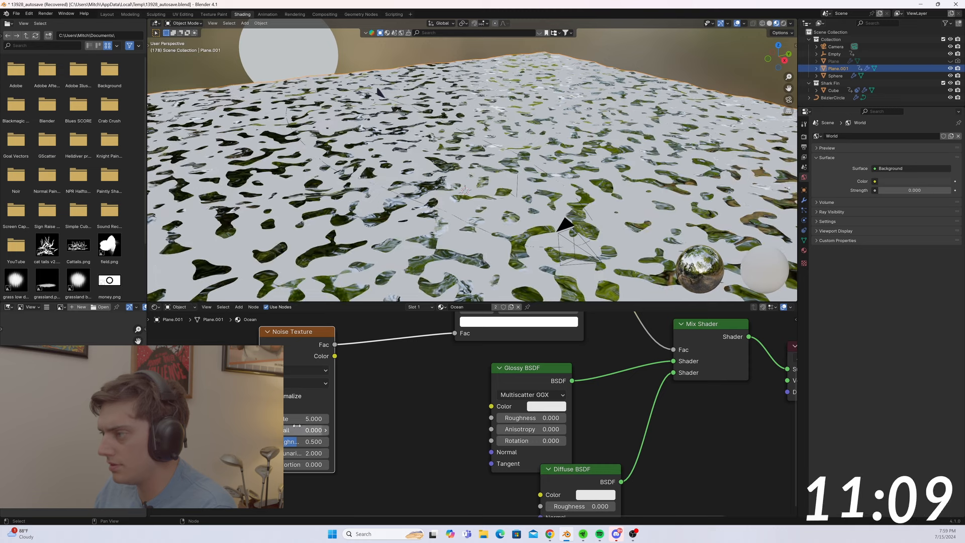
pyautogui.write('1')
pyautogui.press('Return')
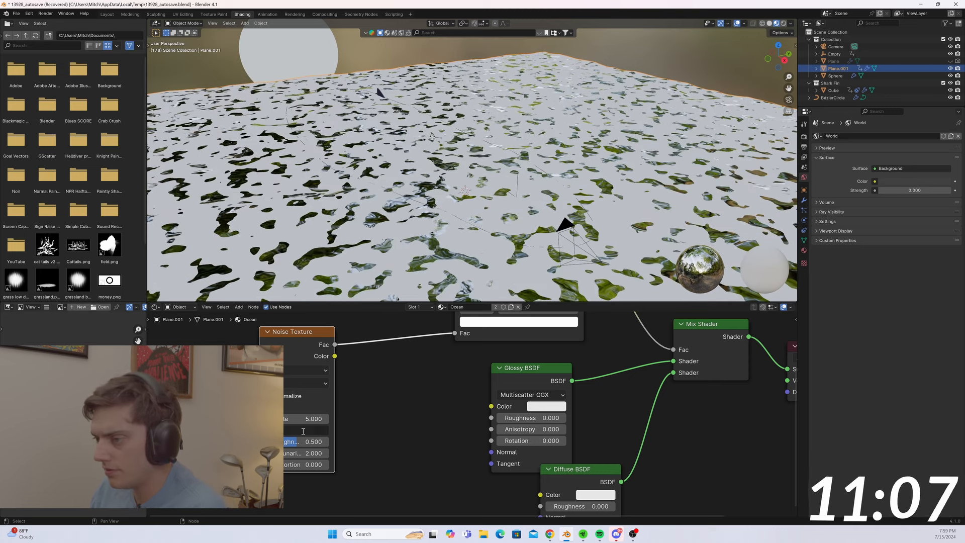
pyautogui.write('0.1')
pyautogui.press('Return')
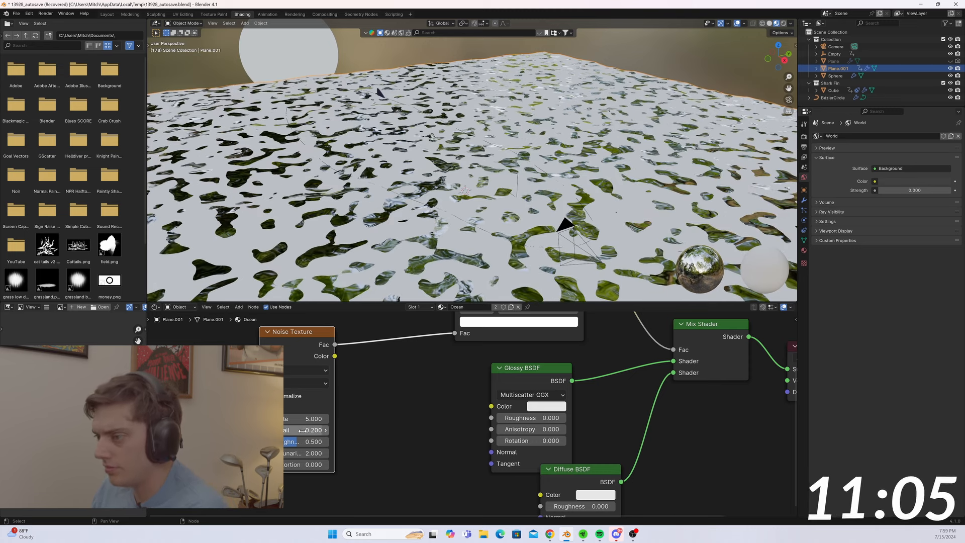
# Add a stop to the Color Ramp and place a black stop at 0.456, just past the white one, to form thin lines.
pyautogui.moveTo(478, 362); pyautogui.dragTo(412, 418, button='middle')
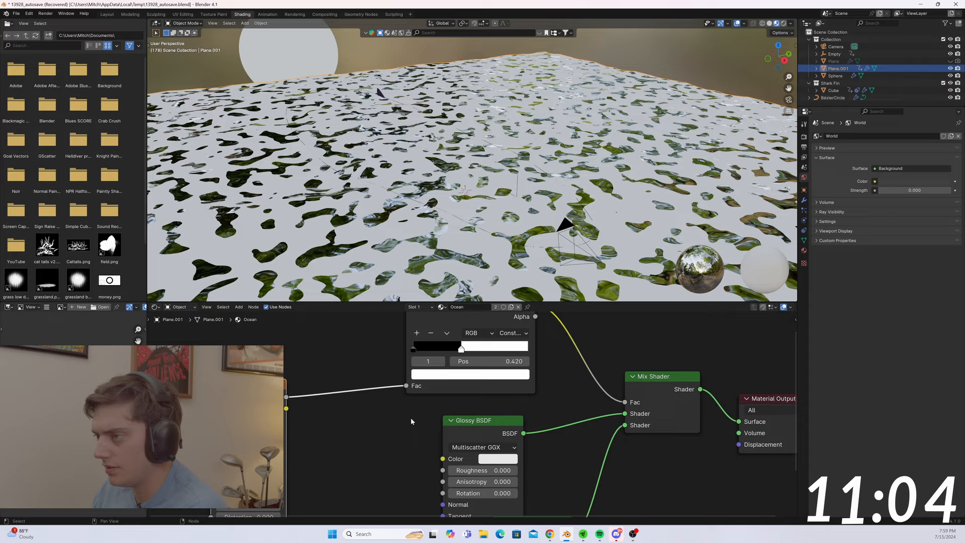
pyautogui.click(417, 334)
pyautogui.moveTo(438, 352); pyautogui.dragTo(469, 355)
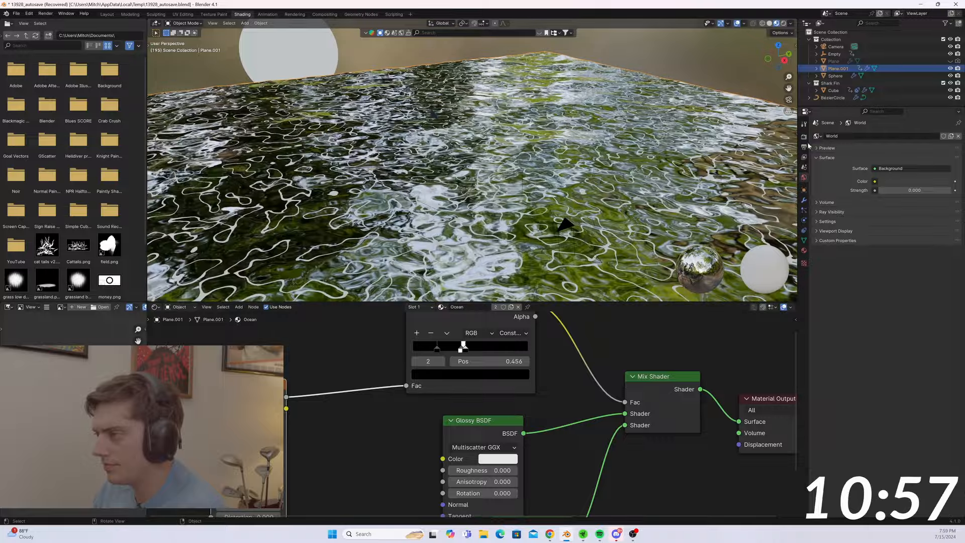
# Show the scene through the camera in rendered shading, stop the animation and inspect the water pattern up close.
pyautogui.click(788, 99)
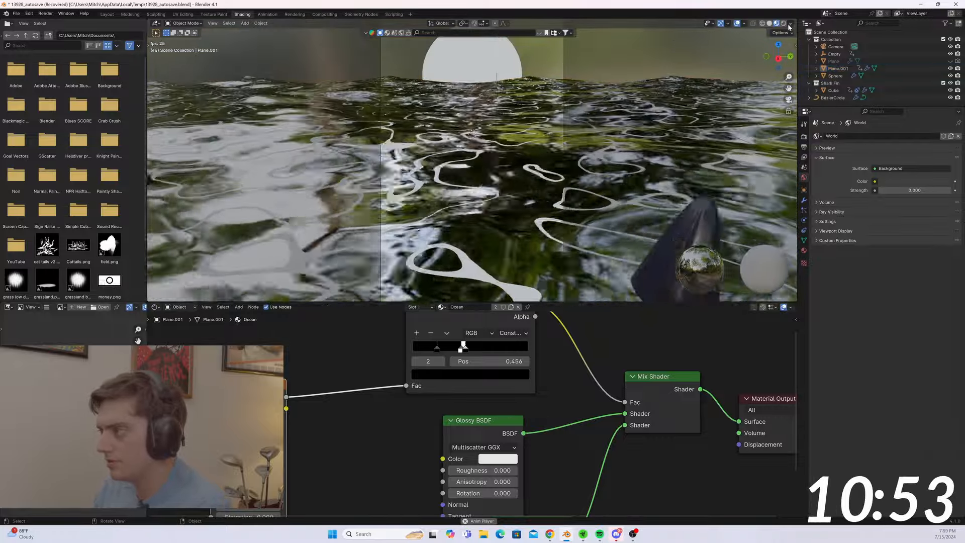
pyautogui.click(783, 24)
pyautogui.press('space')
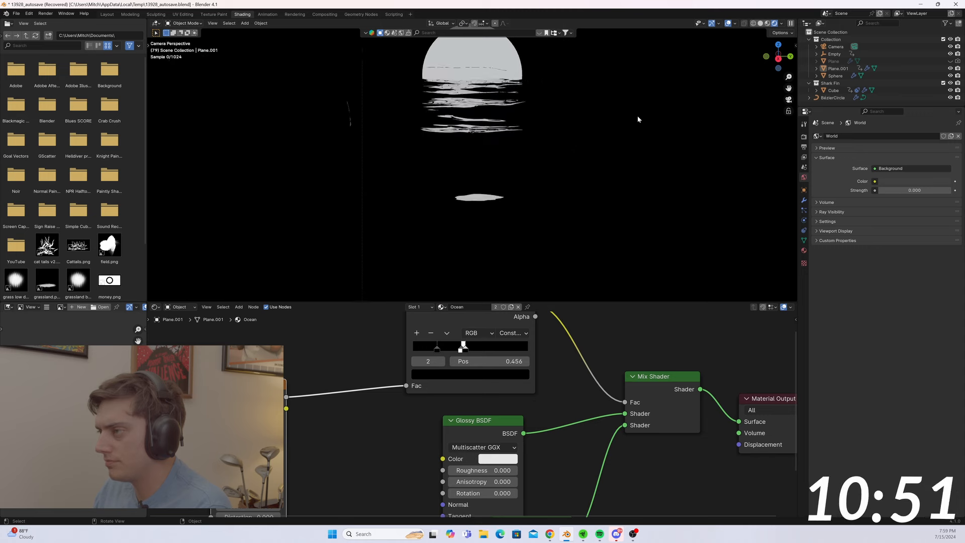
pyautogui.scroll(4, 624, 145)
pyautogui.moveTo(628, 380); pyautogui.dragTo(580, 255, button='middle')
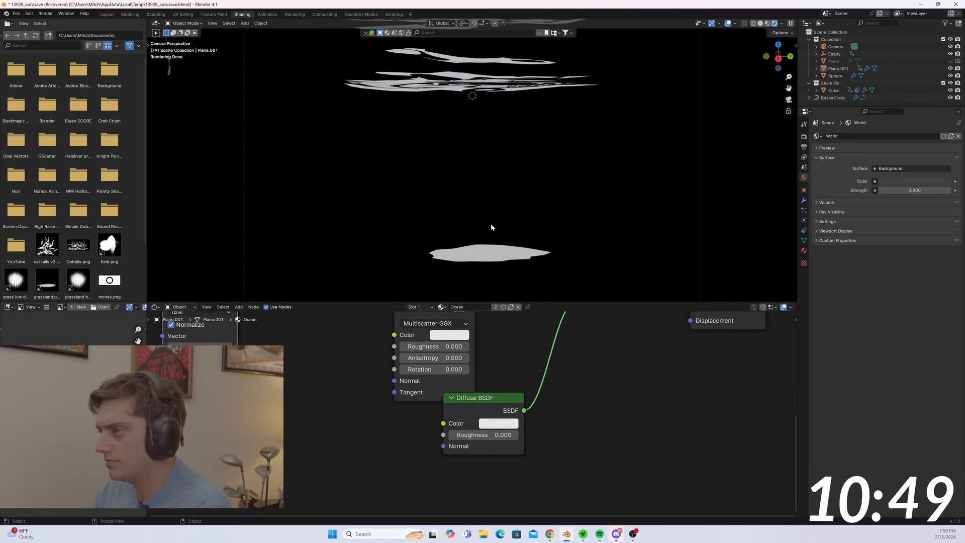
pyautogui.rightClick(491, 224)
# Replace the Diffuse BSDF with an Emission shader in the Mix Shader's second shader input.
pyautogui.moveTo(560, 322); pyautogui.dragTo(520, 350, button='middle')
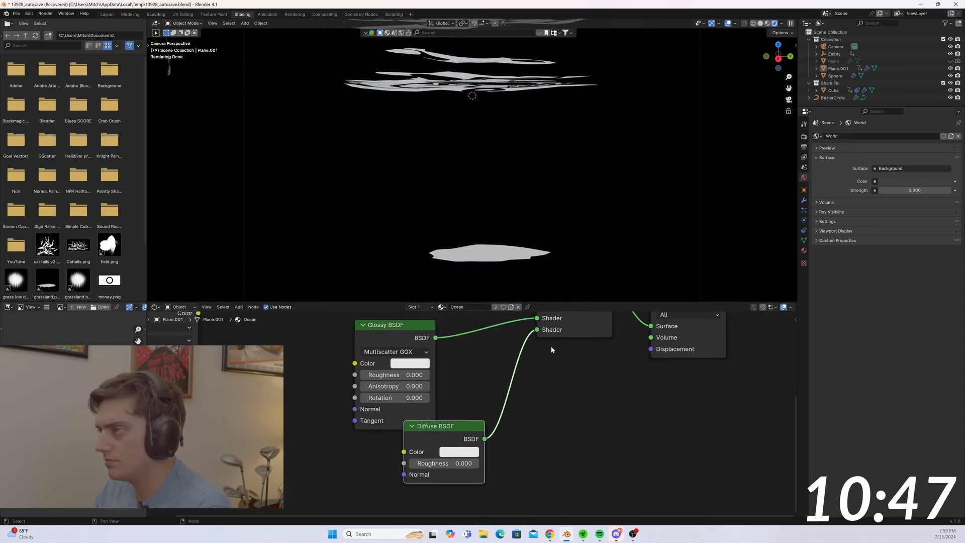
pyautogui.press('x')
pyautogui.moveTo(537, 329); pyautogui.dragTo(497, 380)
pyautogui.write('e')
pyautogui.press('Escape')
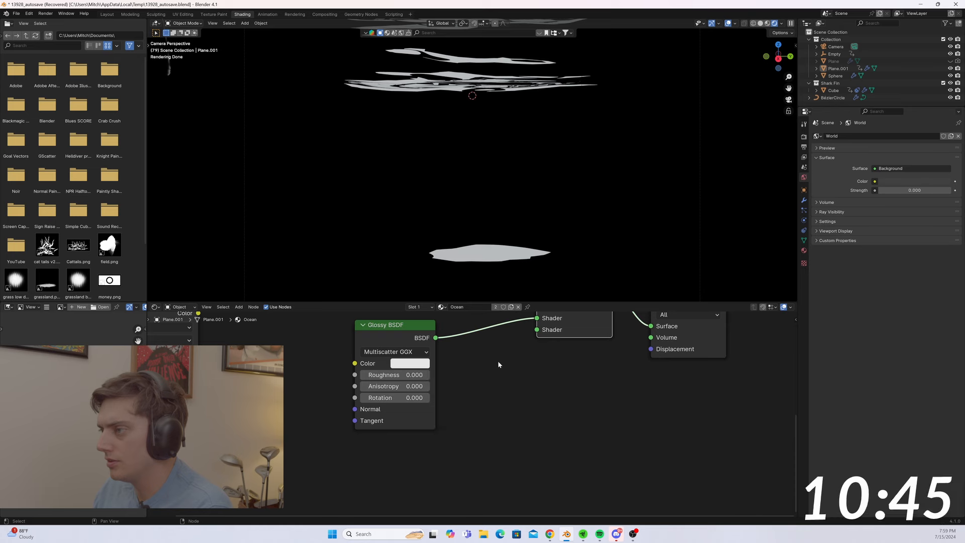
pyautogui.moveTo(537, 330); pyautogui.dragTo(465, 405)
pyautogui.write('e')
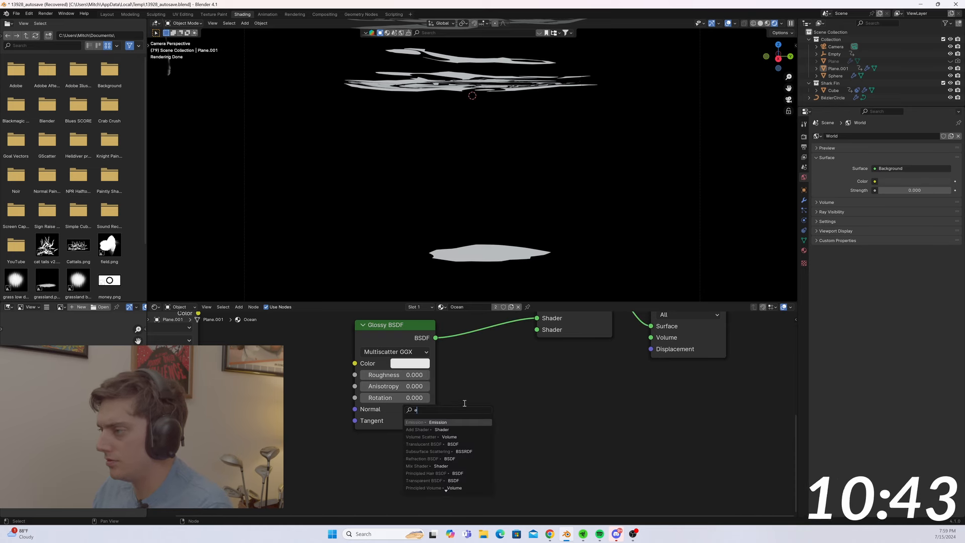
pyautogui.click(452, 421)
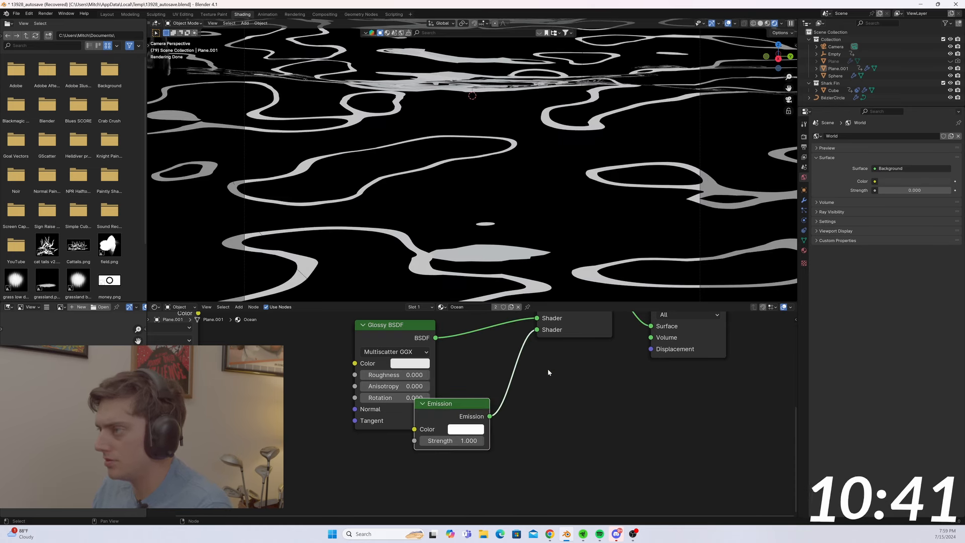
# Try rewiring the Glossy BSDF and Emission links on the Mix Shader, and restore Glossy first and Emission second.
pyautogui.moveTo(537, 319); pyautogui.dragTo(540, 331)
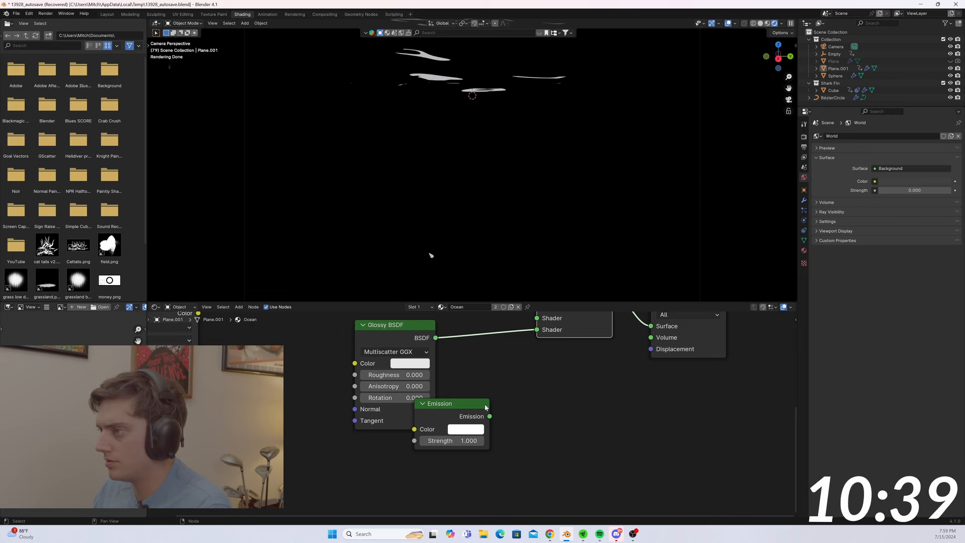
pyautogui.moveTo(489, 416); pyautogui.dragTo(537, 392)
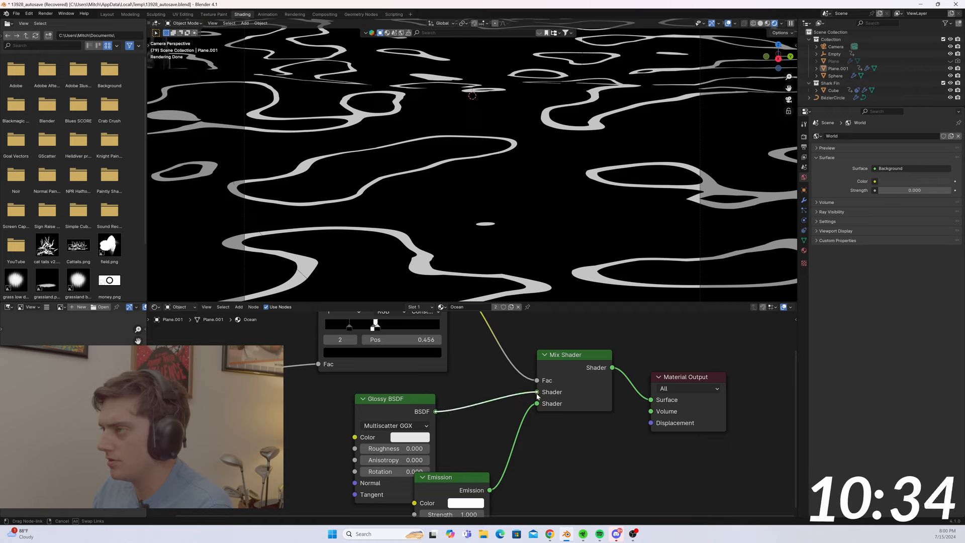
pyautogui.moveTo(537, 396); pyautogui.dragTo(538, 397)
# Set the ocean's Emission strength to 0.01 and play the animation to check the faint water lines.
pyautogui.moveTo(584, 434); pyautogui.dragTo(603, 339, button='middle')
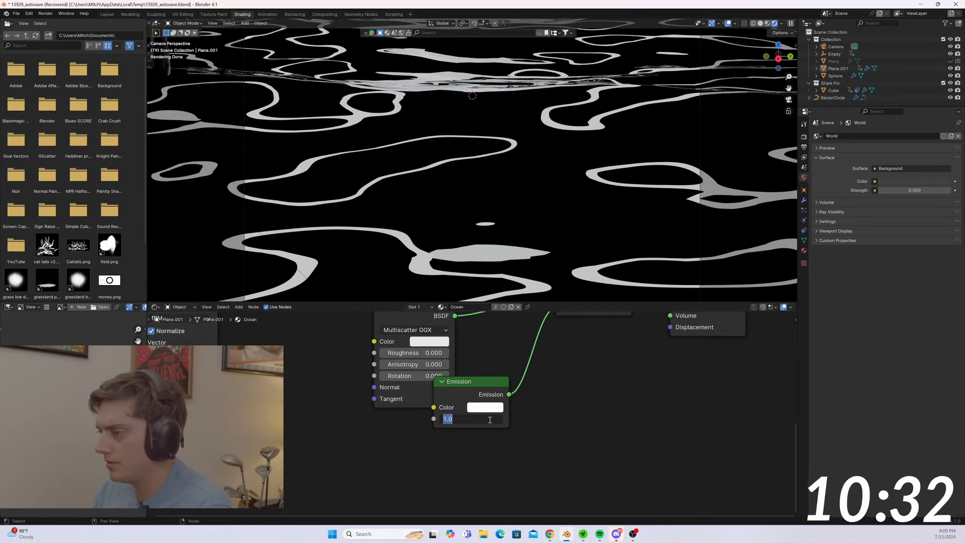
pyautogui.press('Return')
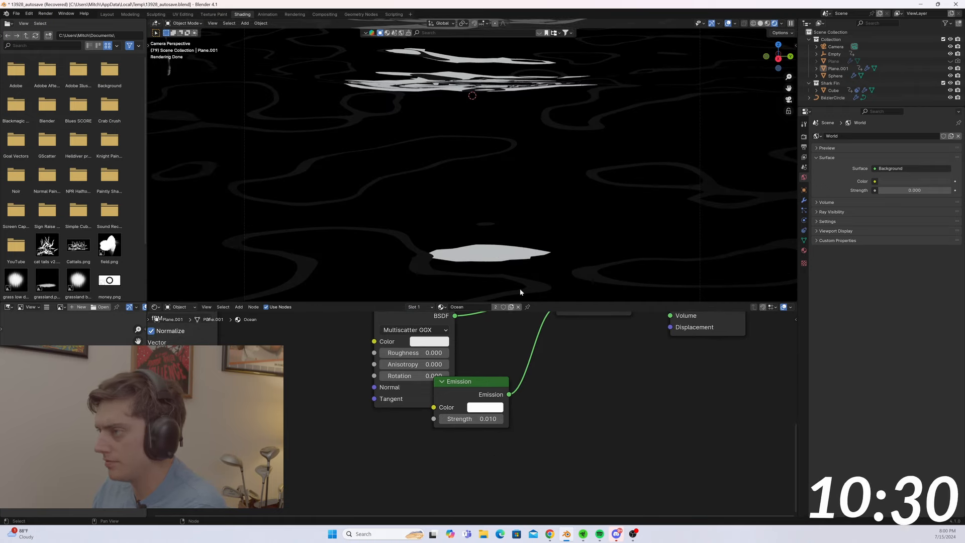
pyautogui.press('space')
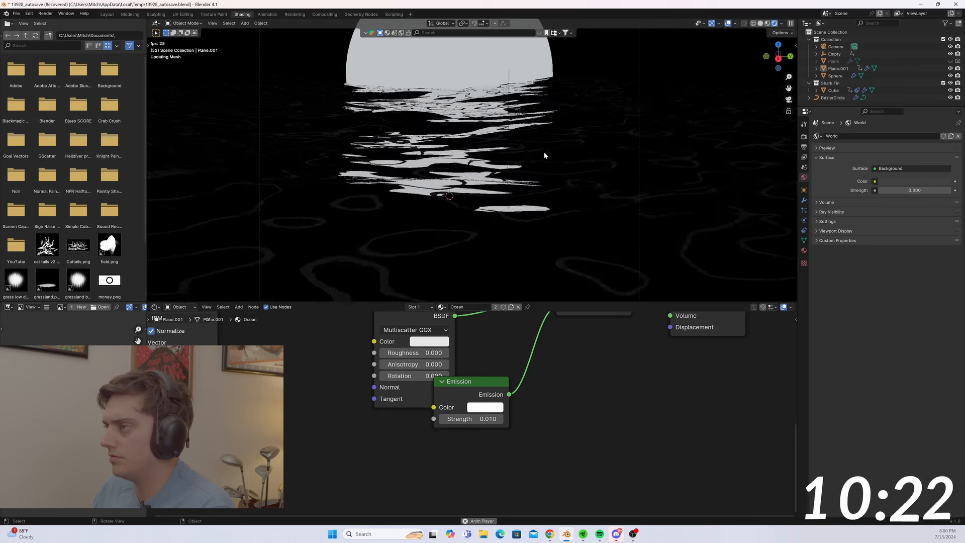
# Stop playback and change the sphere's emission color to orange-red with hue 0.007 and saturation 0.992.
pyautogui.click(476, 100)
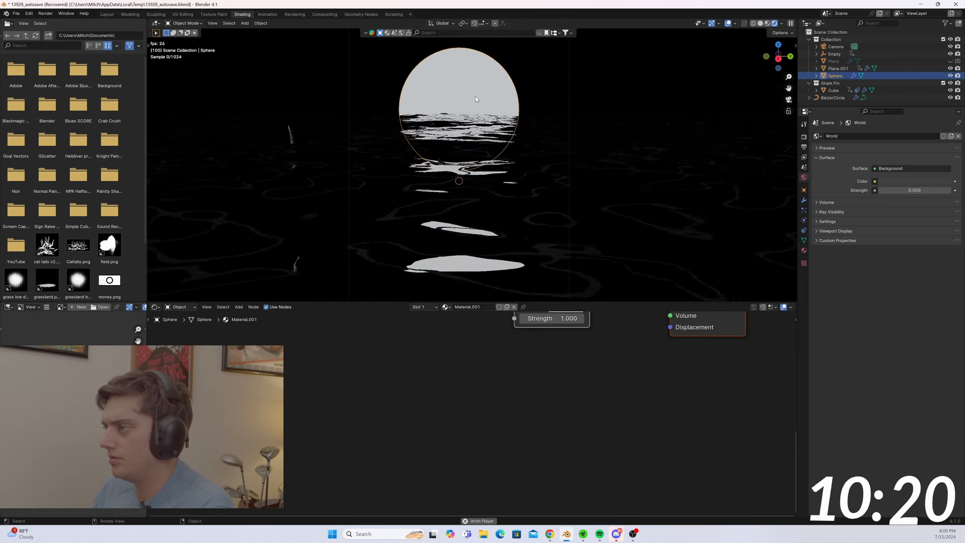
pyautogui.press('space')
pyautogui.moveTo(529, 366); pyautogui.dragTo(491, 406, button='middle')
pyautogui.click(531, 348)
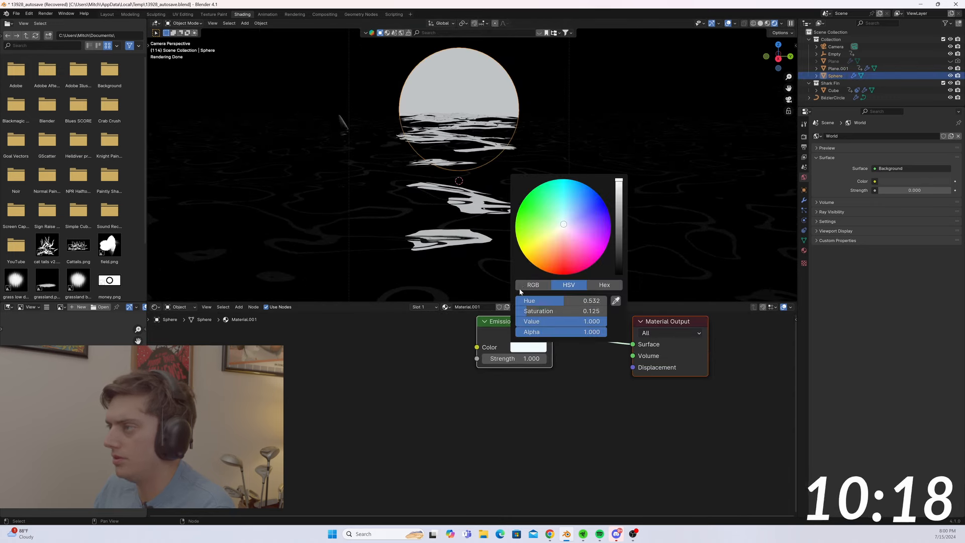
pyautogui.click(551, 264)
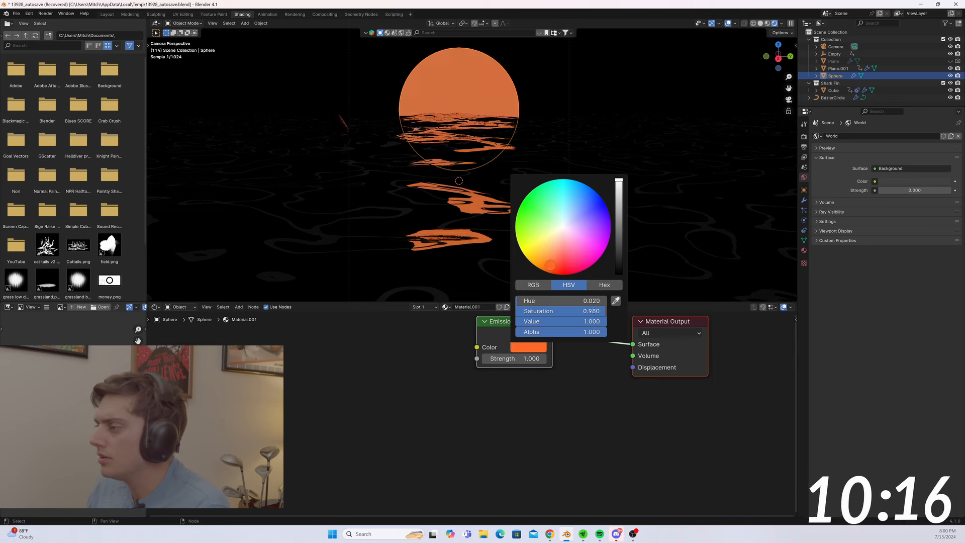
pyautogui.moveTo(551, 265)
pyautogui.mouseDown()
pyautogui.moveTo(602, 225)
pyautogui.moveTo(546, 261)
pyautogui.moveTo(554, 265)
pyautogui.mouseUp()
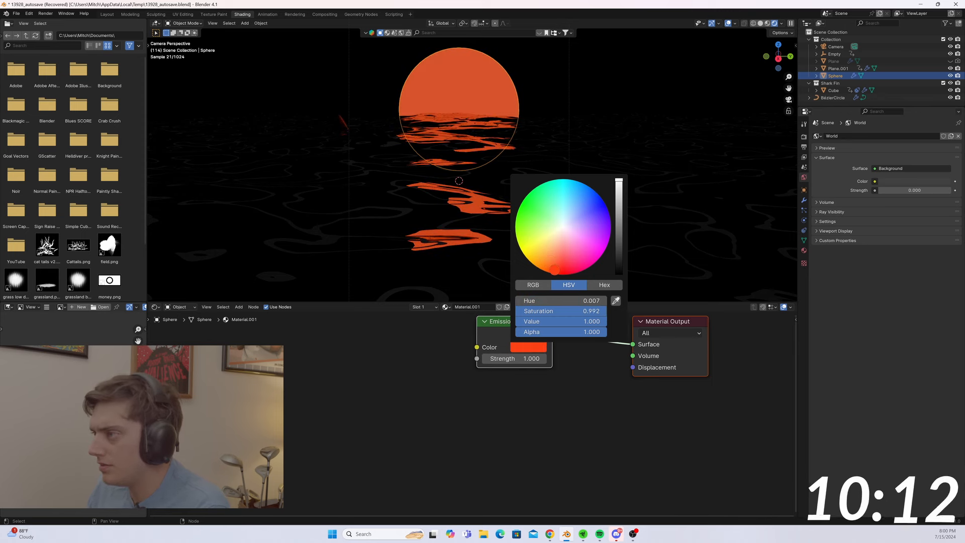
# Play the animation to check the orange-red sun, set the viewport compositor to Camera, and play it again.
pyautogui.click(637, 59)
pyautogui.press('space')
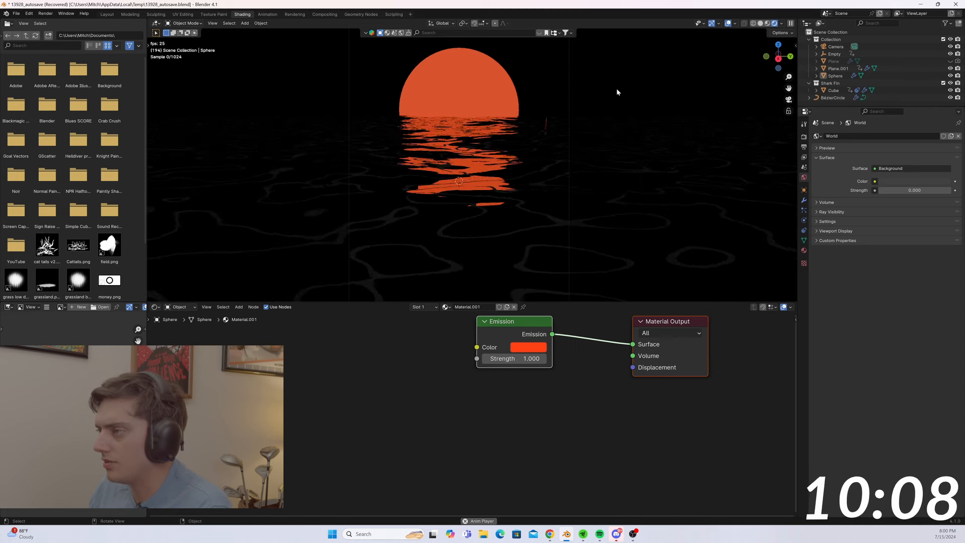
pyautogui.press('space')
pyautogui.click(783, 24)
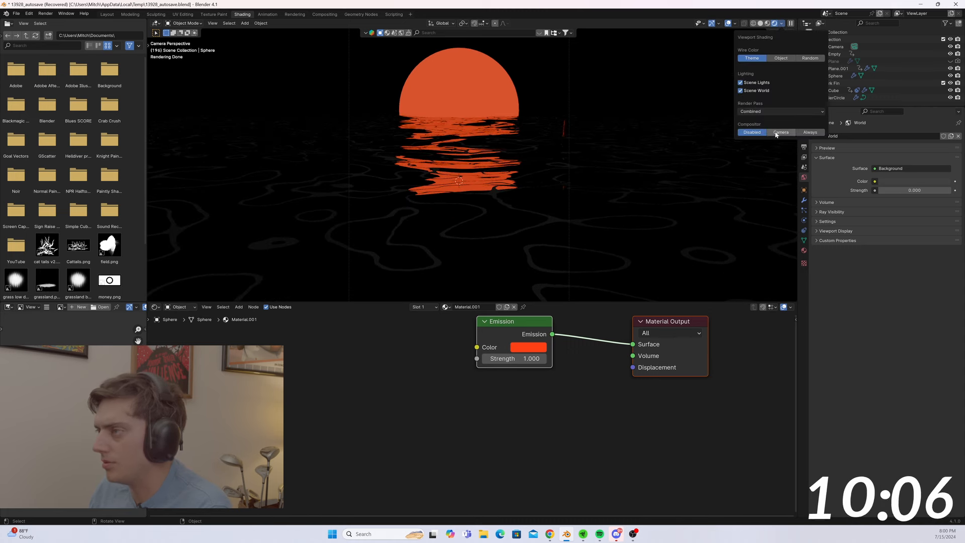
pyautogui.press('space')
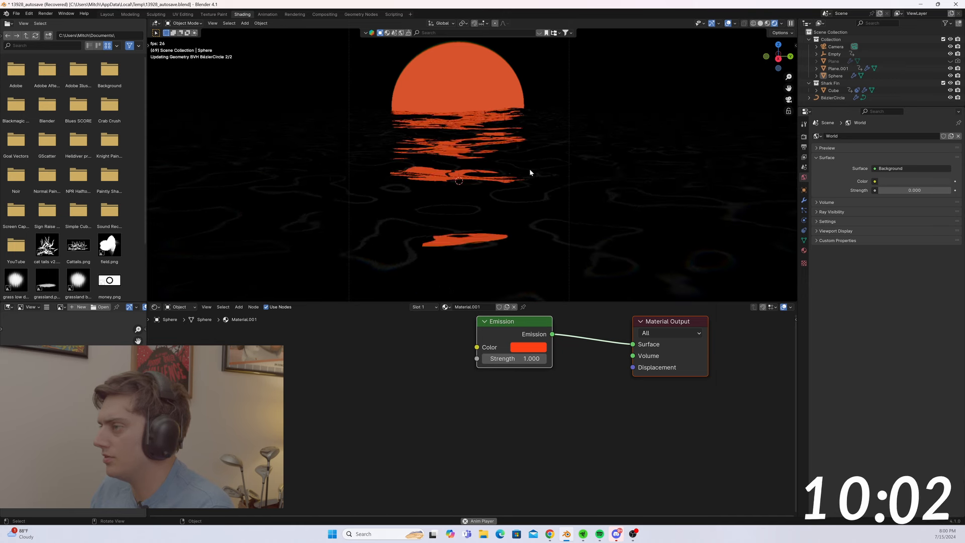
pyautogui.press('space')
# Set the ocean material's Noise Texture scale to 10 and play the animation to check the finer foam lines.
pyautogui.click(467, 218)
pyautogui.moveTo(428, 332); pyautogui.dragTo(611, 403, button='middle')
pyautogui.press('Return')
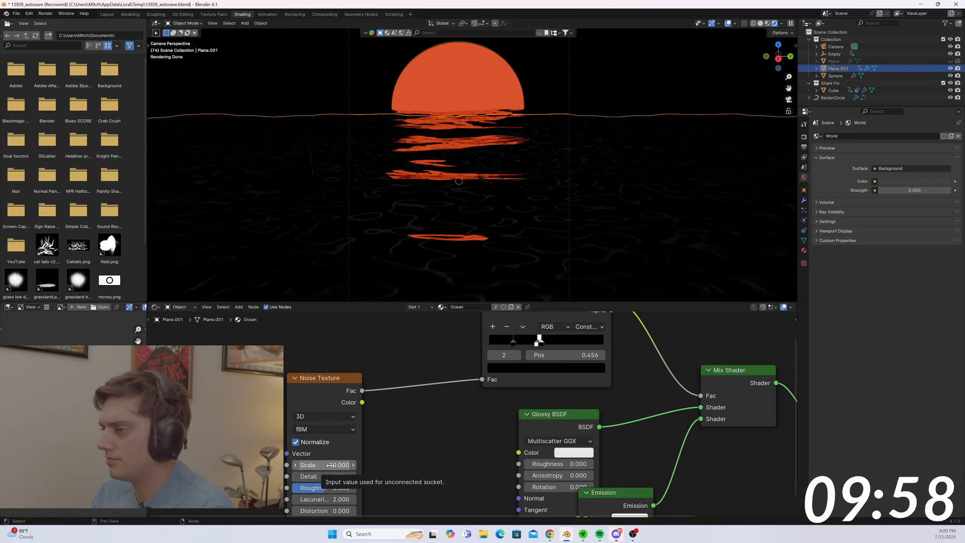
pyautogui.press('space')
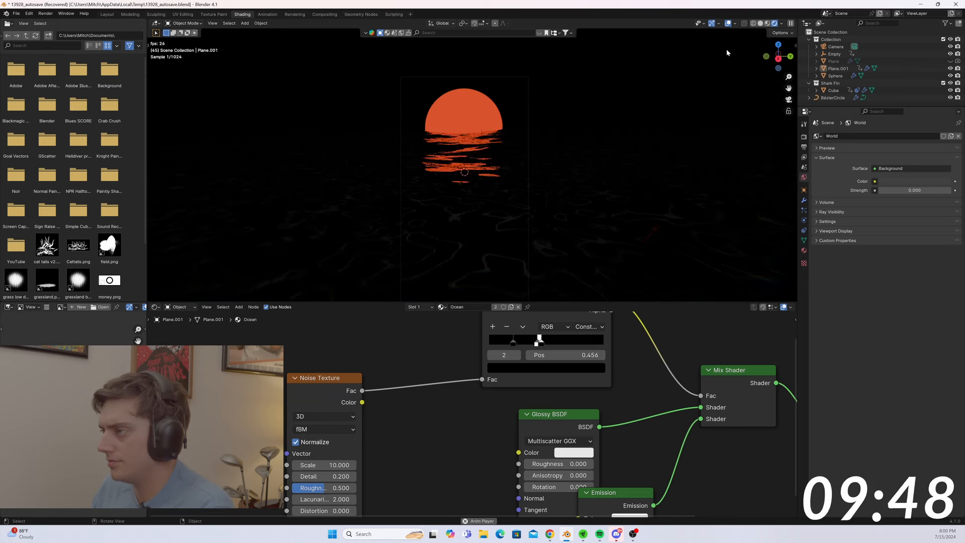
# Switch the viewport to solid shading and play the animation to check the shark fin's path through the camera.
pyautogui.click(760, 24)
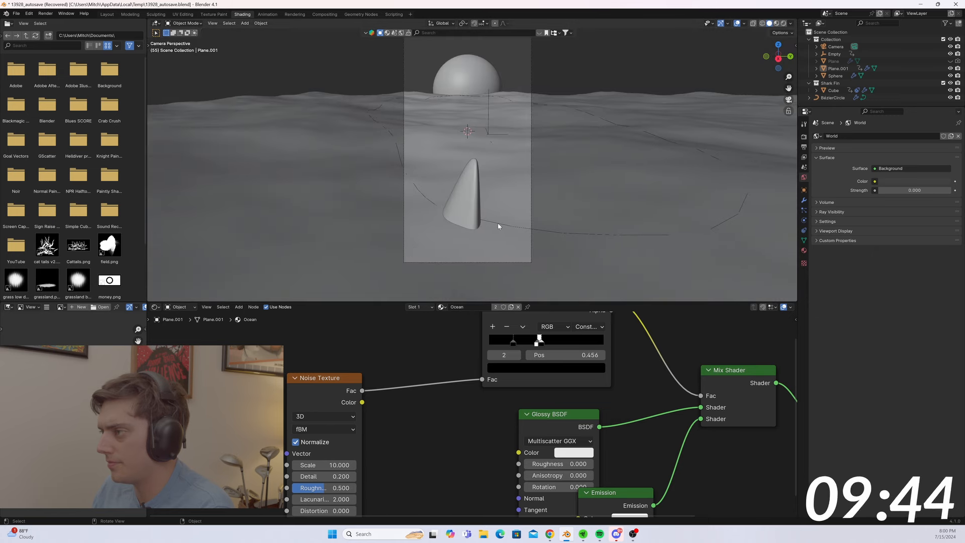
pyautogui.click(498, 226)
pyautogui.press('space')
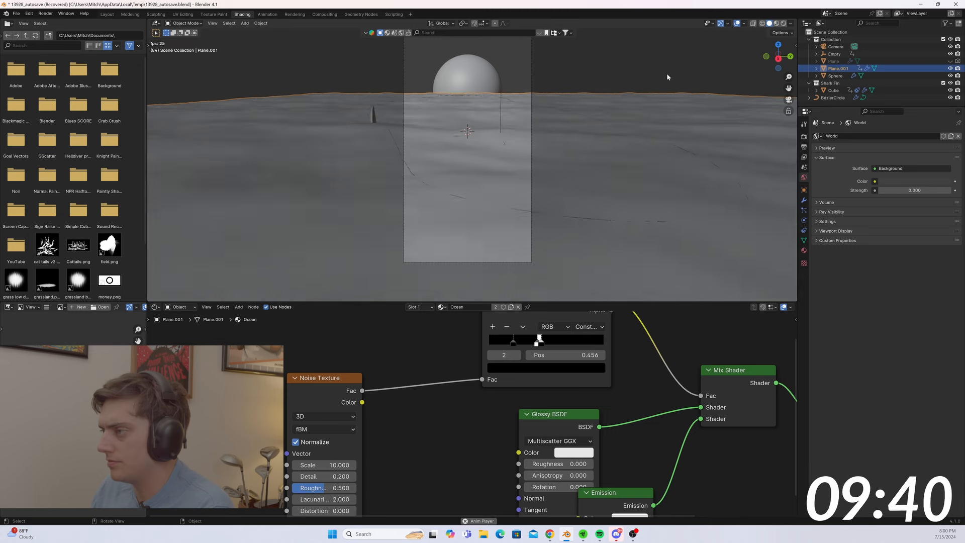
pyautogui.press('space')
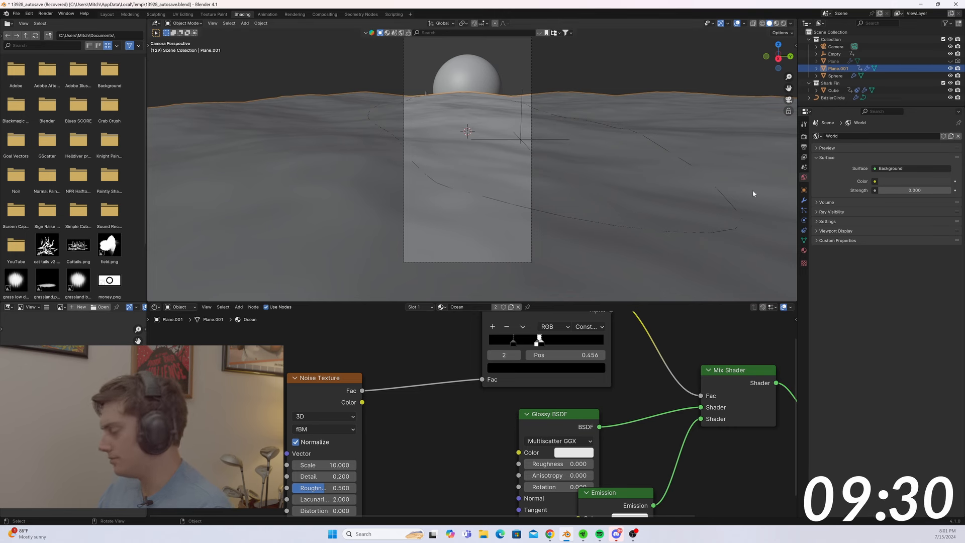
pyautogui.press('space')
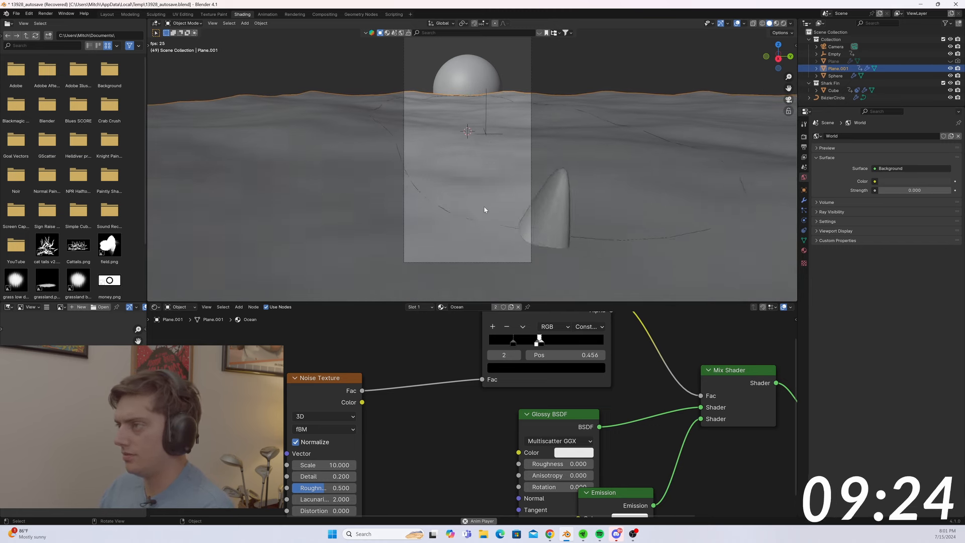
# Add a mesh plane at the scene's origin on the ocean surface.
pyautogui.click(234, 26)
pyautogui.moveTo(245, 24)
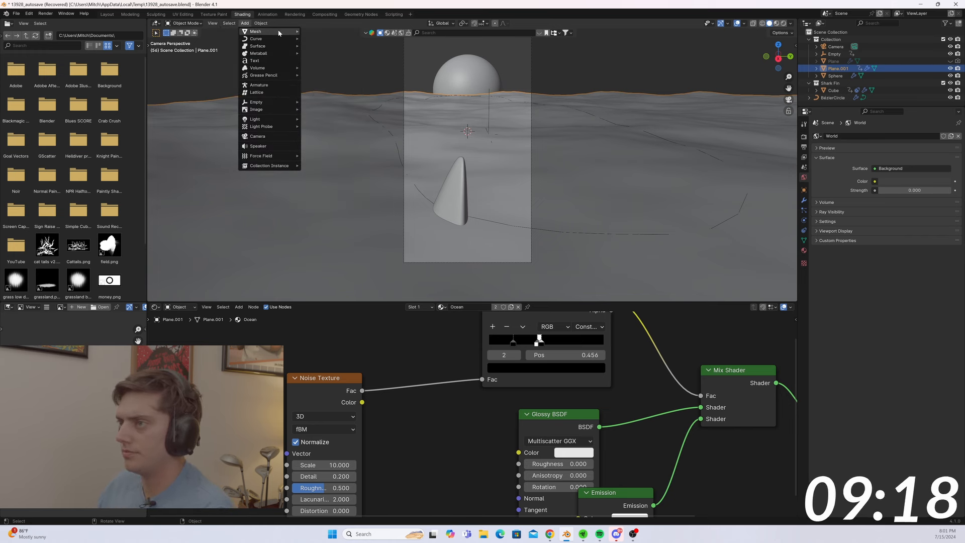
pyautogui.click(328, 34)
pyautogui.moveTo(487, 107)
pyautogui.mouseDown(button='middle')
pyautogui.moveTo(509, 129)
pyautogui.moveTo(492, 122)
pyautogui.mouseUp(button='middle')
pyautogui.scroll(-2, 493, 122)
# Add a Subdivision Surface modifier to the new plane, set to Simple with viewport and render levels of 3.
pyautogui.click(803, 200)
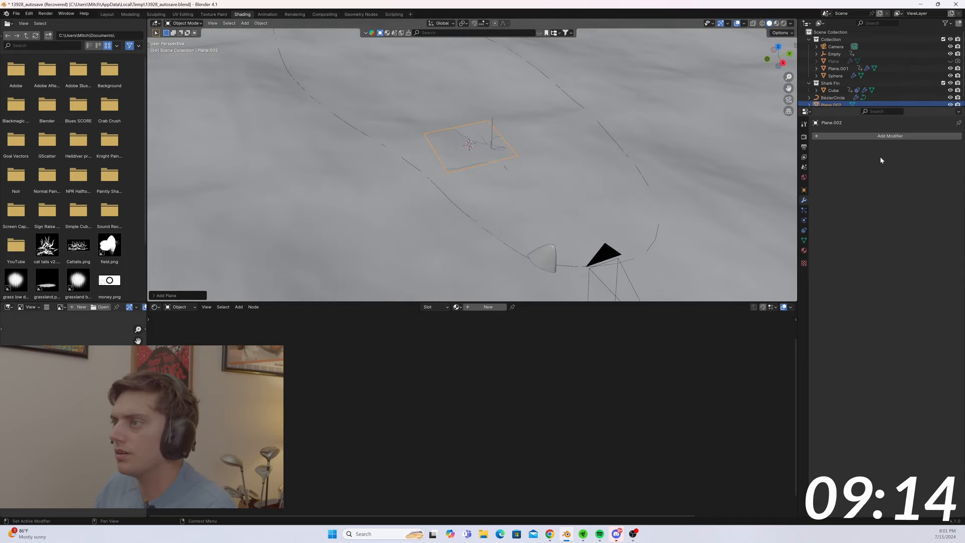
pyautogui.click(877, 135)
pyautogui.write('s')
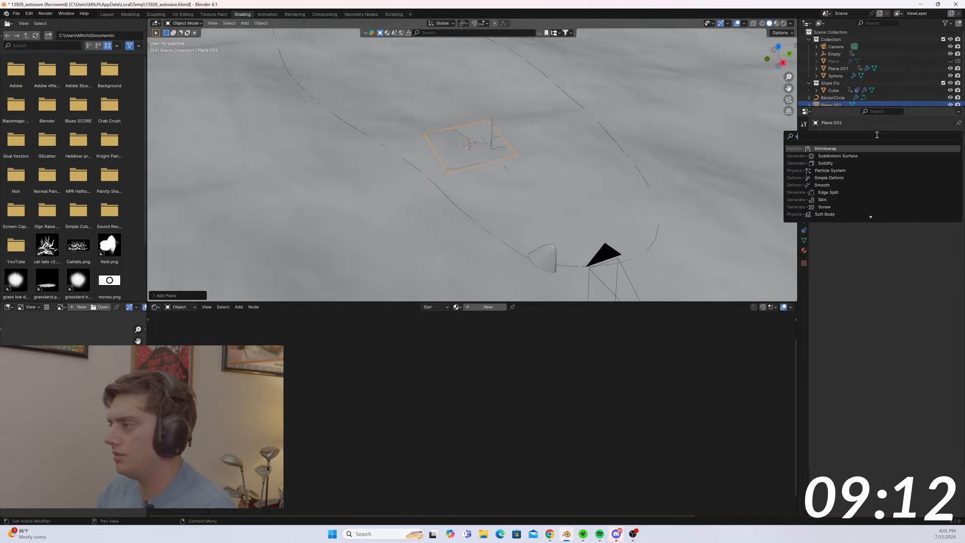
pyautogui.click(900, 156)
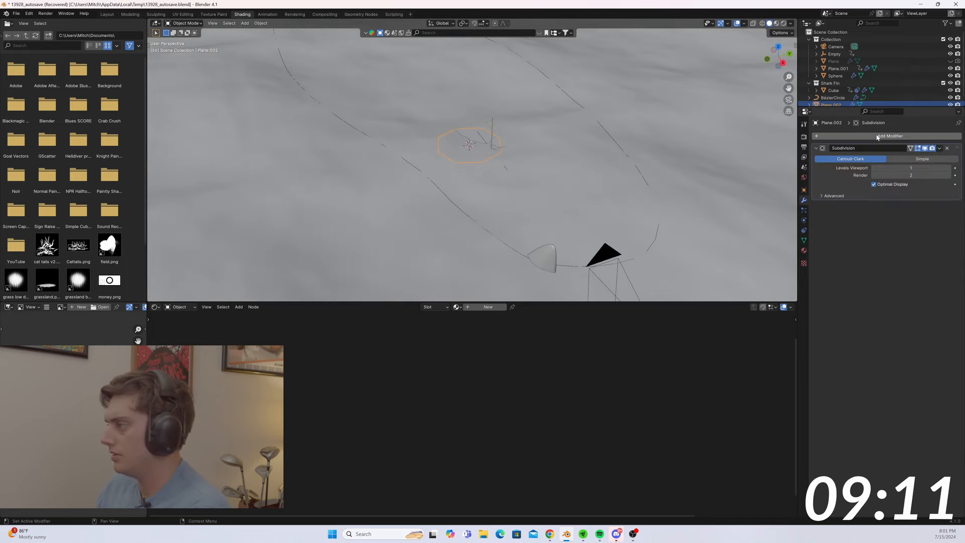
pyautogui.click(915, 159)
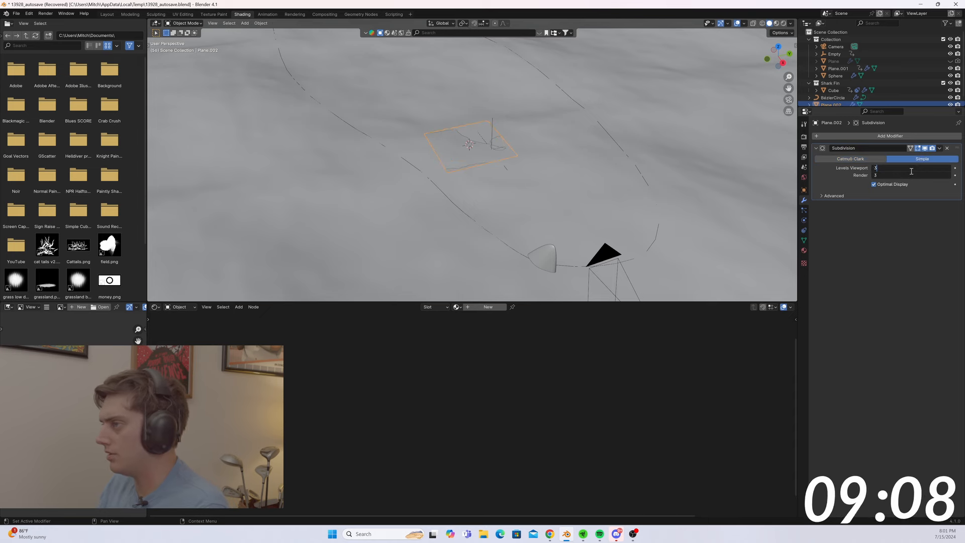
pyautogui.press('Return')
# Add a Shrinkwrap modifier to the new plane with the ocean object Plane.001 as target.
pyautogui.moveTo(690, 155); pyautogui.dragTo(619, 98, button='middle')
pyautogui.click(901, 135)
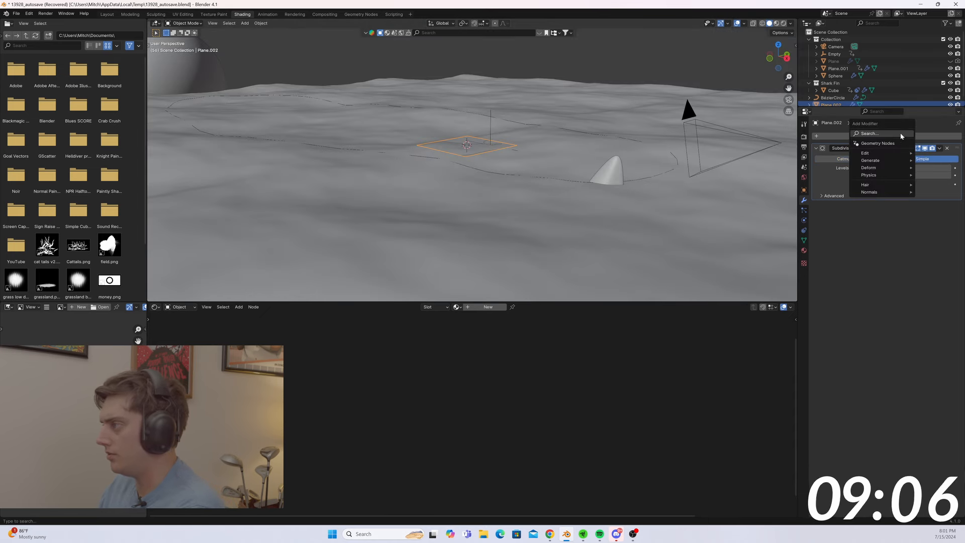
pyautogui.click(901, 136)
pyautogui.write('shr')
pyautogui.press('Return')
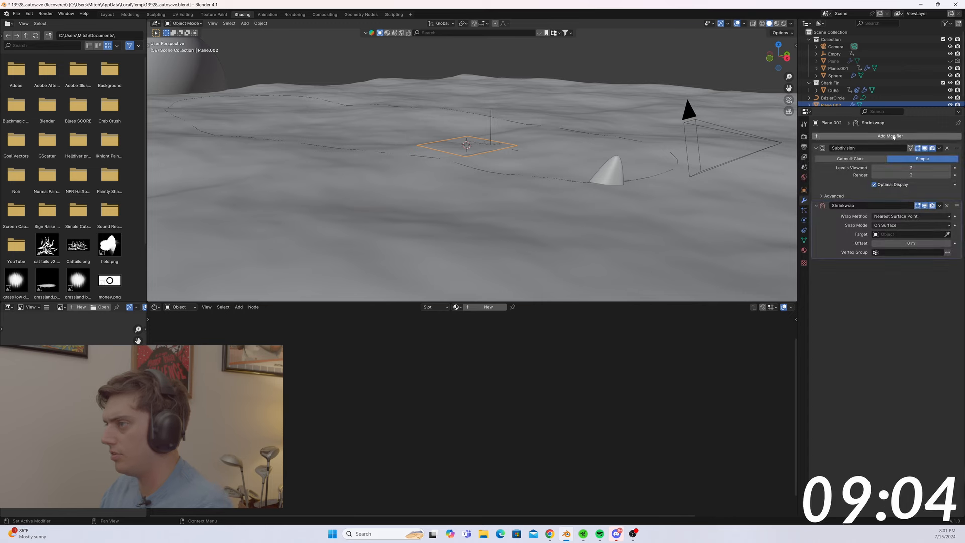
pyautogui.click(948, 234)
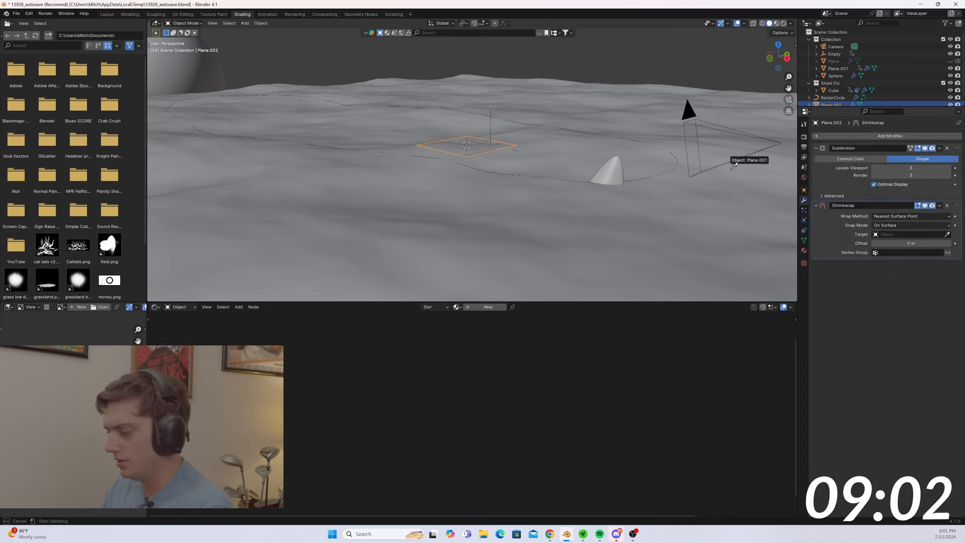
pyautogui.click(734, 193)
# Play the animation to check the plane on the waves, and move it to about X -3.69 m, Y 0.02 m.
pyautogui.press('space')
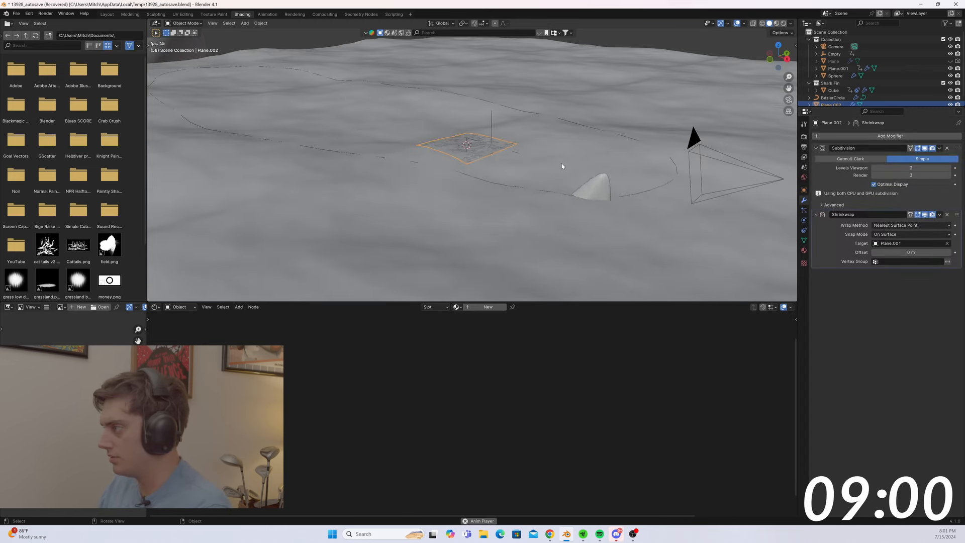
pyautogui.moveTo(561, 161); pyautogui.dragTo(463, 150, button='middle')
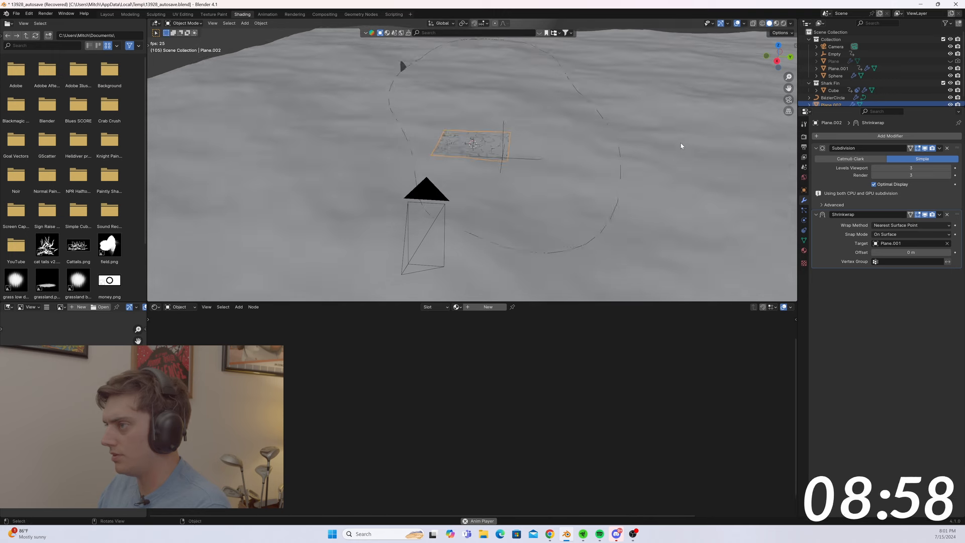
pyautogui.press('space')
pyautogui.click(804, 191)
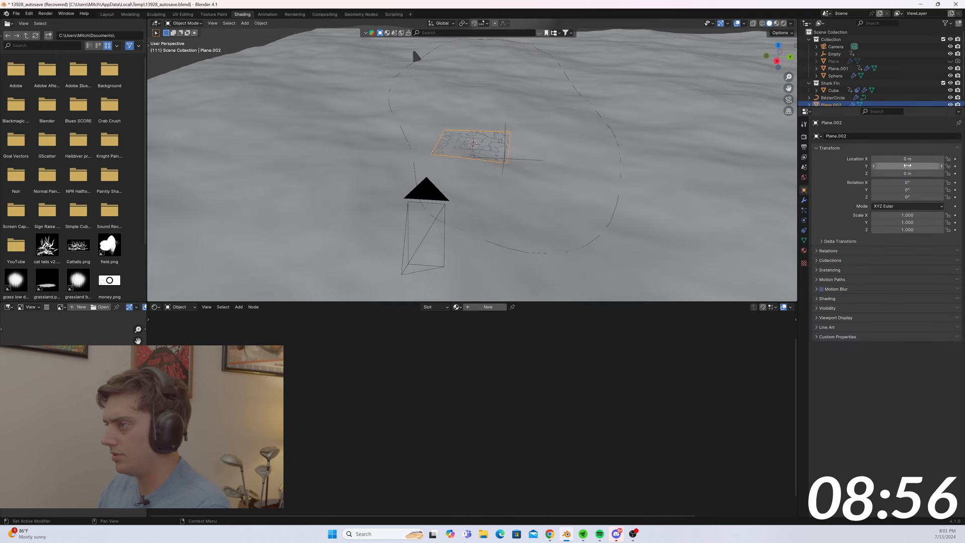
pyautogui.moveTo(908, 167); pyautogui.dragTo(874, 159)
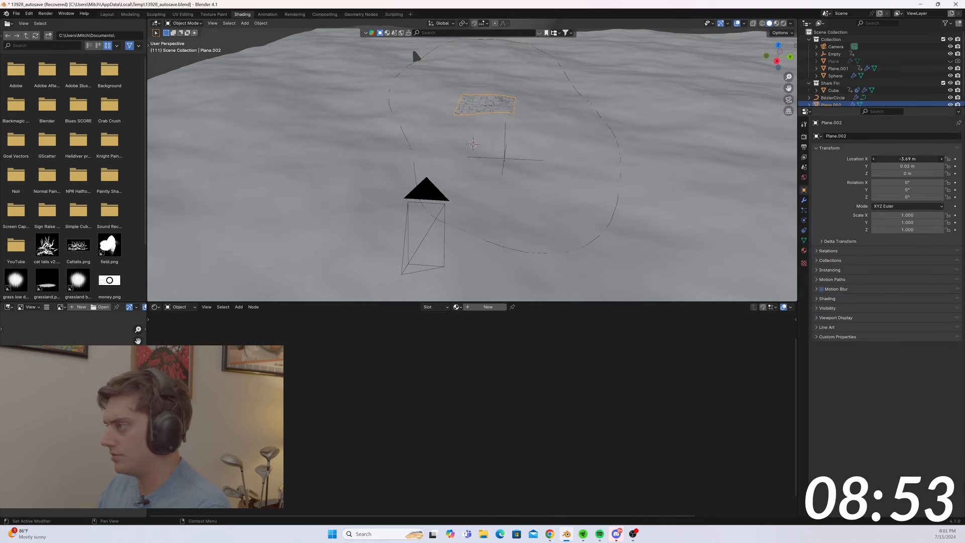
# Select the shark fin's Bézier circle path and stretch it along X to a scale of about 2.96.
pyautogui.click(620, 144)
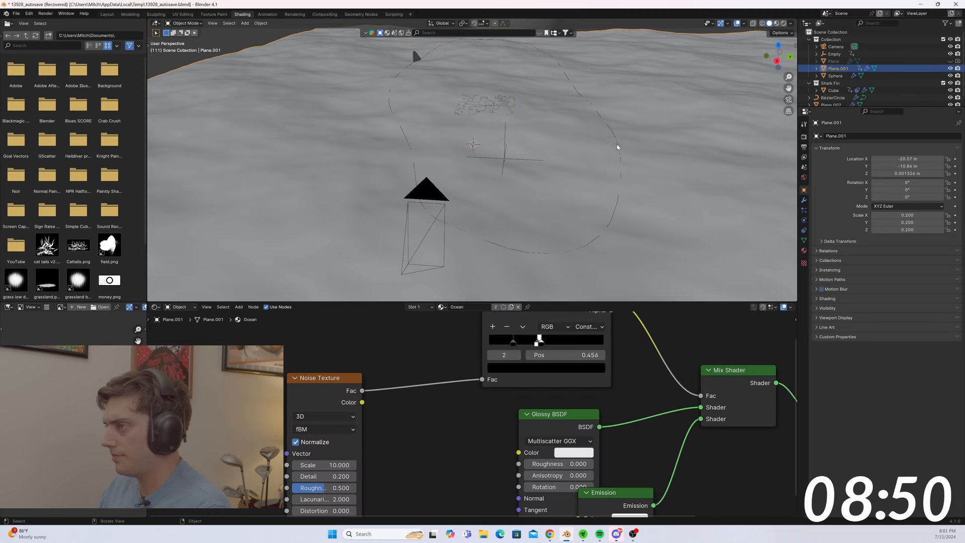
pyautogui.click(618, 136)
pyautogui.click(805, 200)
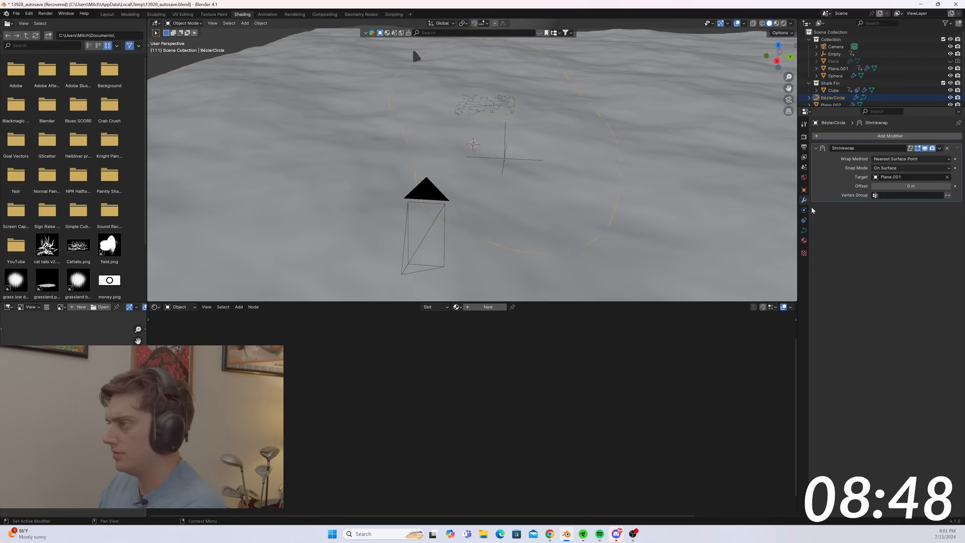
pyautogui.click(803, 190)
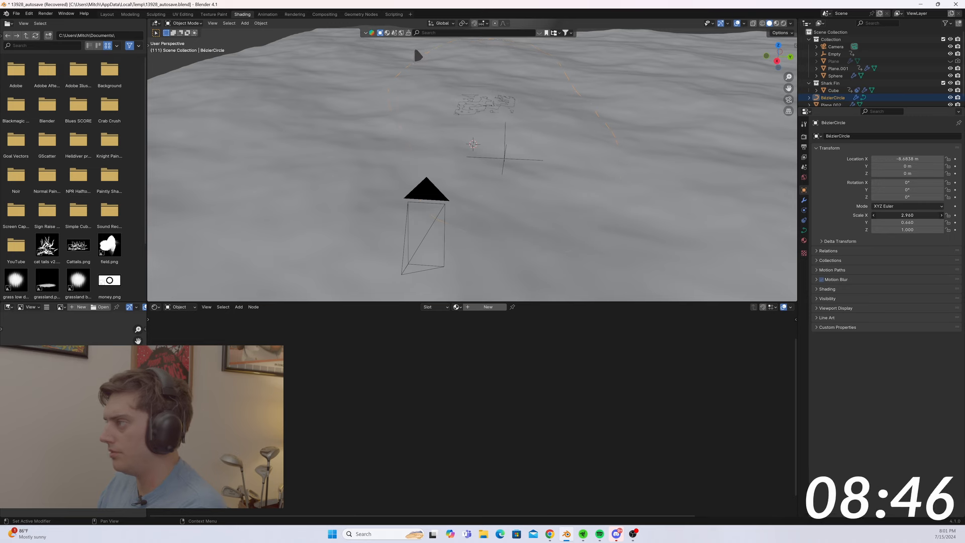
pyautogui.moveTo(596, 117); pyautogui.dragTo(647, 142, button='middle')
# Move the shrinkwrapped plane to X -5.9 m and play the animation from the camera view to check it.
pyautogui.click(834, 104)
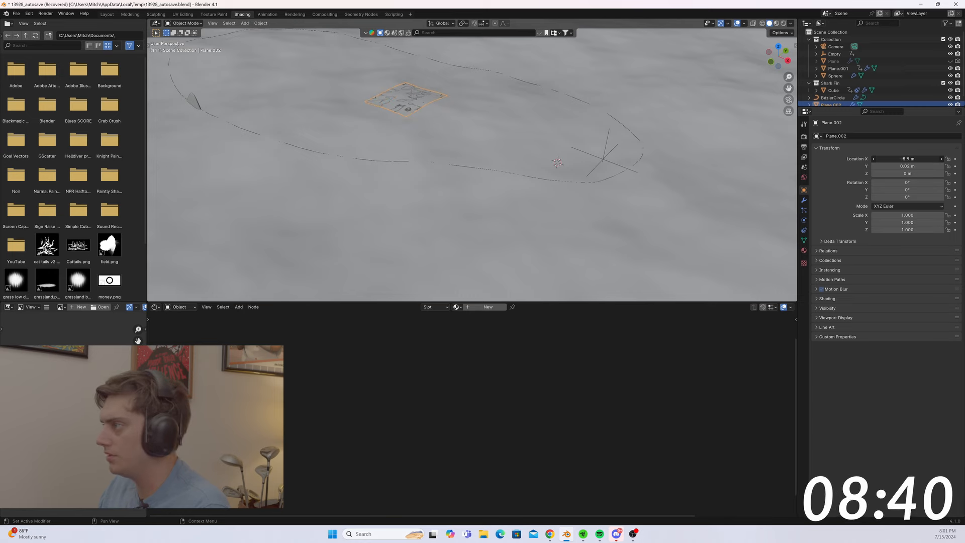
pyautogui.moveTo(545, 77); pyautogui.dragTo(520, 78, button='middle')
pyautogui.press('KP_0')
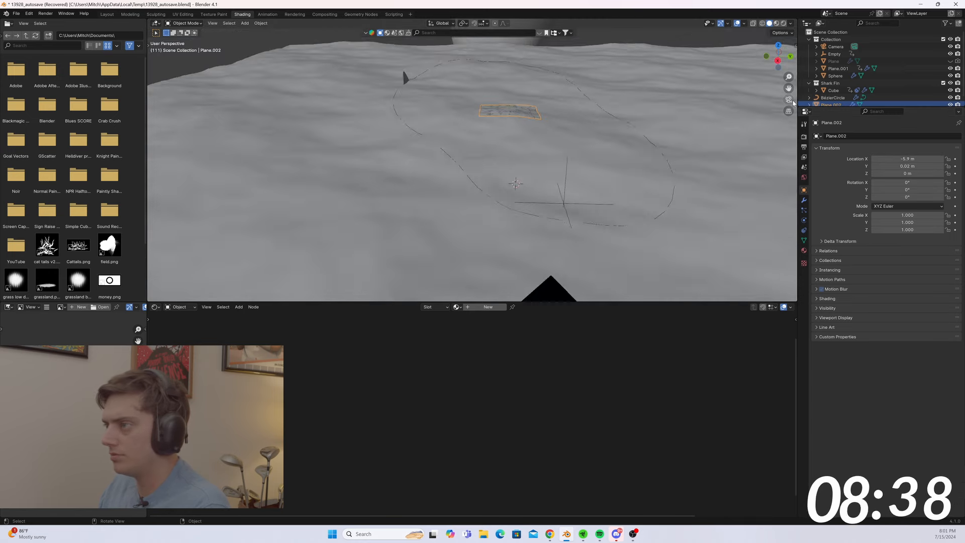
pyautogui.press('space')
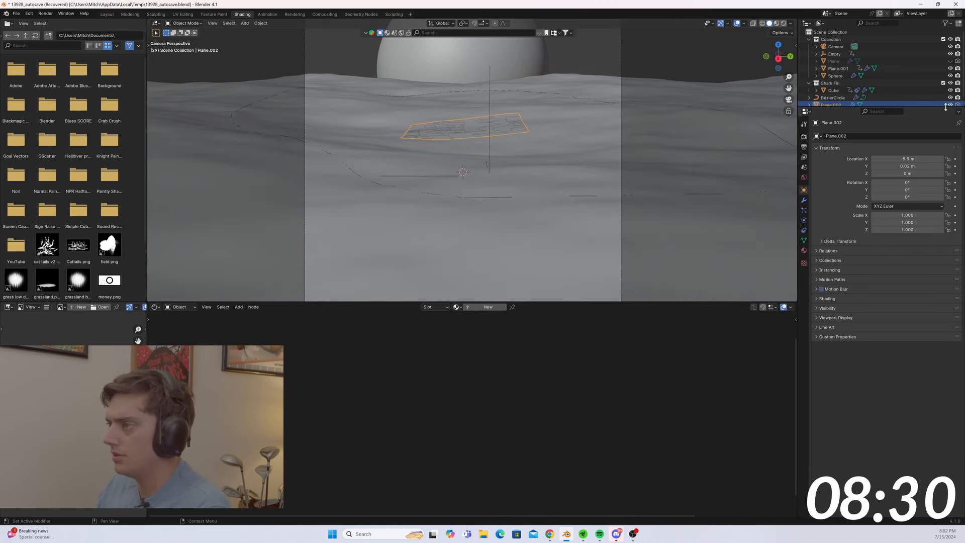
# Add a UV sphere, try a Y scale of 0.2 on it, and set the Y scale back to 1.
pyautogui.click(245, 23)
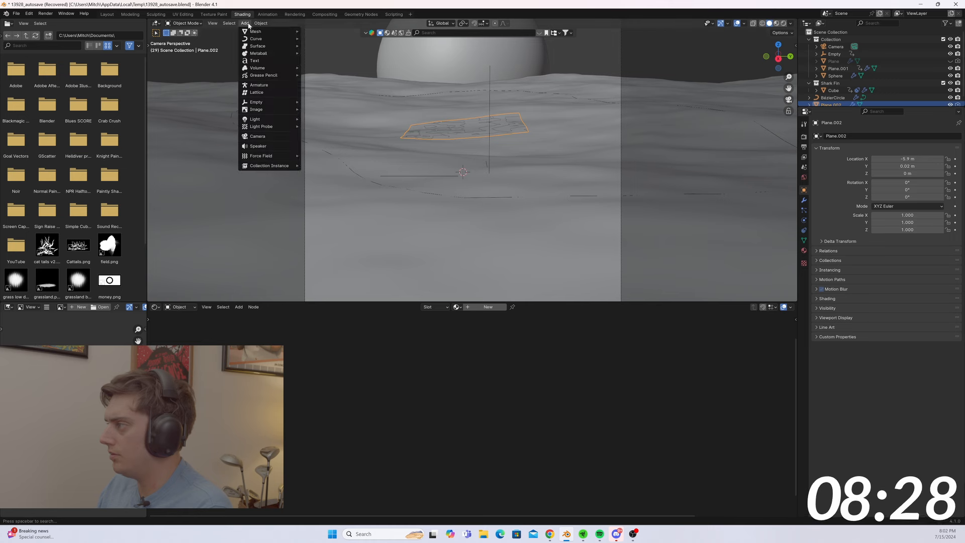
pyautogui.moveTo(254, 31)
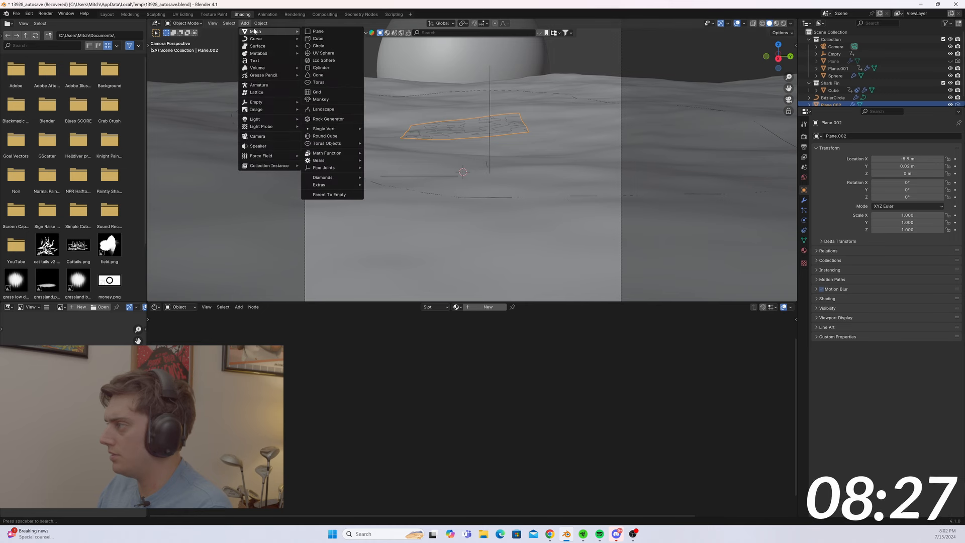
pyautogui.click(323, 54)
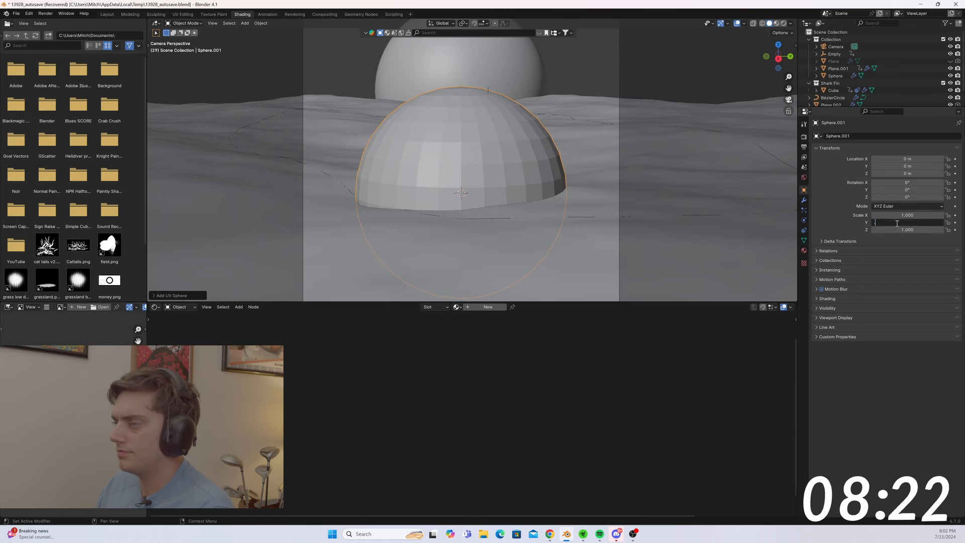
pyautogui.write('.2')
pyautogui.press('Return')
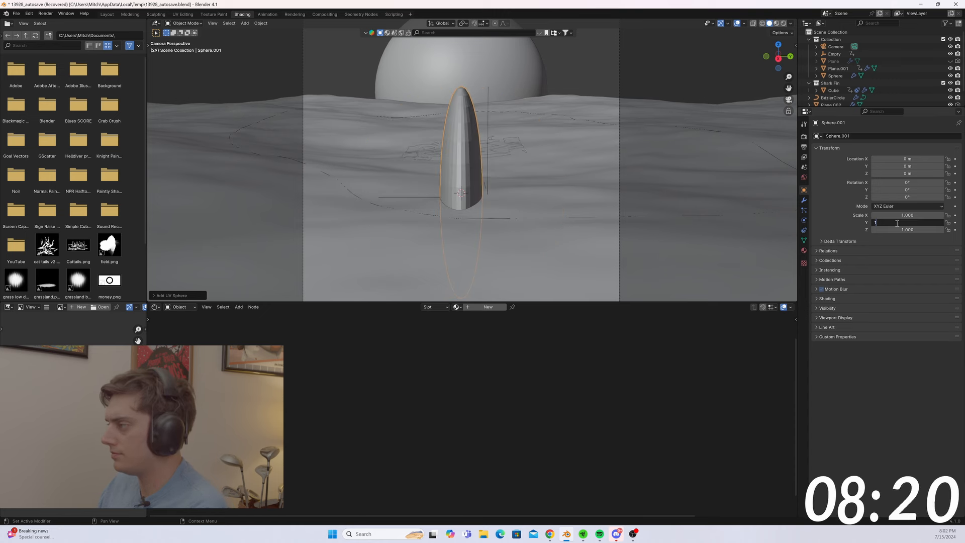
pyautogui.press('Return')
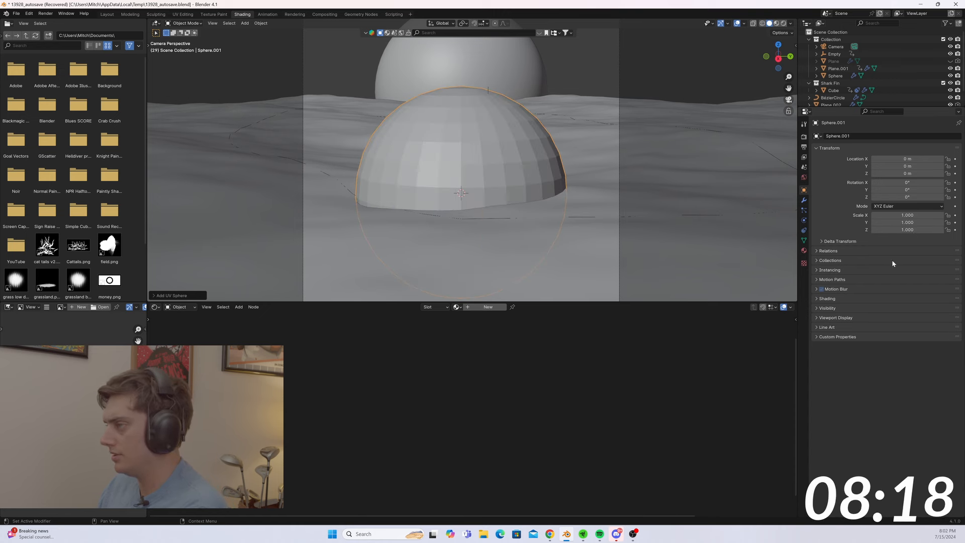
# Set the new sphere's X and Z scale to 0.5 and enter Edit Mode on it.
pyautogui.click(916, 215)
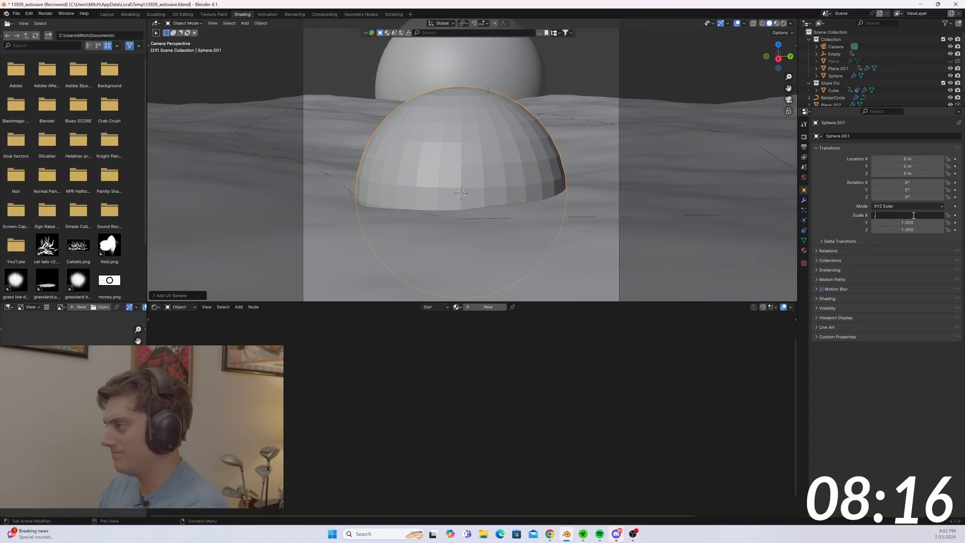
pyautogui.write('.5')
pyautogui.press('Return')
pyautogui.moveTo(715, 154); pyautogui.dragTo(620, 151, button='middle')
pyautogui.click(916, 230)
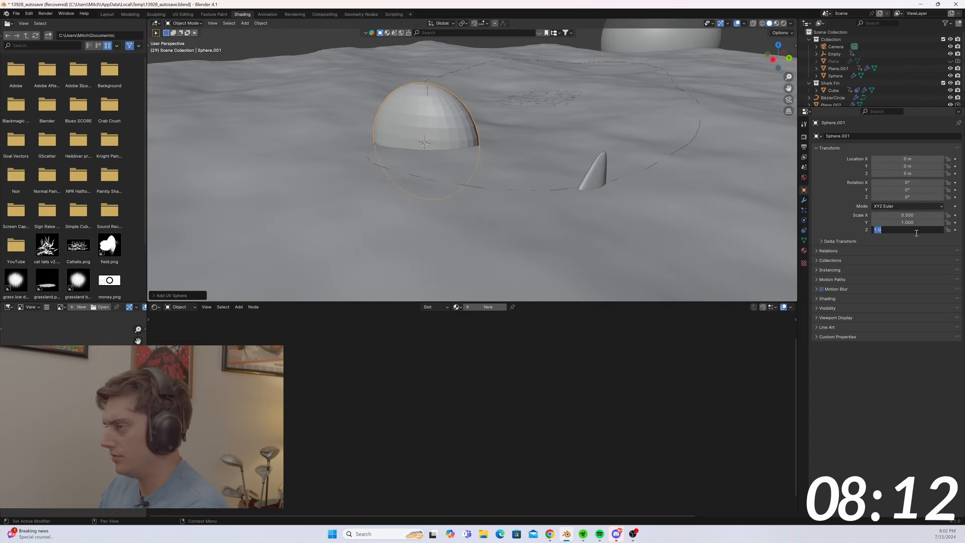
pyautogui.write('.5')
pyautogui.press('Return')
pyautogui.moveTo(558, 150); pyautogui.dragTo(441, 155, button='middle')
pyautogui.press('Tab')
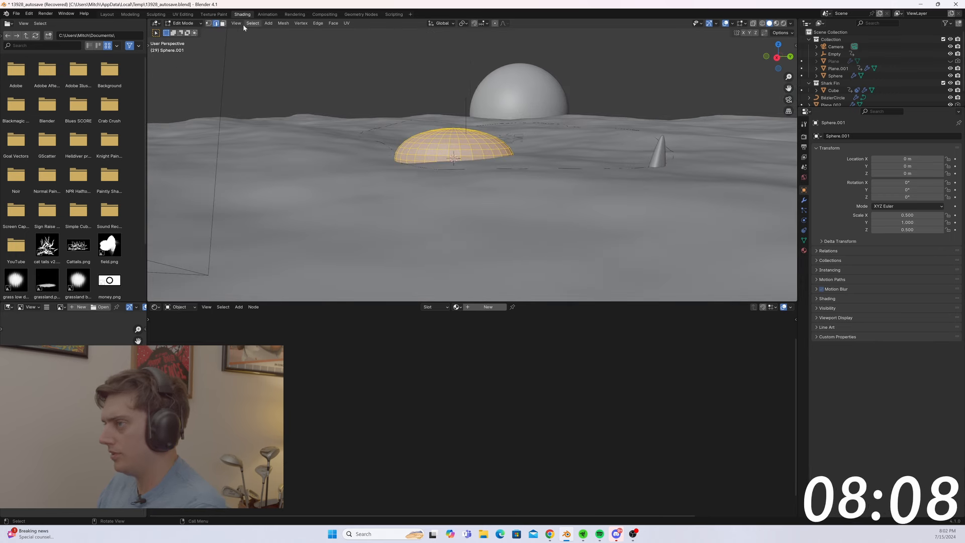
# Delete the faces of the new sphere's upper half so that a bowl-shaped hull is left, and leave Edit Mode.
pyautogui.click(777, 58)
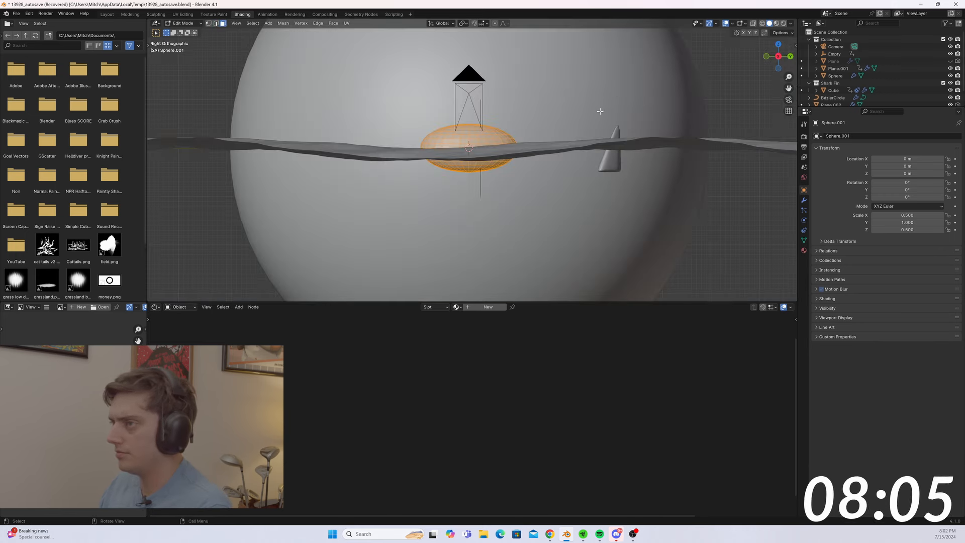
pyautogui.click(762, 23)
pyautogui.moveTo(388, 105); pyautogui.dragTo(533, 149)
pyautogui.press('x')
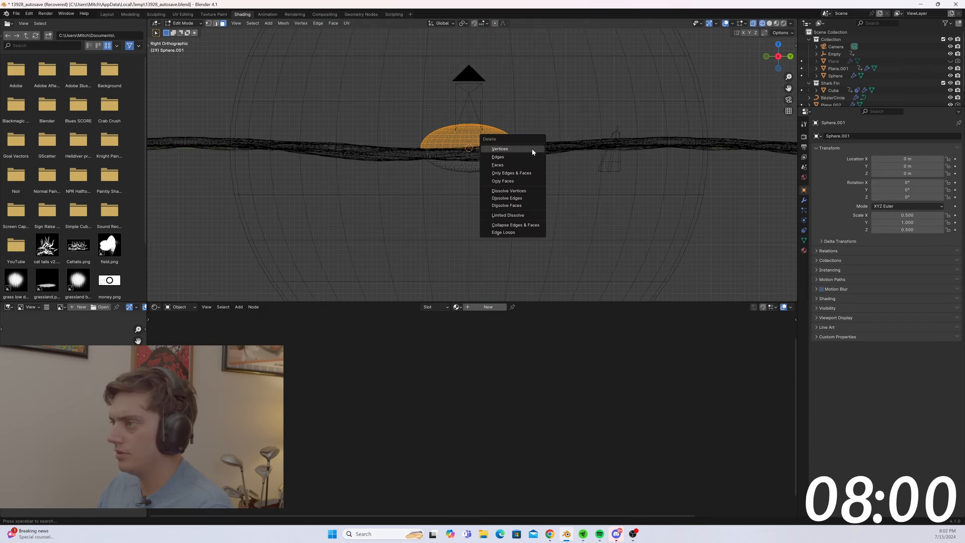
pyautogui.click(519, 168)
pyautogui.press('Tab')
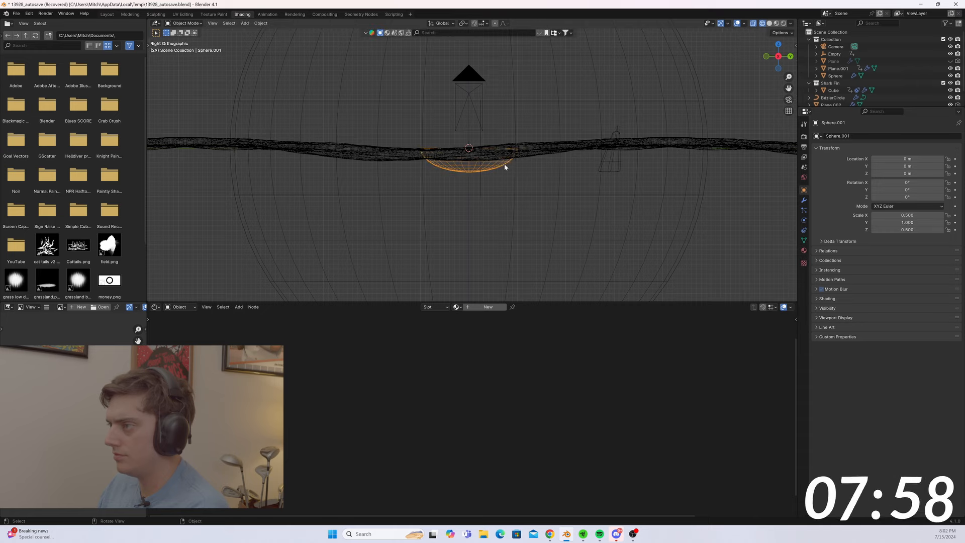
# Select a face at the underside of the hull in Edit Mode, enable proportional editing, and switch to the Layout workspace.
pyautogui.moveTo(504, 166); pyautogui.dragTo(508, 187, button='middle')
pyautogui.press('Tab')
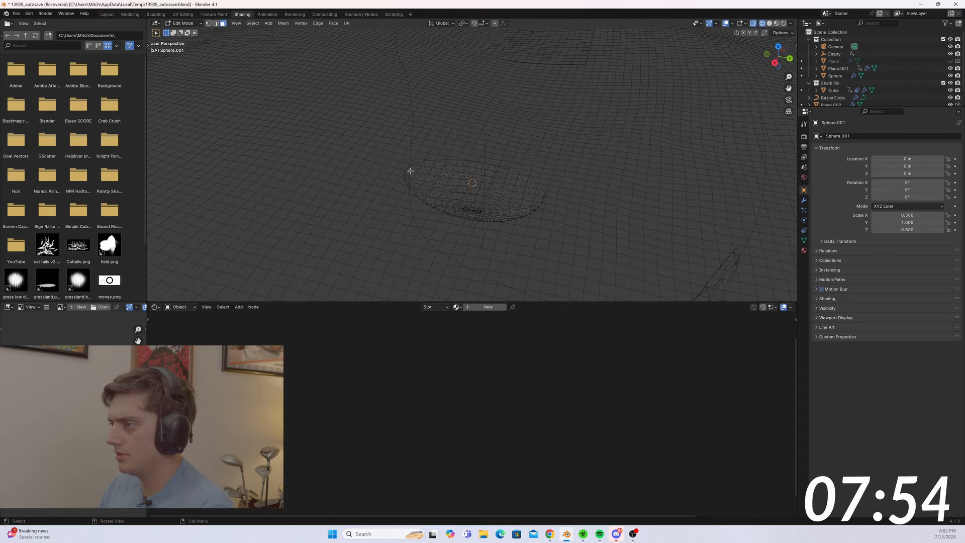
pyautogui.moveTo(448, 199); pyautogui.dragTo(470, 159, button='middle')
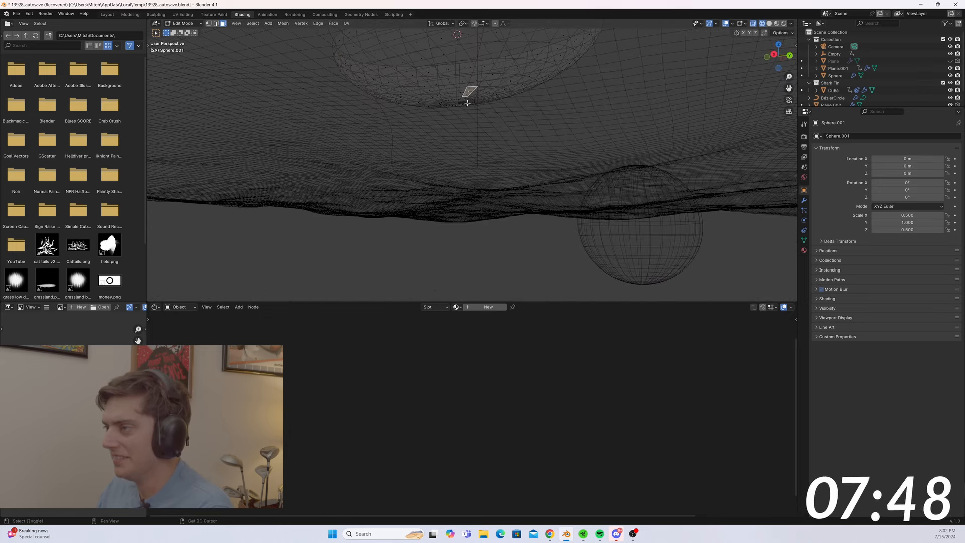
pyautogui.keyDown('shift'); pyautogui.moveTo(467, 103); pyautogui.dragTo(444, 145, button='middle'); pyautogui.keyUp('shift')
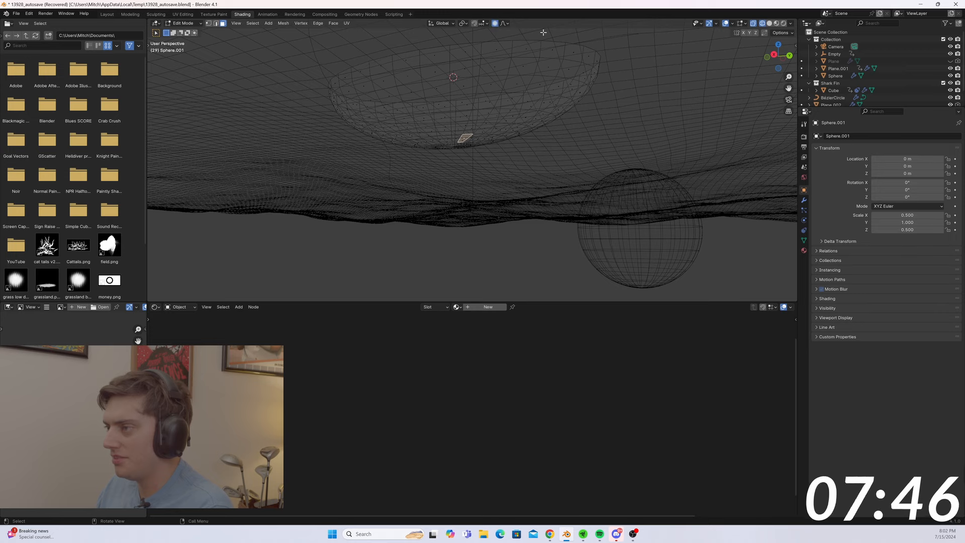
pyautogui.click(779, 45)
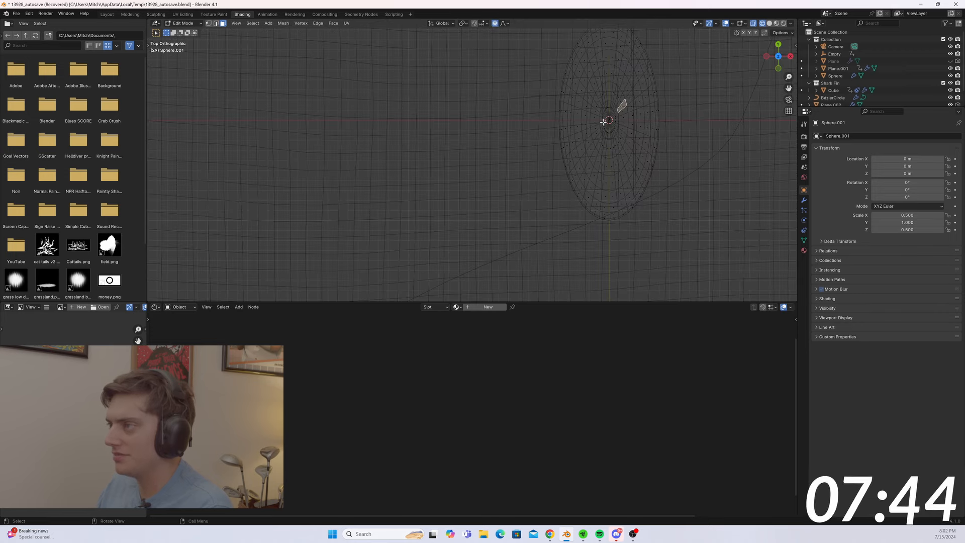
pyautogui.click(791, 56)
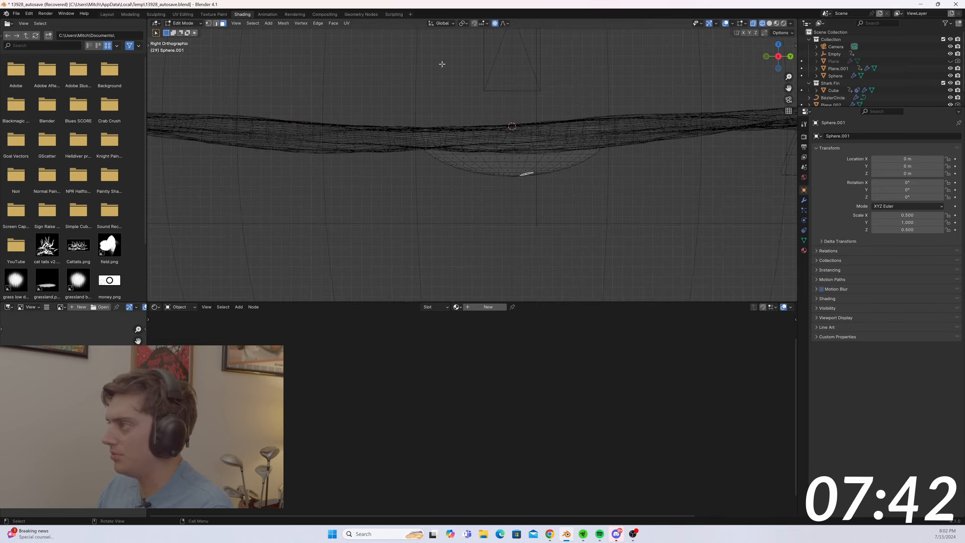
pyautogui.click(107, 14)
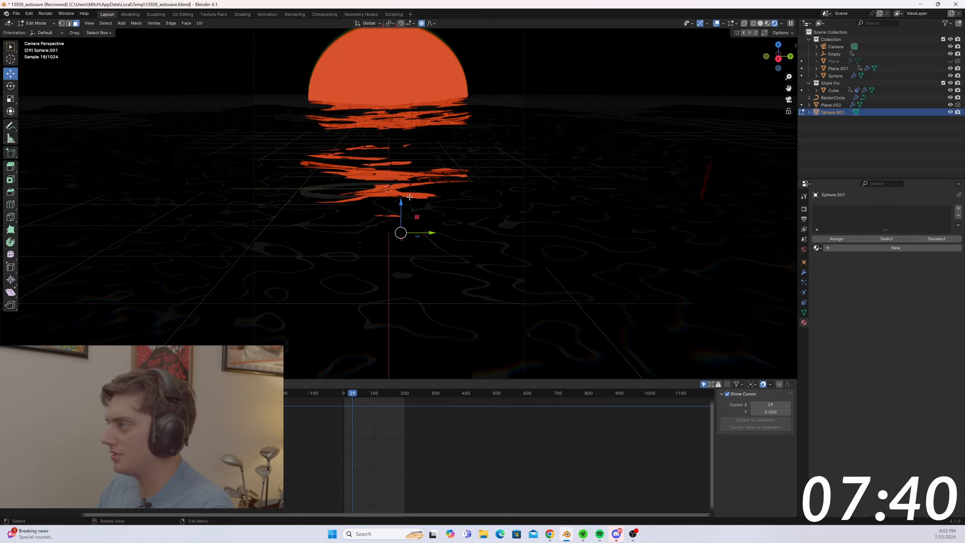
# Select the ring of faces at the hull's bottom and raise it about 0.15 m along Z with proportional editing.
pyautogui.moveTo(410, 199)
pyautogui.mouseDown(button='middle')
pyautogui.moveTo(431, 163)
pyautogui.moveTo(406, 189)
pyautogui.mouseUp(button='middle')
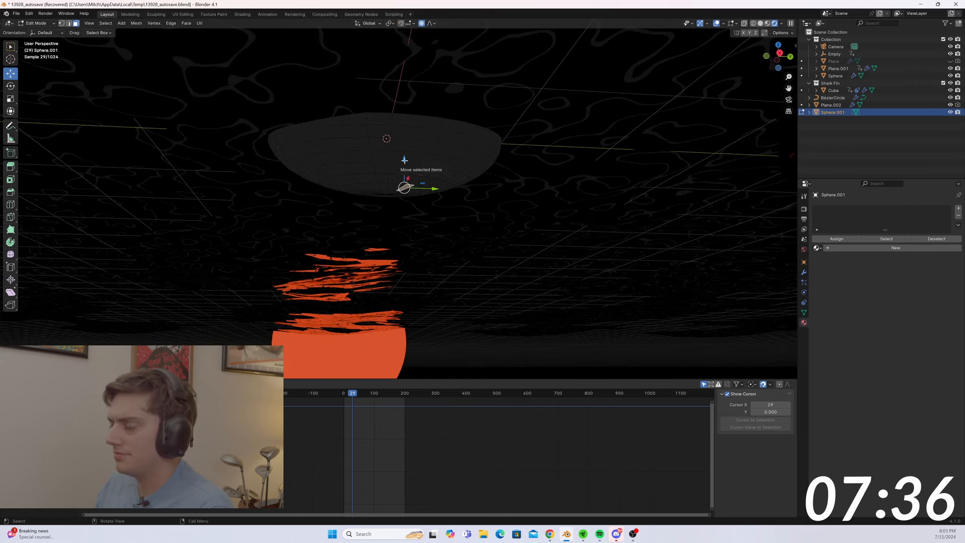
pyautogui.moveTo(404, 160); pyautogui.dragTo(401, 147)
pyautogui.moveTo(401, 146); pyautogui.dragTo(461, 130, button='middle')
pyautogui.moveTo(444, 113); pyautogui.dragTo(471, 142)
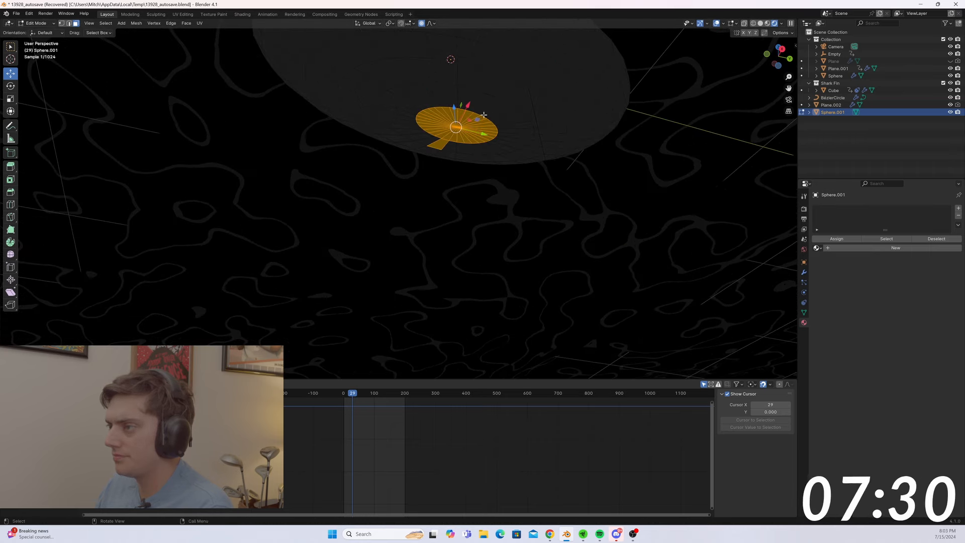
pyautogui.moveTo(480, 106); pyautogui.dragTo(430, 207, button='middle')
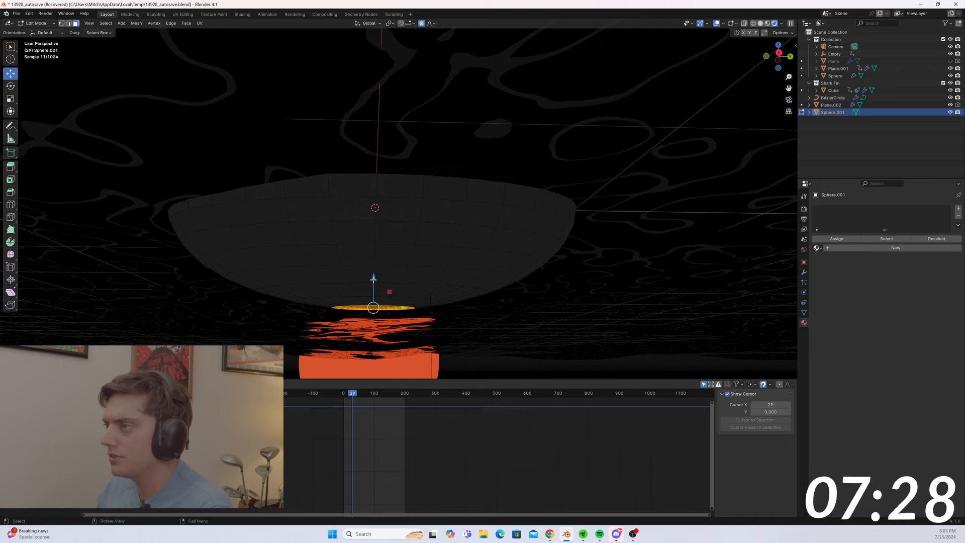
pyautogui.press('g')
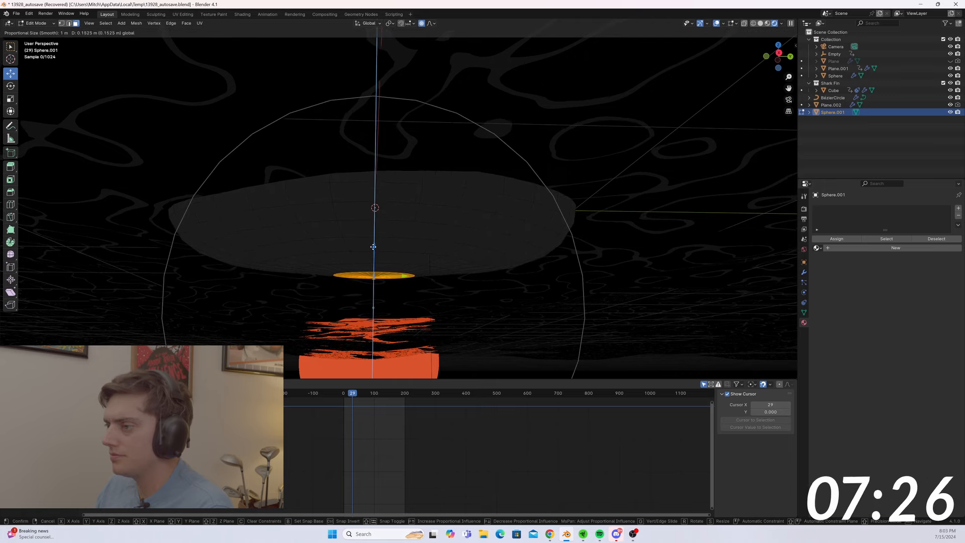
pyautogui.click(373, 250)
# Select the face at the hull's negative-Y end and move it about -0.076 m along Y with proportional editing.
pyautogui.keyDown('shift'); pyautogui.moveTo(373, 250); pyautogui.dragTo(321, 266, button='middle'); pyautogui.keyUp('shift')
pyautogui.click(287, 272)
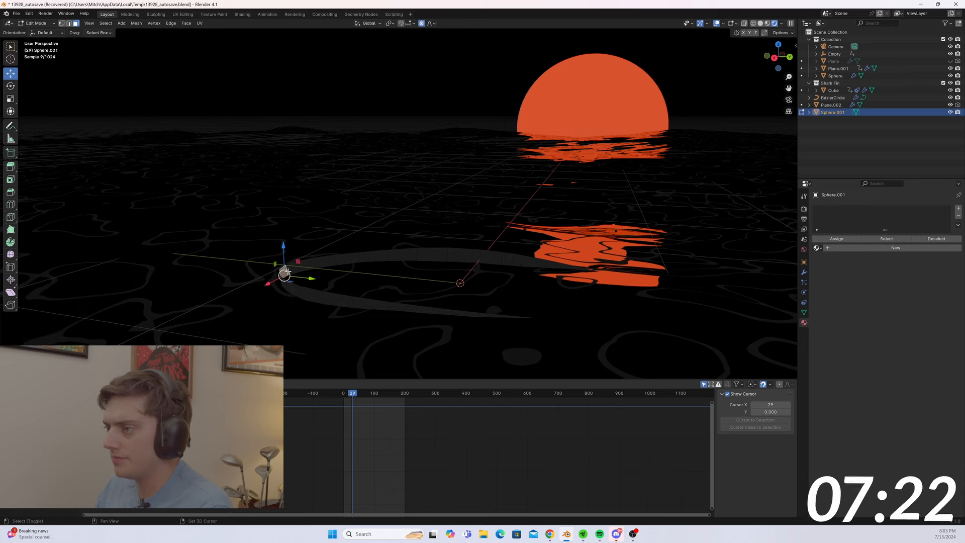
pyautogui.press('g')
pyautogui.press('y')
pyautogui.scroll(7, 297, 274)
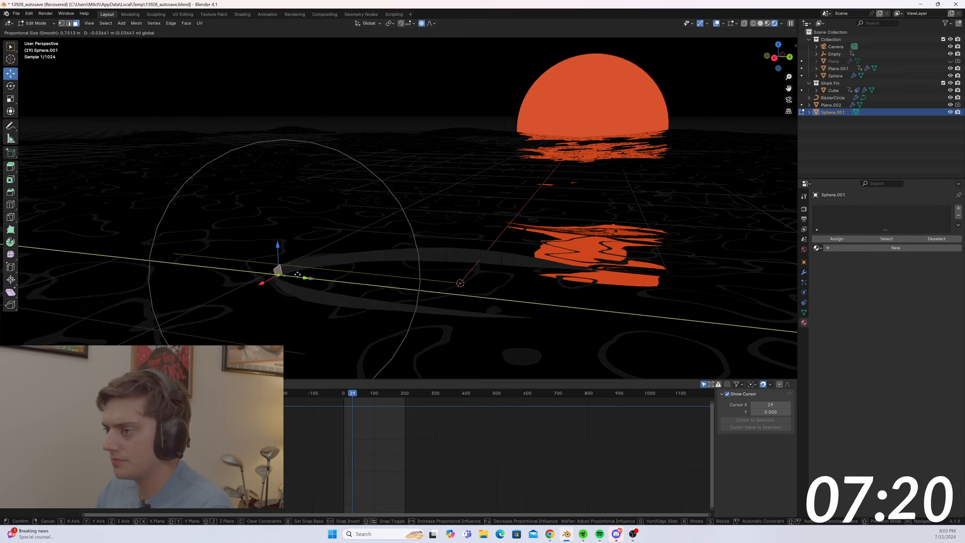
pyautogui.click(291, 273)
# Select the block of faces in the upper two rows at the hull's opposite end and move it about -0.156 m along Y.
pyautogui.scroll(6, 501, 274)
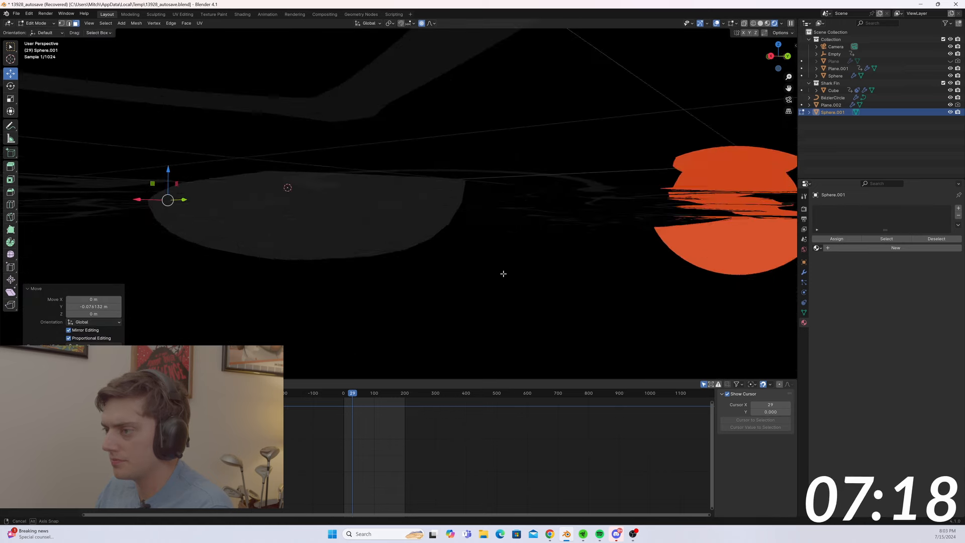
pyautogui.click(439, 211)
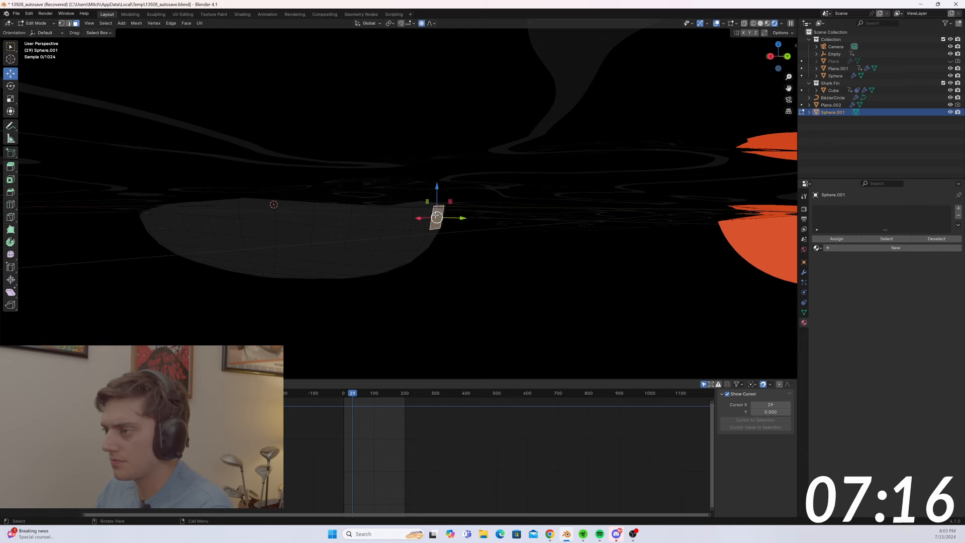
pyautogui.keyDown('shift'); pyautogui.moveTo(438, 216); pyautogui.dragTo(508, 209, button='middle'); pyautogui.keyUp('shift')
pyautogui.keyDown('shift'); pyautogui.click(391, 220); pyautogui.keyUp('shift')
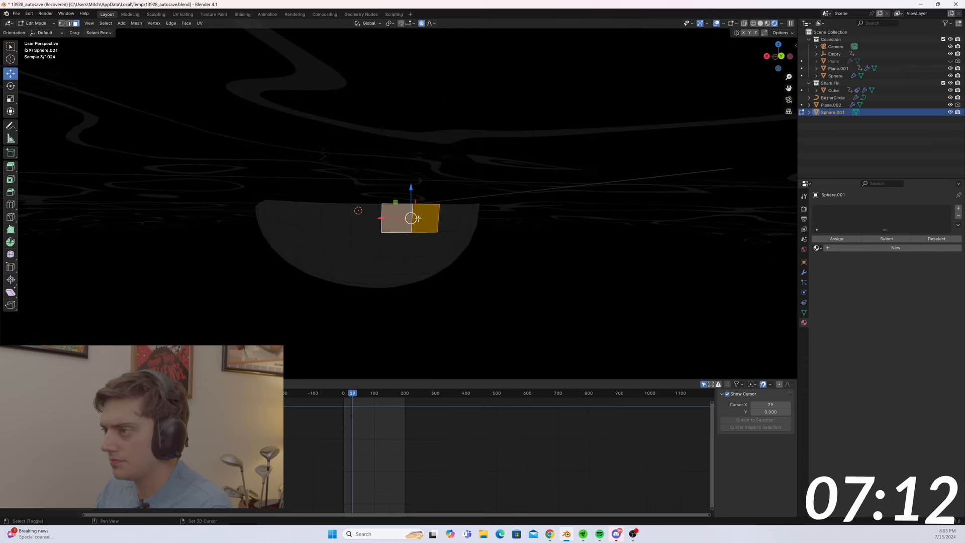
pyautogui.keyDown('shift'); pyautogui.click(452, 219); pyautogui.keyUp('shift')
pyautogui.keyDown('shift'); pyautogui.click(421, 243); pyautogui.keyUp('shift')
pyautogui.keyDown('shift'); pyautogui.click(397, 244); pyautogui.keyUp('shift')
pyautogui.keyDown('shift'); pyautogui.click(455, 244); pyautogui.keyUp('shift')
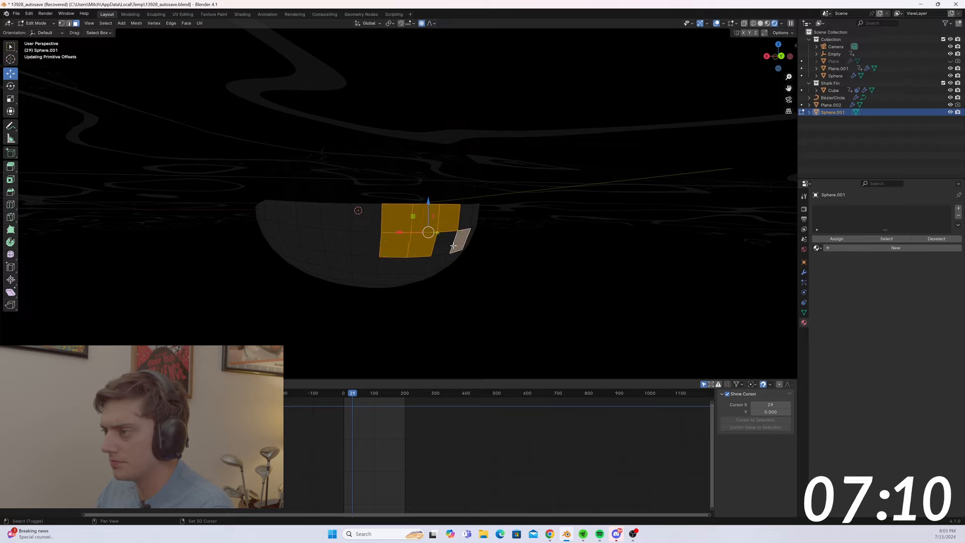
pyautogui.moveTo(453, 245)
pyautogui.mouseDown(button='middle')
pyautogui.moveTo(472, 250)
pyautogui.moveTo(455, 242)
pyautogui.mouseUp(button='middle')
pyautogui.keyDown('shift'); pyautogui.click(358, 185); pyautogui.keyUp('shift')
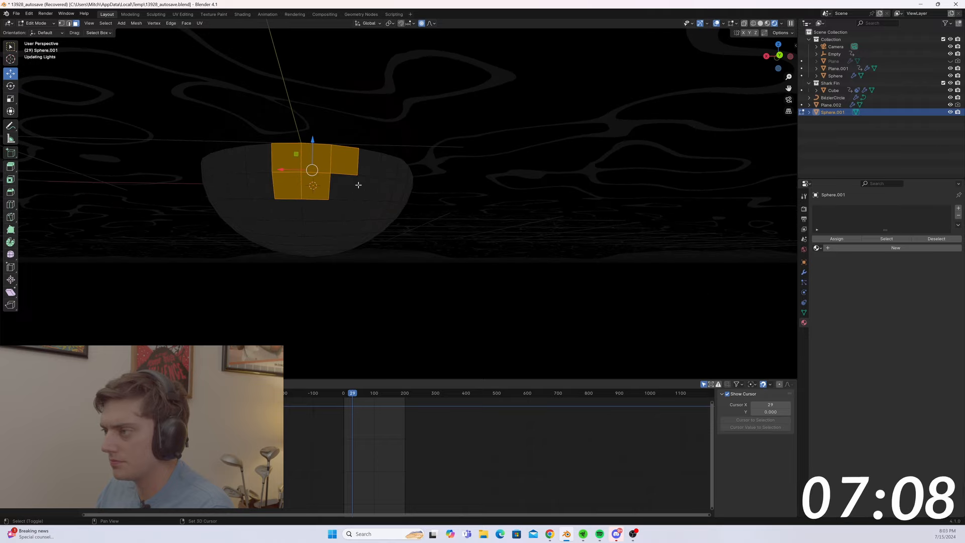
pyautogui.keyDown('shift'); pyautogui.click(346, 188); pyautogui.keyUp('shift')
pyautogui.moveTo(348, 188); pyautogui.dragTo(461, 233, button='middle')
pyautogui.keyDown('shift'); pyautogui.moveTo(678, 305); pyautogui.dragTo(607, 283, button='middle'); pyautogui.keyUp('shift')
pyautogui.moveTo(579, 265); pyautogui.dragTo(548, 259)
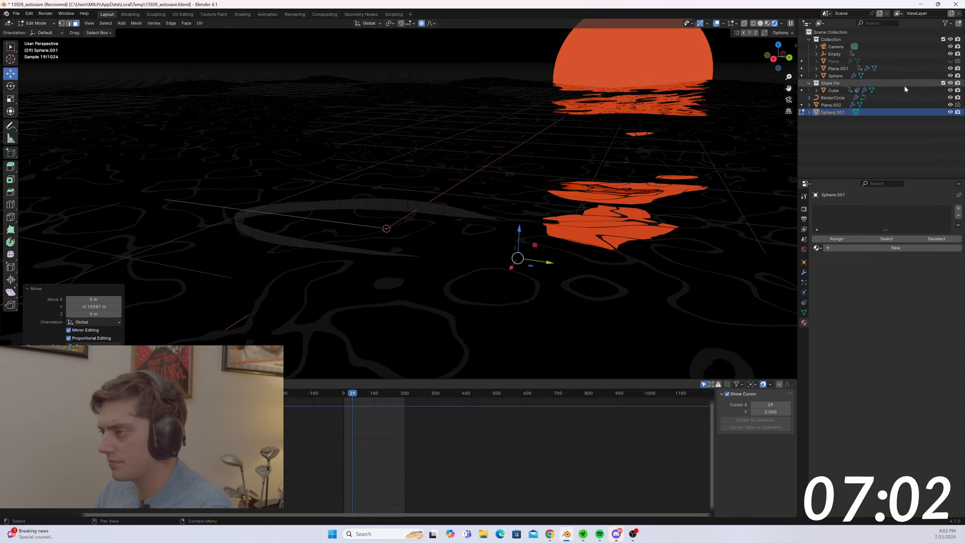
# Hide the ocean plane Plane.001, nudge the selected end faces about -0.006 m along Y, and leave Edit Mode.
pyautogui.click(951, 68)
pyautogui.moveTo(603, 166); pyautogui.dragTo(629, 209, button='middle')
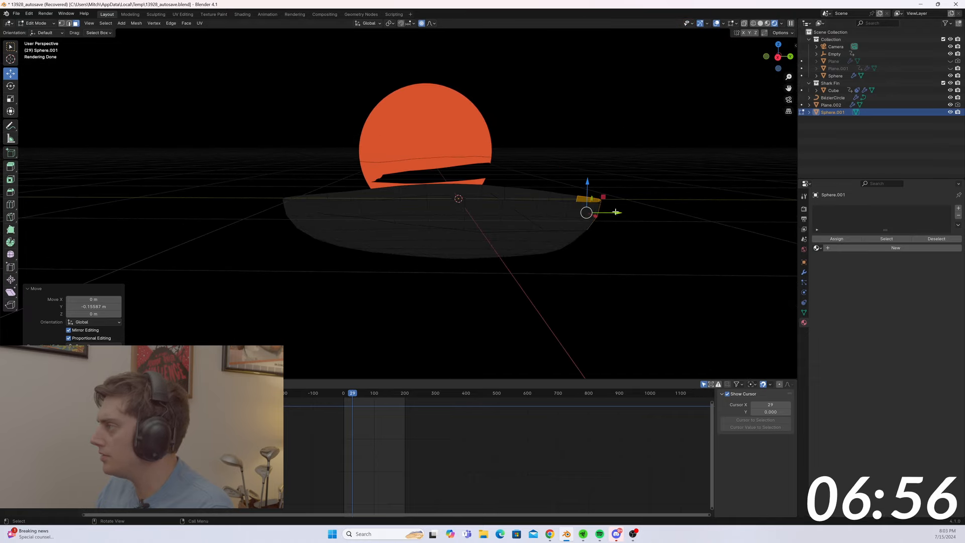
pyautogui.moveTo(616, 212); pyautogui.dragTo(614, 214)
pyautogui.scroll(2, 598, 228)
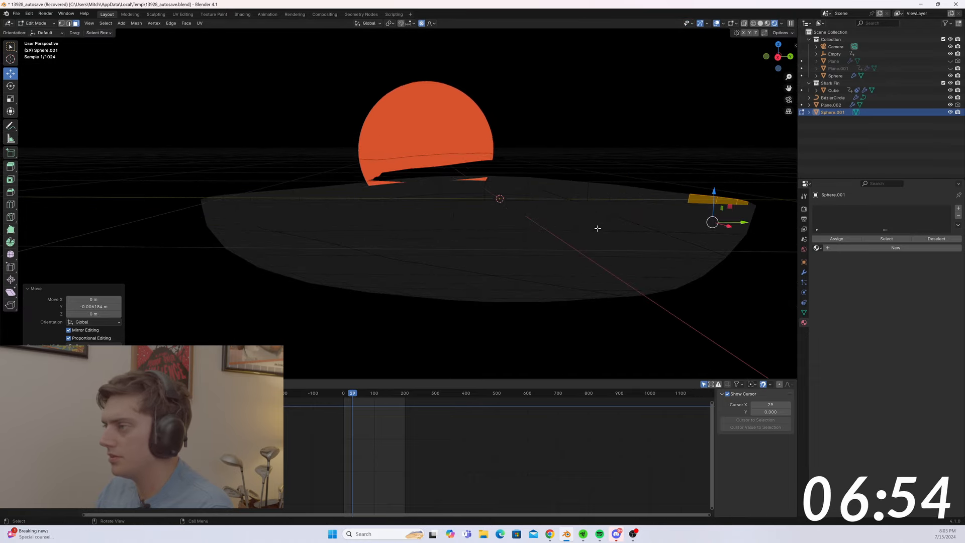
pyautogui.moveTo(606, 221); pyautogui.dragTo(516, 342, button='middle')
pyautogui.moveTo(543, 326); pyautogui.dragTo(538, 321)
pyautogui.press('Tab')
pyautogui.moveTo(539, 296); pyautogui.dragTo(551, 270, button='middle')
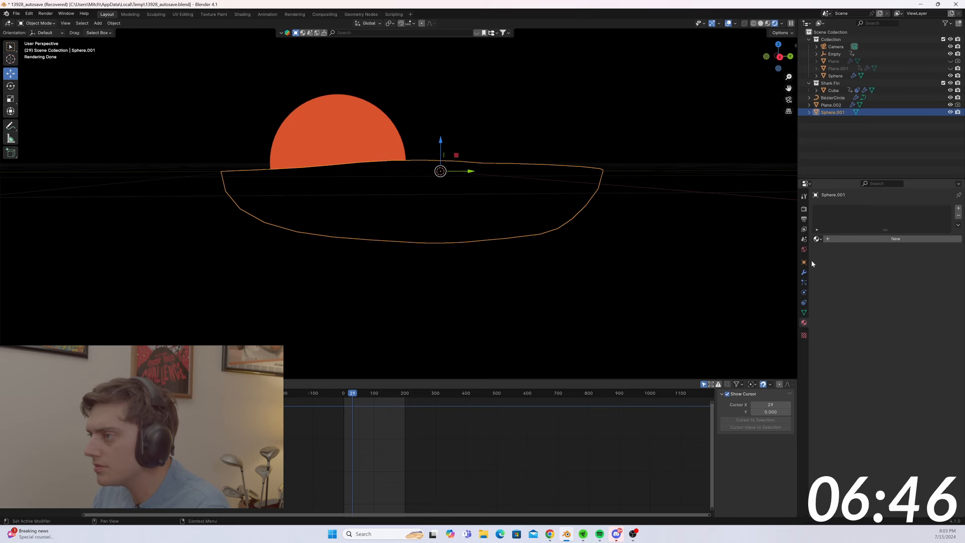
# Switch to edge selection and solid shading in Edit Mode, and select the full edge loop around the hull's open rim.
pyautogui.click(803, 273)
pyautogui.press('Tab')
pyautogui.moveTo(417, 153); pyautogui.dragTo(415, 177, button='middle')
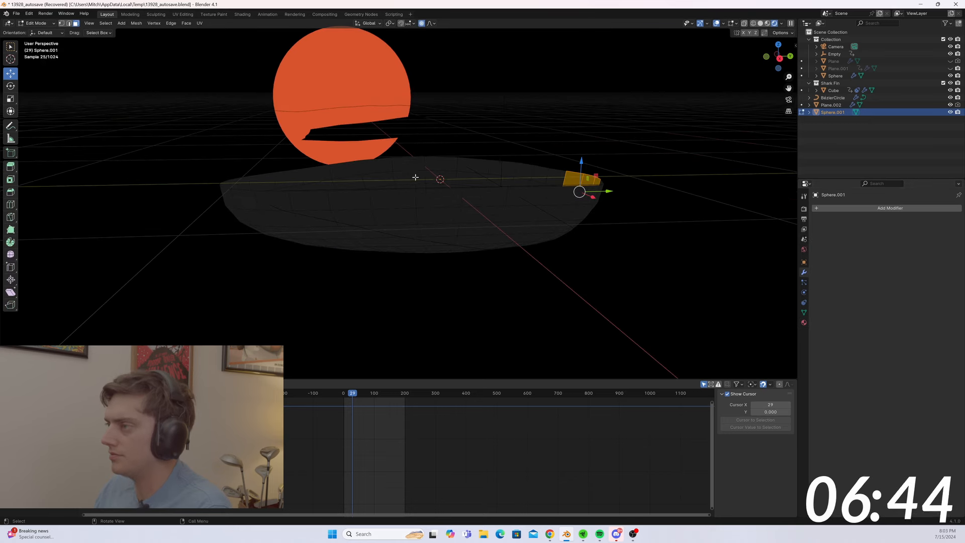
pyautogui.click(69, 23)
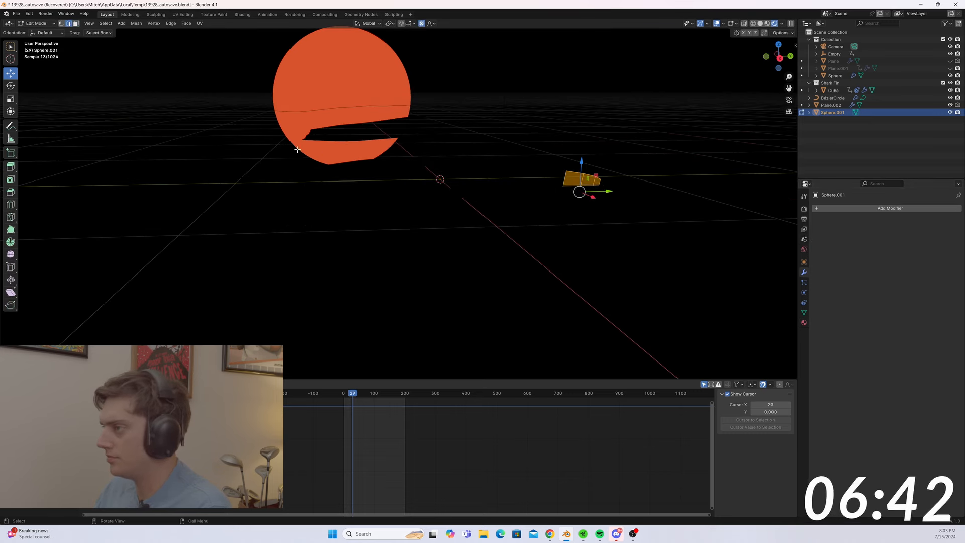
pyautogui.click(346, 164)
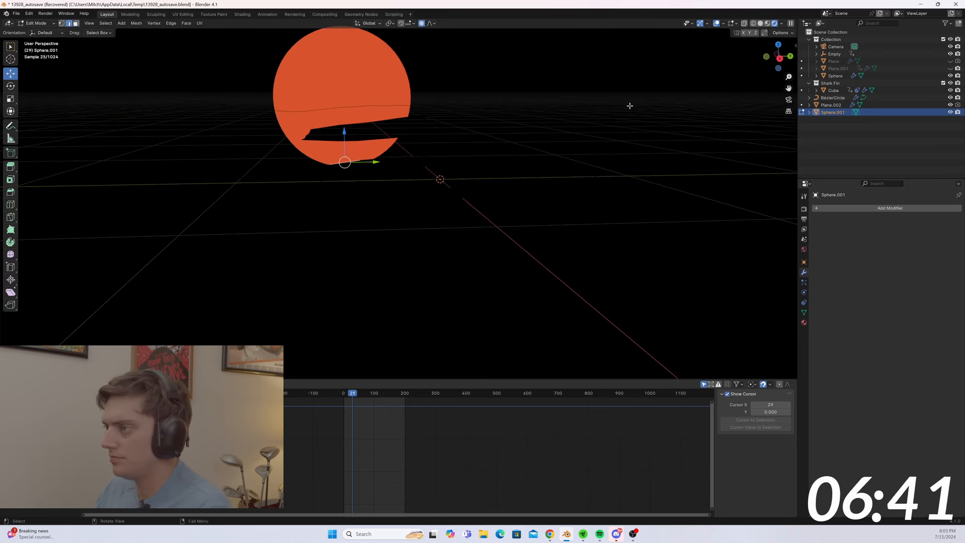
pyautogui.click(761, 23)
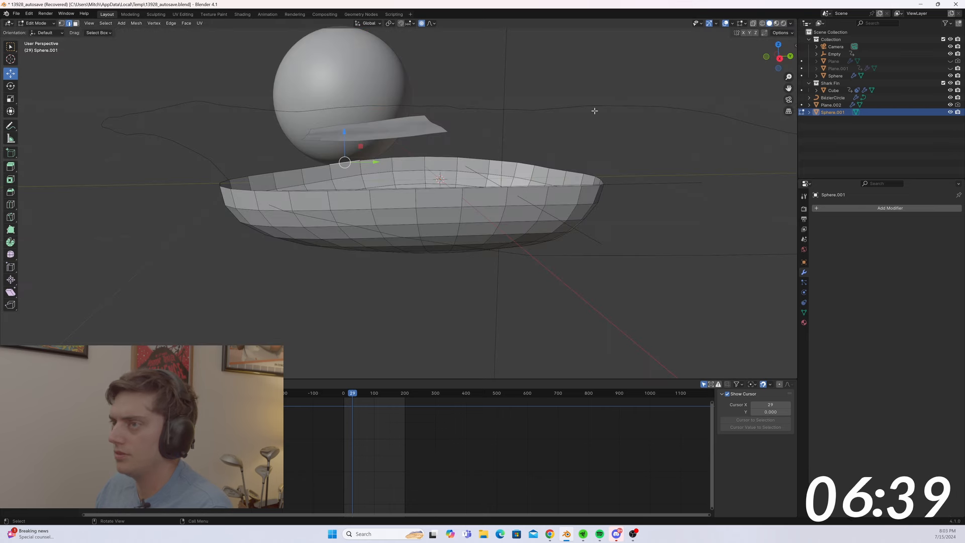
pyautogui.click(107, 24)
pyautogui.moveTo(168, 137)
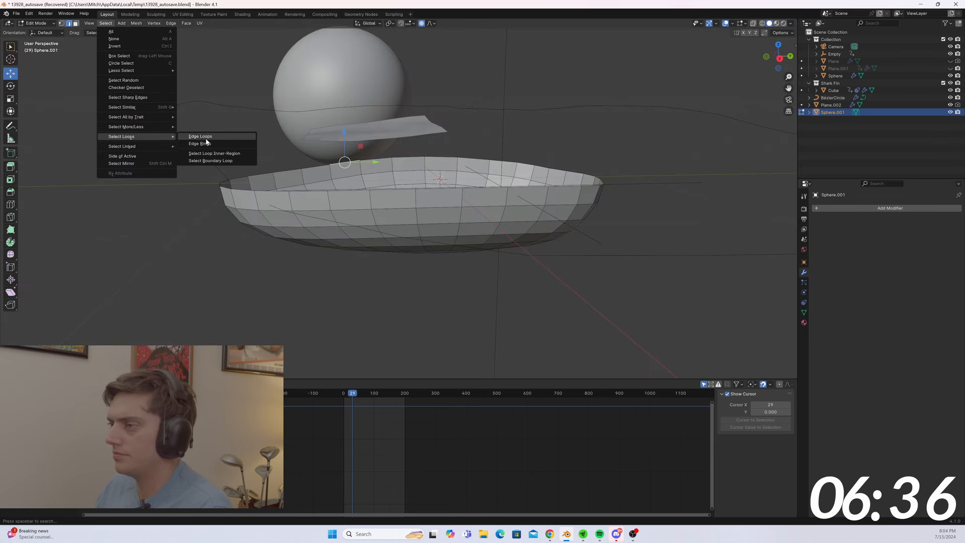
pyautogui.click(208, 136)
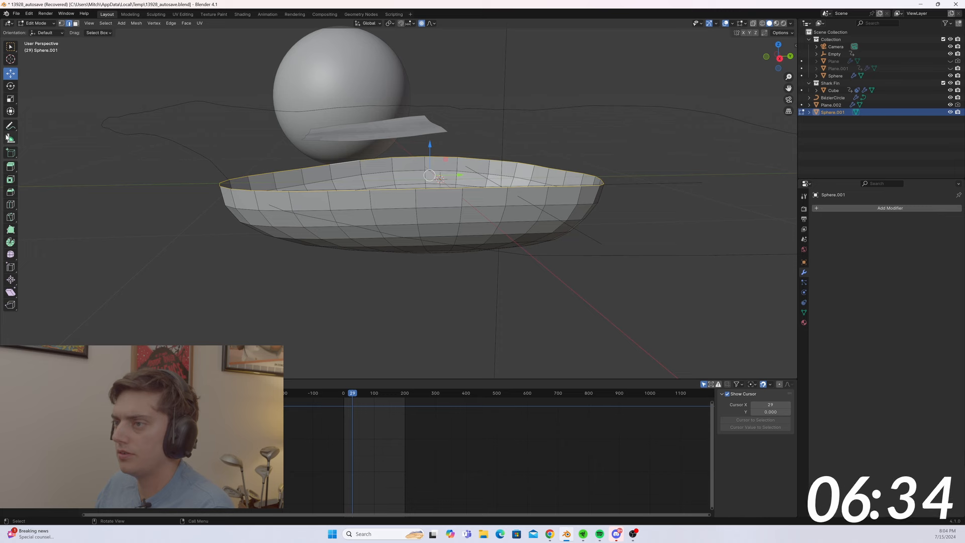
# Flatten the rim loop by scaling it along Z, first to 0.523 and finally to a level edge, and leave Edit Mode.
pyautogui.click(10, 98)
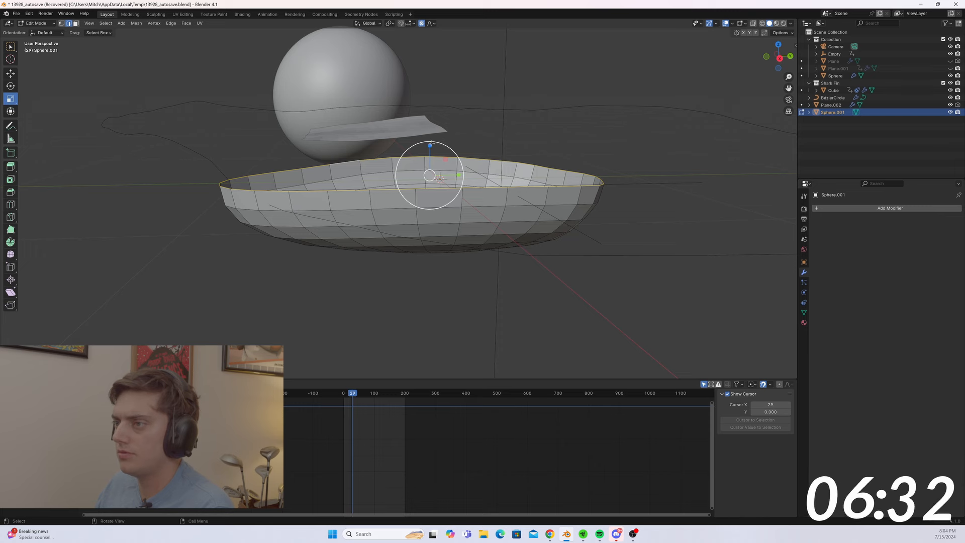
pyautogui.moveTo(432, 144)
pyautogui.mouseDown()
pyautogui.moveTo(428, 167)
pyautogui.moveTo(428, 158)
pyautogui.mouseUp()
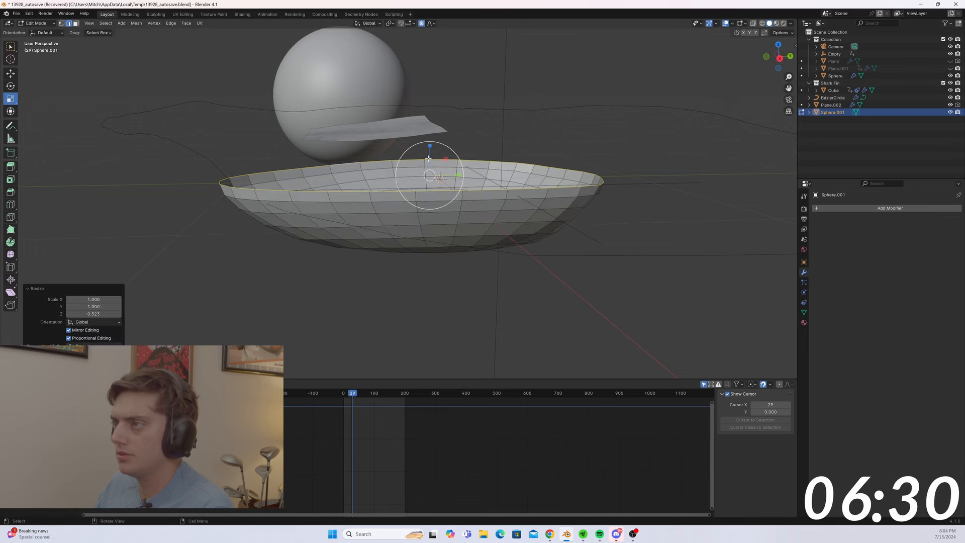
pyautogui.press('KP_3')
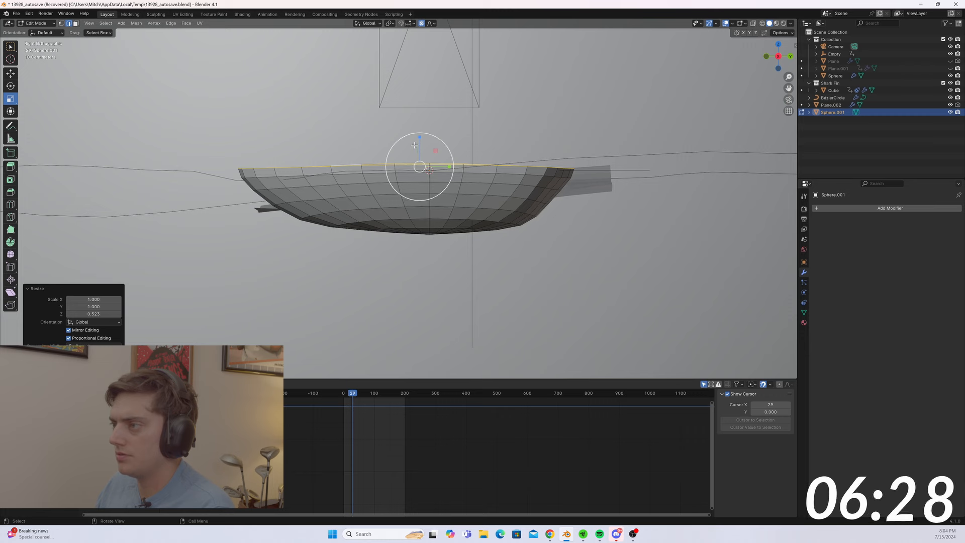
pyautogui.moveTo(419, 140); pyautogui.dragTo(419, 147)
pyautogui.click(419, 142)
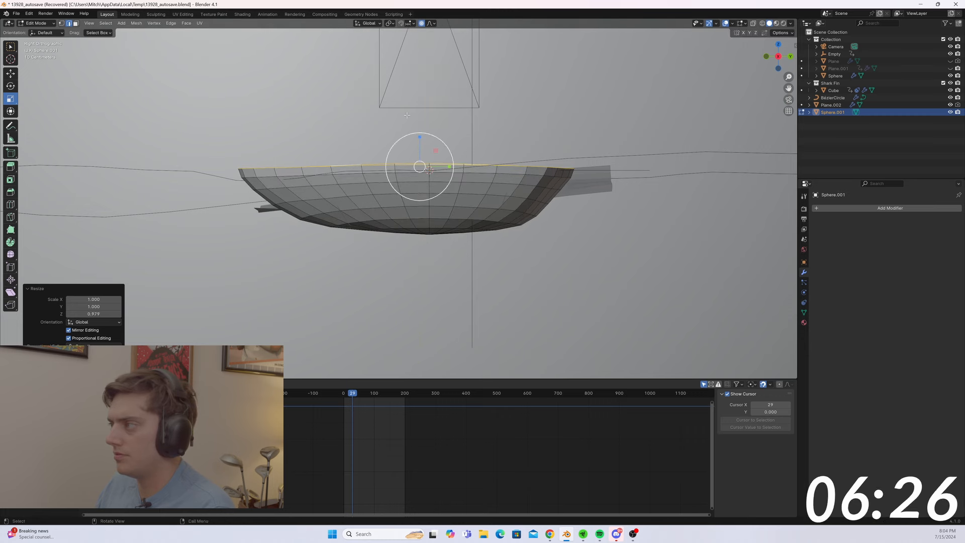
pyautogui.moveTo(423, 135); pyautogui.dragTo(415, 164)
pyautogui.press('Tab')
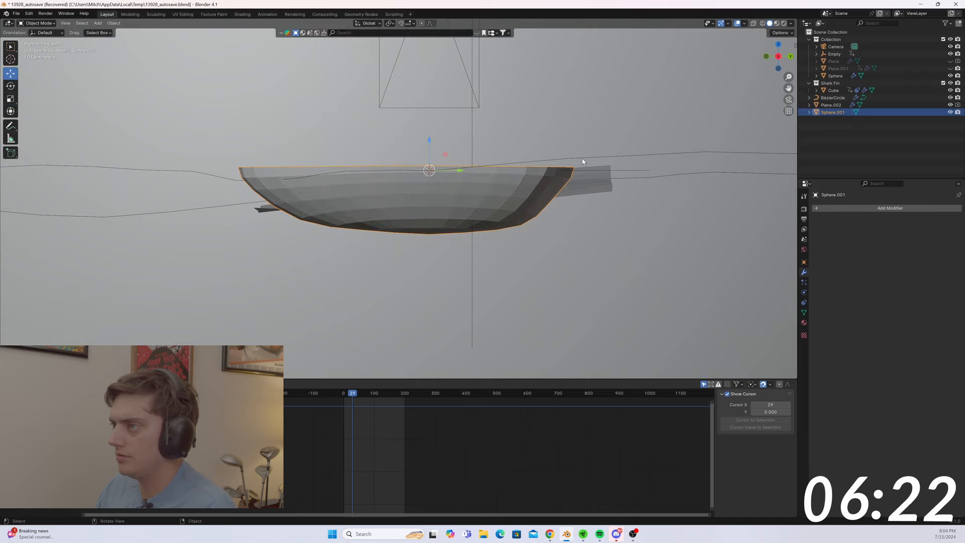
# Add a Solidify modifier to the hull, turn on Even Thickness, and set the thickness first to 0.1 m and finally to 0.05 m.
pyautogui.moveTo(582, 159); pyautogui.dragTo(513, 168, button='middle')
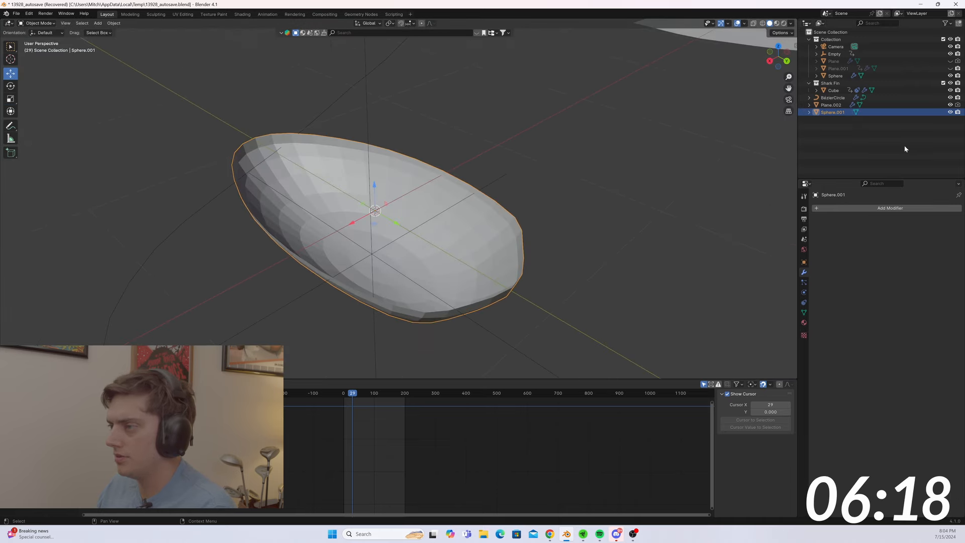
pyautogui.click(854, 207)
pyautogui.write('so')
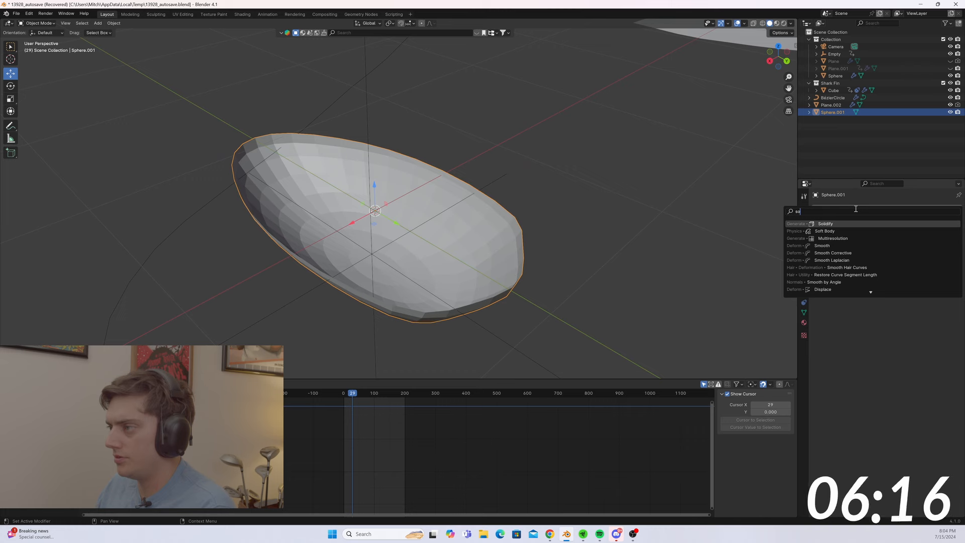
pyautogui.press('Return')
pyautogui.doubleClick(912, 239)
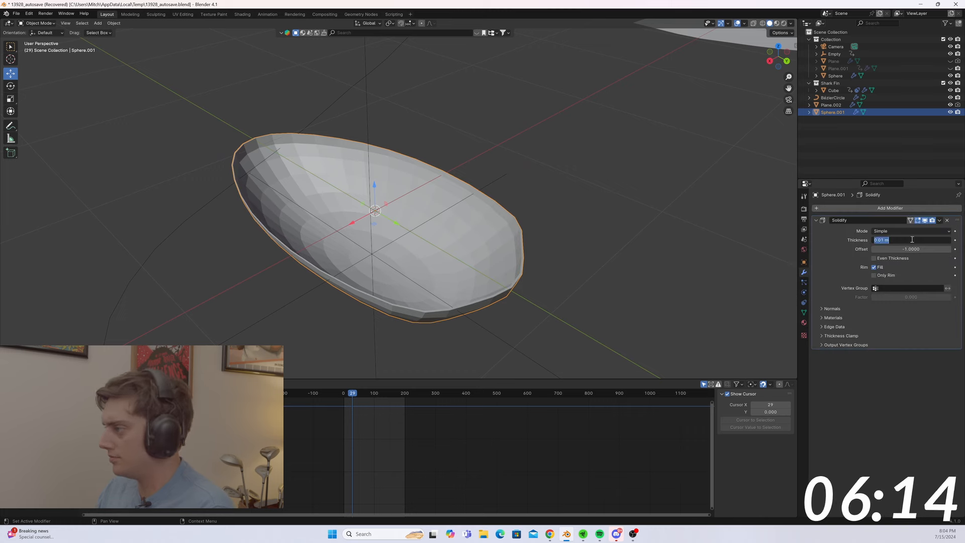
pyautogui.write('.1')
pyautogui.press('Return')
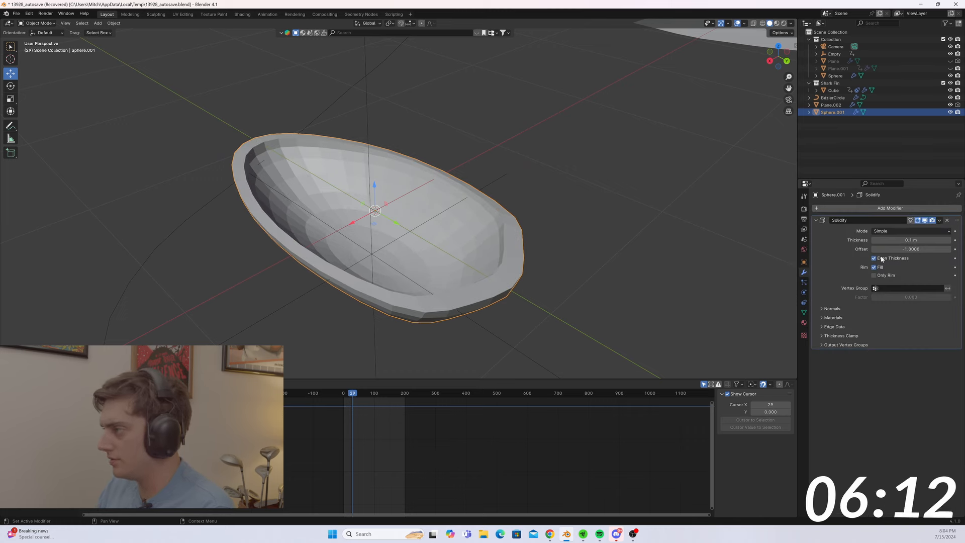
pyautogui.doubleClick(903, 240)
pyautogui.write('.05')
pyautogui.press('Return')
# Apply smooth shading to the boat hull.
pyautogui.moveTo(529, 213)
pyautogui.mouseDown(button='middle')
pyautogui.moveTo(567, 158)
pyautogui.moveTo(463, 186)
pyautogui.moveTo(474, 203)
pyautogui.moveTo(536, 211)
pyautogui.moveTo(656, 184)
pyautogui.mouseUp(button='middle')
pyautogui.rightClick(528, 166)
pyautogui.click(527, 166)
# In Edit Mode, select the central line of edges running down one end of the hull and bevel it into a narrow strip.
pyautogui.press('Tab')
pyautogui.moveTo(395, 179); pyautogui.dragTo(485, 103, button='middle')
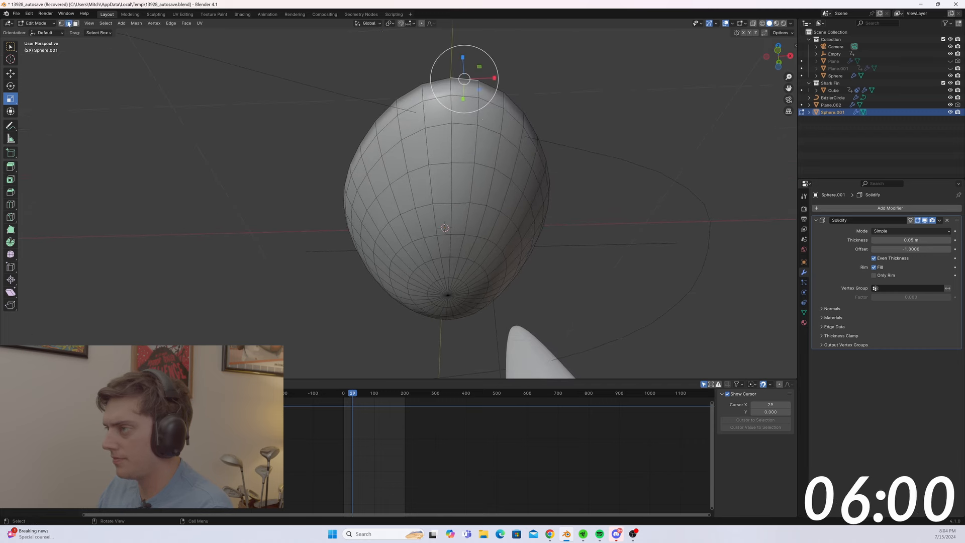
pyautogui.click(451, 99)
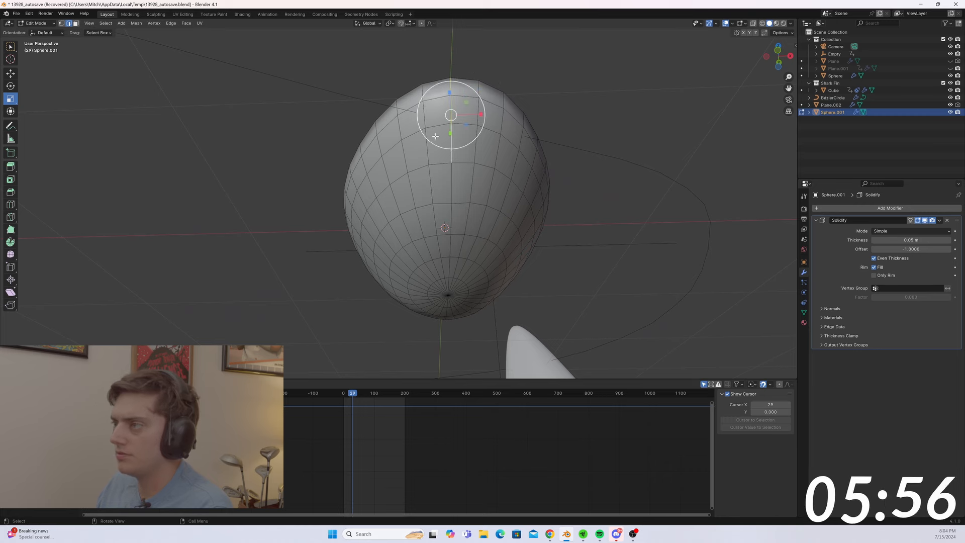
pyautogui.moveTo(435, 136); pyautogui.dragTo(746, 71, button='middle')
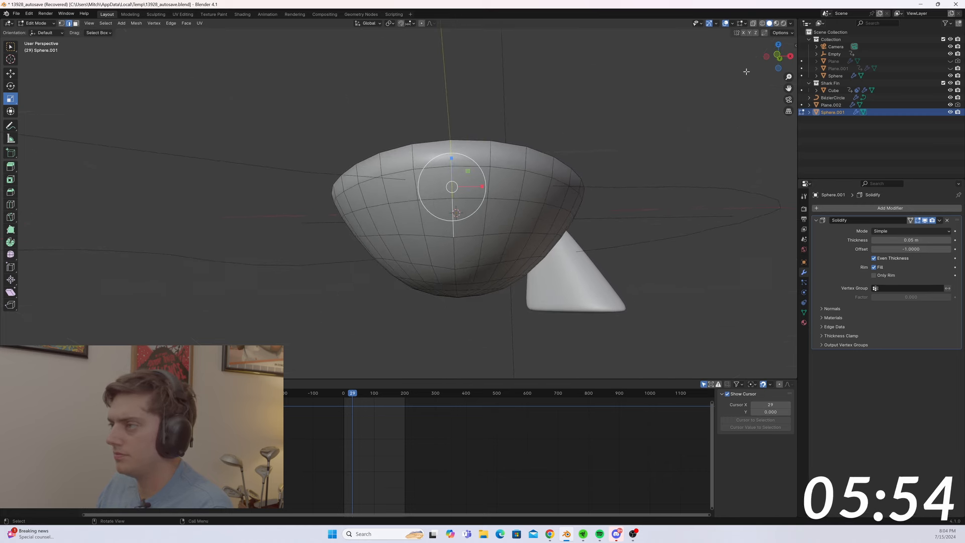
pyautogui.click(777, 58)
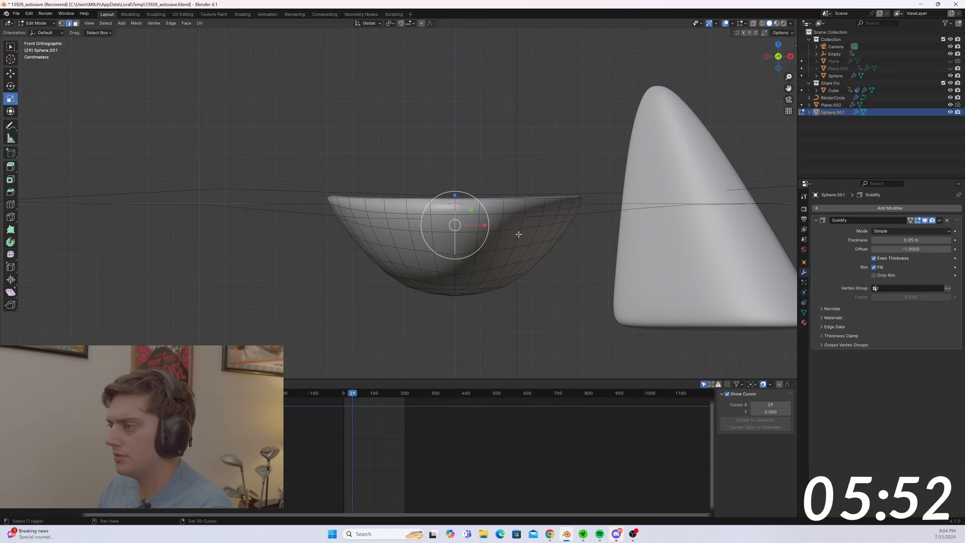
pyautogui.scroll(2, 453, 216)
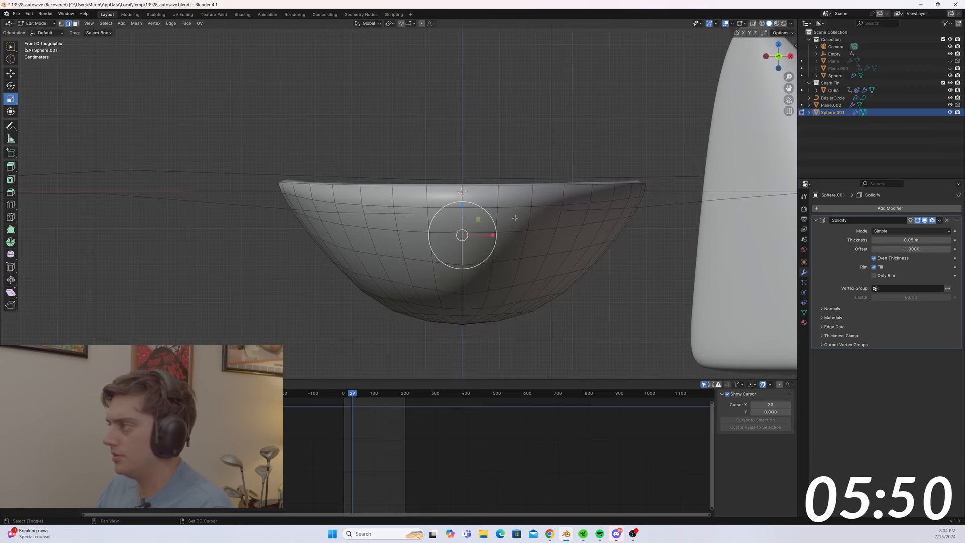
pyautogui.moveTo(462, 191); pyautogui.dragTo(491, 90, button='middle')
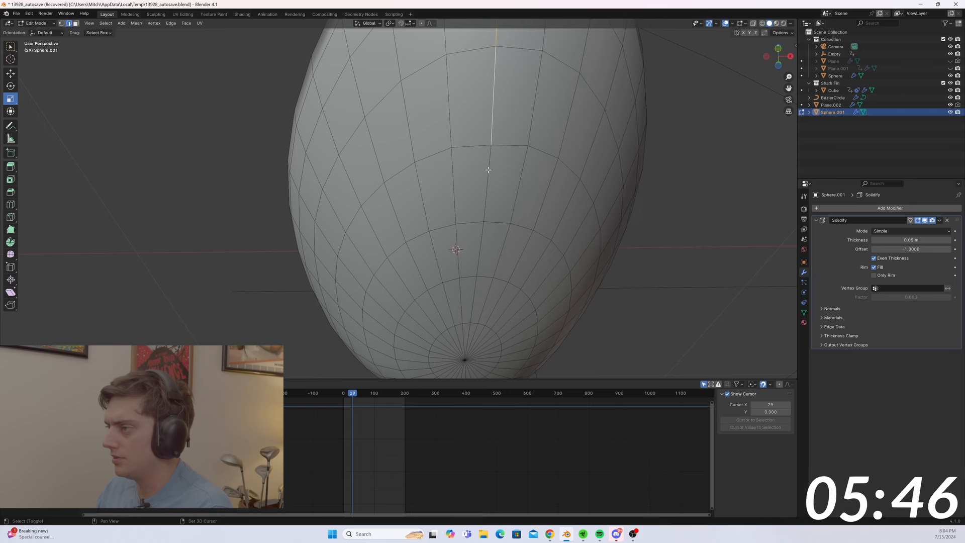
pyautogui.moveTo(510, 173); pyautogui.dragTo(506, 209, button='middle')
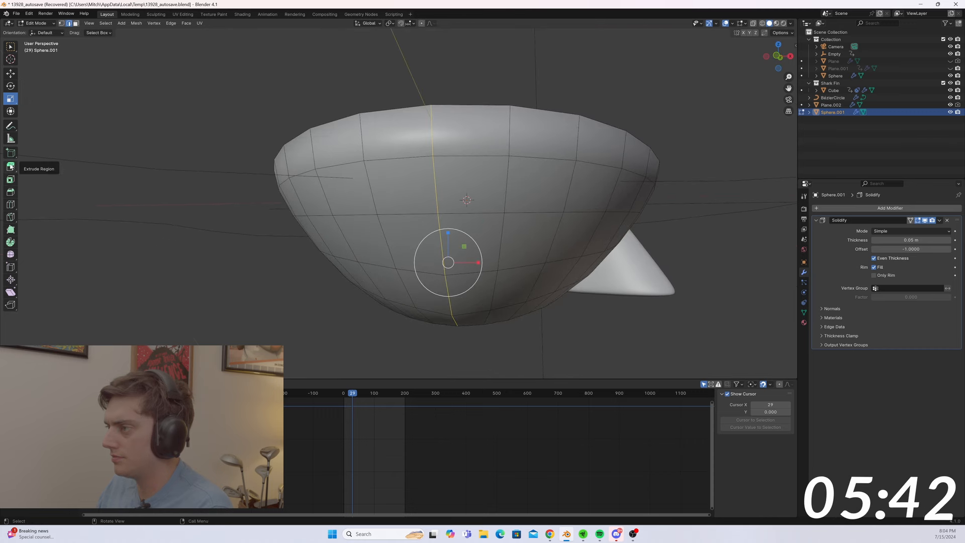
pyautogui.click(11, 192)
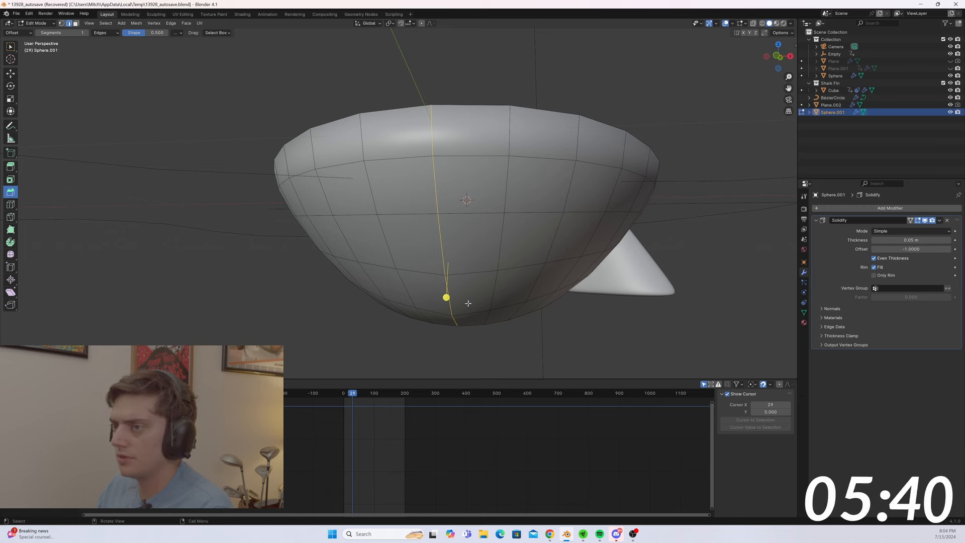
pyautogui.moveTo(450, 300); pyautogui.dragTo(475, 299)
# Try to extrude the narrow bevelled strip outward, first as a region and again along its normals, and leave Edit Mode.
pyautogui.click(7, 166)
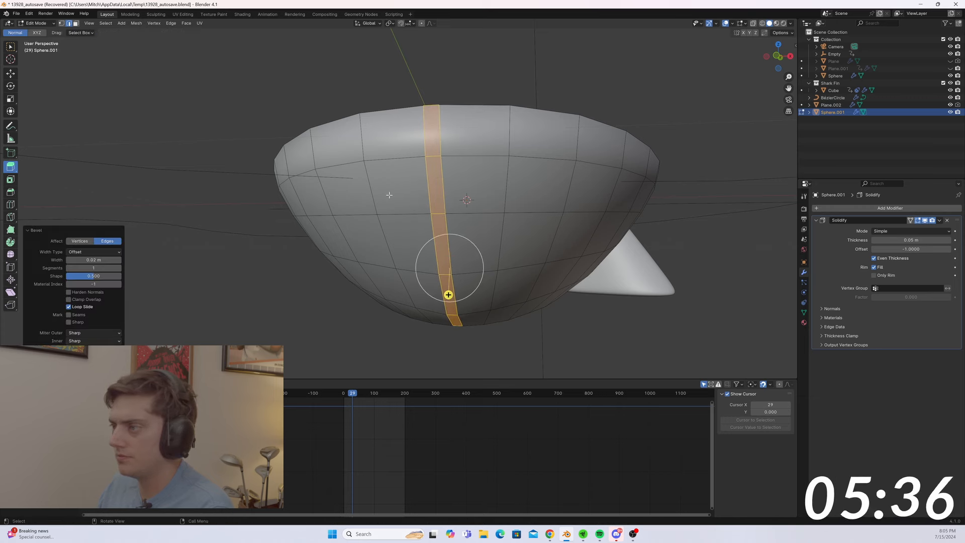
pyautogui.moveTo(410, 195); pyautogui.dragTo(312, 232, button='middle')
pyautogui.keyDown('shift'); pyautogui.moveTo(312, 231); pyautogui.dragTo(388, 221, button='middle'); pyautogui.keyUp('shift')
pyautogui.moveTo(347, 292); pyautogui.dragTo(343, 301)
pyautogui.hotkey('ctrl', 'z')
pyautogui.moveTo(11, 169); pyautogui.dragTo(45, 196)
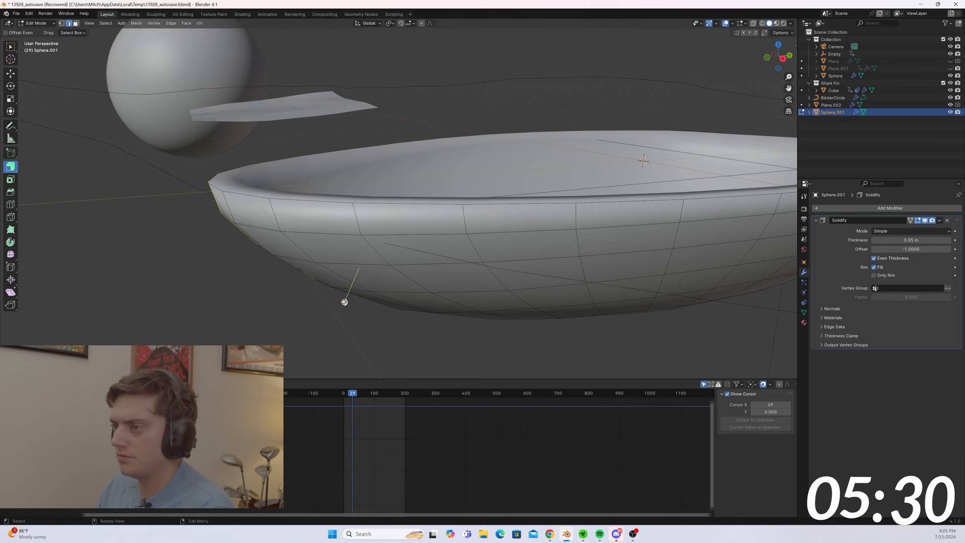
pyautogui.moveTo(344, 301); pyautogui.dragTo(400, 280)
pyautogui.press('Tab')
pyautogui.click(520, 72)
pyautogui.moveTo(520, 72); pyautogui.dragTo(554, 182, button='middle')
pyautogui.click(462, 245)
pyautogui.press('Tab')
pyautogui.press('Tab')
pyautogui.click(626, 183)
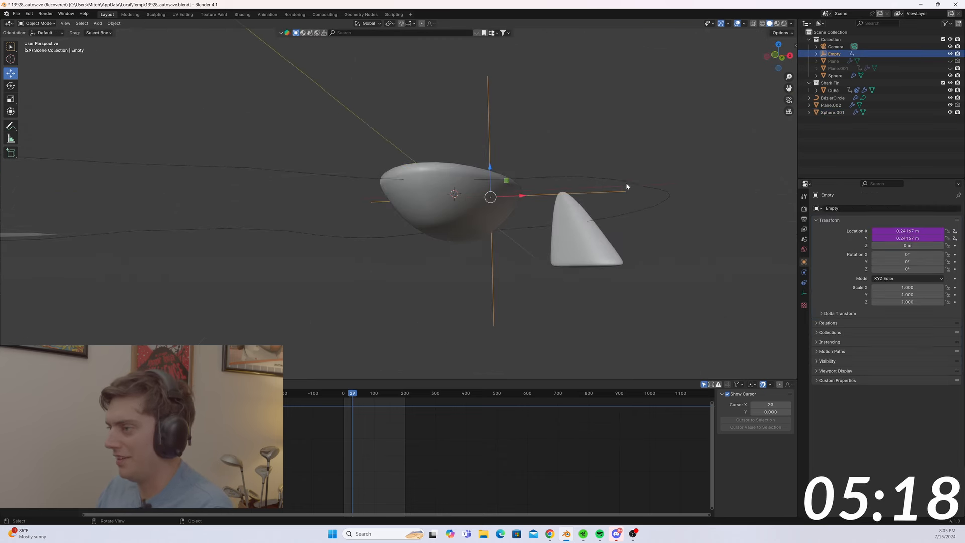
pyautogui.moveTo(626, 183); pyautogui.dragTo(532, 211, button='middle')
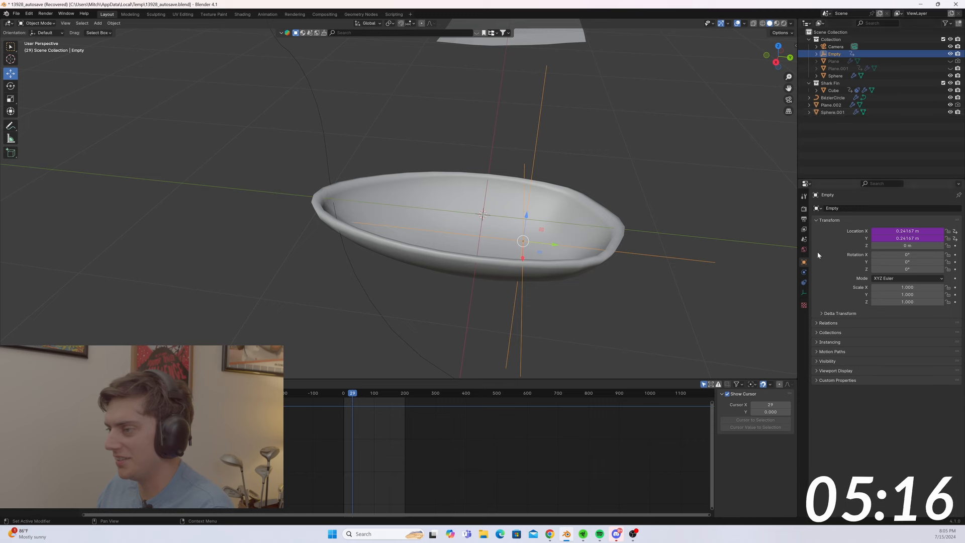
# Add a Copy Location constraint to the hull Sphere.001 with Plane.002 as its target.
pyautogui.click(833, 112)
pyautogui.moveTo(700, 174); pyautogui.dragTo(776, 260, button='middle')
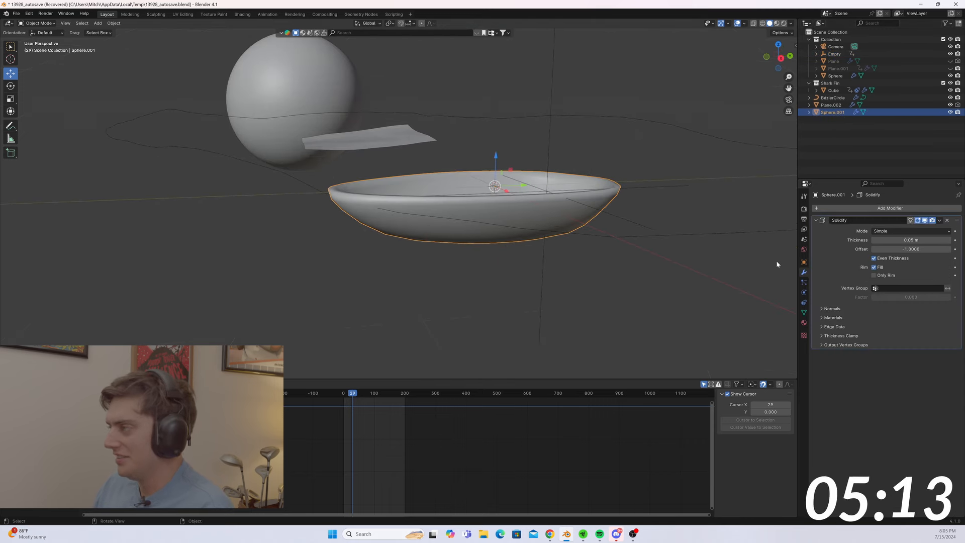
pyautogui.click(805, 303)
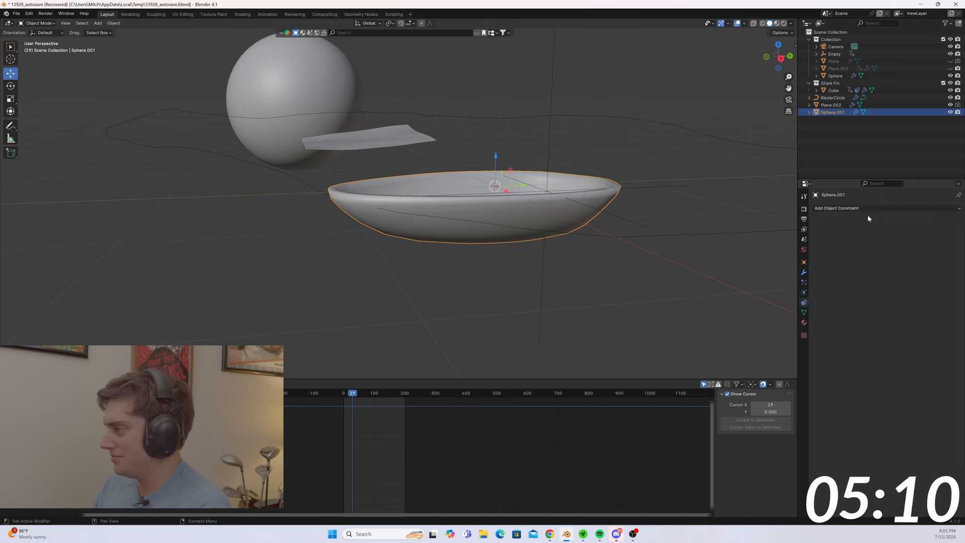
pyautogui.click(869, 209)
pyautogui.click(852, 228)
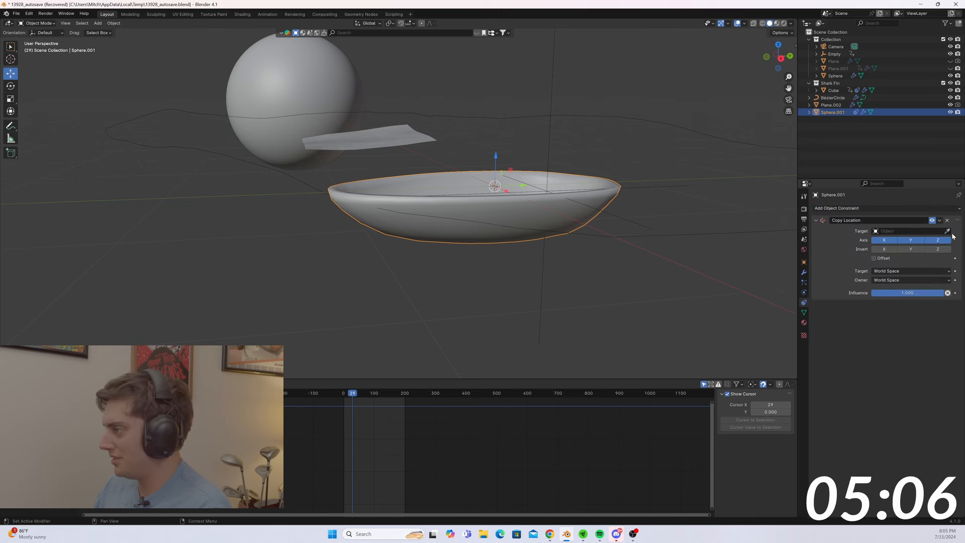
pyautogui.click(838, 102)
# Play the animation and check how the constrained hull moves relative to the small plane.
pyautogui.press('space')
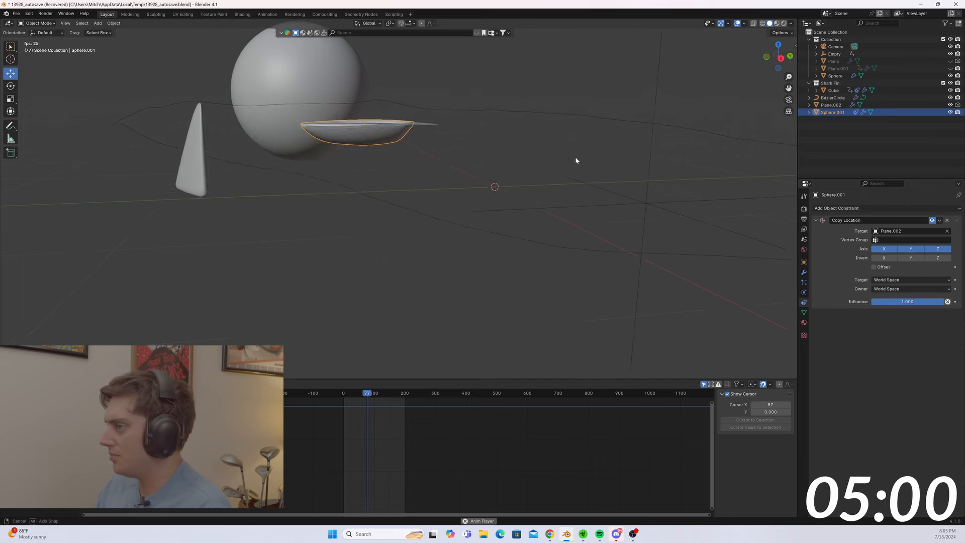
pyautogui.moveTo(575, 157); pyautogui.dragTo(574, 165, button='middle')
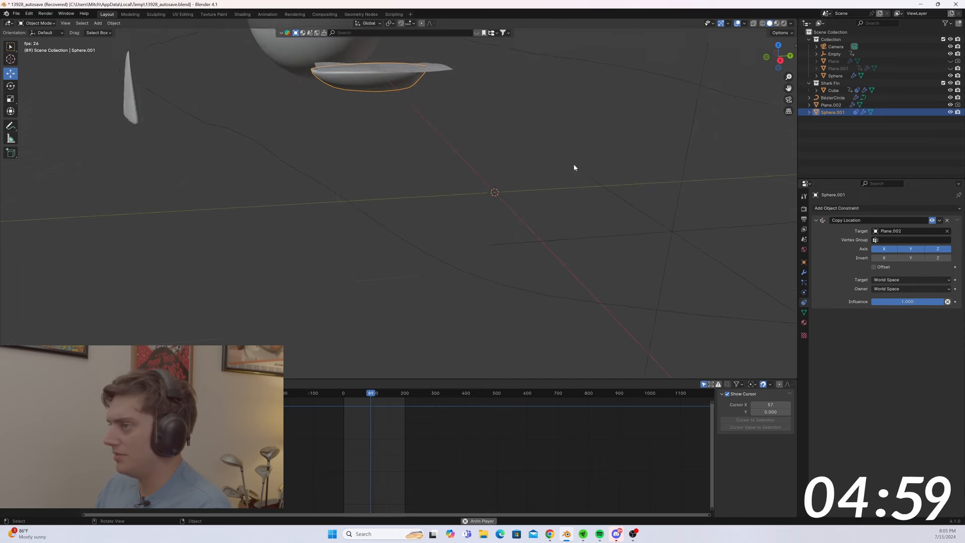
pyautogui.click(945, 232)
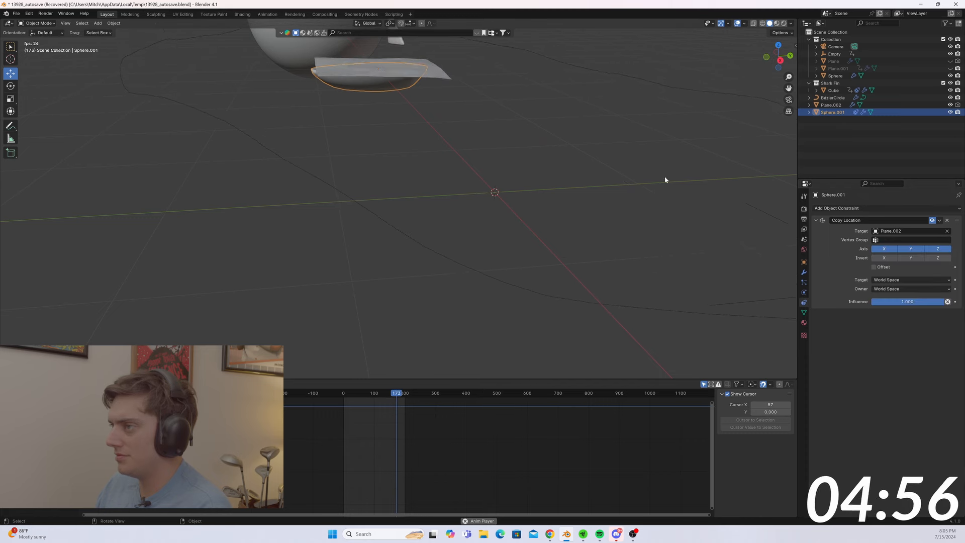
pyautogui.keyDown('shift'); pyautogui.moveTo(466, 116); pyautogui.dragTo(513, 169, button='middle'); pyautogui.keyUp('shift')
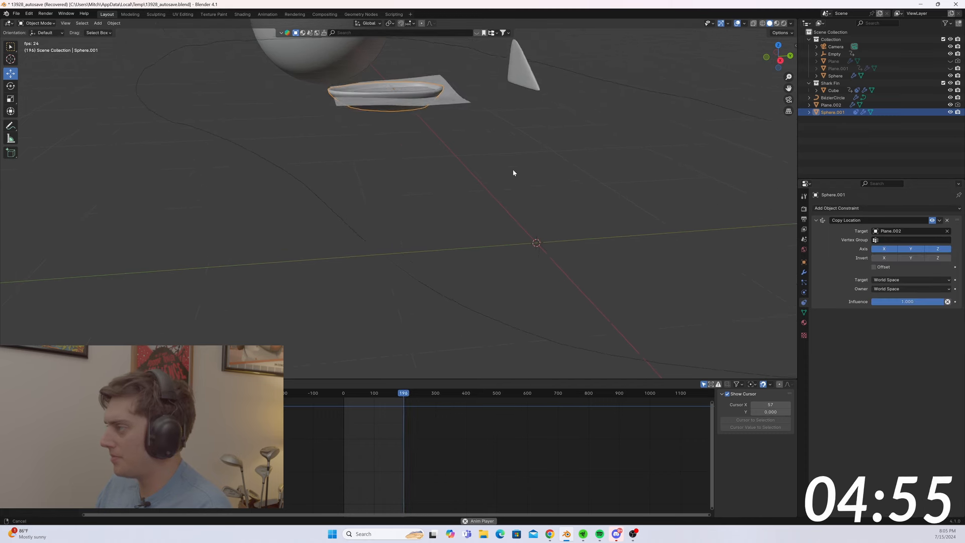
# Create a vertex group named Group on Plane.002 in Edit Mode and assign its selected vertices.
pyautogui.click(440, 105)
pyautogui.press('Tab')
pyautogui.click(805, 312)
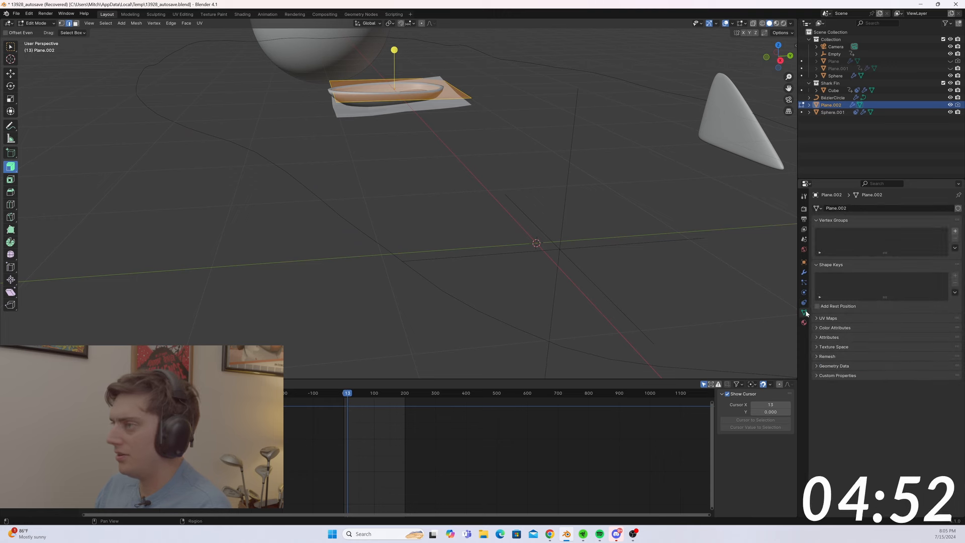
pyautogui.click(955, 233)
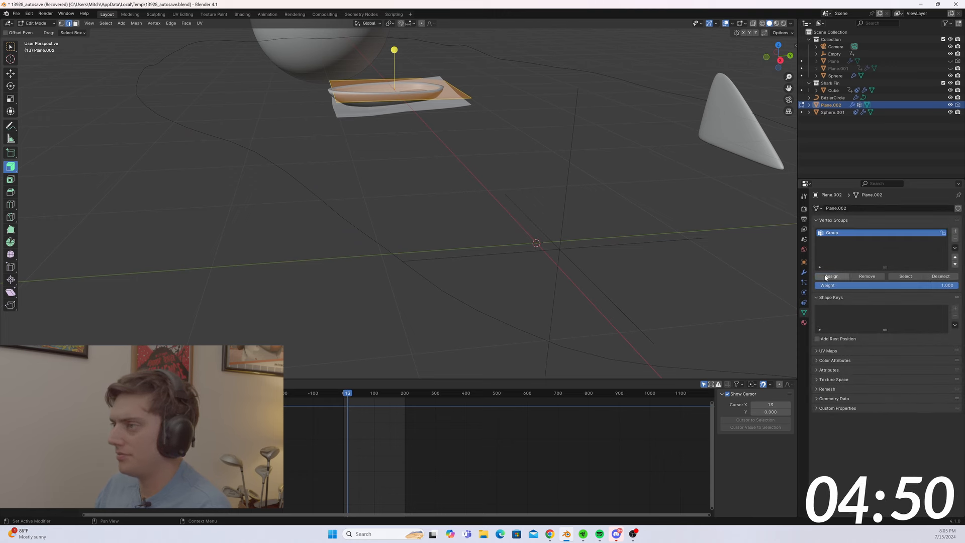
# Apply the Subdivision modifier on Plane.002 in Object Mode and review its vertex group.
pyautogui.click(803, 272)
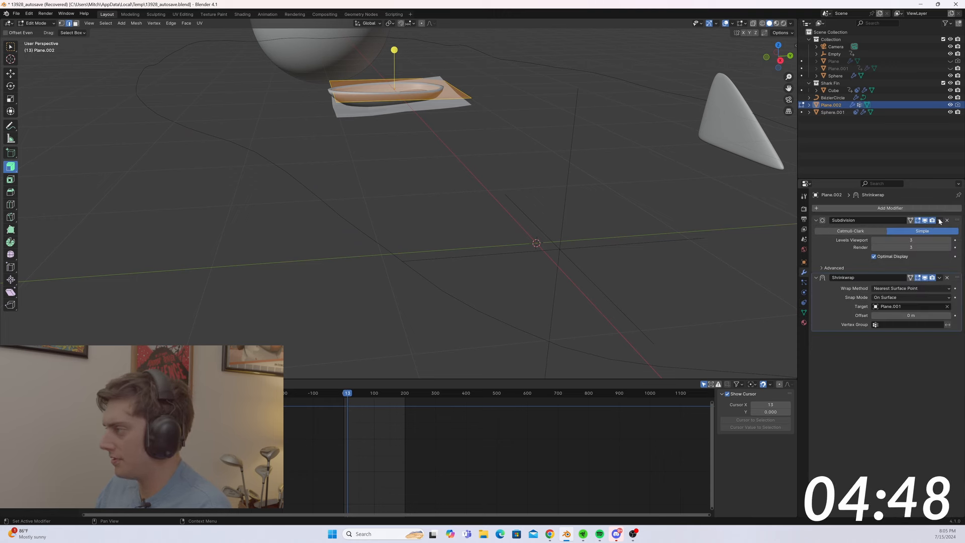
pyautogui.click(939, 222)
pyautogui.press('Tab')
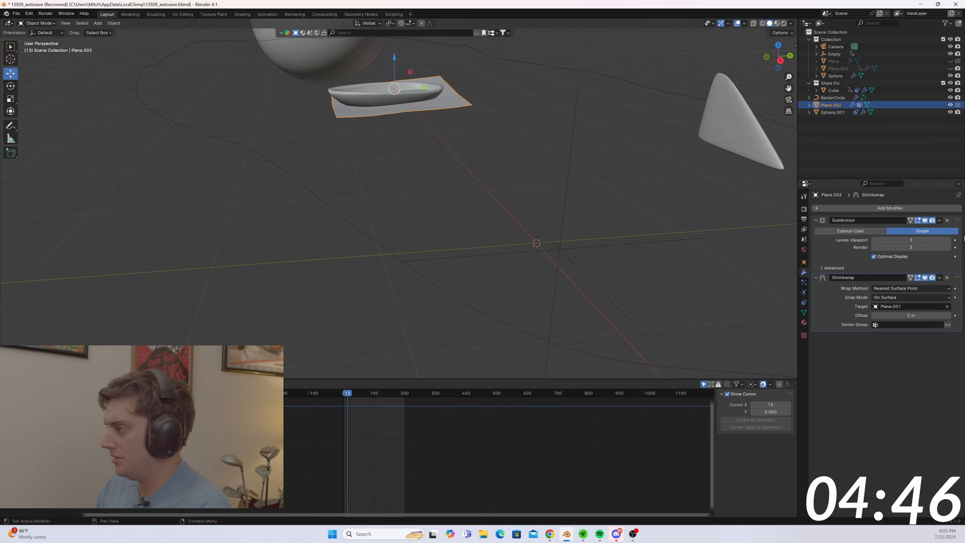
pyautogui.click(940, 220)
pyautogui.click(938, 228)
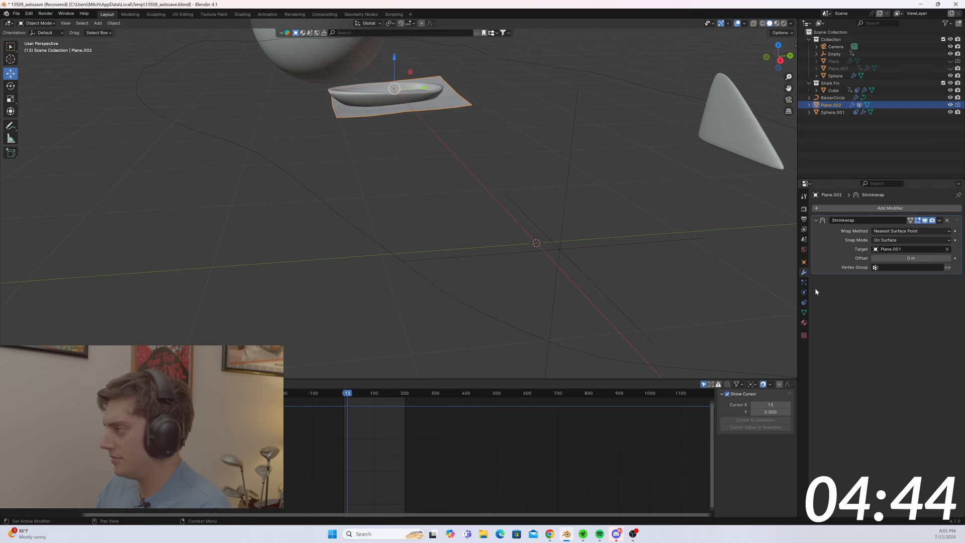
pyautogui.click(803, 314)
pyautogui.press('Tab')
pyautogui.press('Tab')
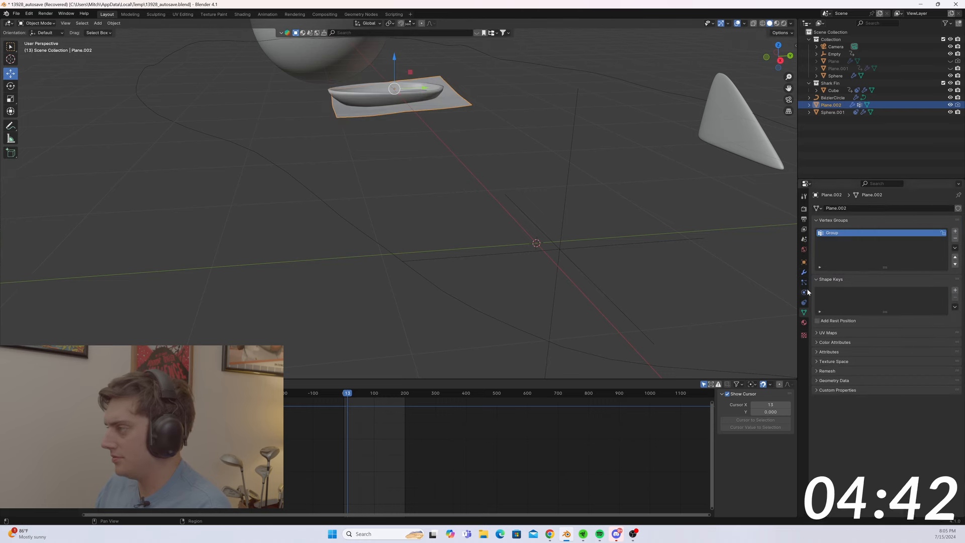
pyautogui.click(804, 272)
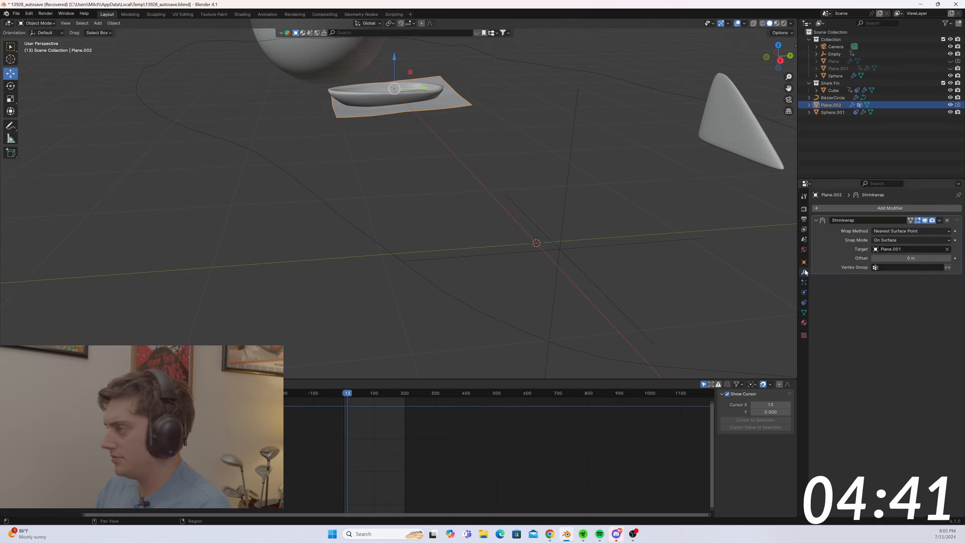
# Set the vertex group Group in the hull's Copy Location constraint and play the animation.
pyautogui.click(838, 112)
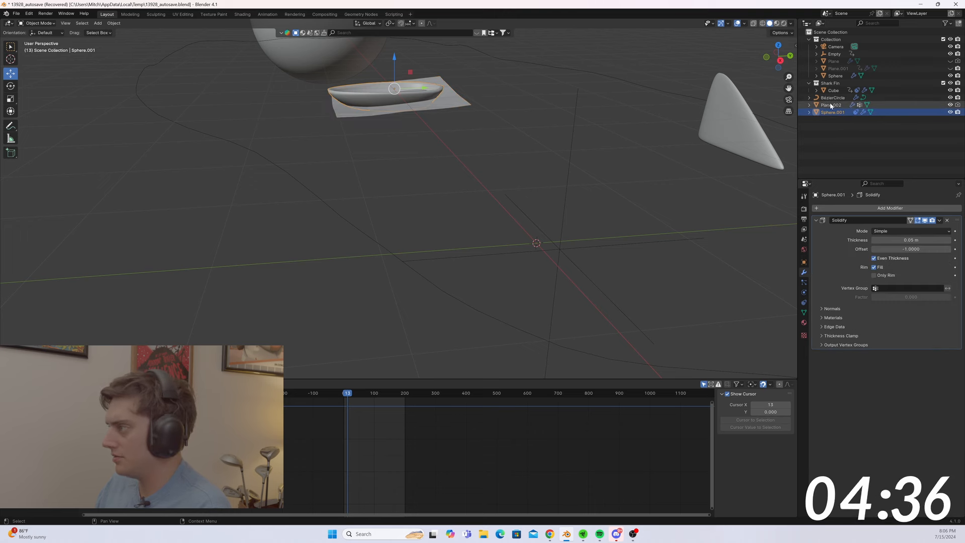
pyautogui.click(804, 302)
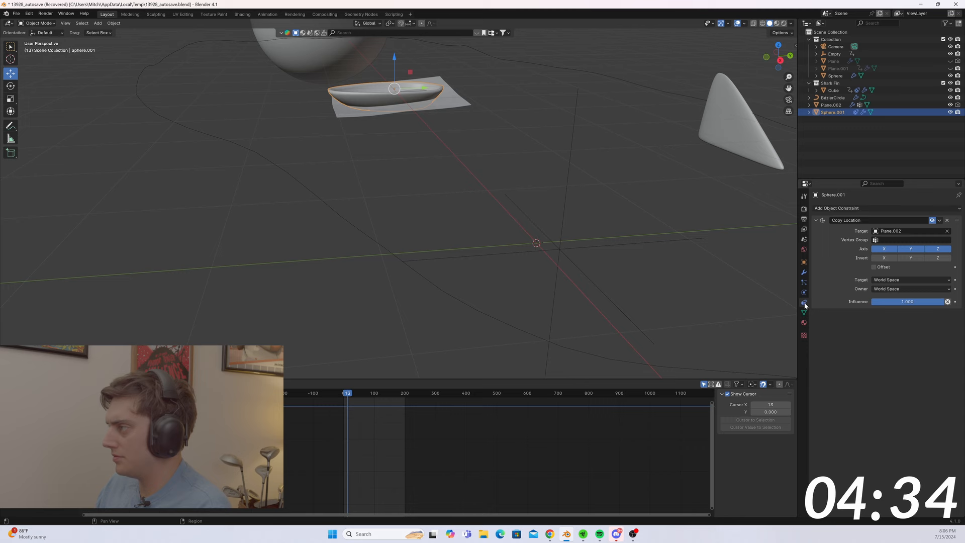
pyautogui.click(894, 240)
pyautogui.click(884, 250)
pyautogui.press('space')
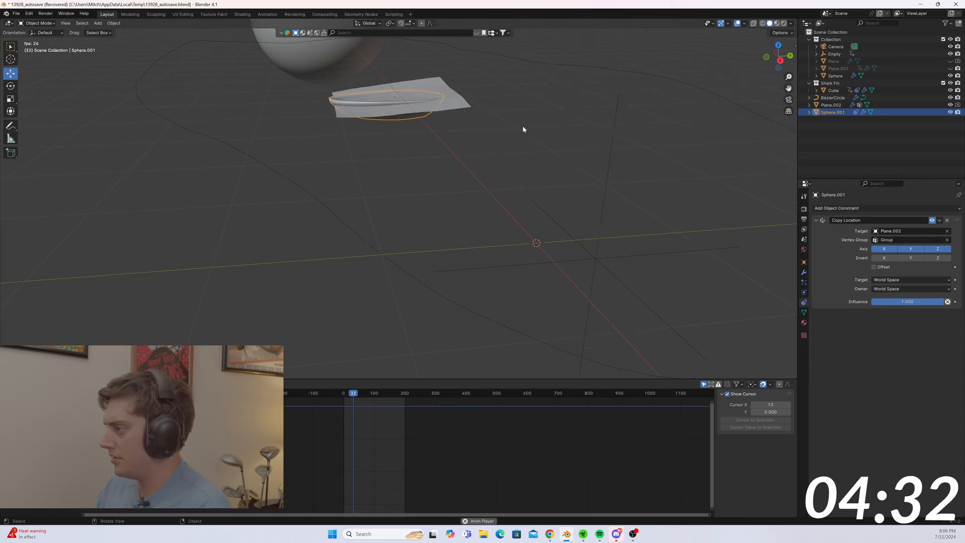
# Turn on Offset in the hull's Copy Location constraint and raise the hull's Z location to 0.19 m.
pyautogui.scroll(4, 508, 119)
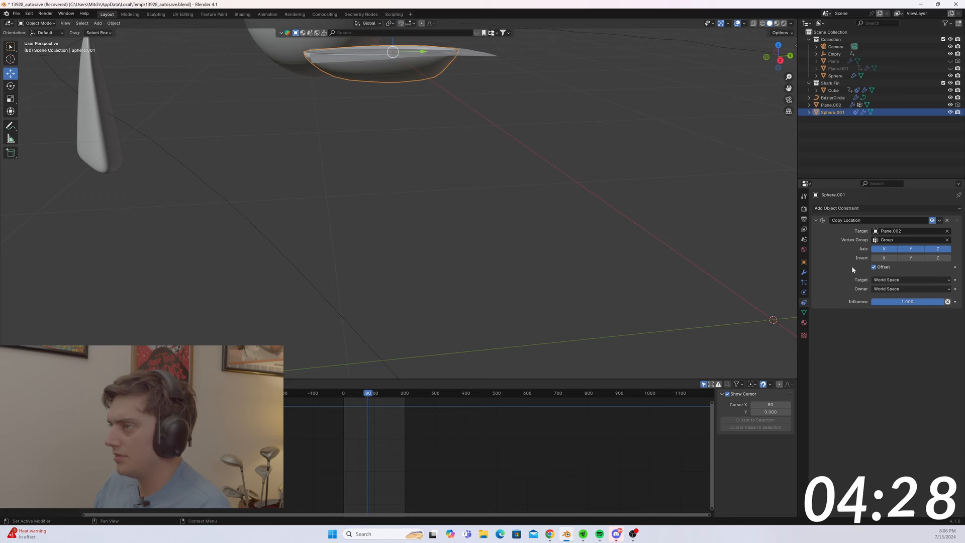
pyautogui.click(805, 263)
pyautogui.moveTo(900, 245); pyautogui.dragTo(909, 245)
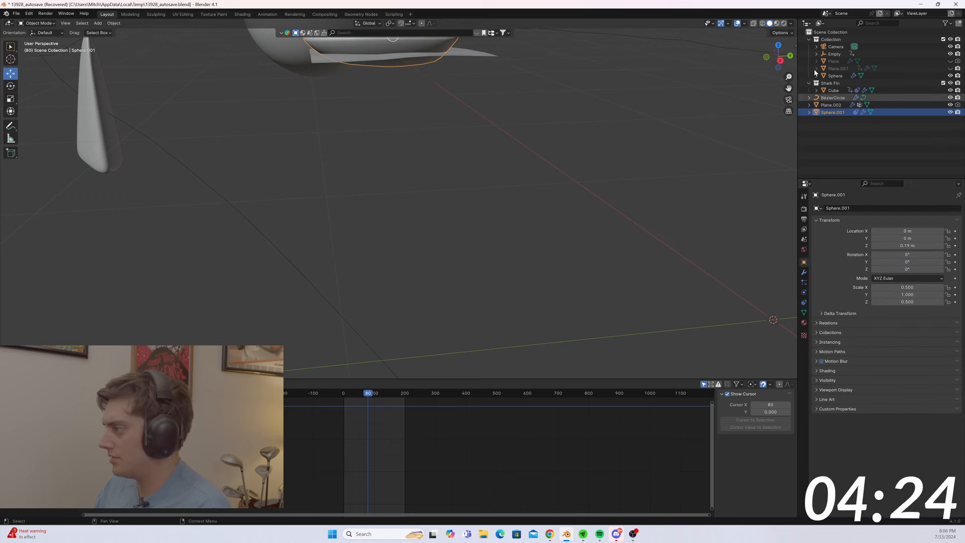
# Unhide the ocean Plane.001 and review the playing animation through the camera in rendered shading.
pyautogui.press('KP_0')
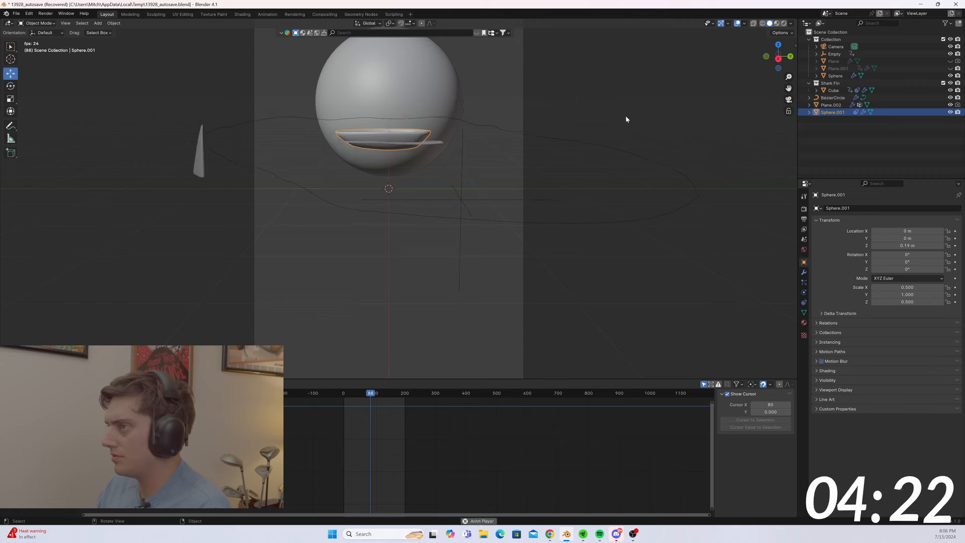
pyautogui.click(950, 69)
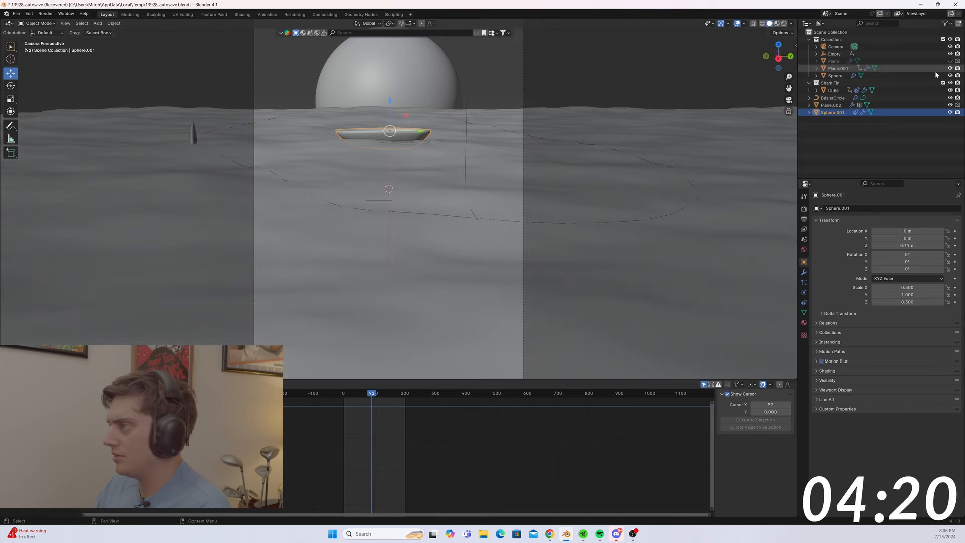
pyautogui.click(613, 67)
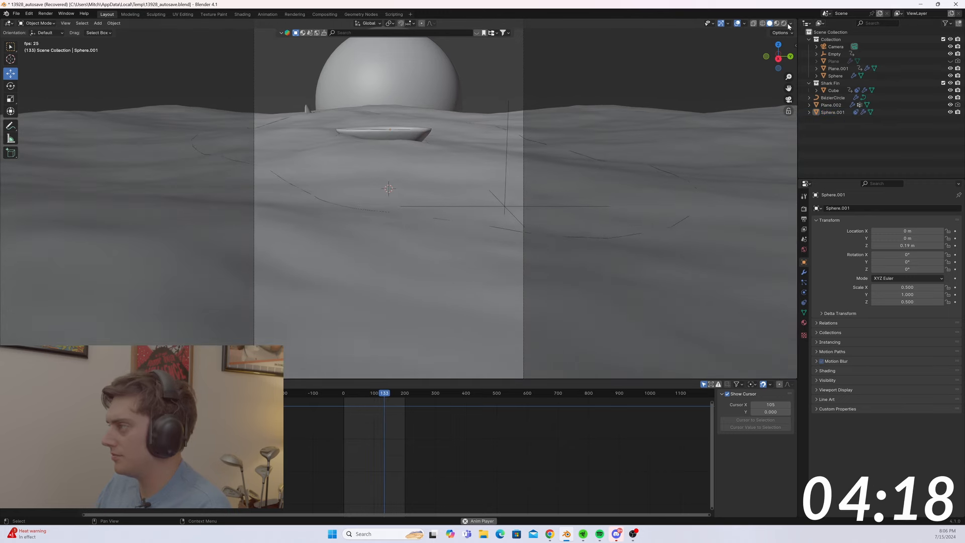
pyautogui.click(783, 23)
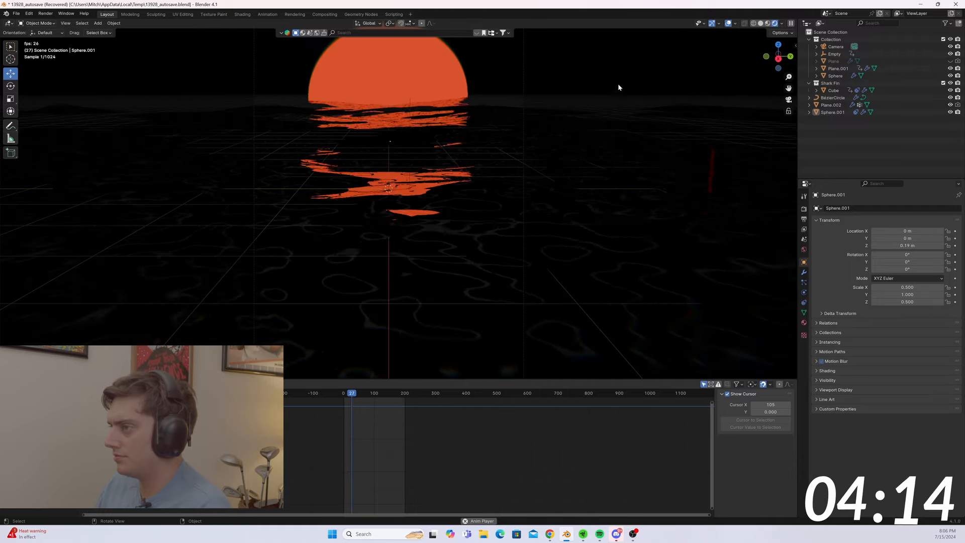
pyautogui.scroll(3, 538, 115)
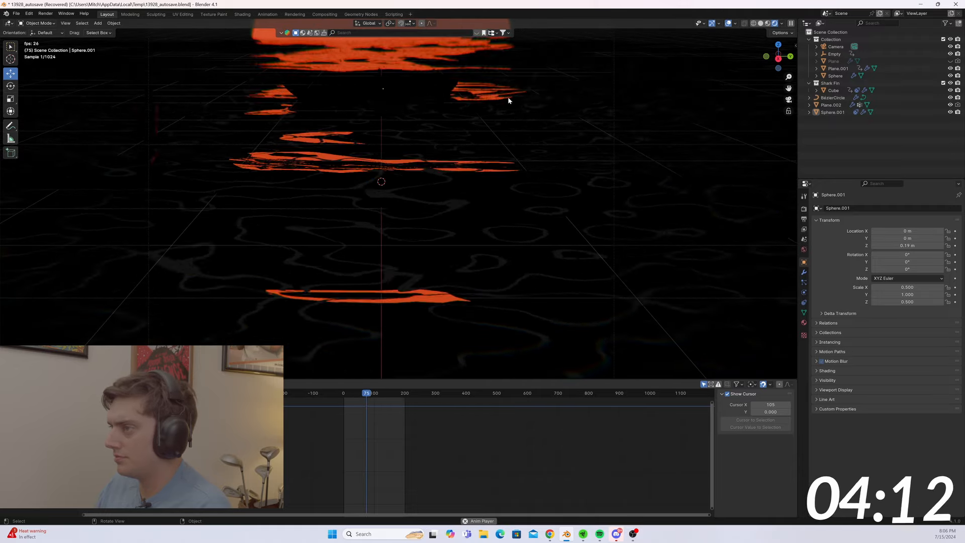
pyautogui.scroll(-3, 446, 82)
pyautogui.press('space')
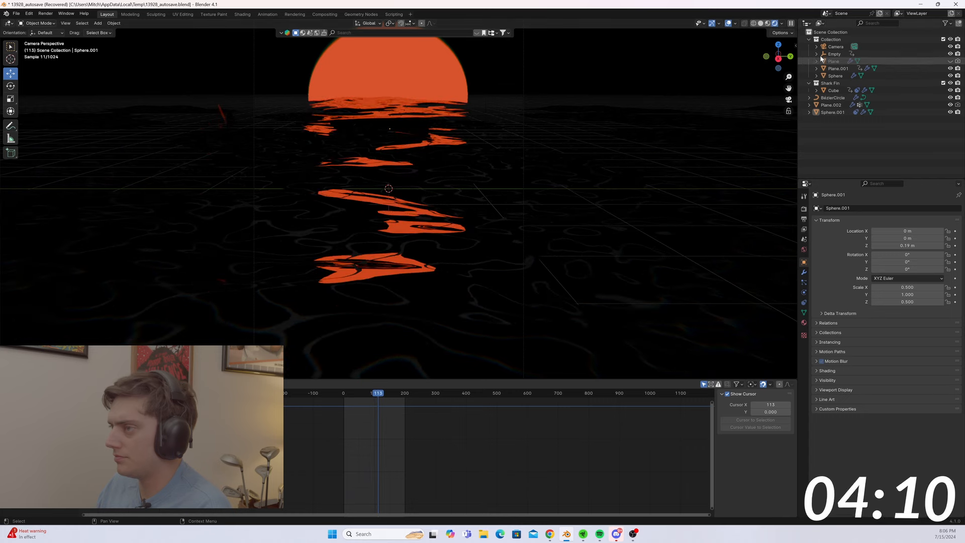
# Lower the camera by reducing its Z location.
pyautogui.click(835, 47)
pyautogui.moveTo(912, 244); pyautogui.dragTo(877, 245)
# Set the hull Sphere.001's Z scale to 0.520 and Z location to 0.2 m, and play the animation.
pyautogui.click(417, 102)
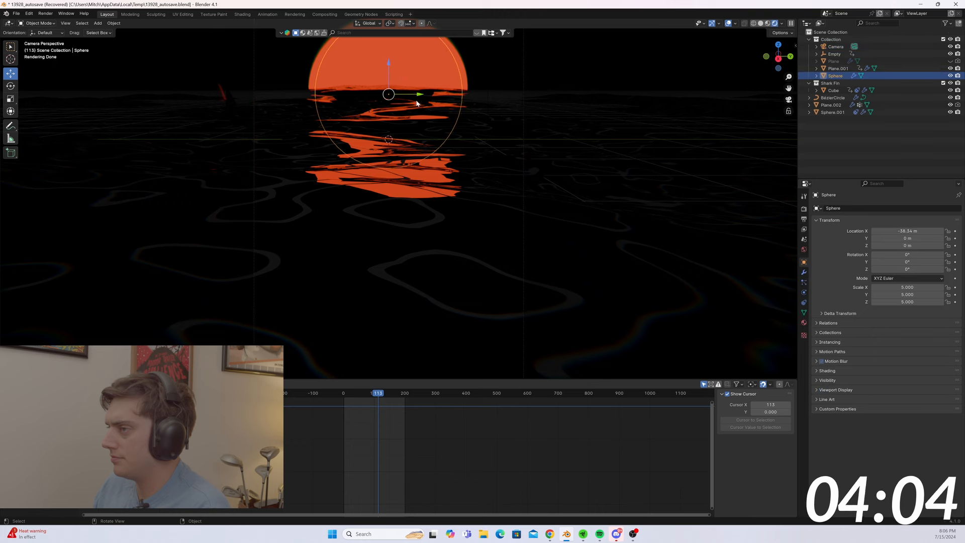
pyautogui.click(367, 96)
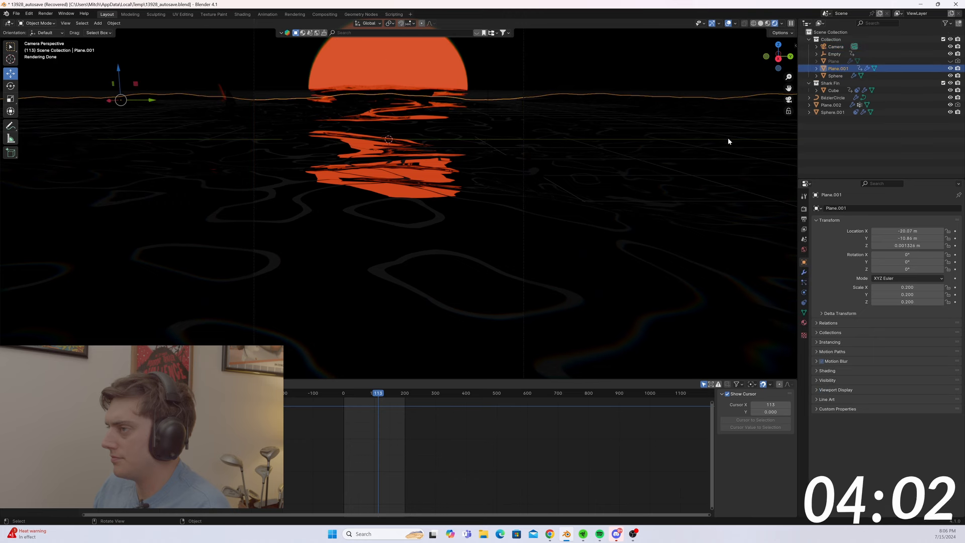
pyautogui.click(835, 112)
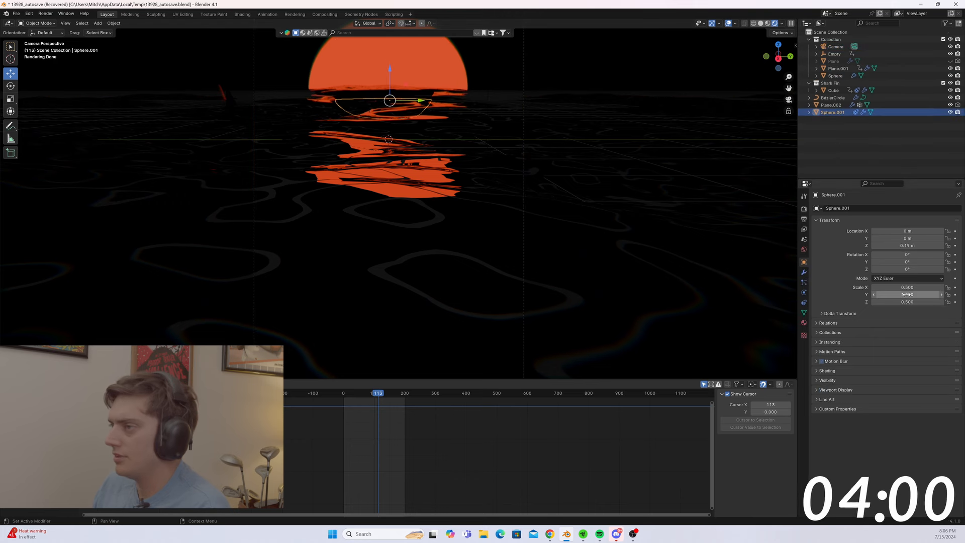
pyautogui.moveTo(907, 294); pyautogui.dragTo(912, 295)
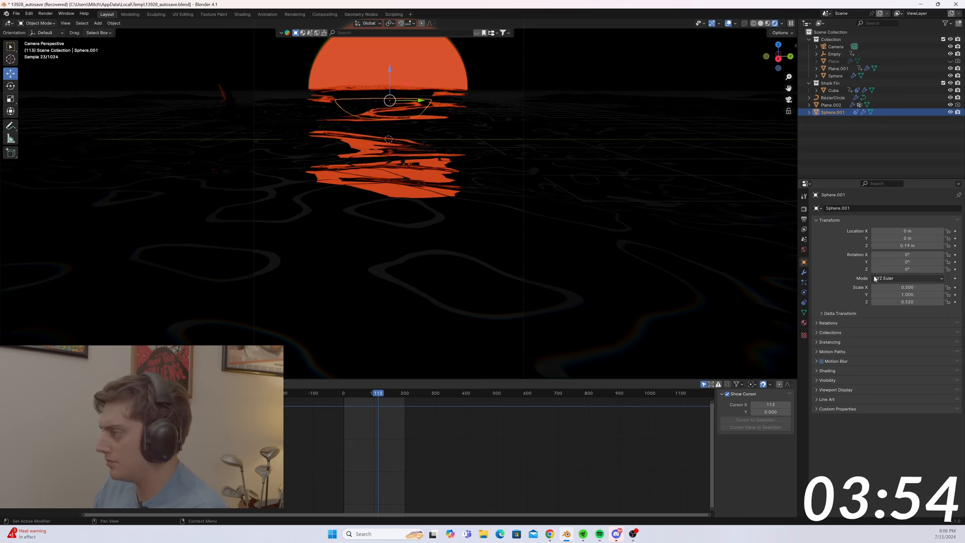
pyautogui.moveTo(895, 245); pyautogui.dragTo(896, 245)
pyautogui.click(604, 47)
pyautogui.press('space')
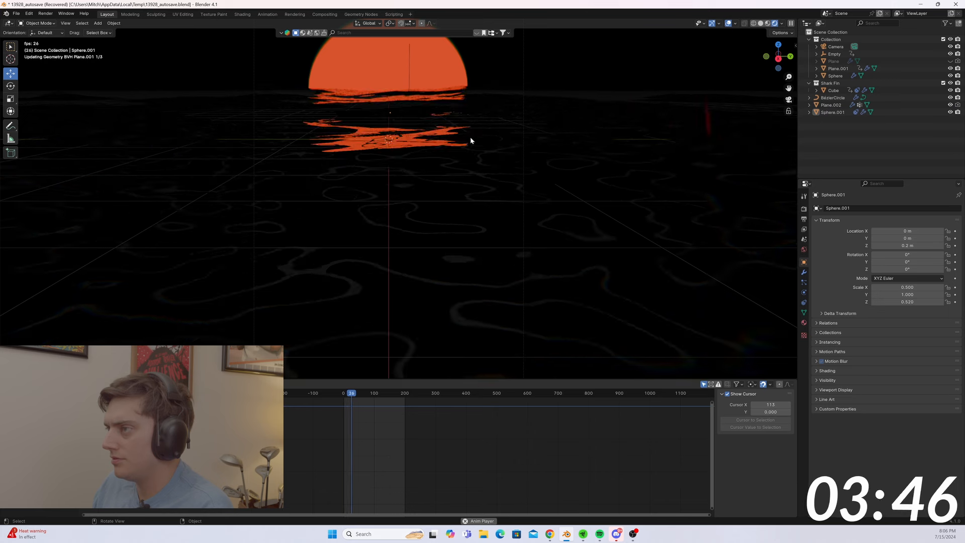
pyautogui.press('space')
# Set the wave scale to 0.5 in the Ocean modifier on Plane.001 and play the animation to check the boat.
pyautogui.click(463, 147)
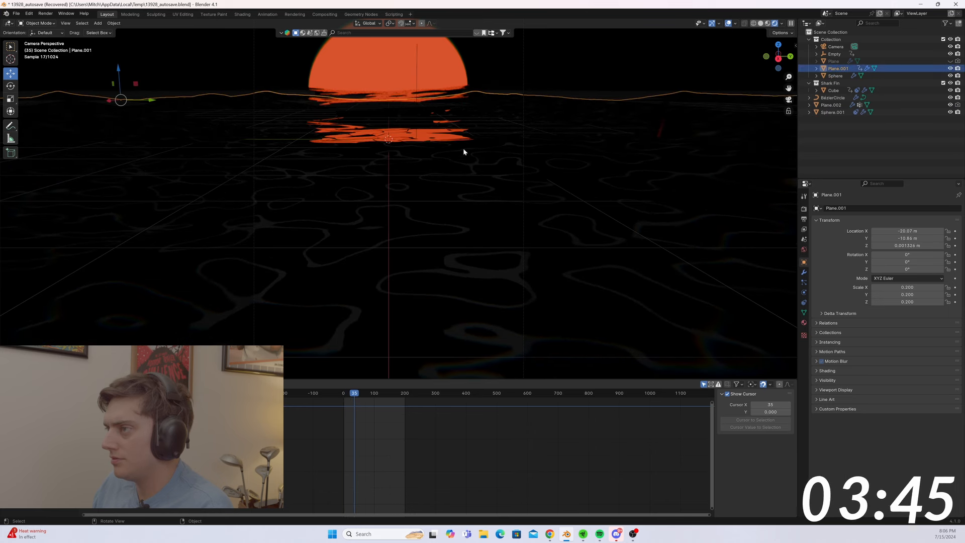
pyautogui.click(804, 272)
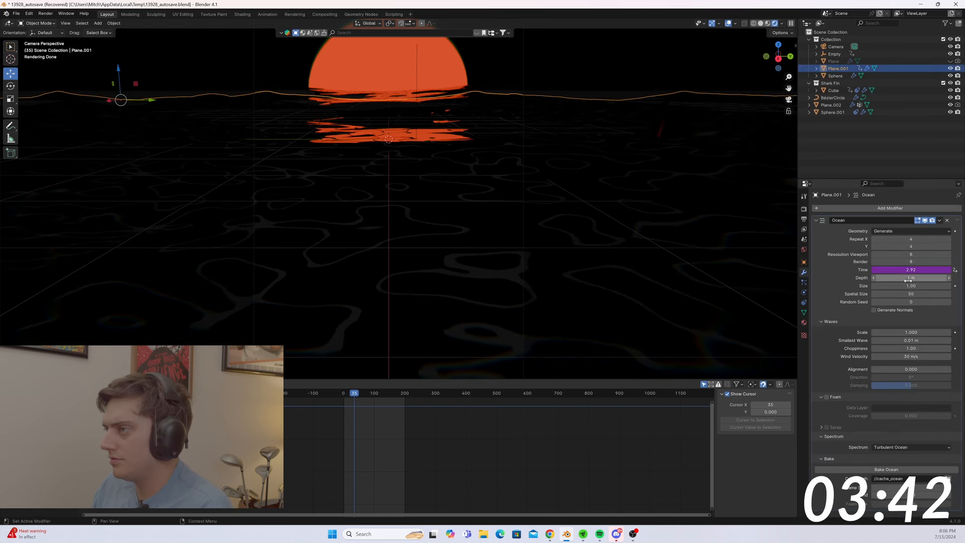
pyautogui.press('Return')
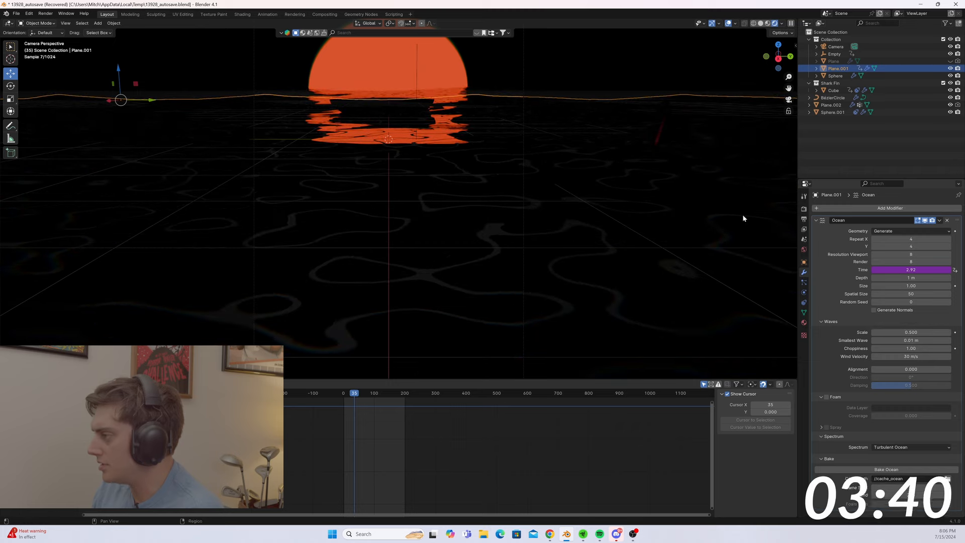
pyautogui.press('space')
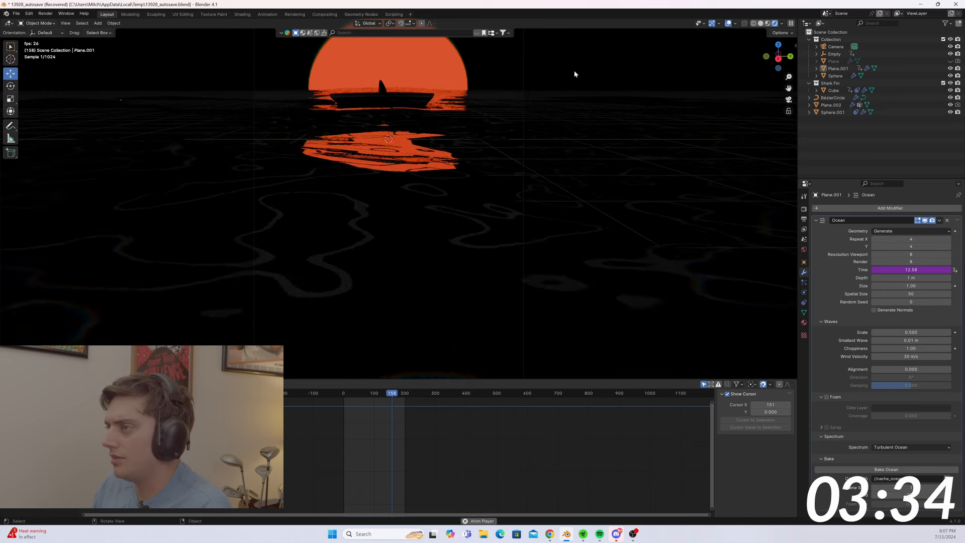
pyautogui.press('space')
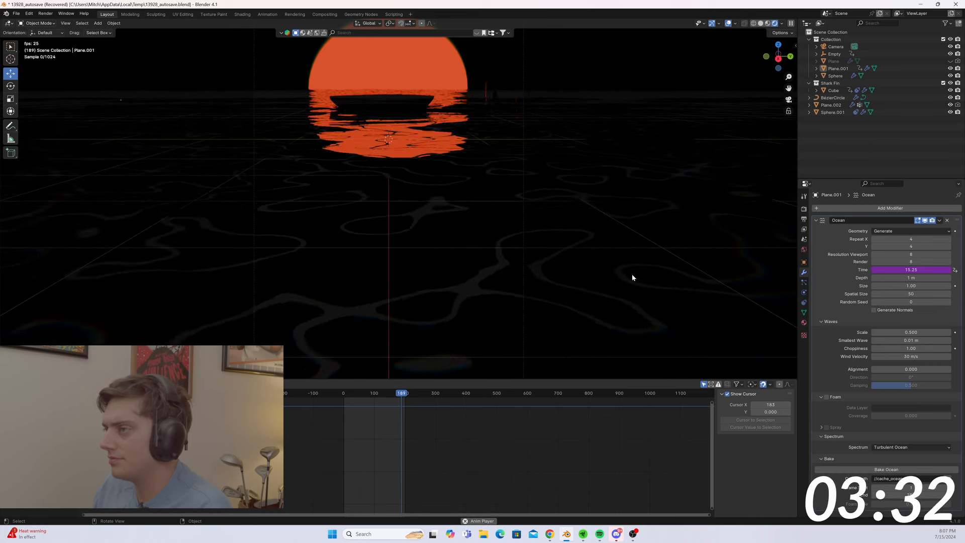
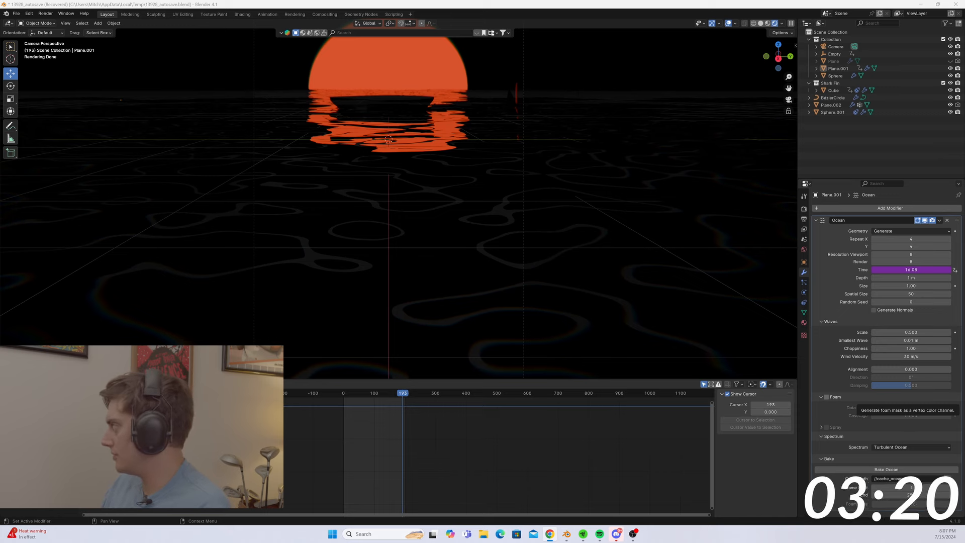
# Switch to Mixamo in the browser and search its animations for "fear" and for "look".
pyautogui.moveTo(805, 274); pyautogui.dragTo(657, 2)
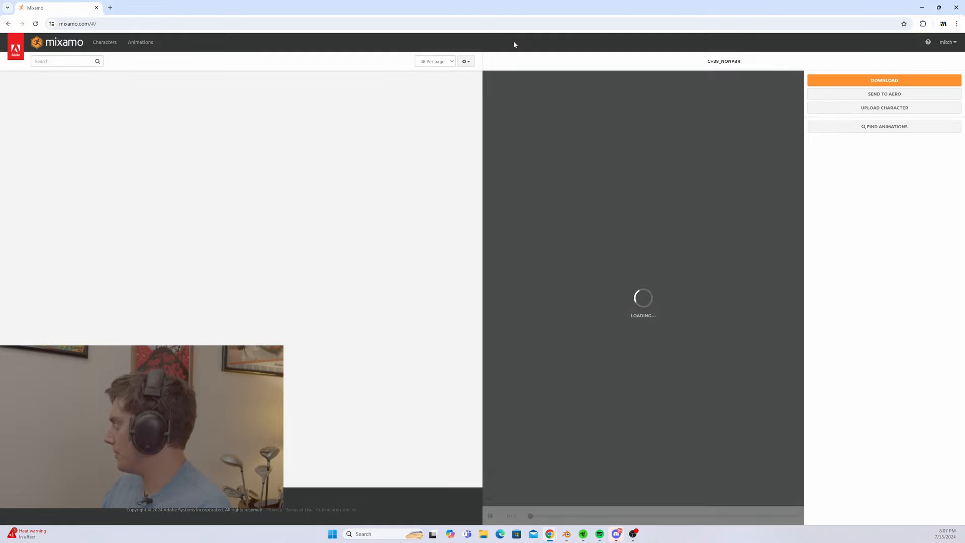
pyautogui.click(71, 59)
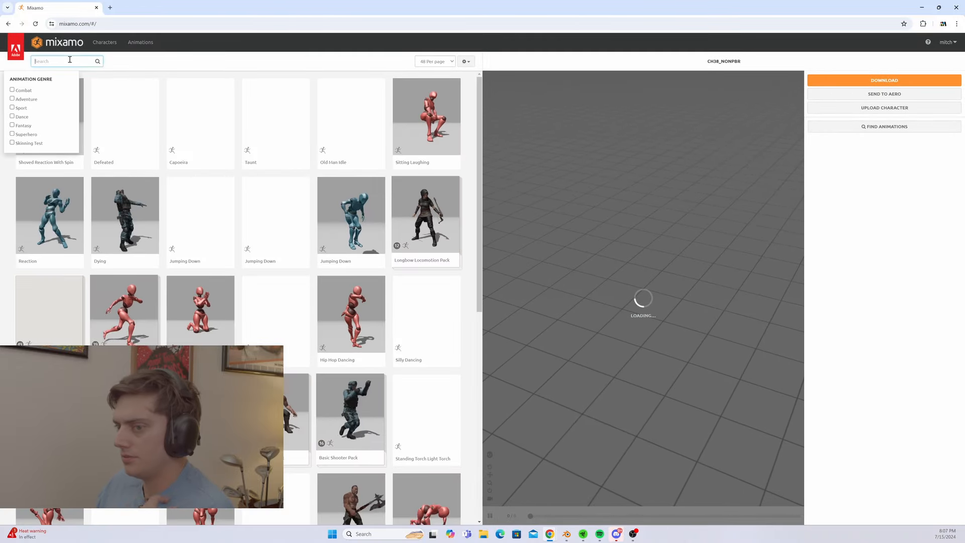
pyautogui.write('fea')
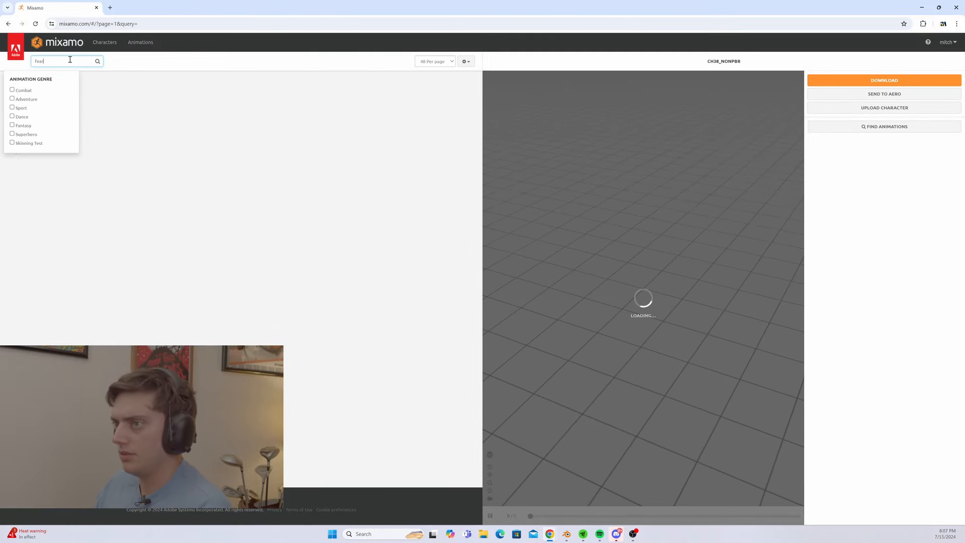
pyautogui.write('r')
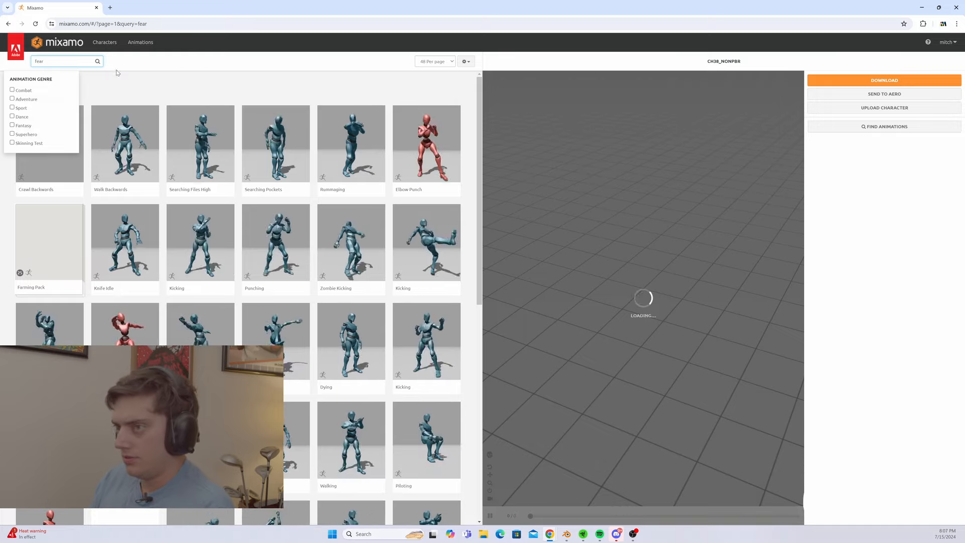
pyautogui.click(212, 89)
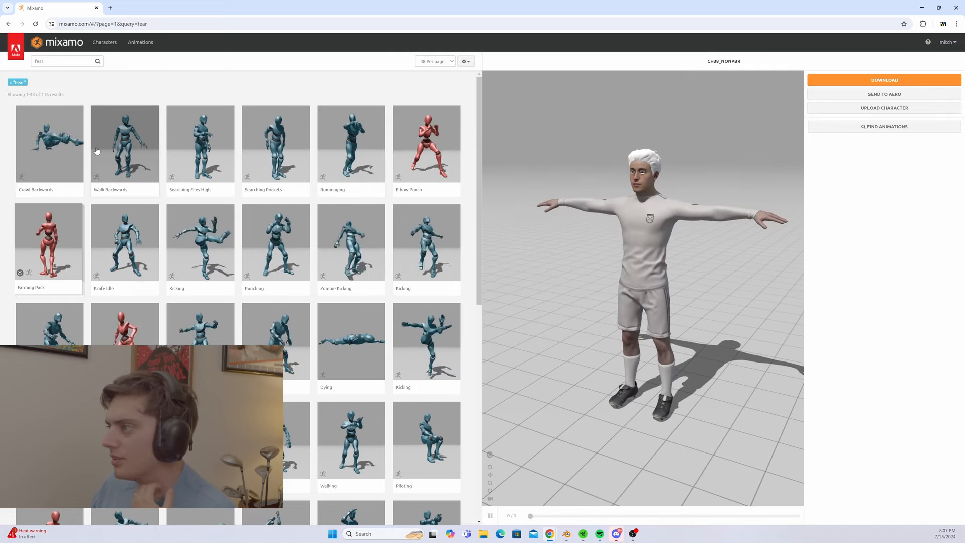
pyautogui.click(36, 62)
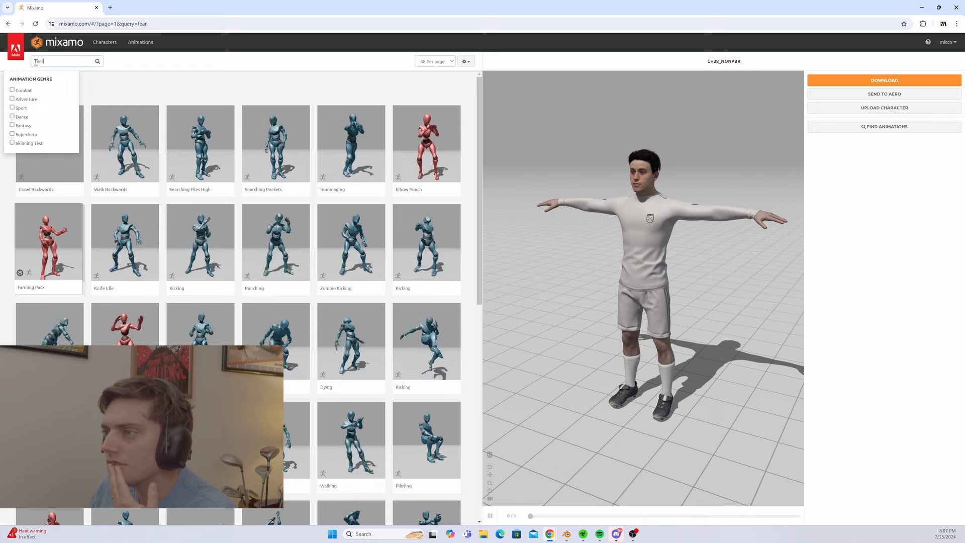
pyautogui.press('Return')
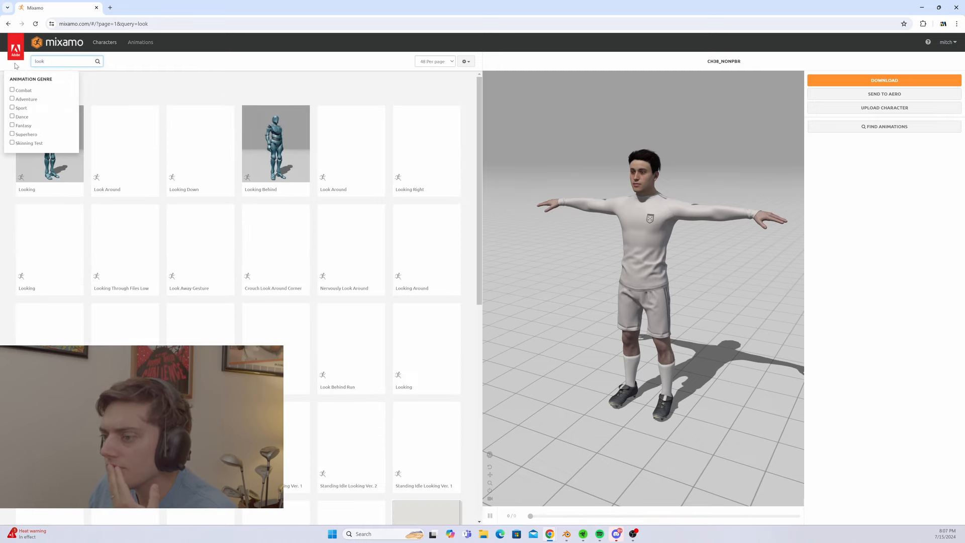
# Preview the Looking Right and Looking animations, apply Look Around to the character, and check its download settings without downloading.
pyautogui.click(148, 126)
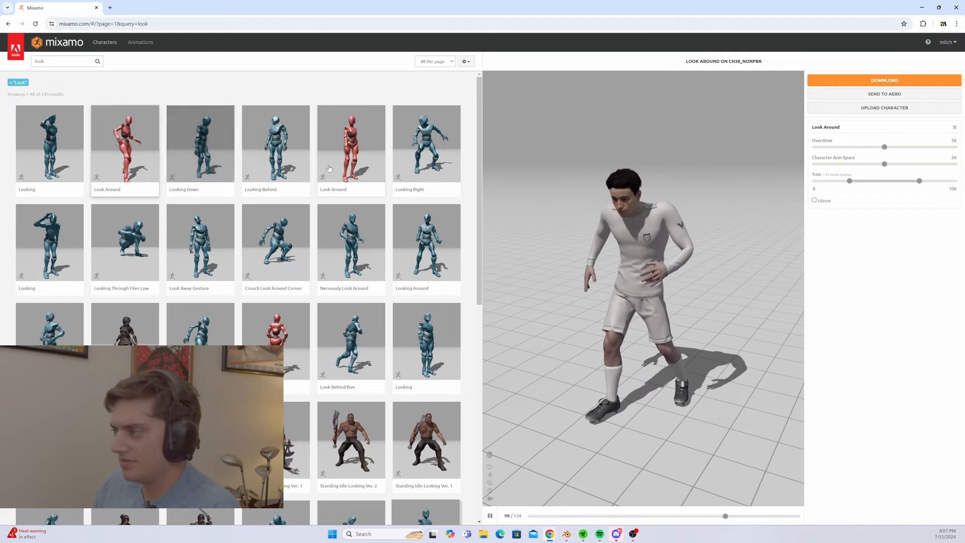
pyautogui.click(437, 161)
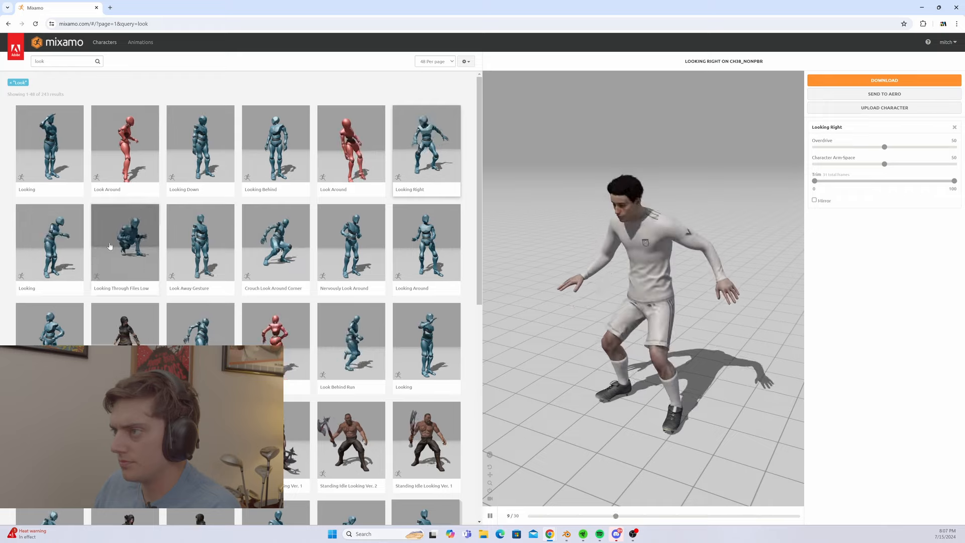
pyautogui.click(45, 244)
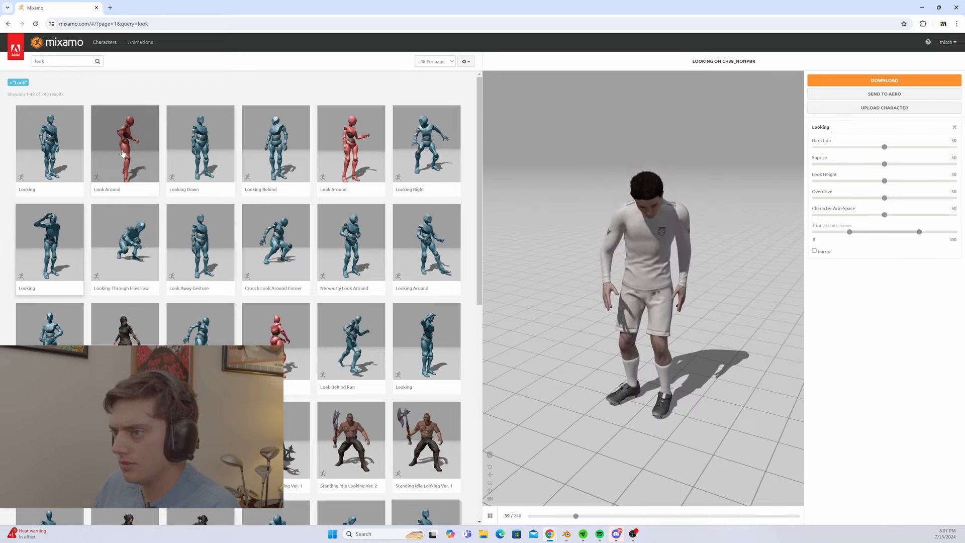
pyautogui.click(123, 154)
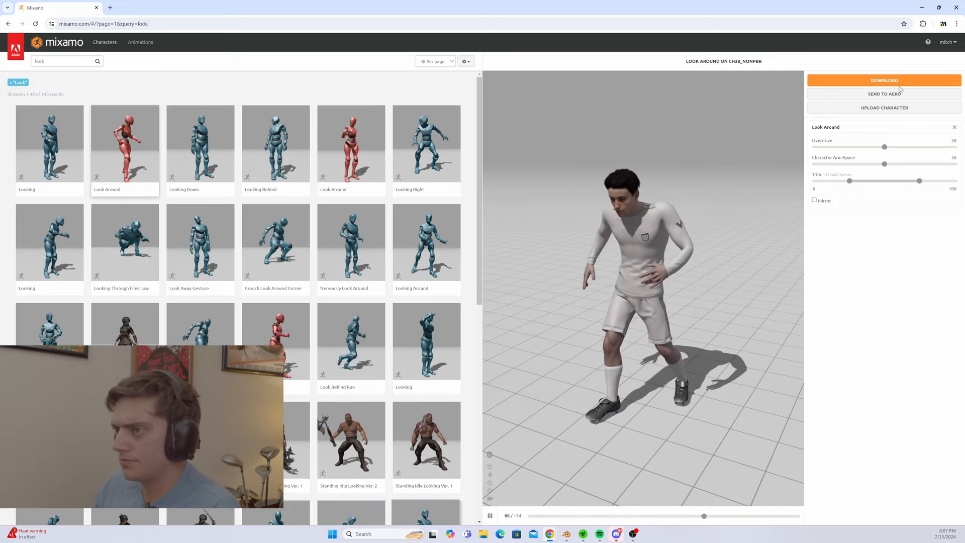
pyautogui.click(884, 82)
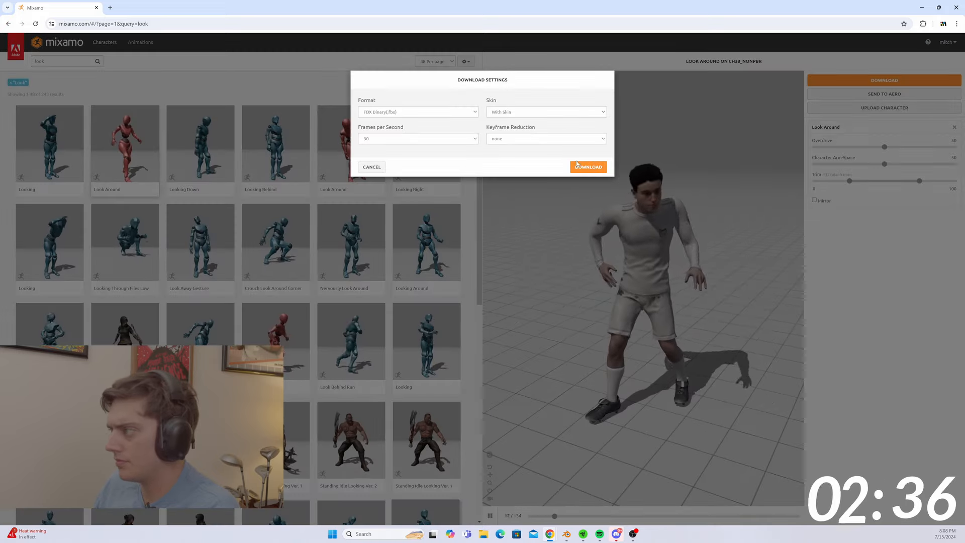
pyautogui.click(371, 168)
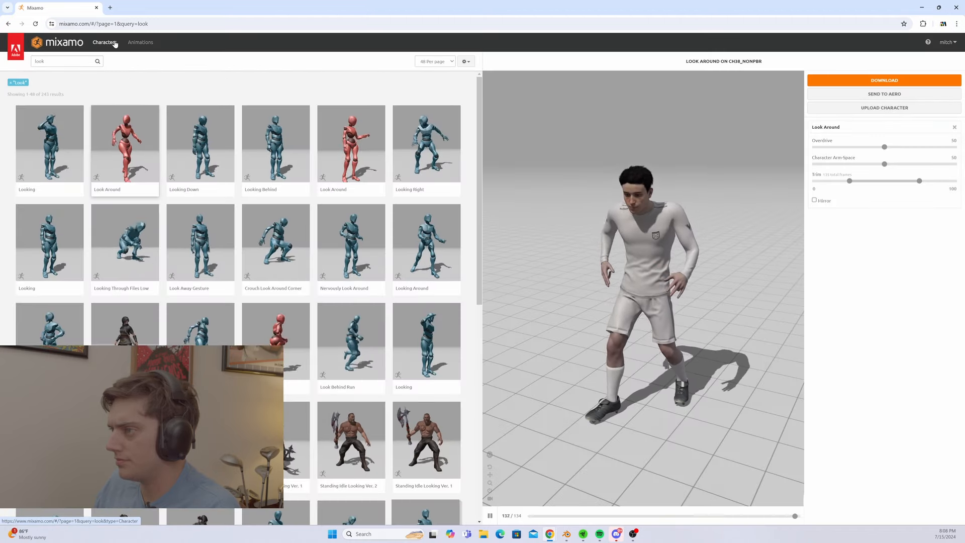
# Search the Mixamo characters for "kid" and "boy", clear the search, and return to the animations.
pyautogui.click(114, 43)
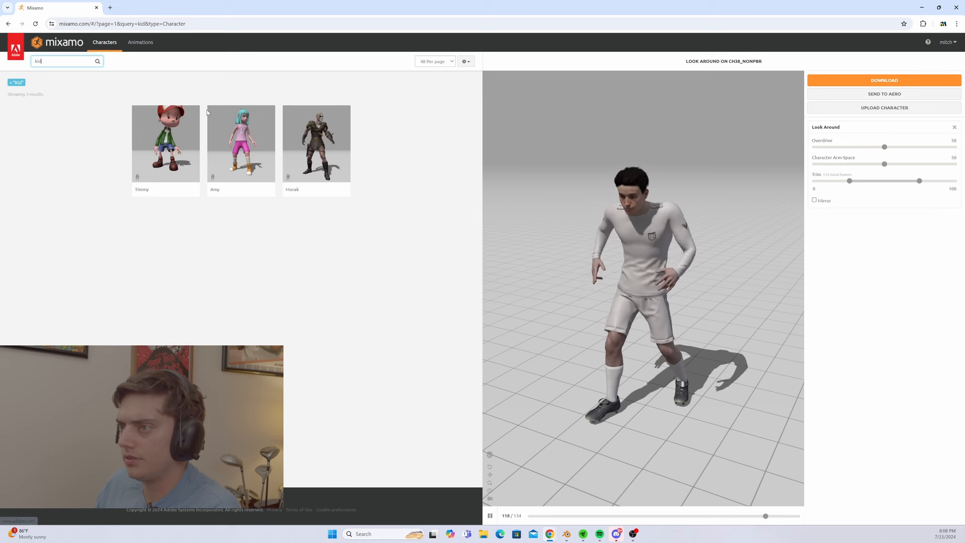
pyautogui.hotkey('ctrl', 'a')
pyautogui.write('boy')
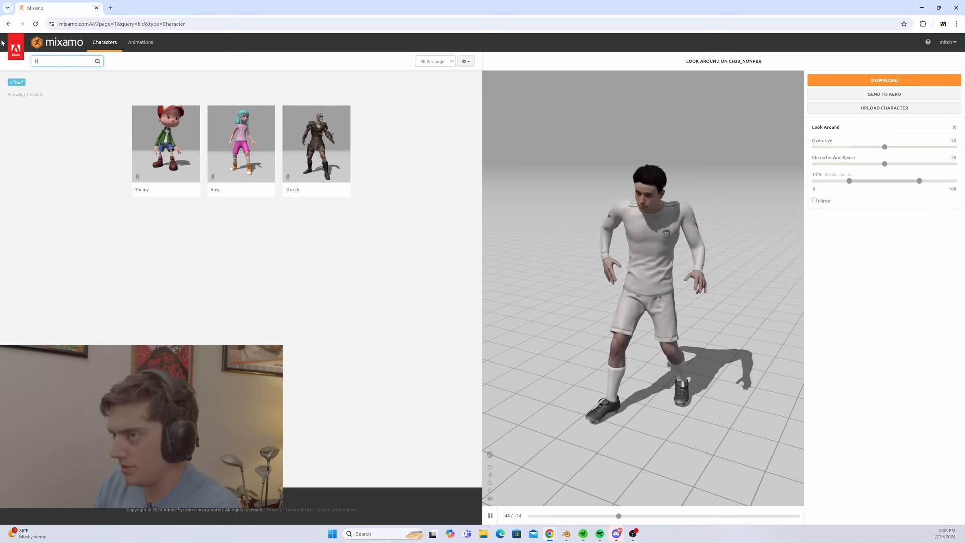
pyautogui.press('Return')
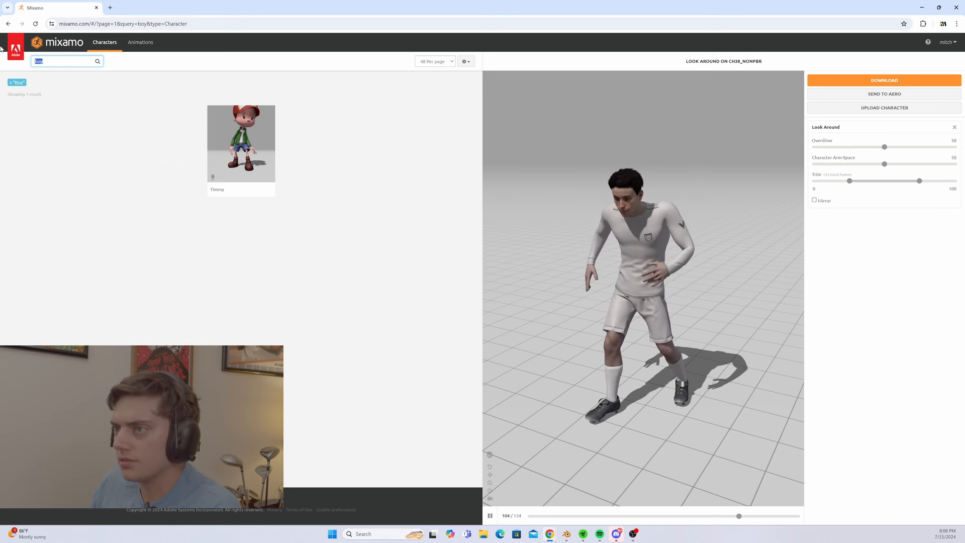
pyautogui.click(10, 84)
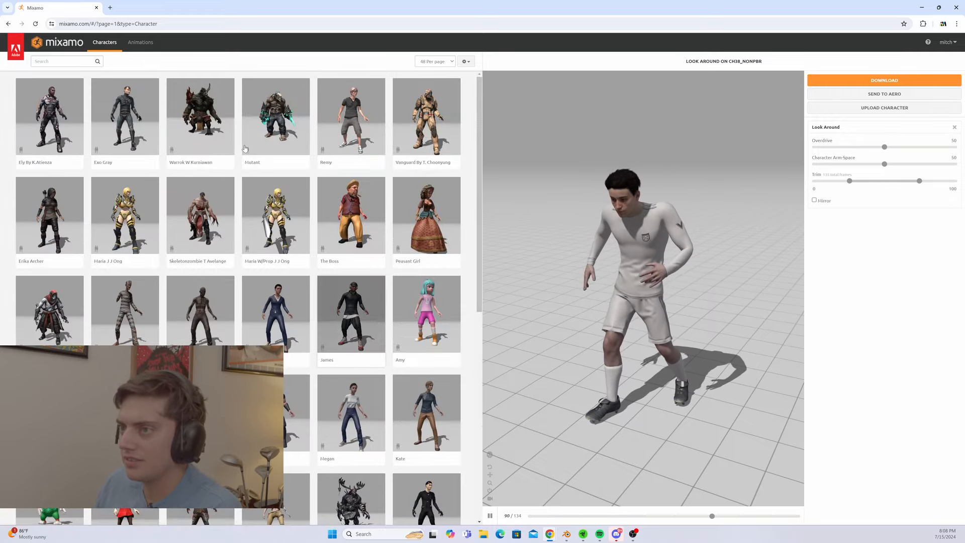
pyautogui.click(140, 42)
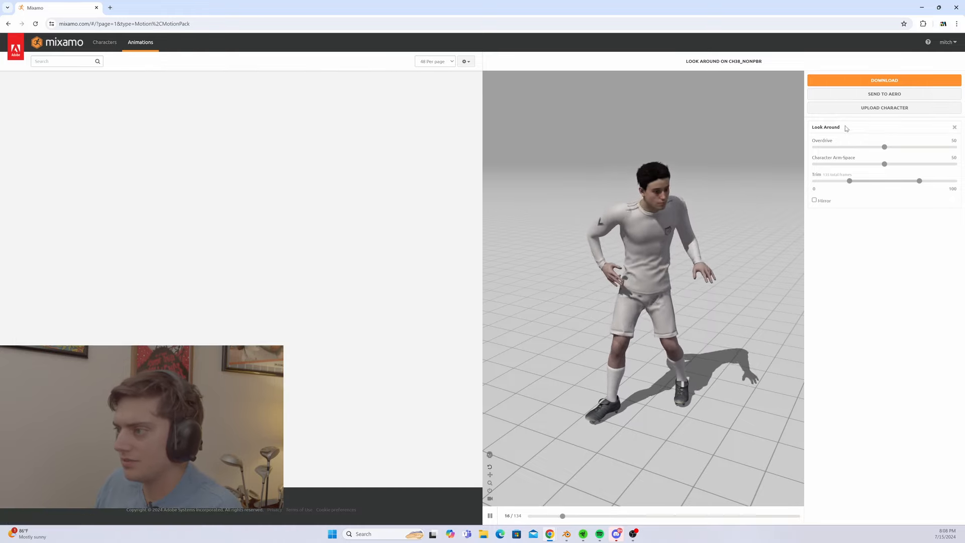
# Download the Look Around animation as FBX Binary with skin, 30 frames per second and no keyframe reduction.
pyautogui.click(884, 81)
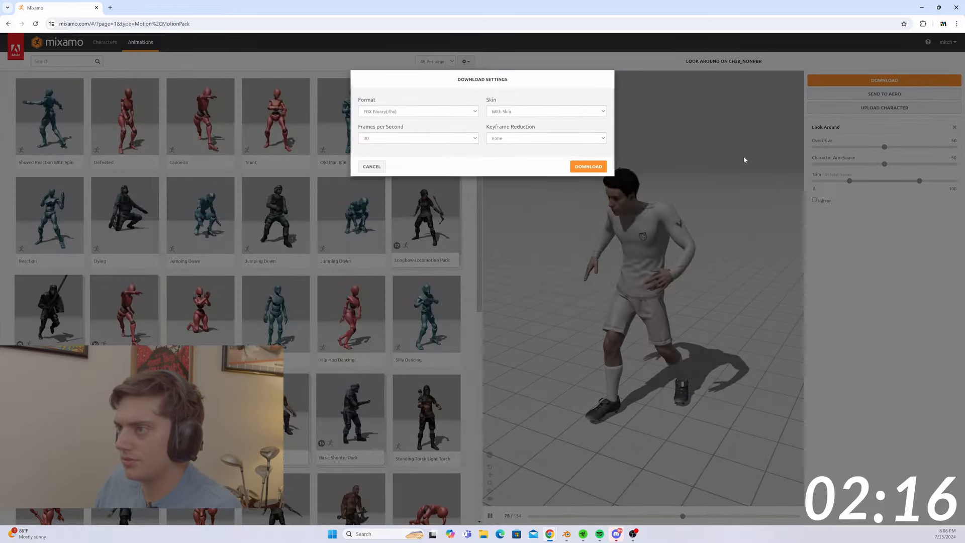
pyautogui.click(589, 166)
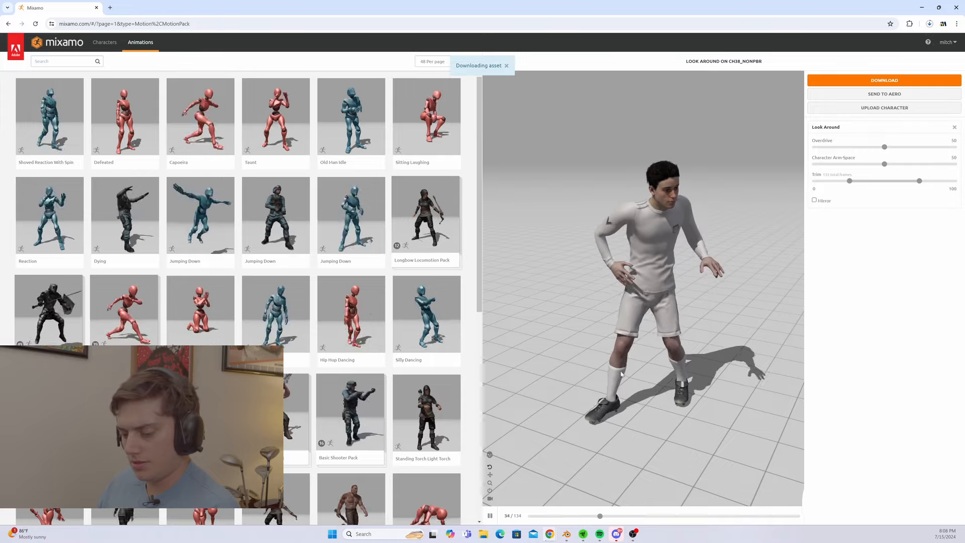
pyautogui.click(857, 81)
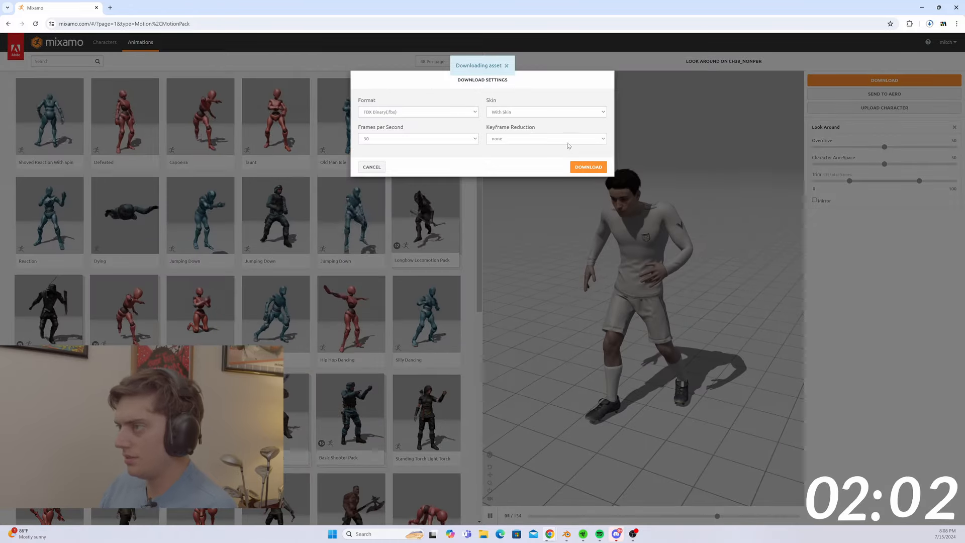
pyautogui.click(372, 167)
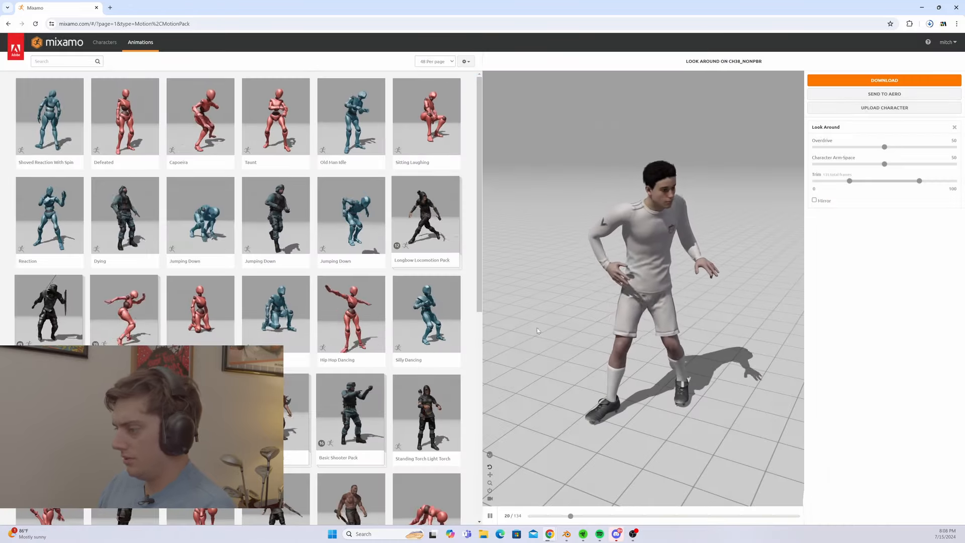
# Switch to Blender, import "Look Around (1).fbx" from the Downloads folder, and restore the window to full screen.
pyautogui.click(567, 534)
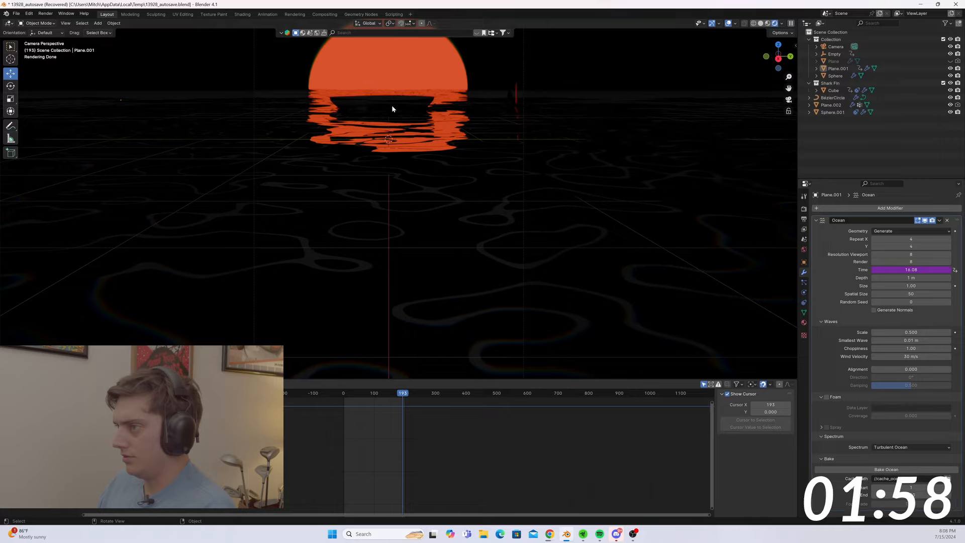
pyautogui.doubleClick(16, 6)
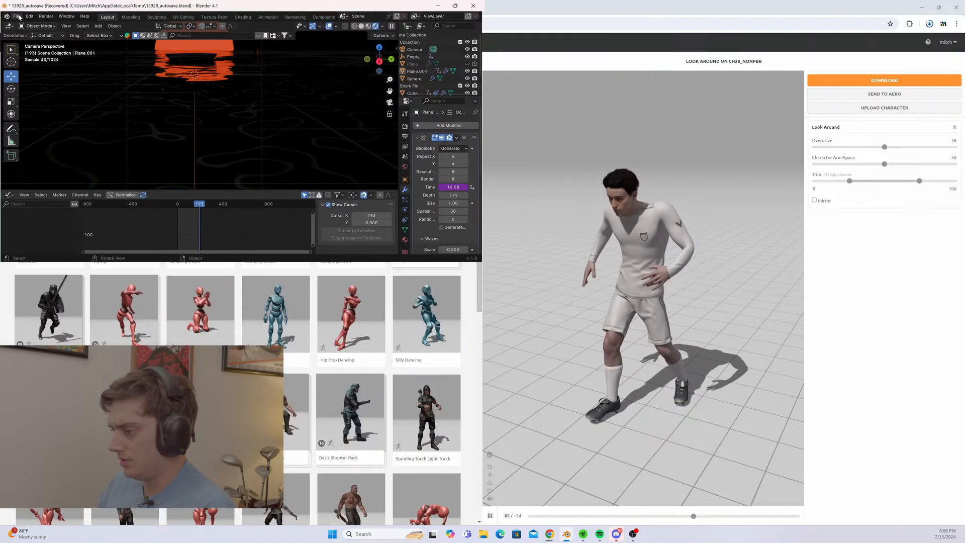
pyautogui.click(16, 16)
pyautogui.moveTo(31, 118)
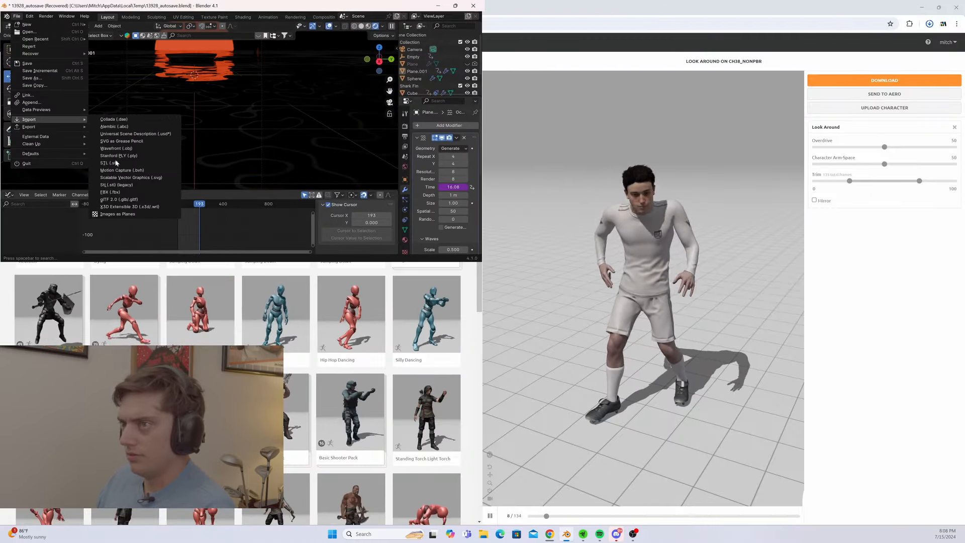
pyautogui.click(120, 195)
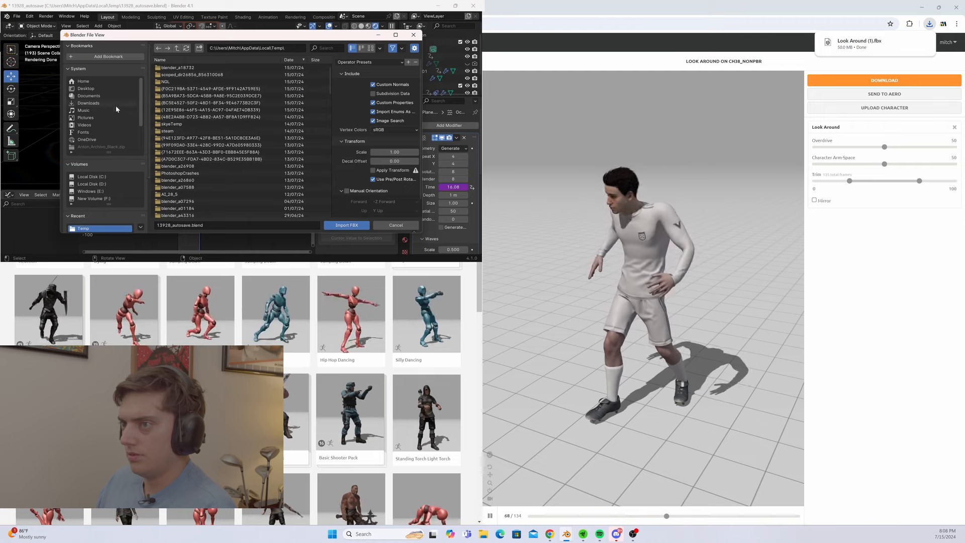
pyautogui.click(93, 103)
pyautogui.scroll(-10, 209, 125)
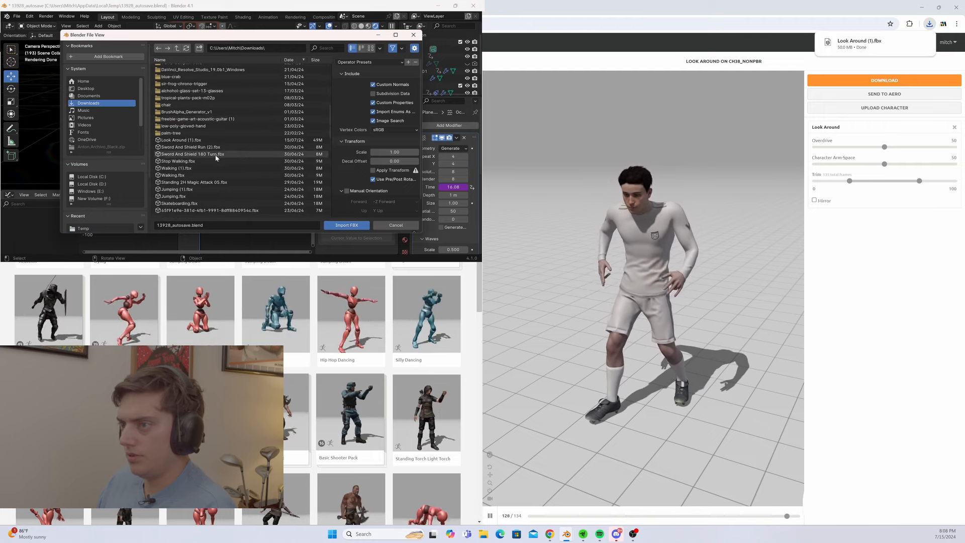
pyautogui.click(216, 140)
pyautogui.doubleClick(216, 140)
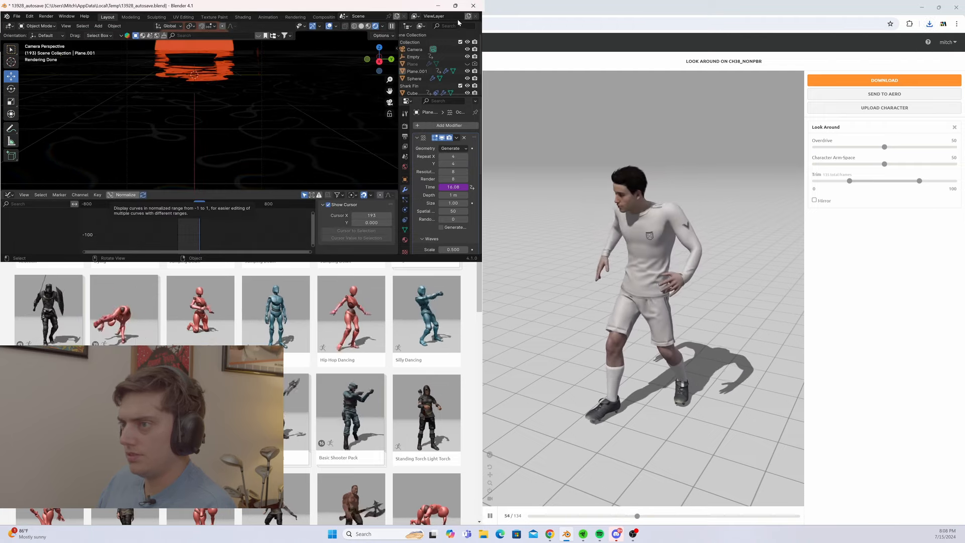
pyautogui.moveTo(458, 6); pyautogui.dragTo(517, 1)
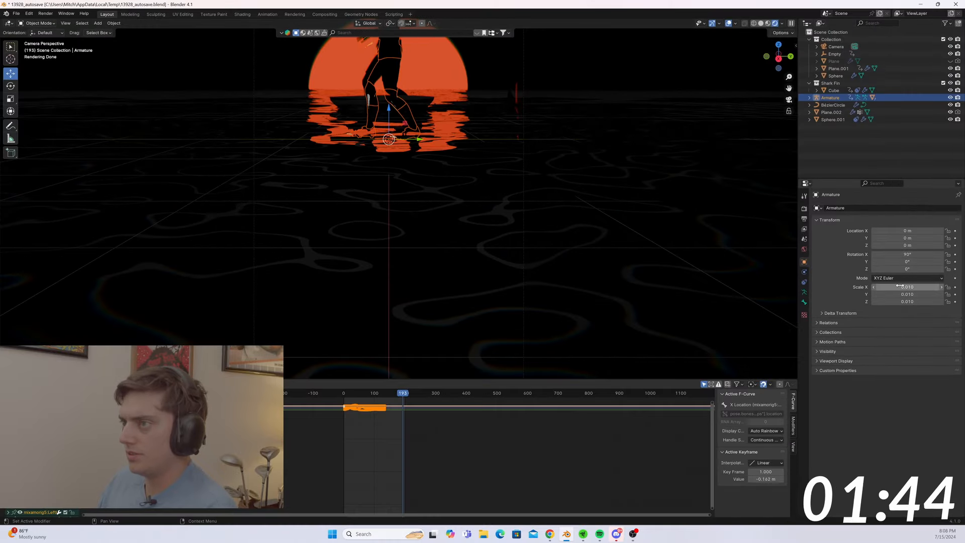
# Try delta scales of 0.2 and 0.5 on the imported armature, and set all three axes to 0.4.
pyautogui.click(844, 313)
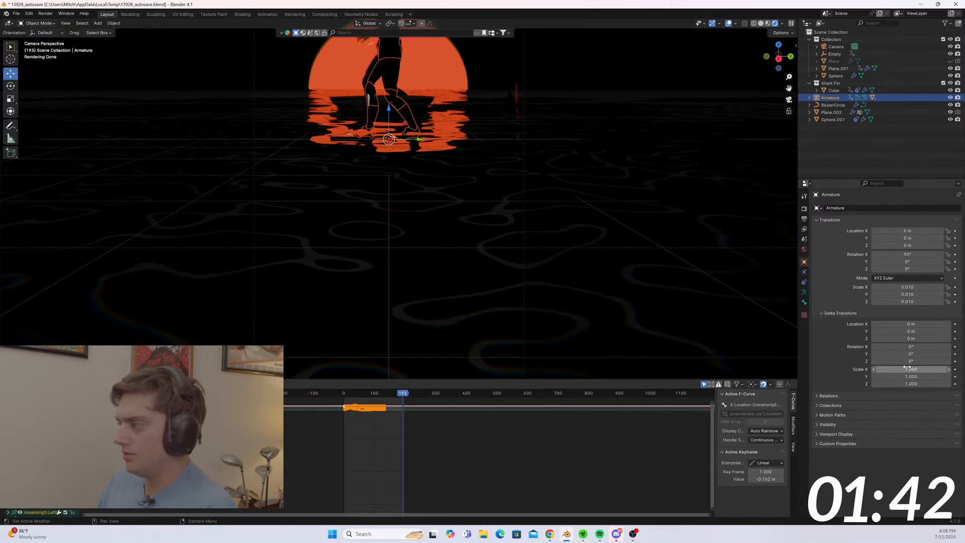
pyautogui.write('0.2')
pyautogui.press('Return')
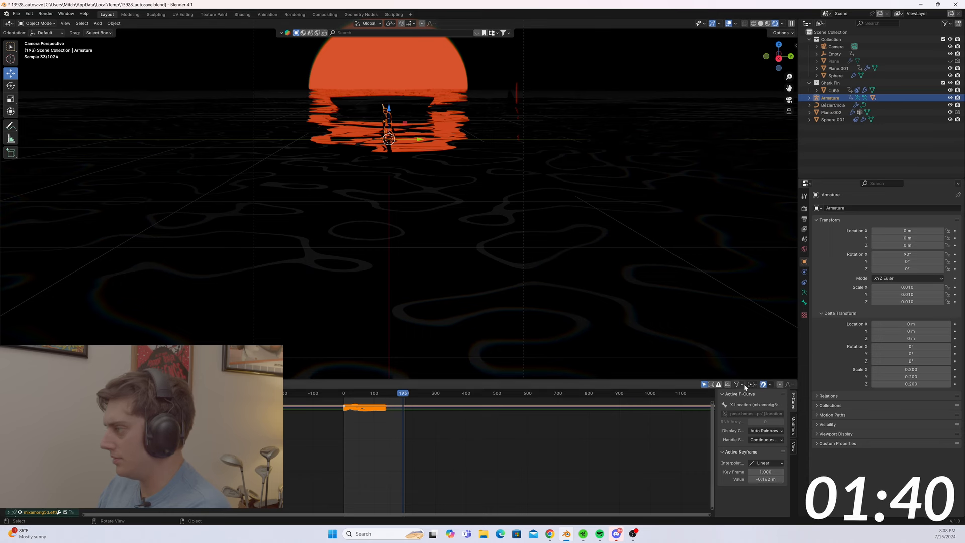
pyautogui.write('0.5')
pyautogui.press('Return')
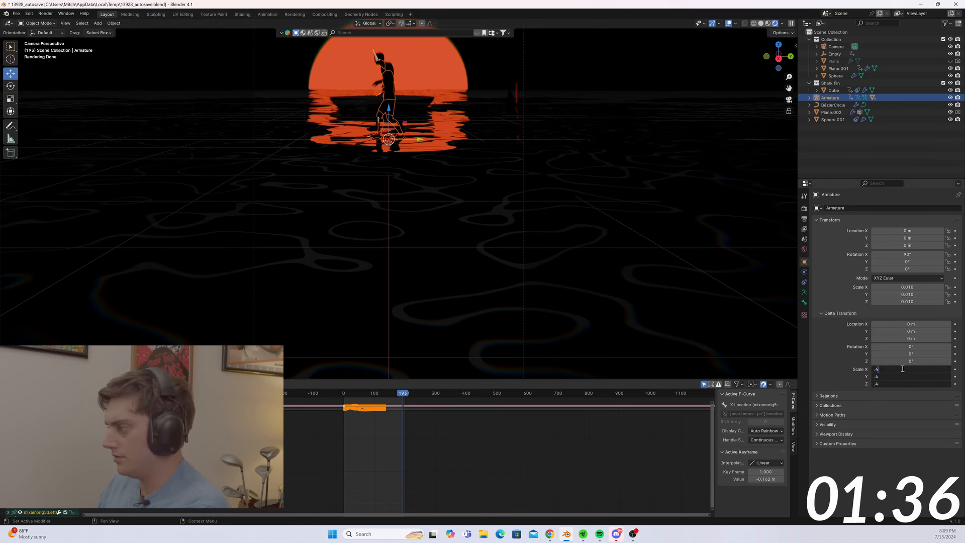
pyautogui.click(903, 369)
pyautogui.write('.4')
pyautogui.press('Return')
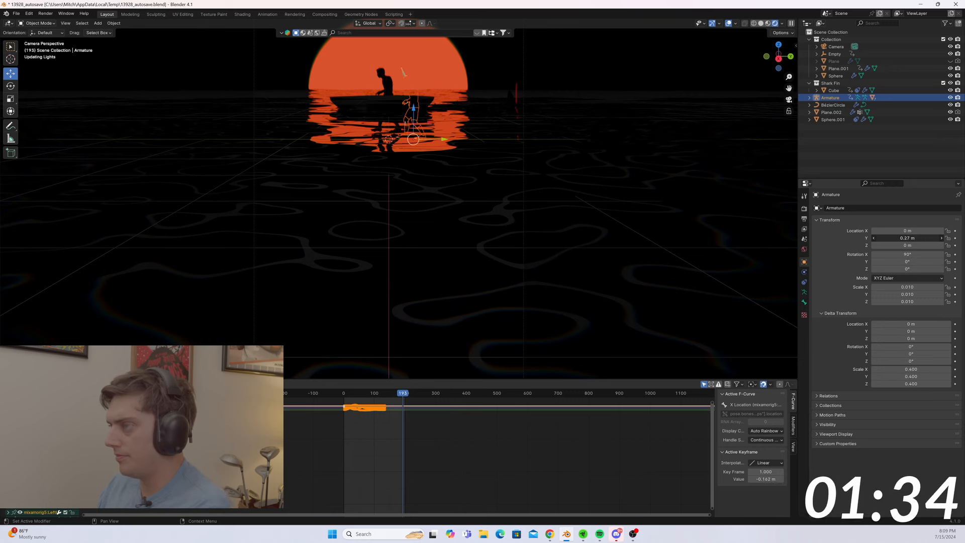
# Place the armature in the boat at about X -5.82 m and Z 0.03 m, with a delta scale of 0.5 on all axes.
pyautogui.moveTo(908, 238); pyautogui.dragTo(931, 246)
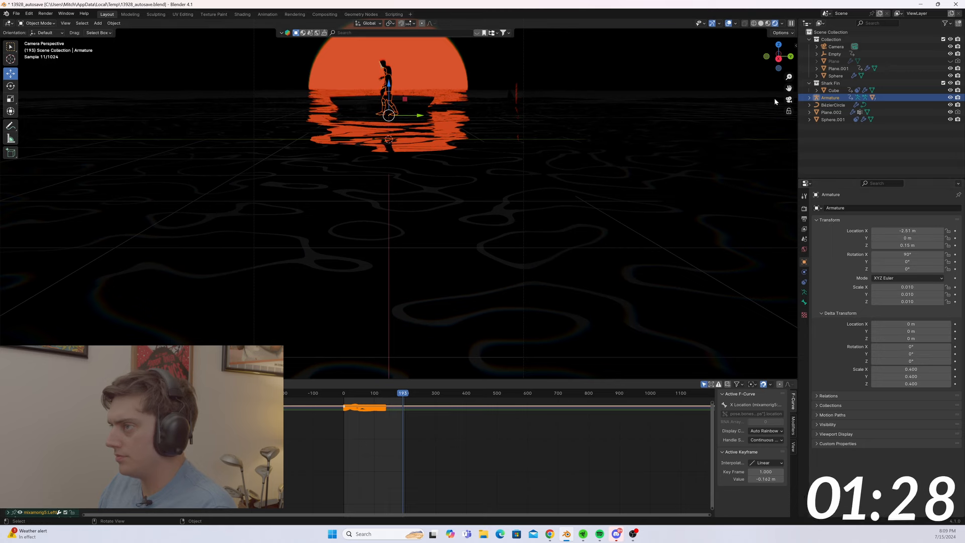
pyautogui.click(761, 23)
pyautogui.moveTo(510, 97)
pyautogui.mouseDown(button='middle')
pyautogui.moveTo(528, 112)
pyautogui.moveTo(491, 151)
pyautogui.moveTo(507, 199)
pyautogui.mouseUp(button='middle')
pyautogui.moveTo(498, 179); pyautogui.dragTo(383, 142)
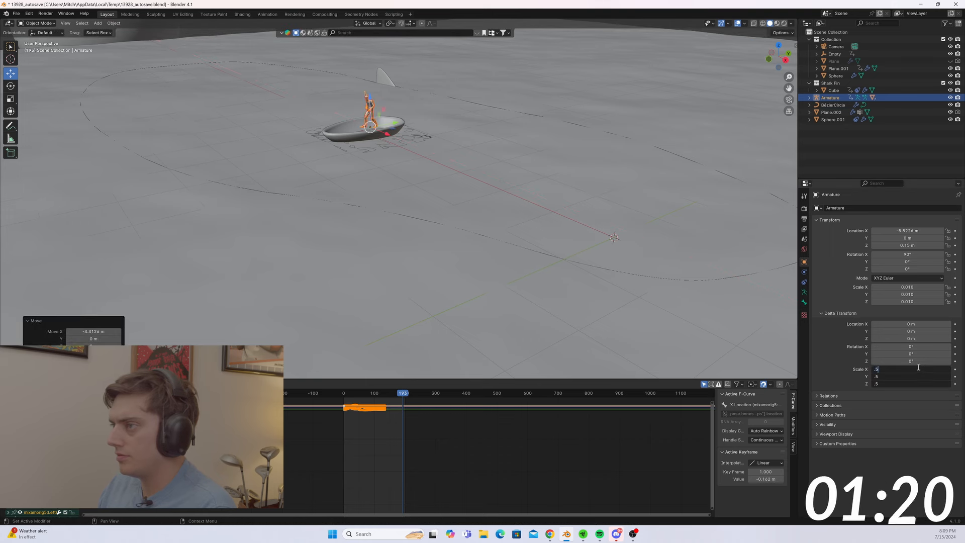
pyautogui.moveTo(367, 99); pyautogui.dragTo(370, 104)
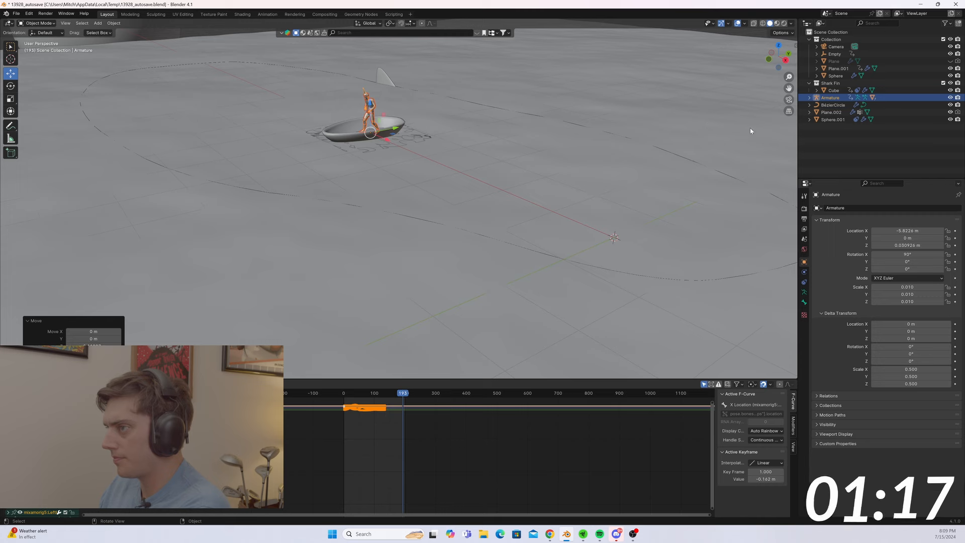
# Rotate the armature to 32° about Z and play the animation from the camera view in solid shading.
pyautogui.click(789, 100)
pyautogui.click(568, 88)
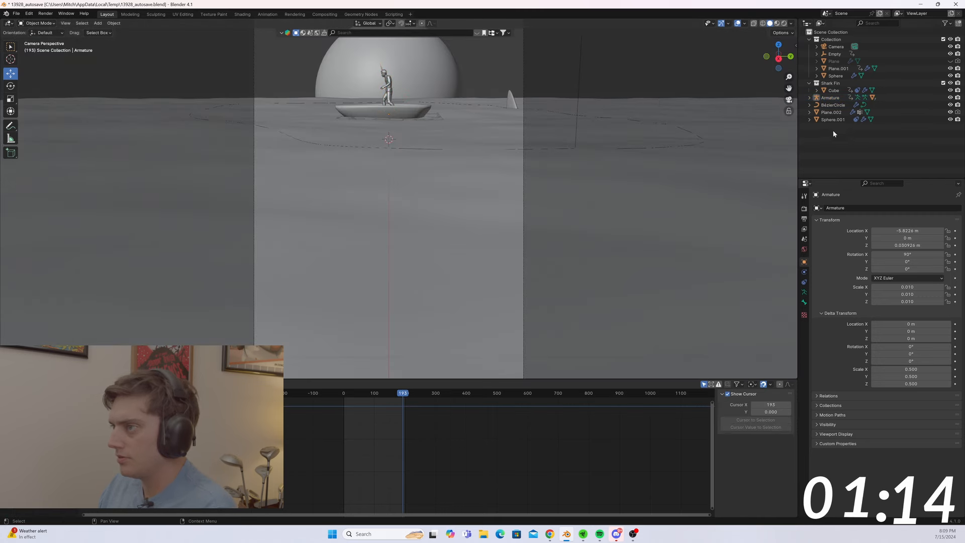
pyautogui.click(829, 99)
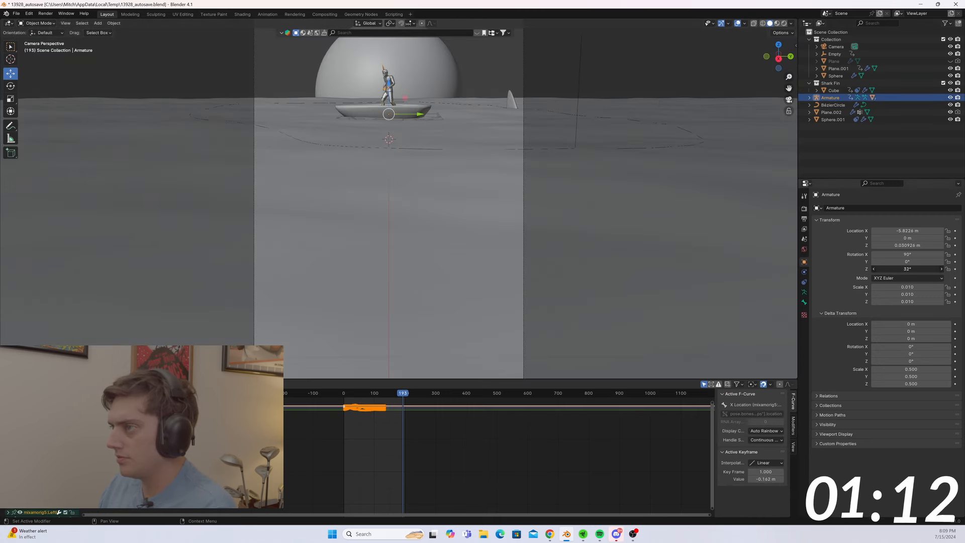
pyautogui.press('space')
pyautogui.click(657, 61)
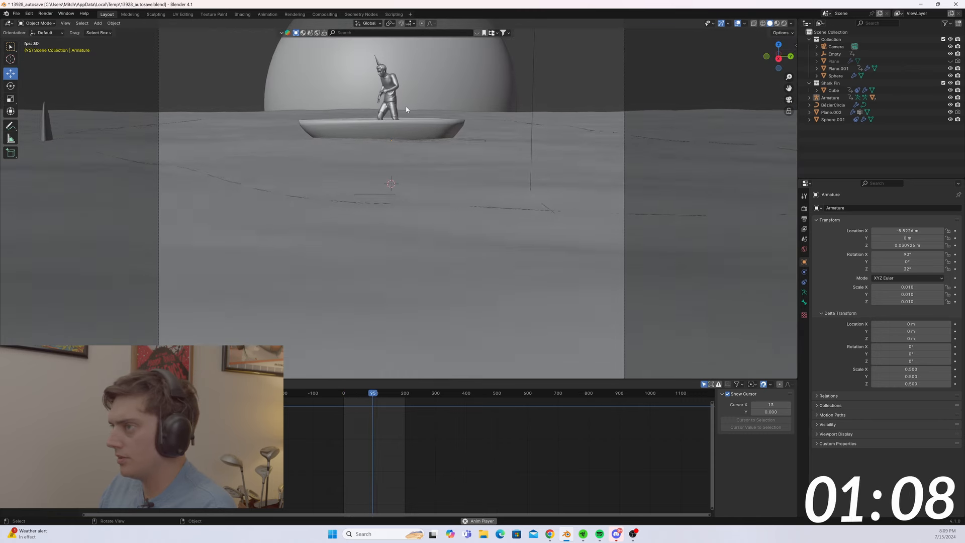
pyautogui.press('space')
# Add a Copy Location constraint to the armature, targeting Plane.002 with the vertex group "Group".
pyautogui.click(376, 60)
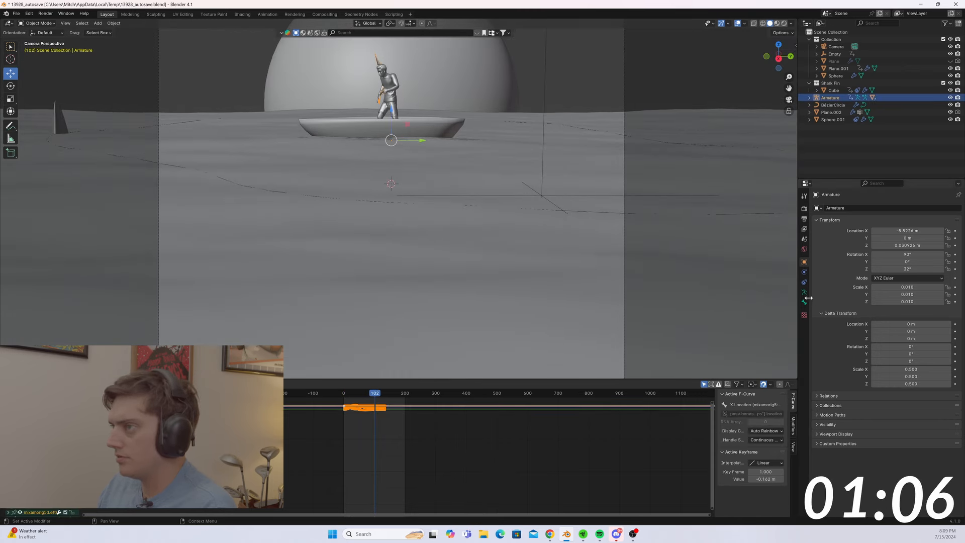
pyautogui.click(804, 283)
pyautogui.click(859, 209)
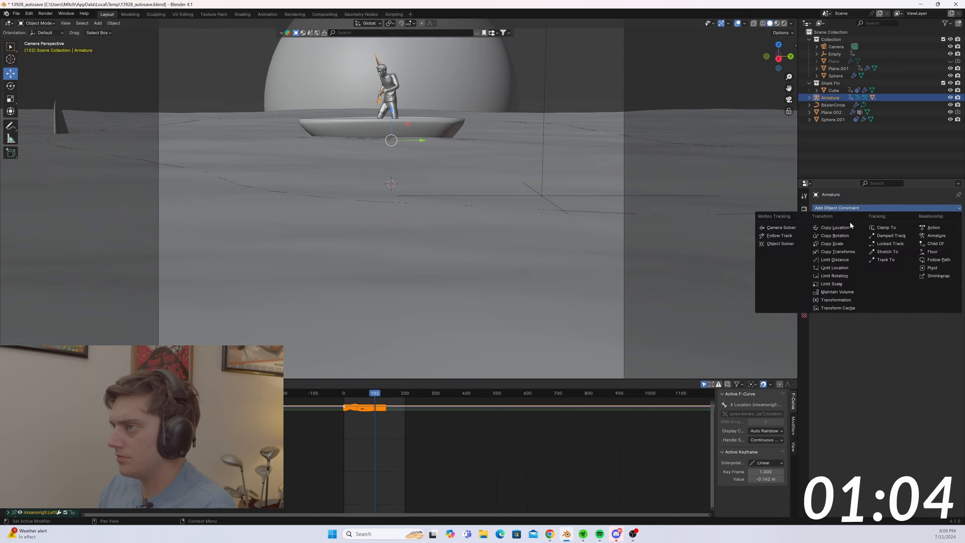
pyautogui.click(851, 226)
pyautogui.click(912, 231)
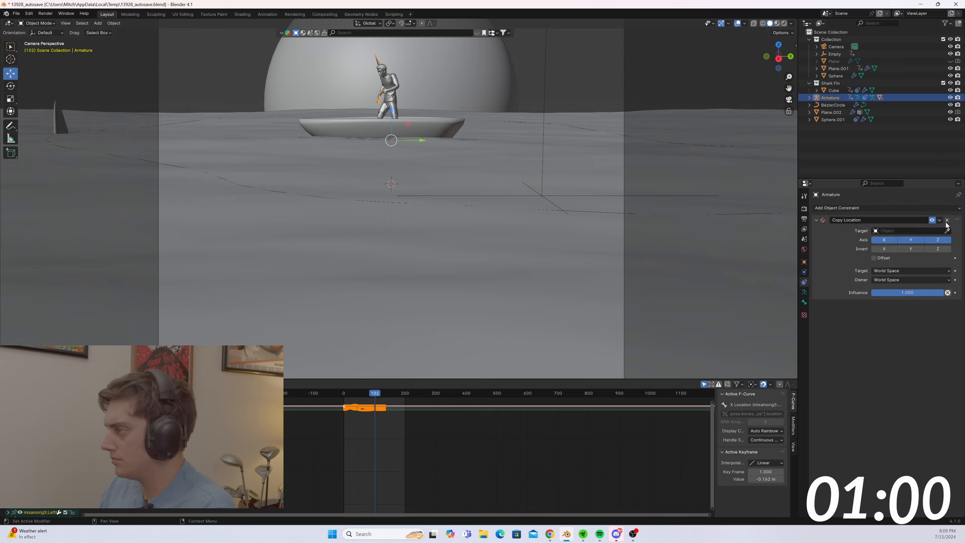
pyautogui.click(834, 111)
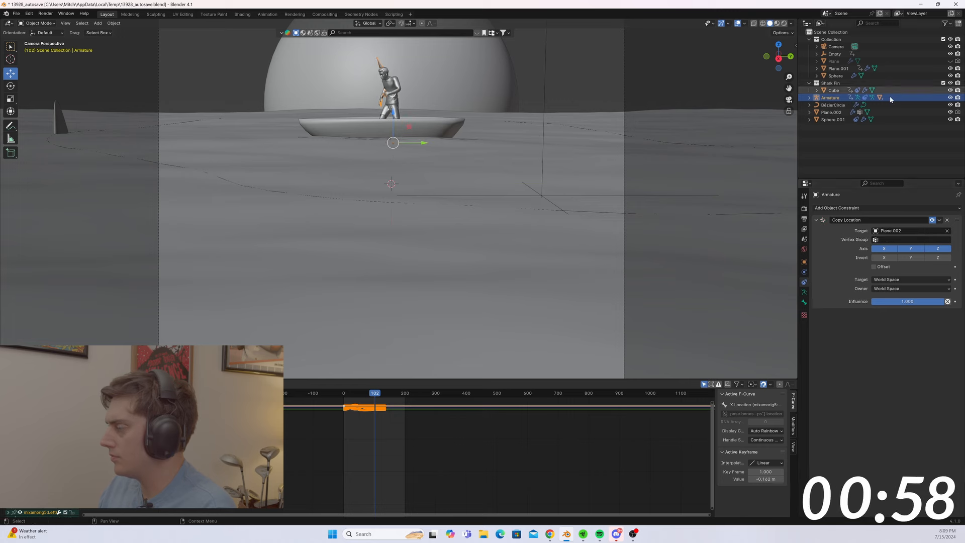
pyautogui.click(890, 240)
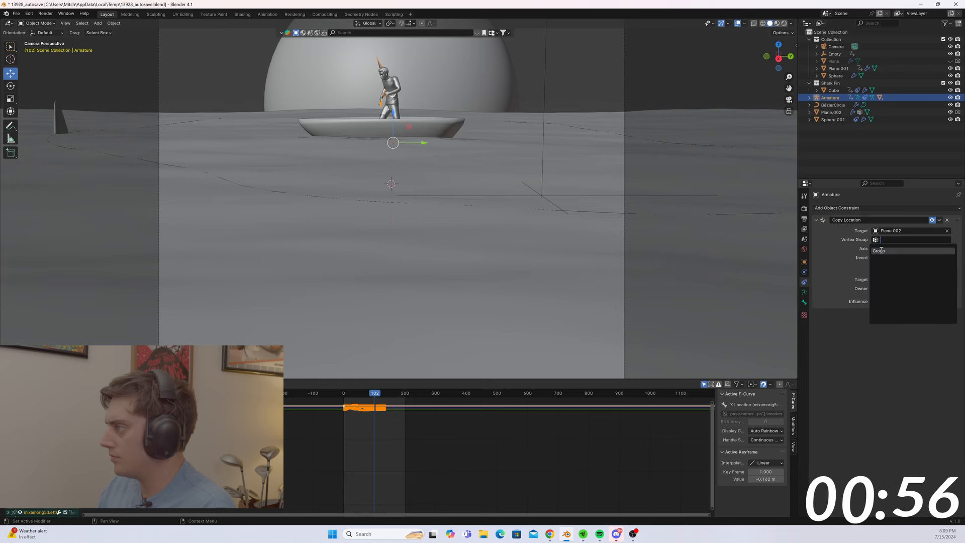
pyautogui.click(881, 249)
# Play the animation through the camera in rendered shading to check the character, boat and circling shark fin.
pyautogui.press('space')
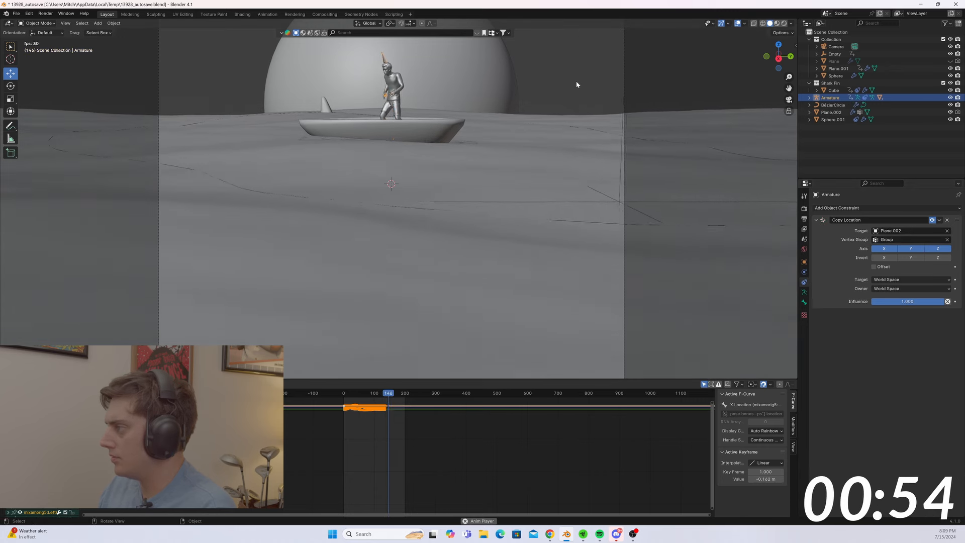
pyautogui.click(783, 23)
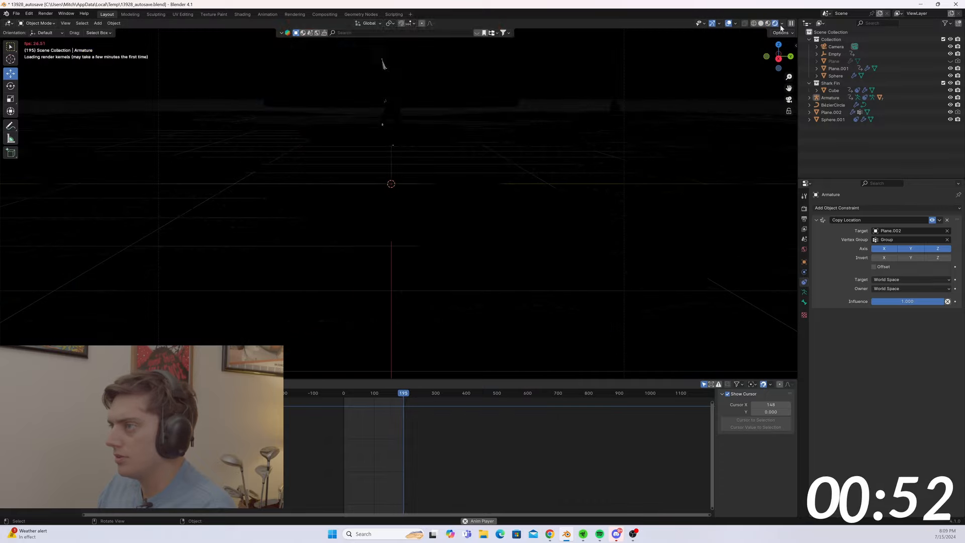
pyautogui.click(622, 79)
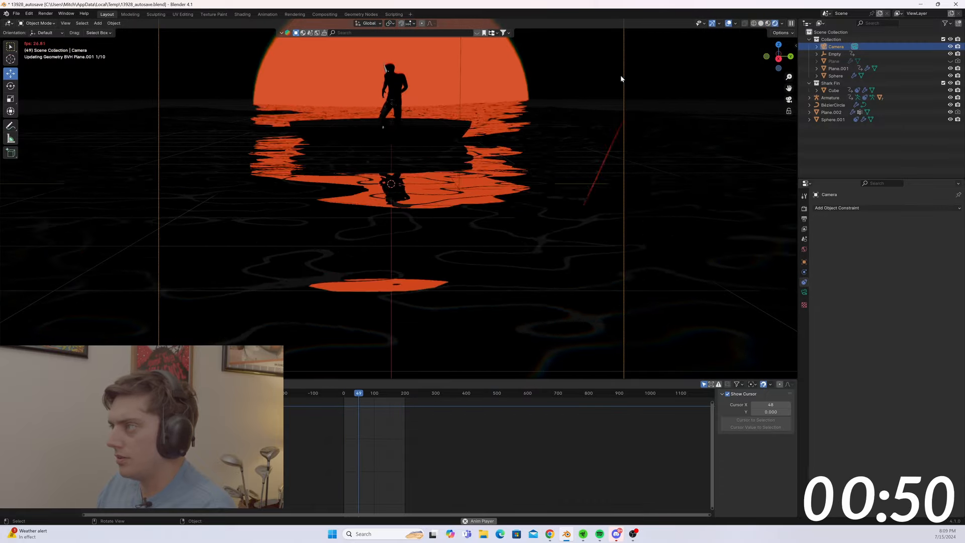
pyautogui.click(669, 99)
pyautogui.press('space')
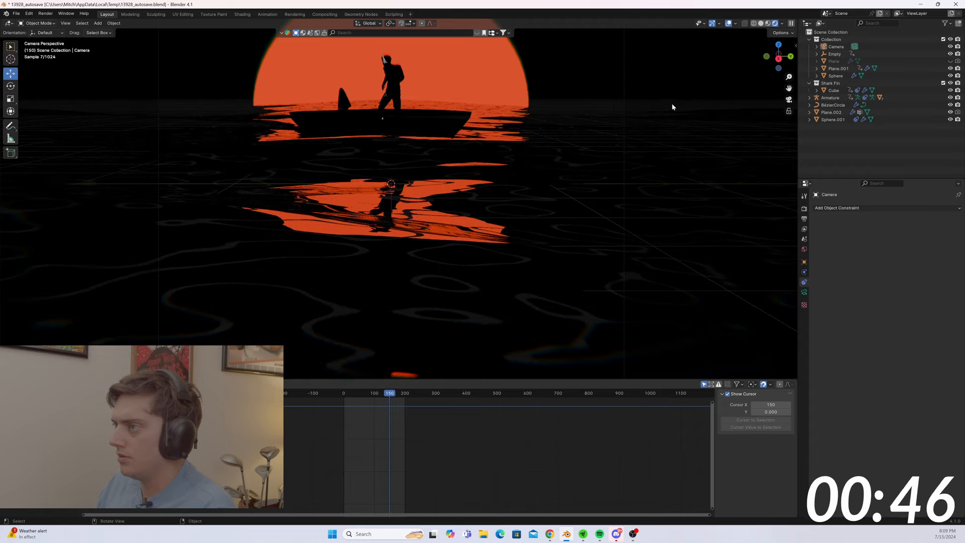
pyautogui.press('space')
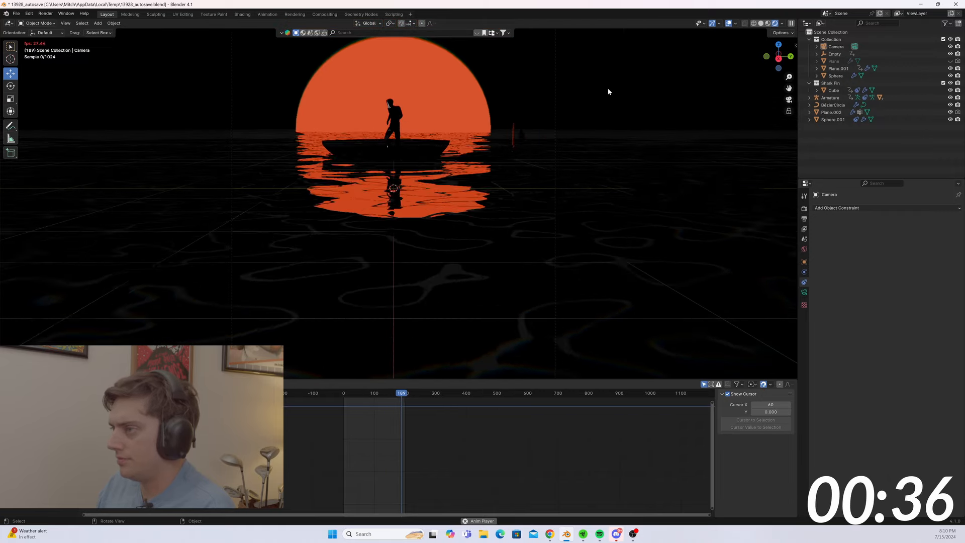
pyautogui.press('space')
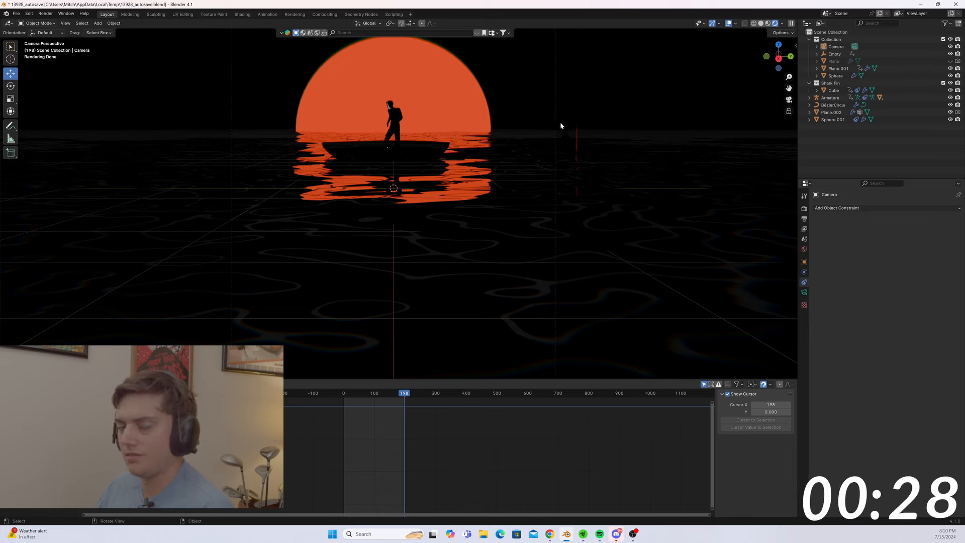
pyautogui.press('space')
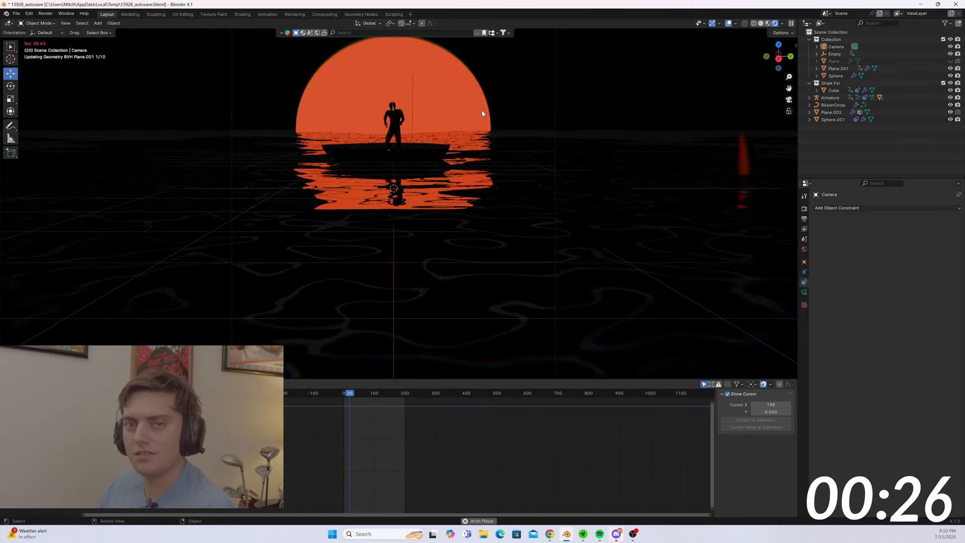